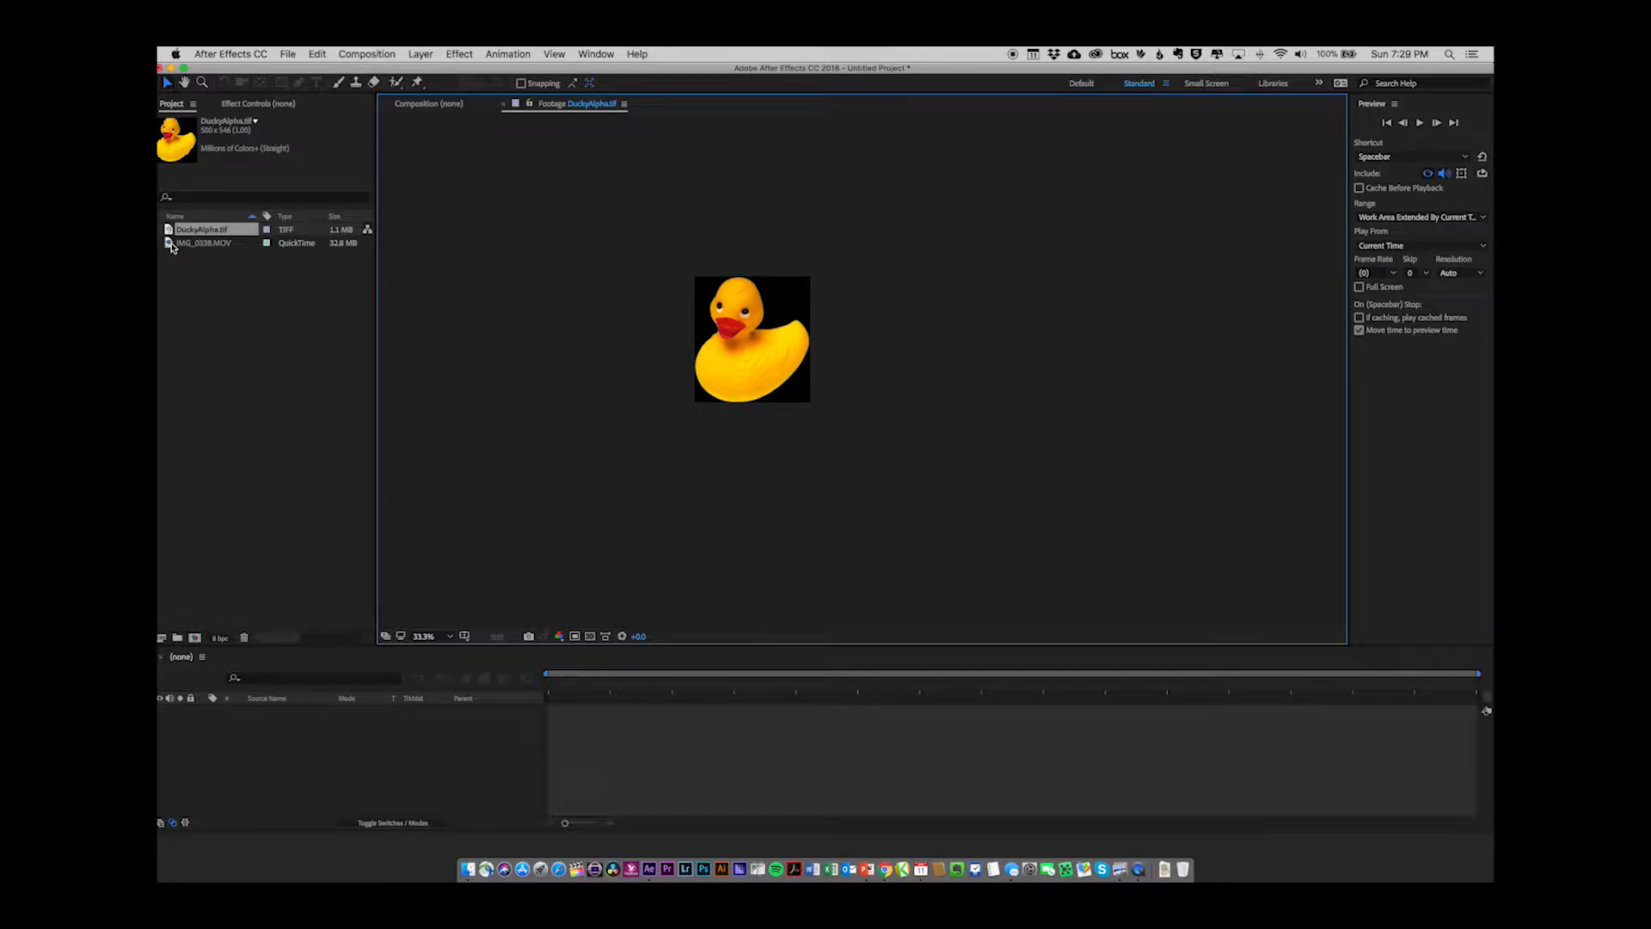
Preview the IMG_0338.MOV beach footage from the project
{"action": "left_click", "coordinate": [171, 248]}
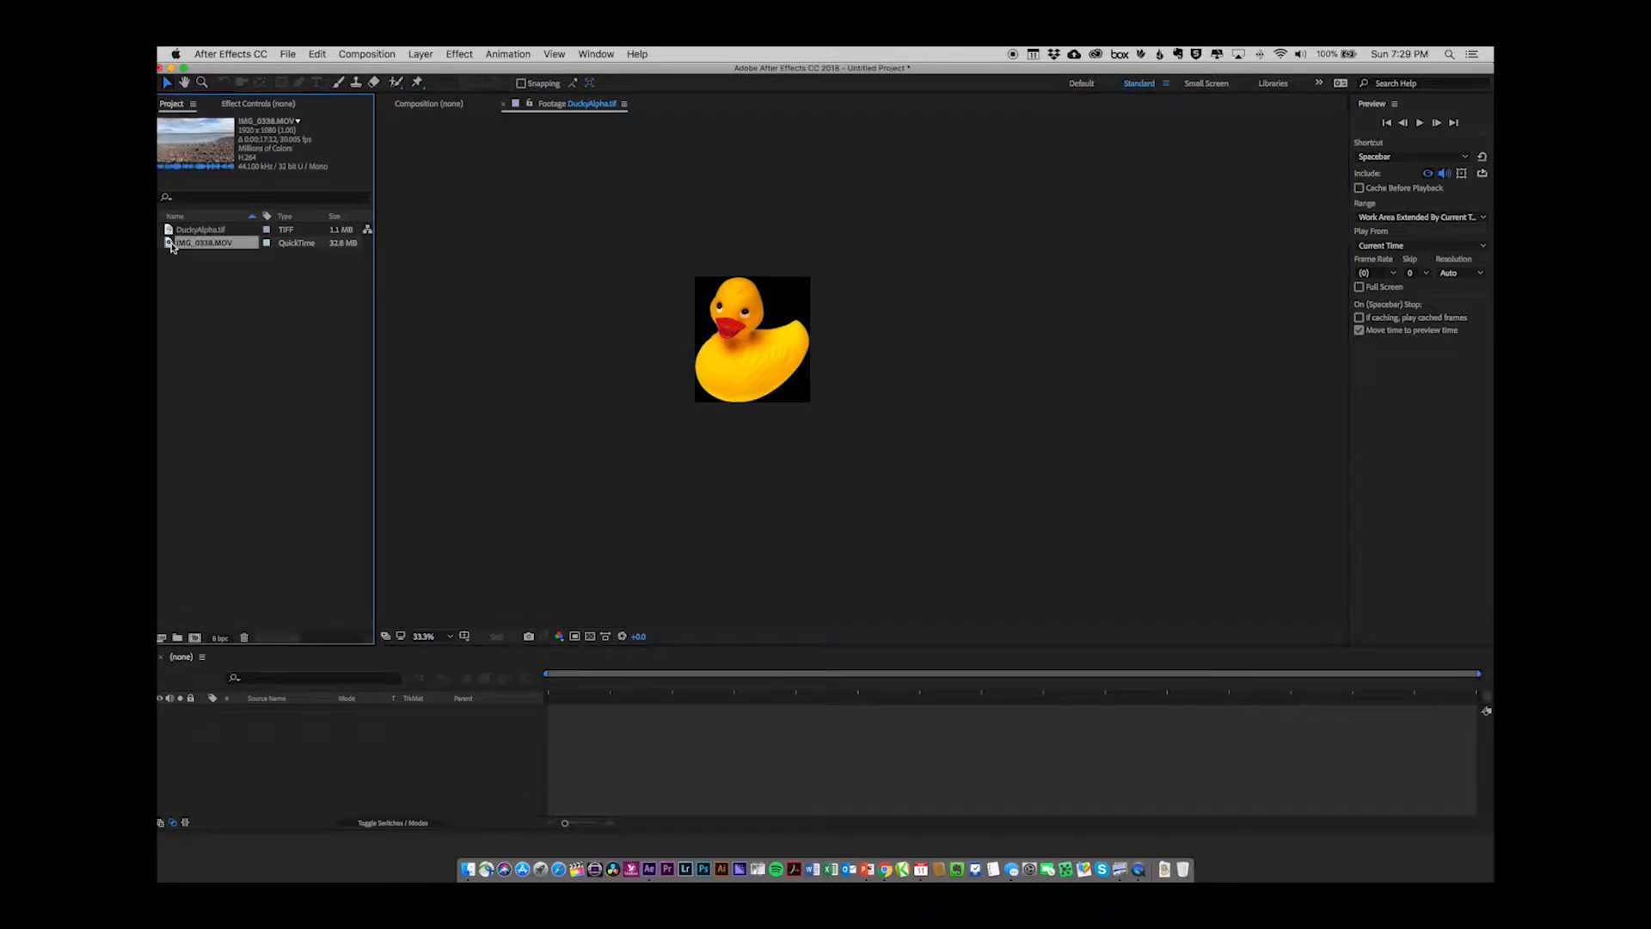
{"action": "double_click", "coordinate": [171, 246]}
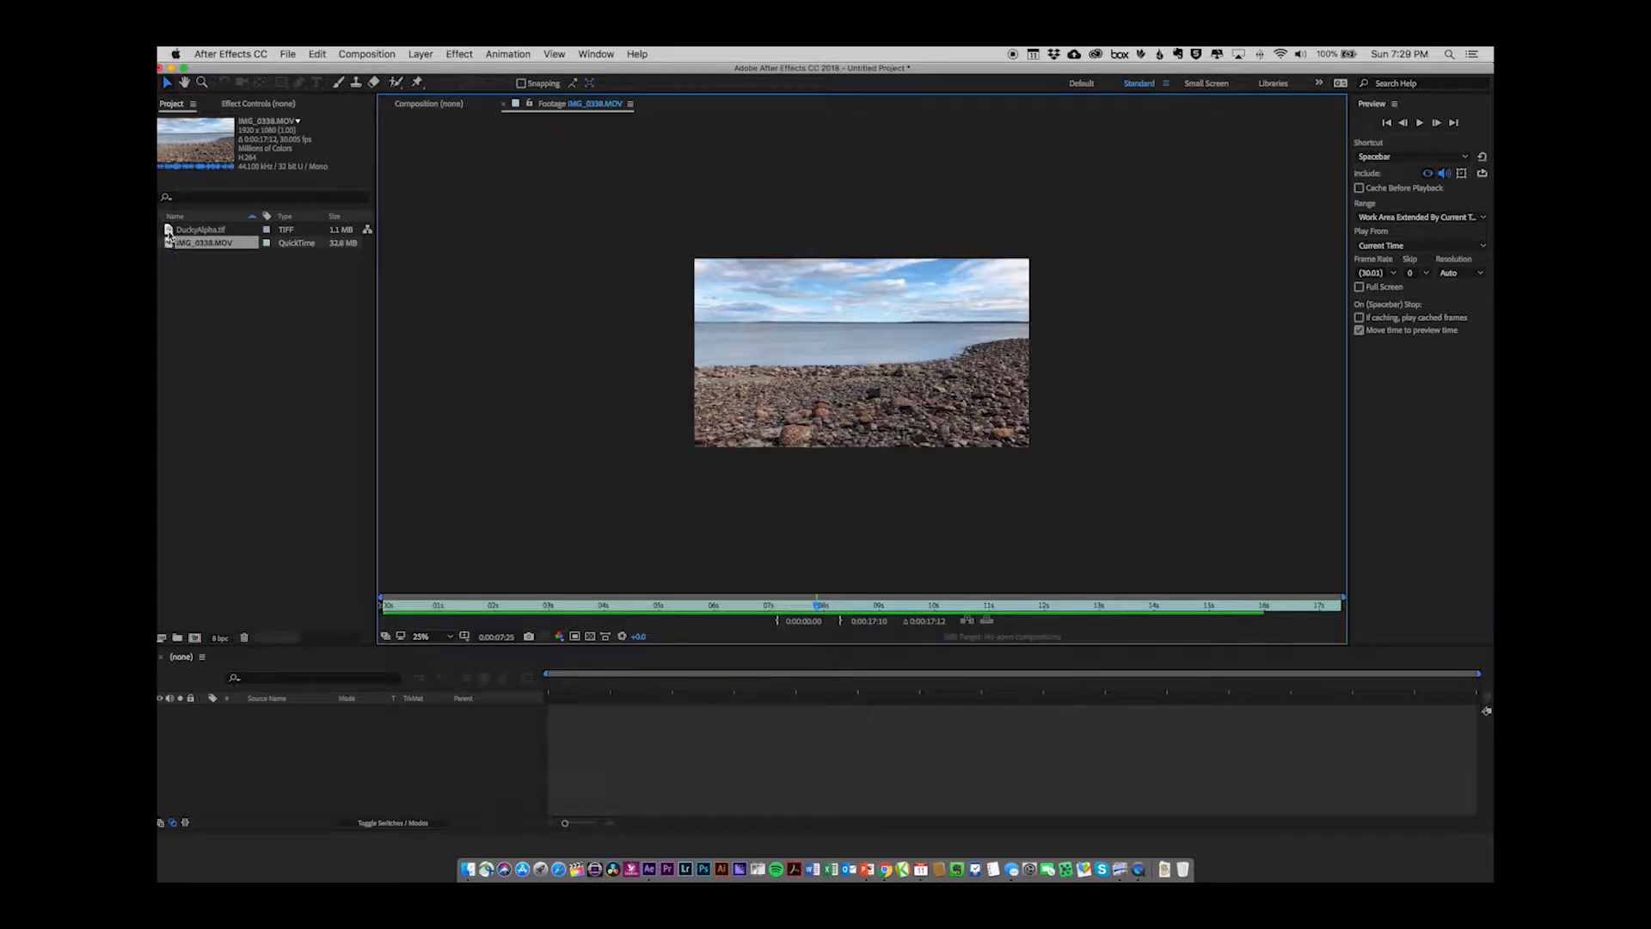
{"action": "left_click", "coordinate": [171, 231]}
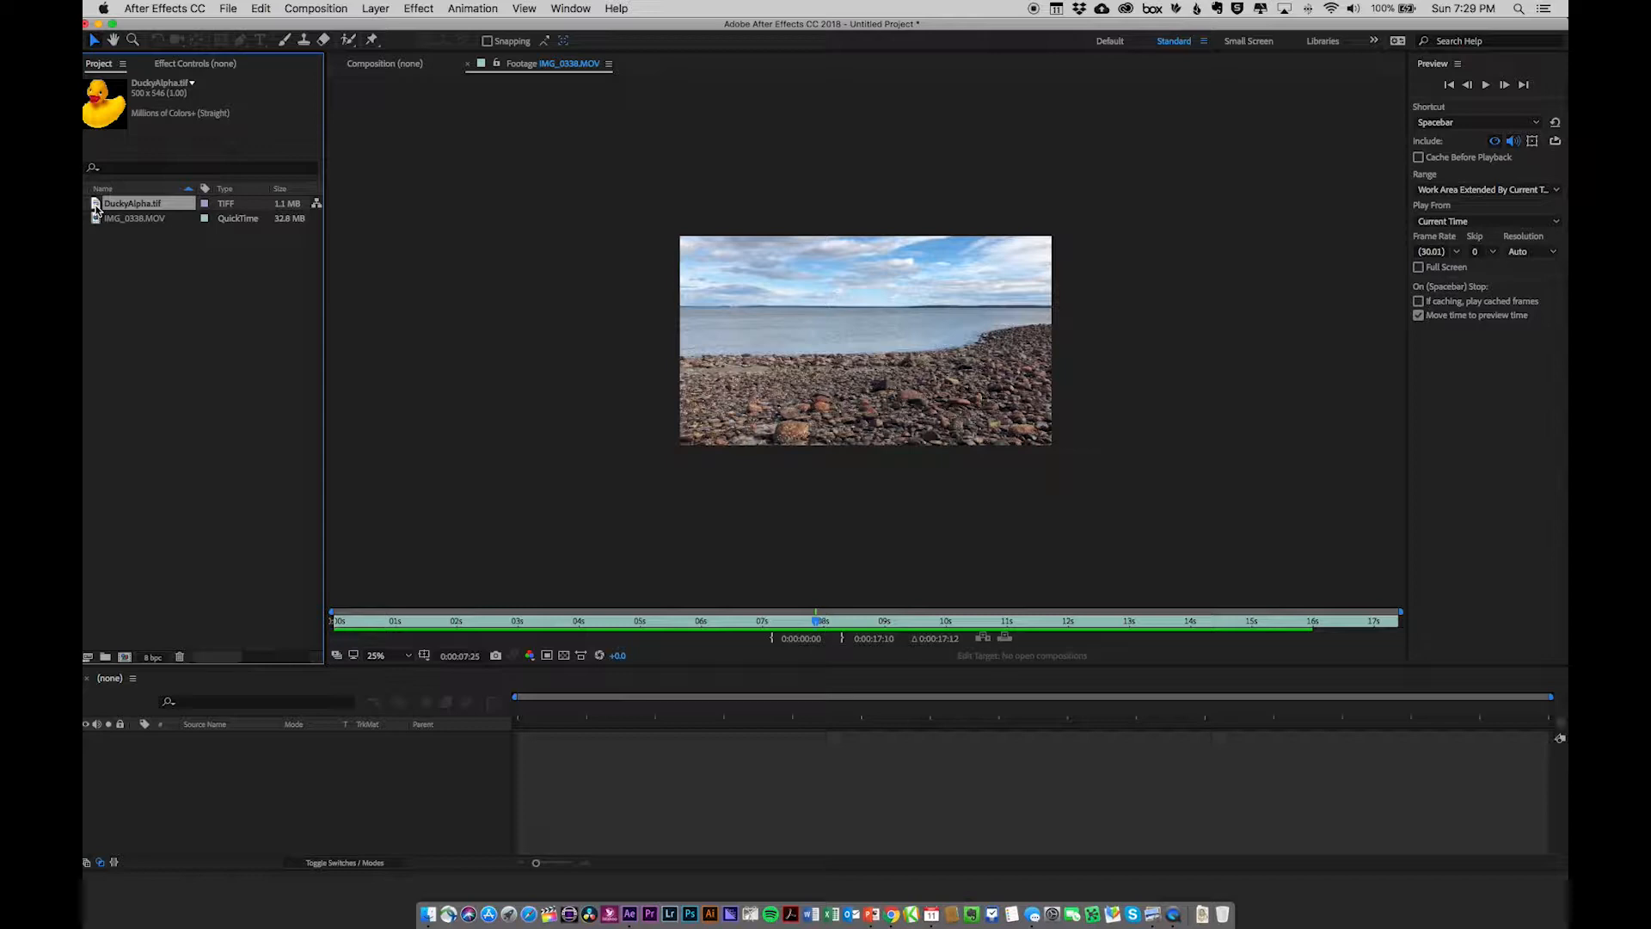
Create a new composition from the IMG_0338.MOV footage
{"action": "left_click", "coordinate": [97, 218]}
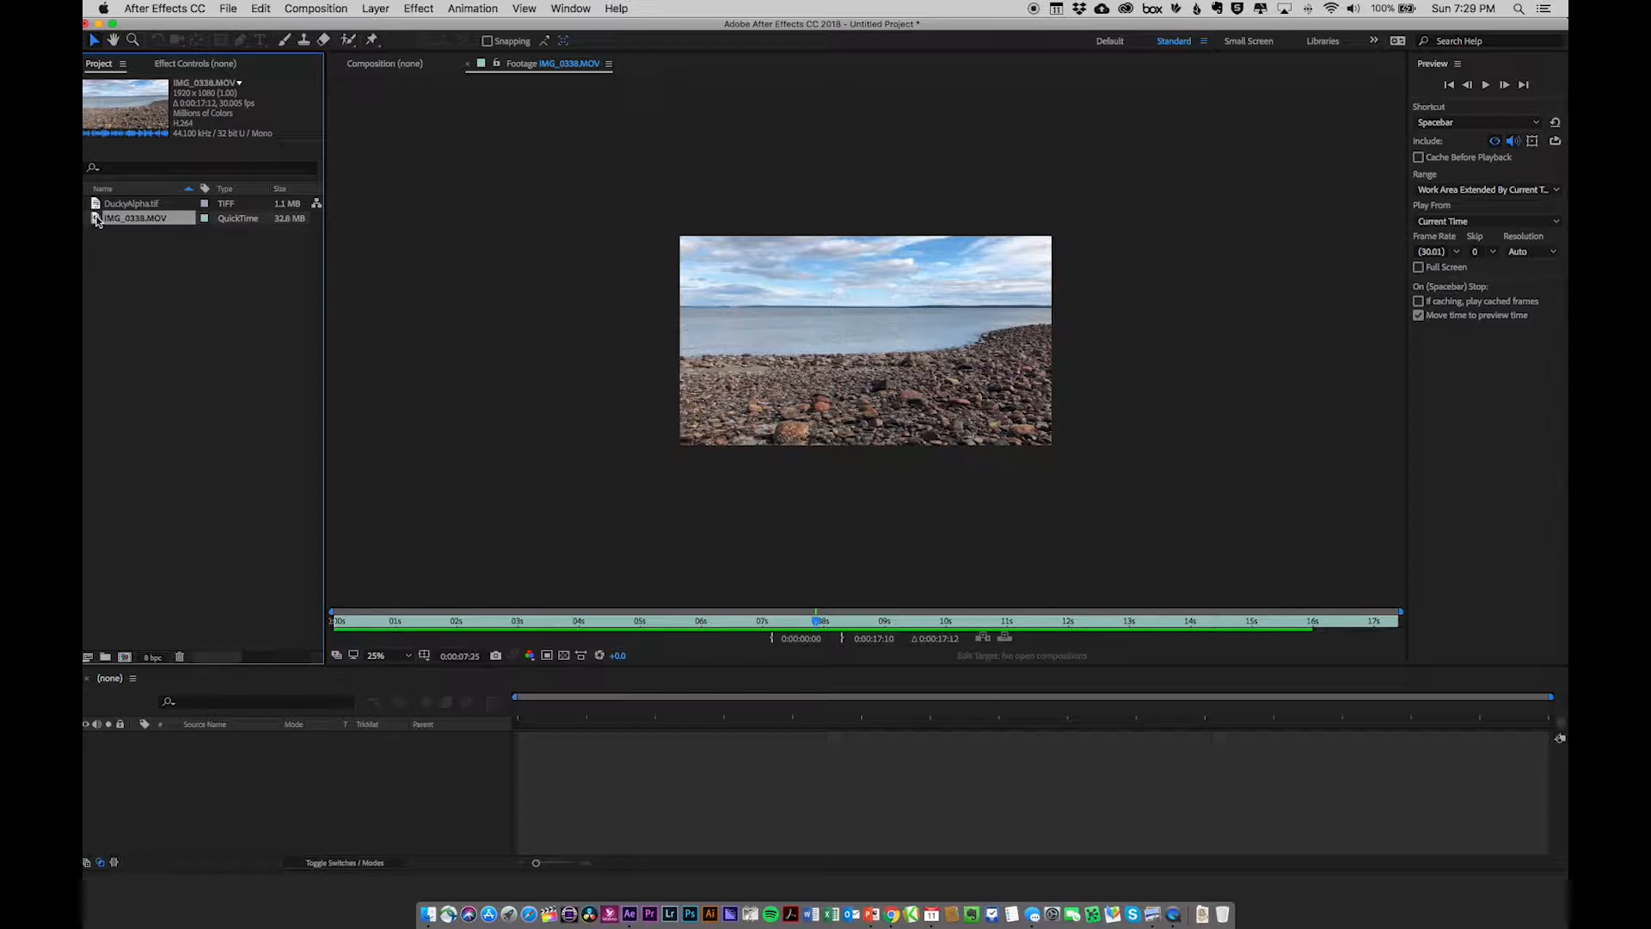
{"action": "left_click_drag", "start_coordinate": [97, 220], "coordinate": [165, 776]}
{"action": "left_click_drag", "start_coordinate": [166, 776], "coordinate": [170, 782]}
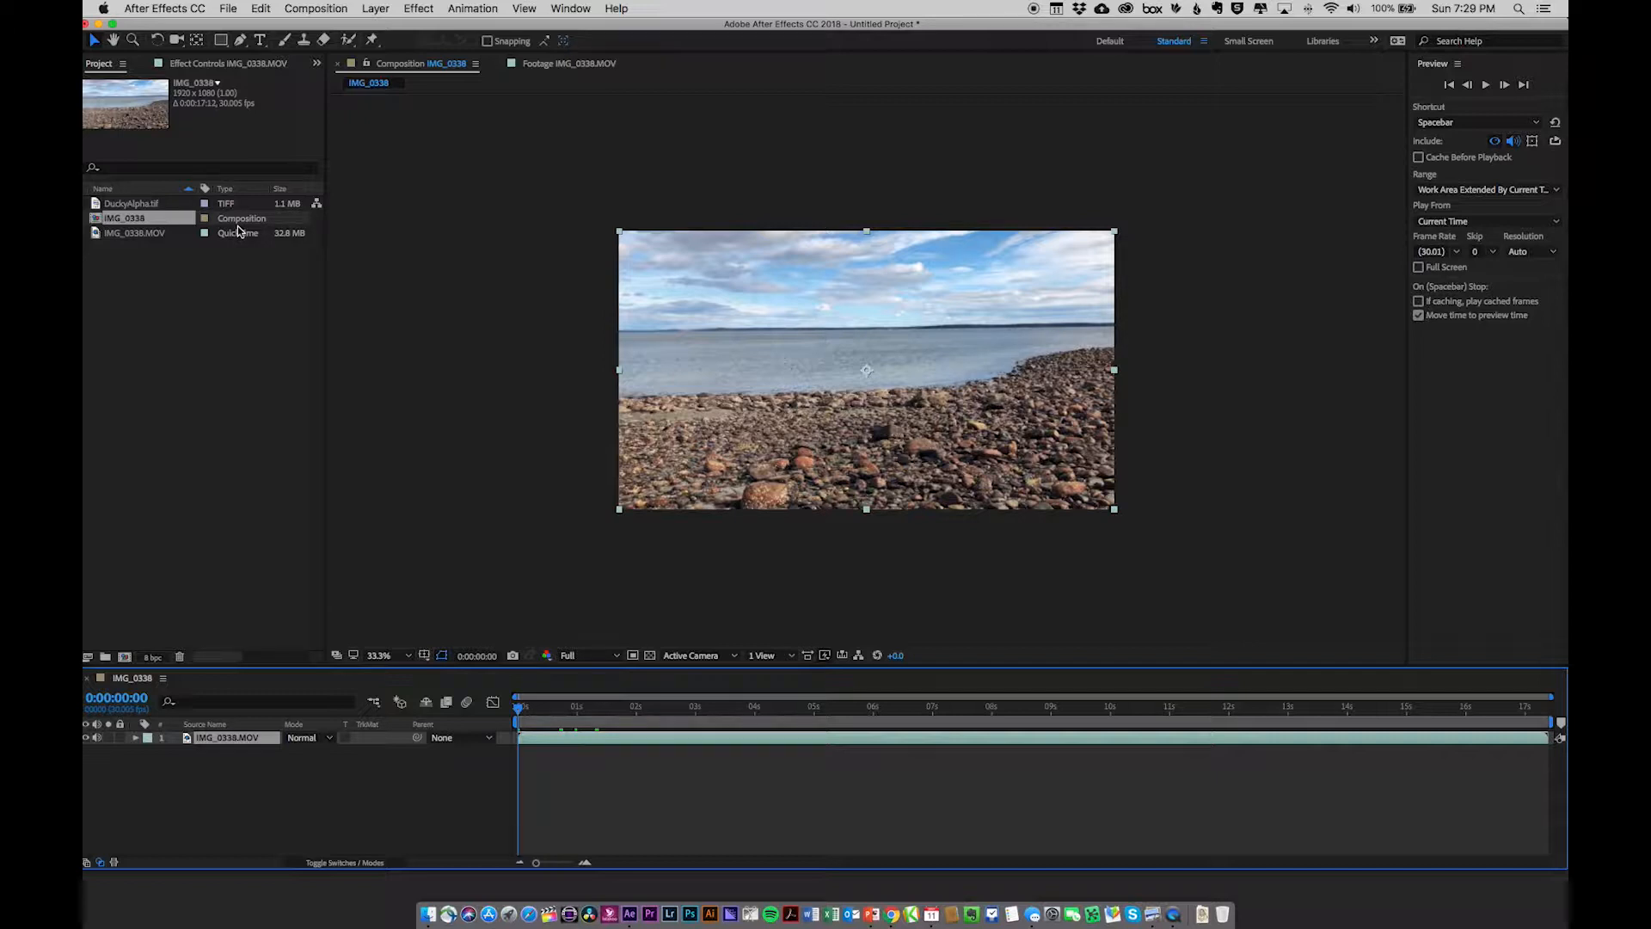
Set the IMG_0338 composition's duration to 10 seconds
{"action": "left_click", "coordinate": [307, 8]}
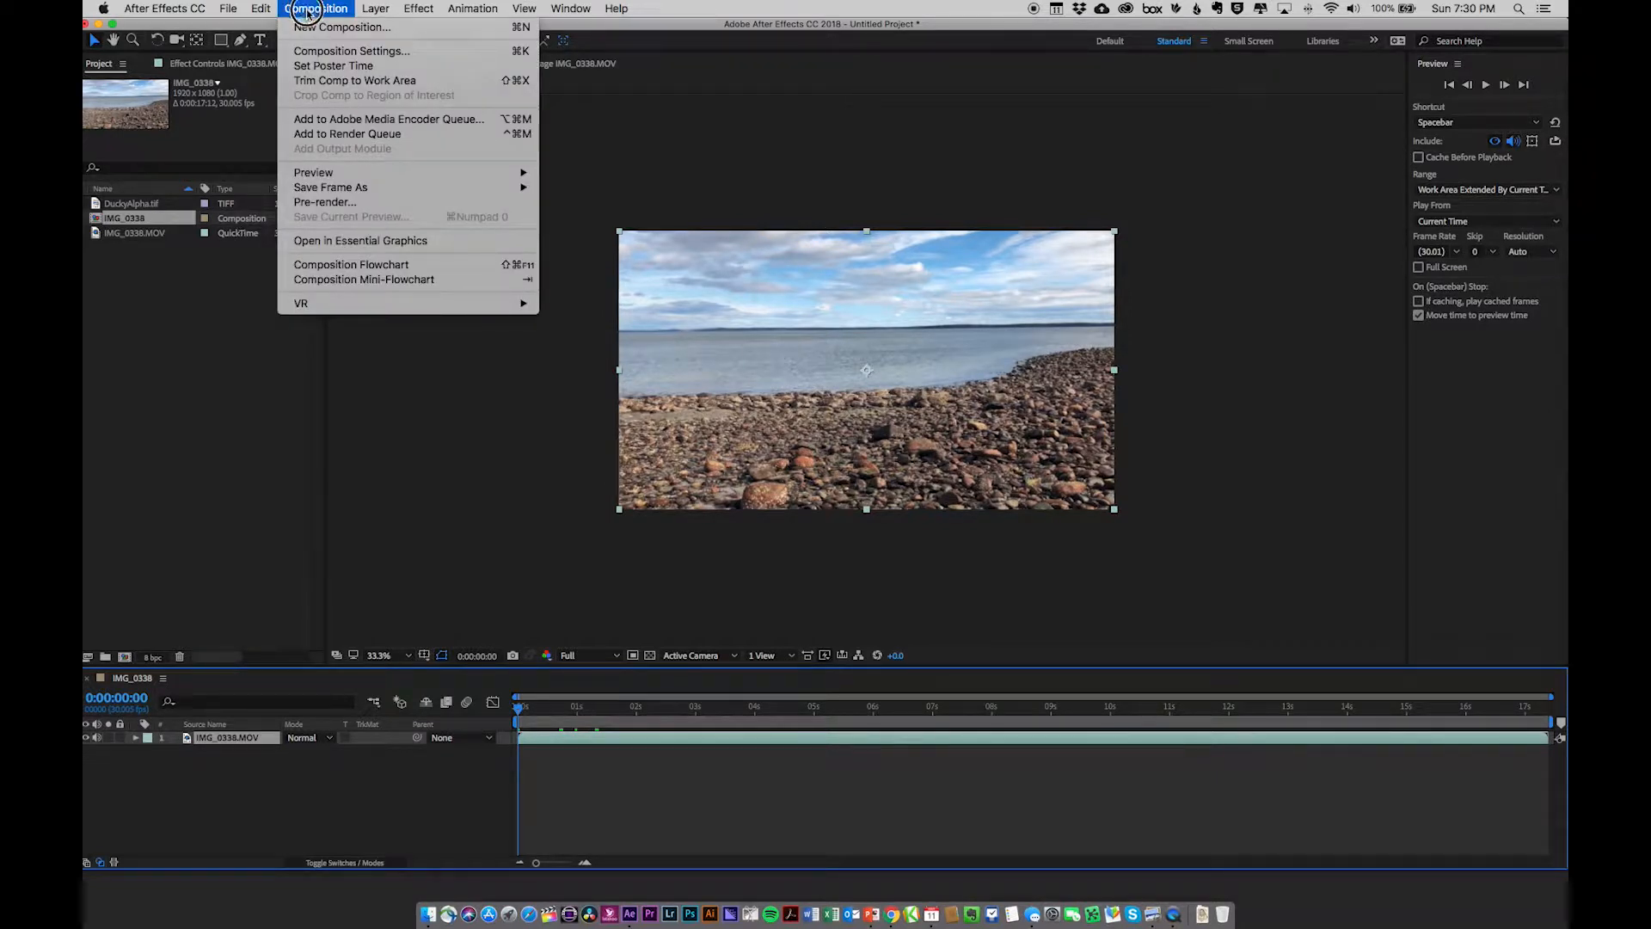
{"action": "left_click", "coordinate": [312, 51]}
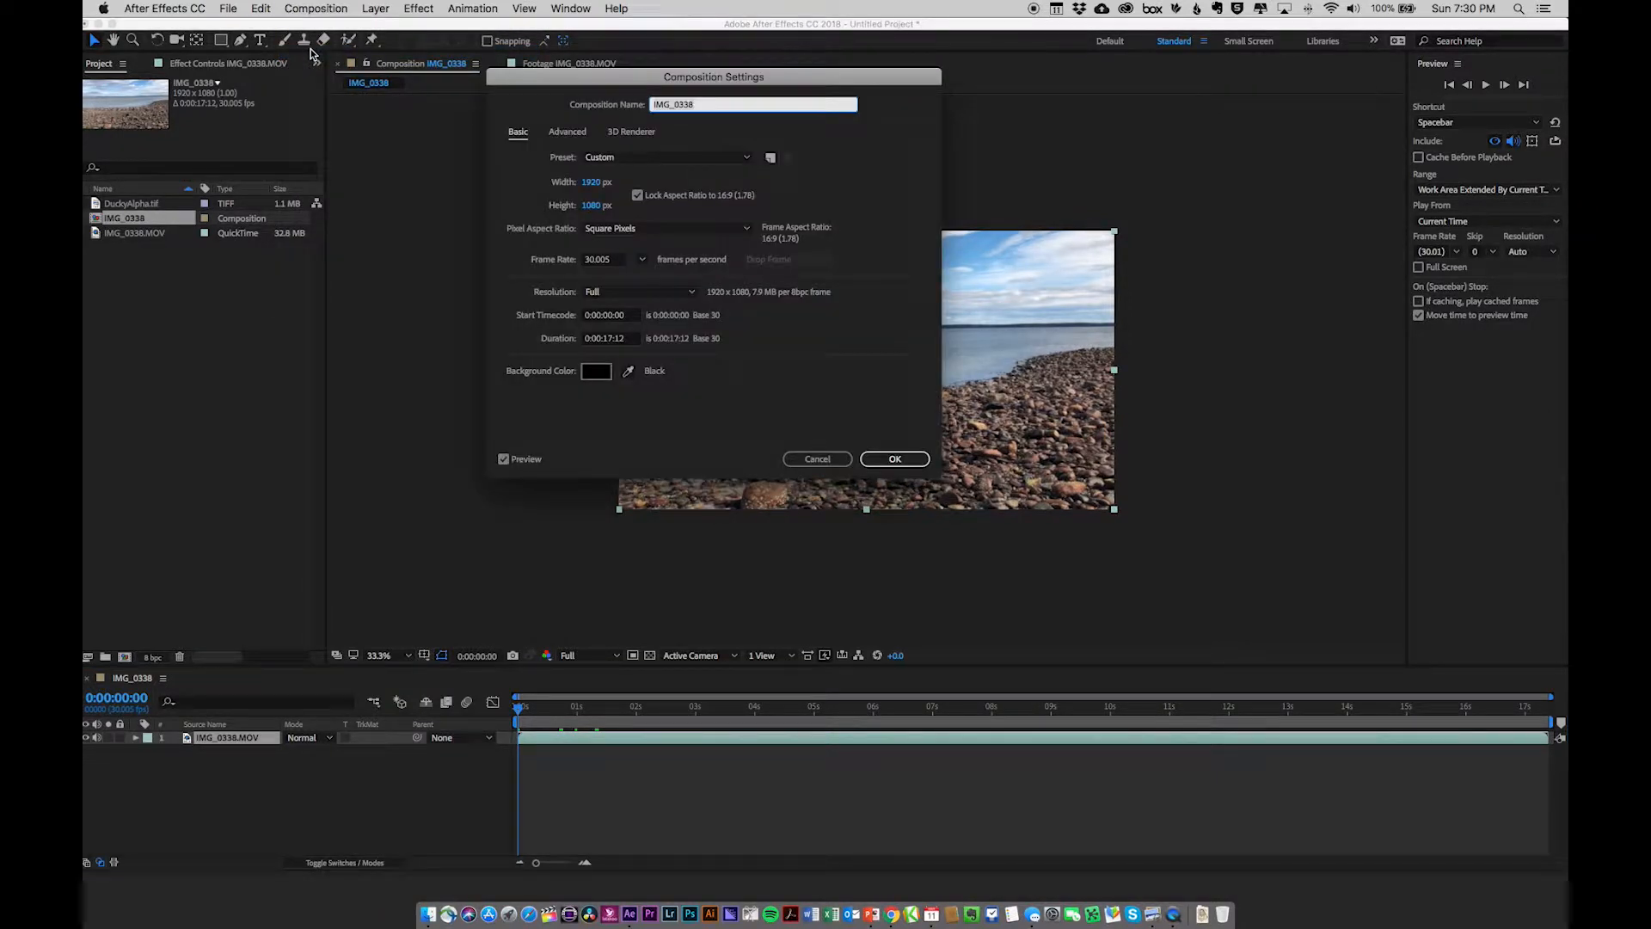
{"action": "left_click", "coordinate": [630, 344]}
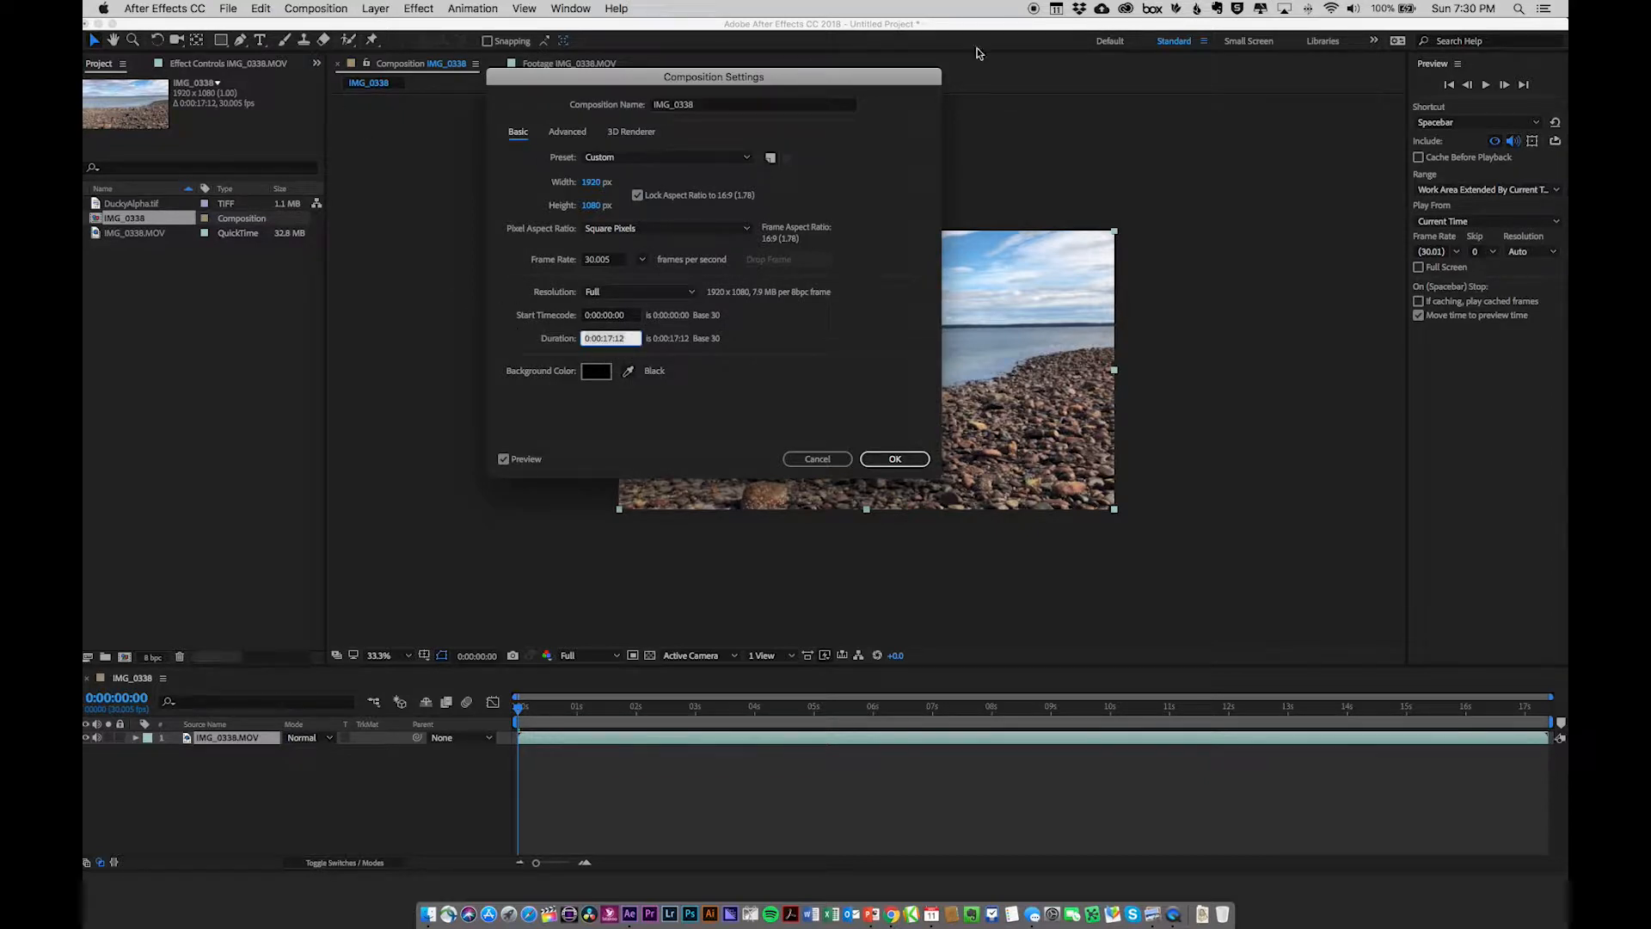
{"action": "type", "text": "10"}
{"action": "key", "text": "Return"}
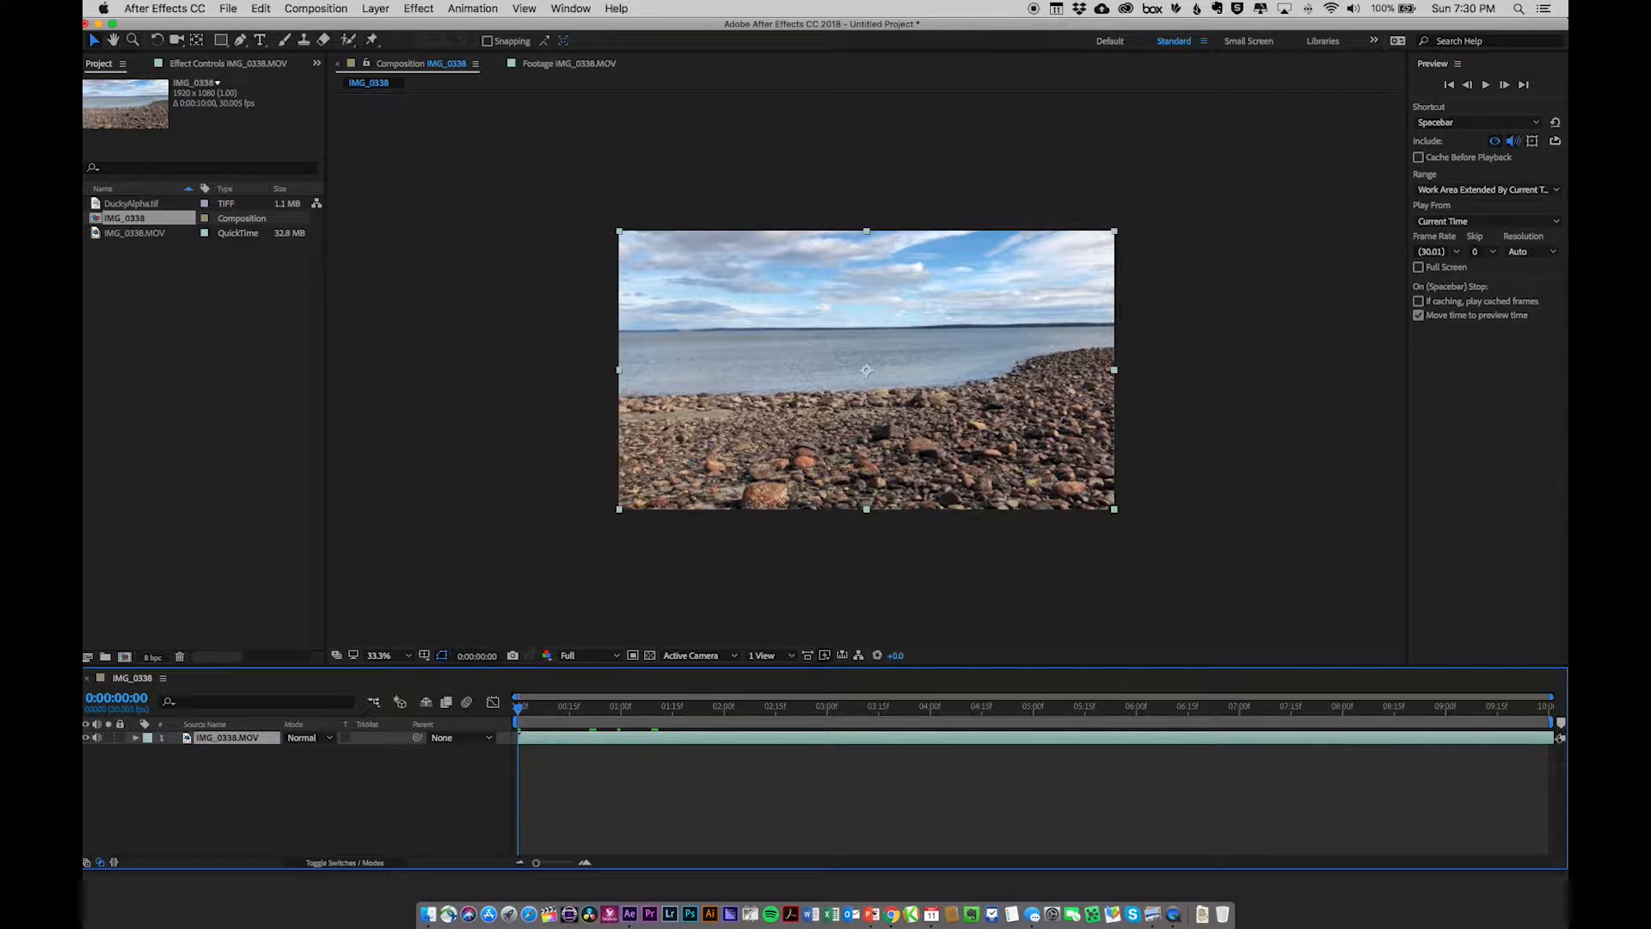
Apply Warp Stabilizer VFX to the IMG_0338.MOV layer
{"action": "left_click_drag", "start_coordinate": [571, 713], "coordinate": [166, 700]}
{"action": "left_click", "coordinate": [208, 785]}
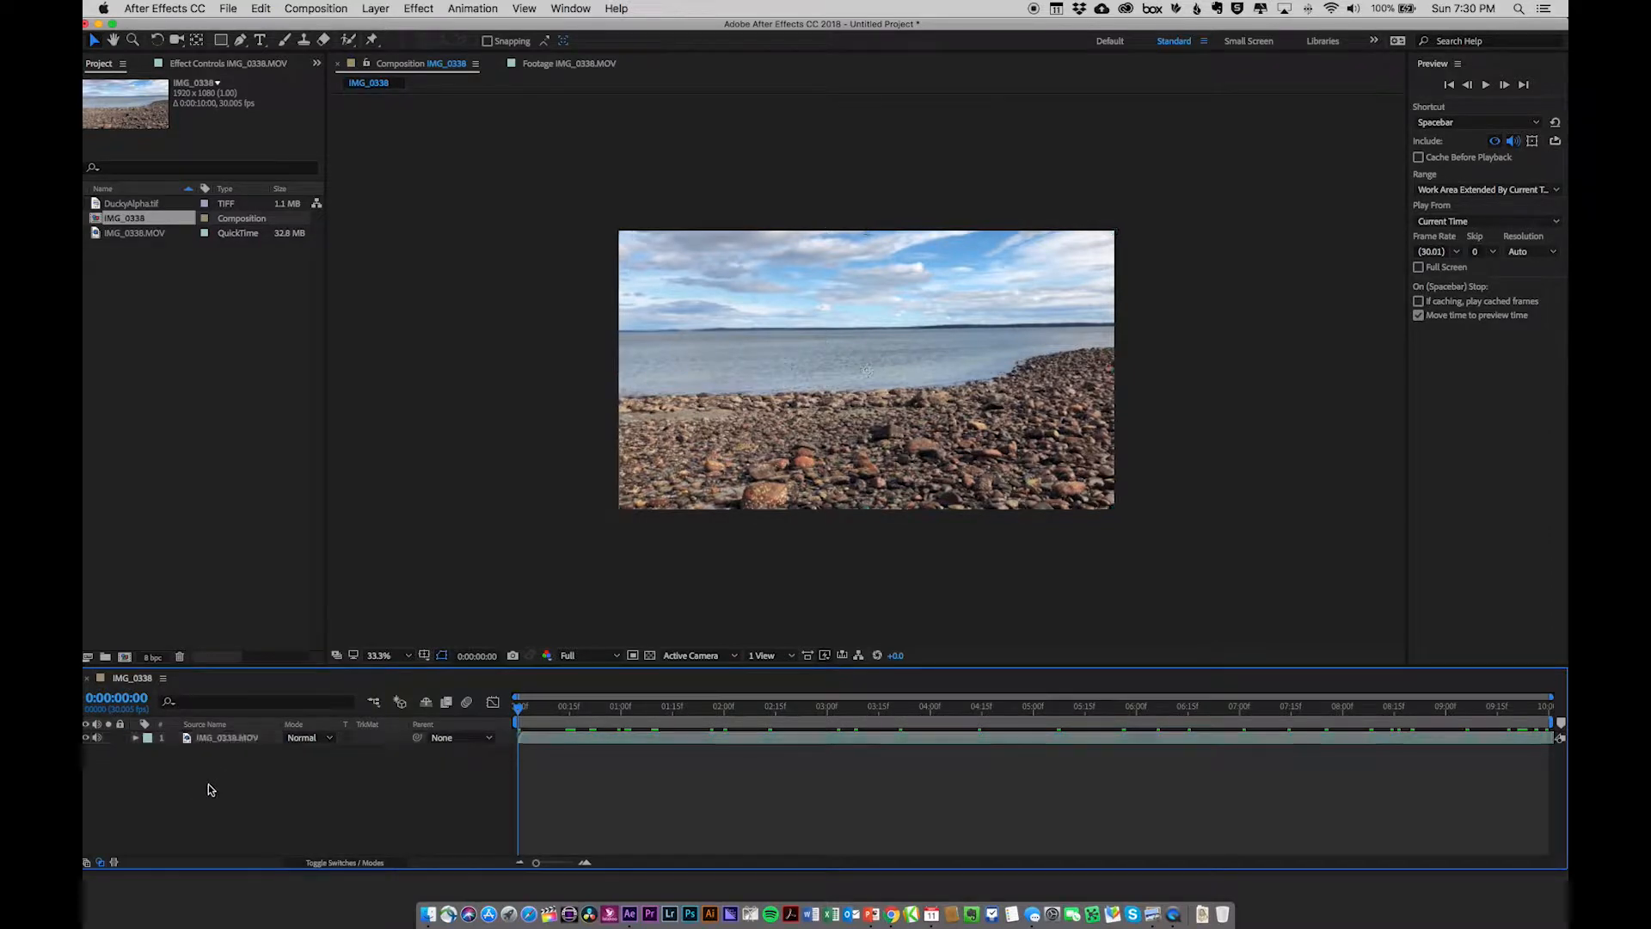
{"action": "left_click", "coordinate": [237, 745]}
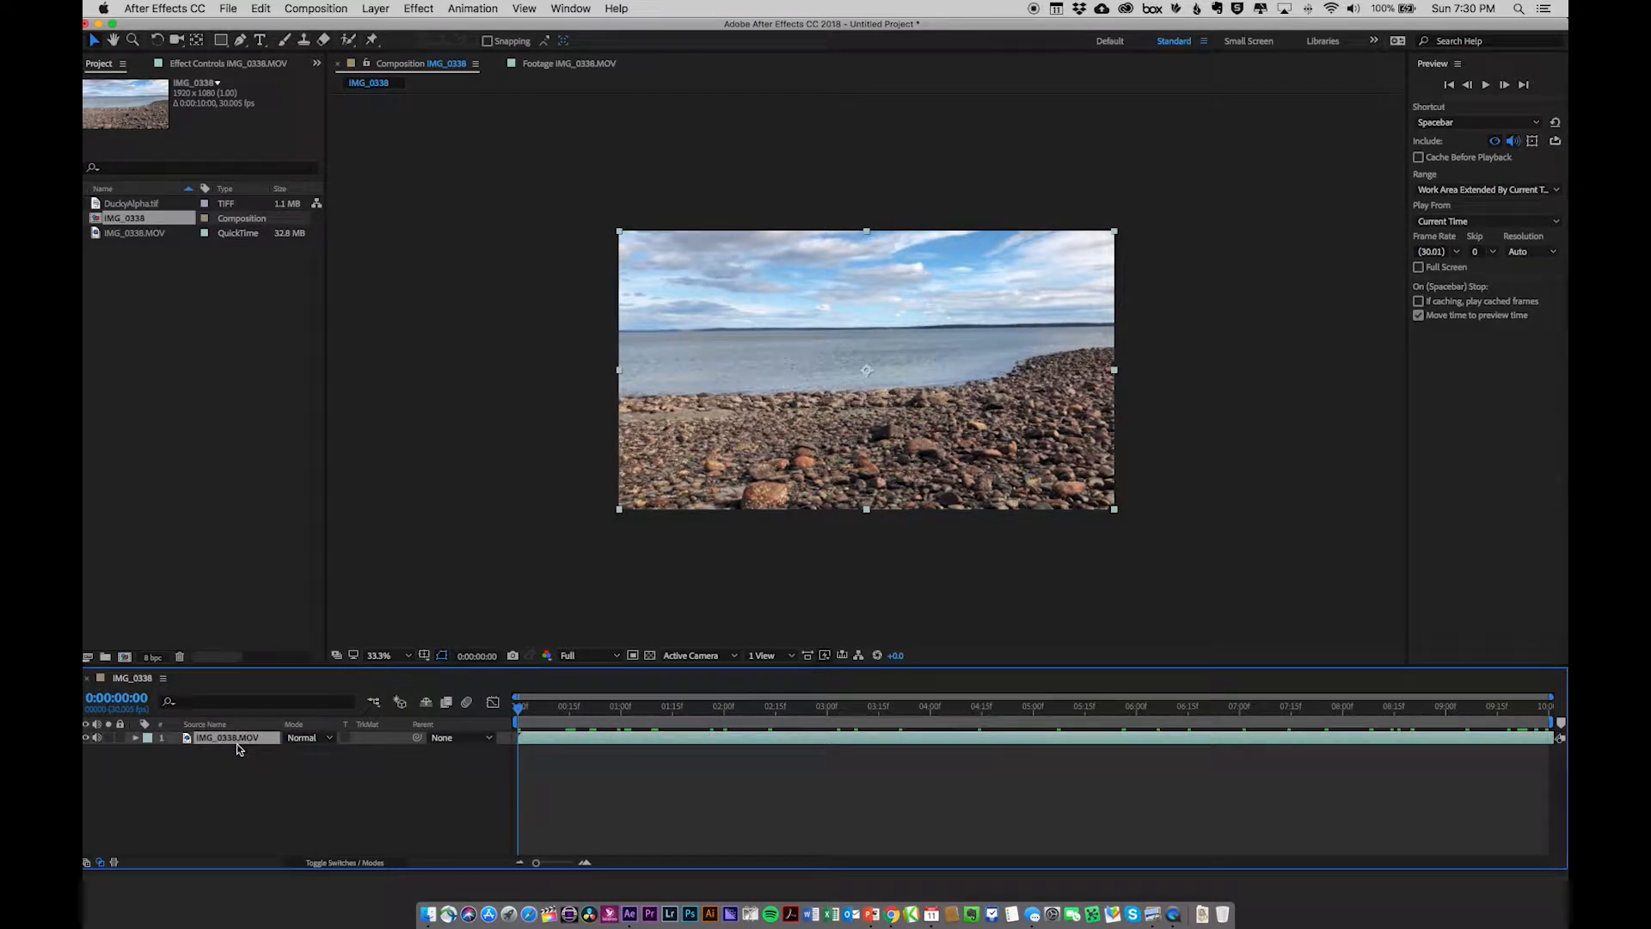
{"action": "left_click", "coordinate": [473, 9]}
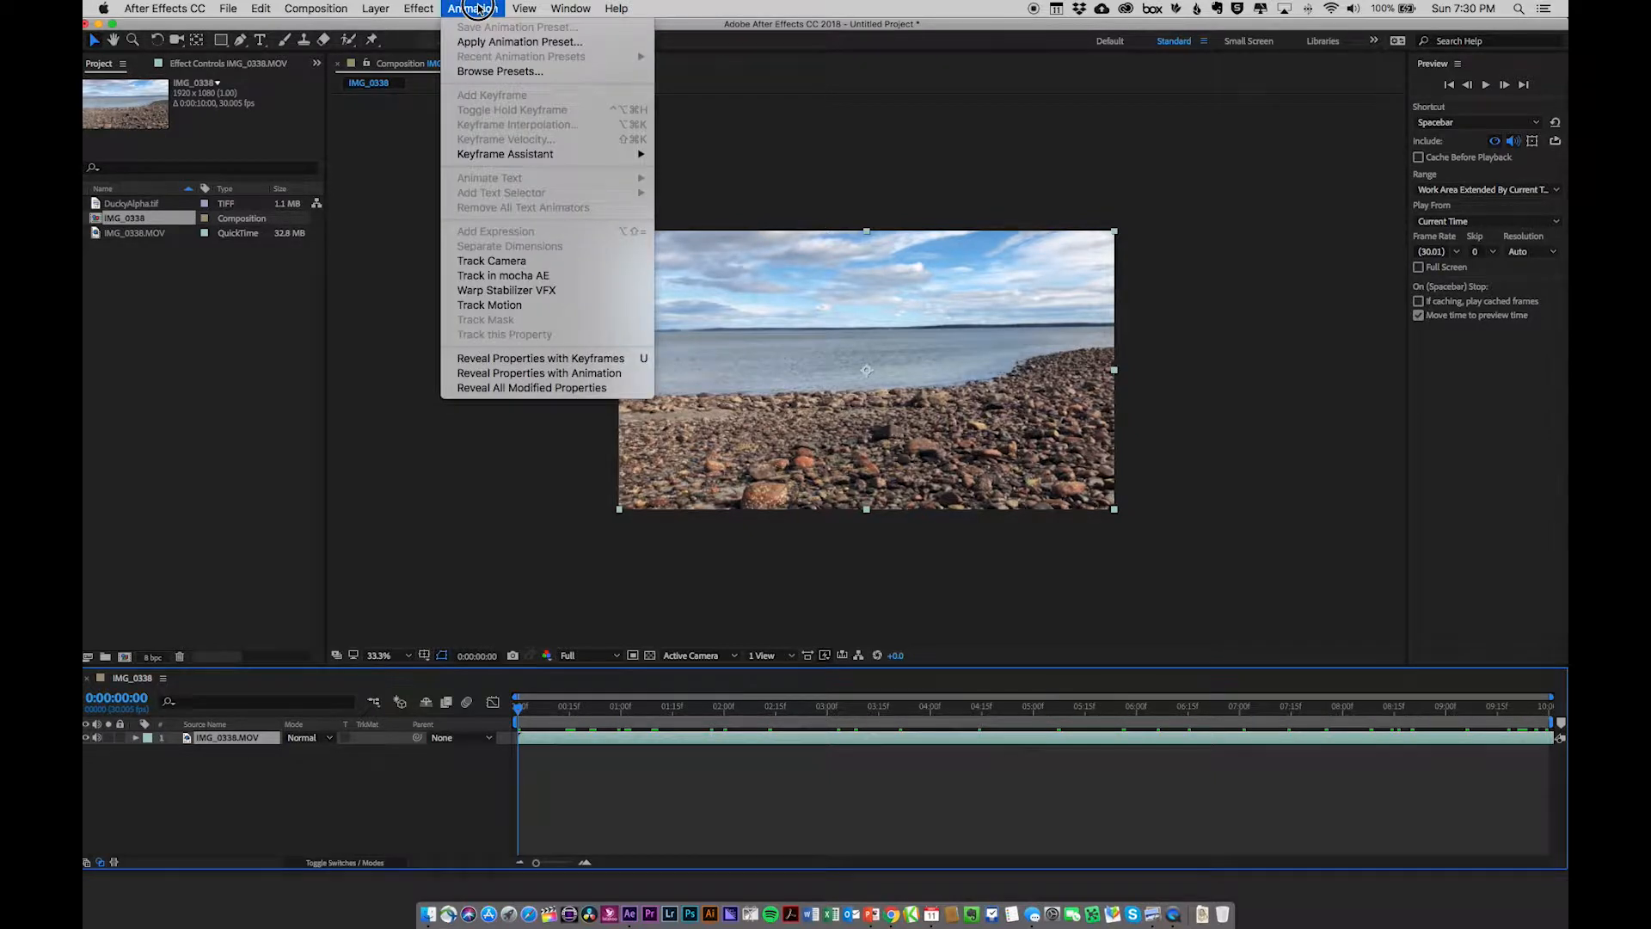
{"action": "left_click", "coordinate": [548, 293]}
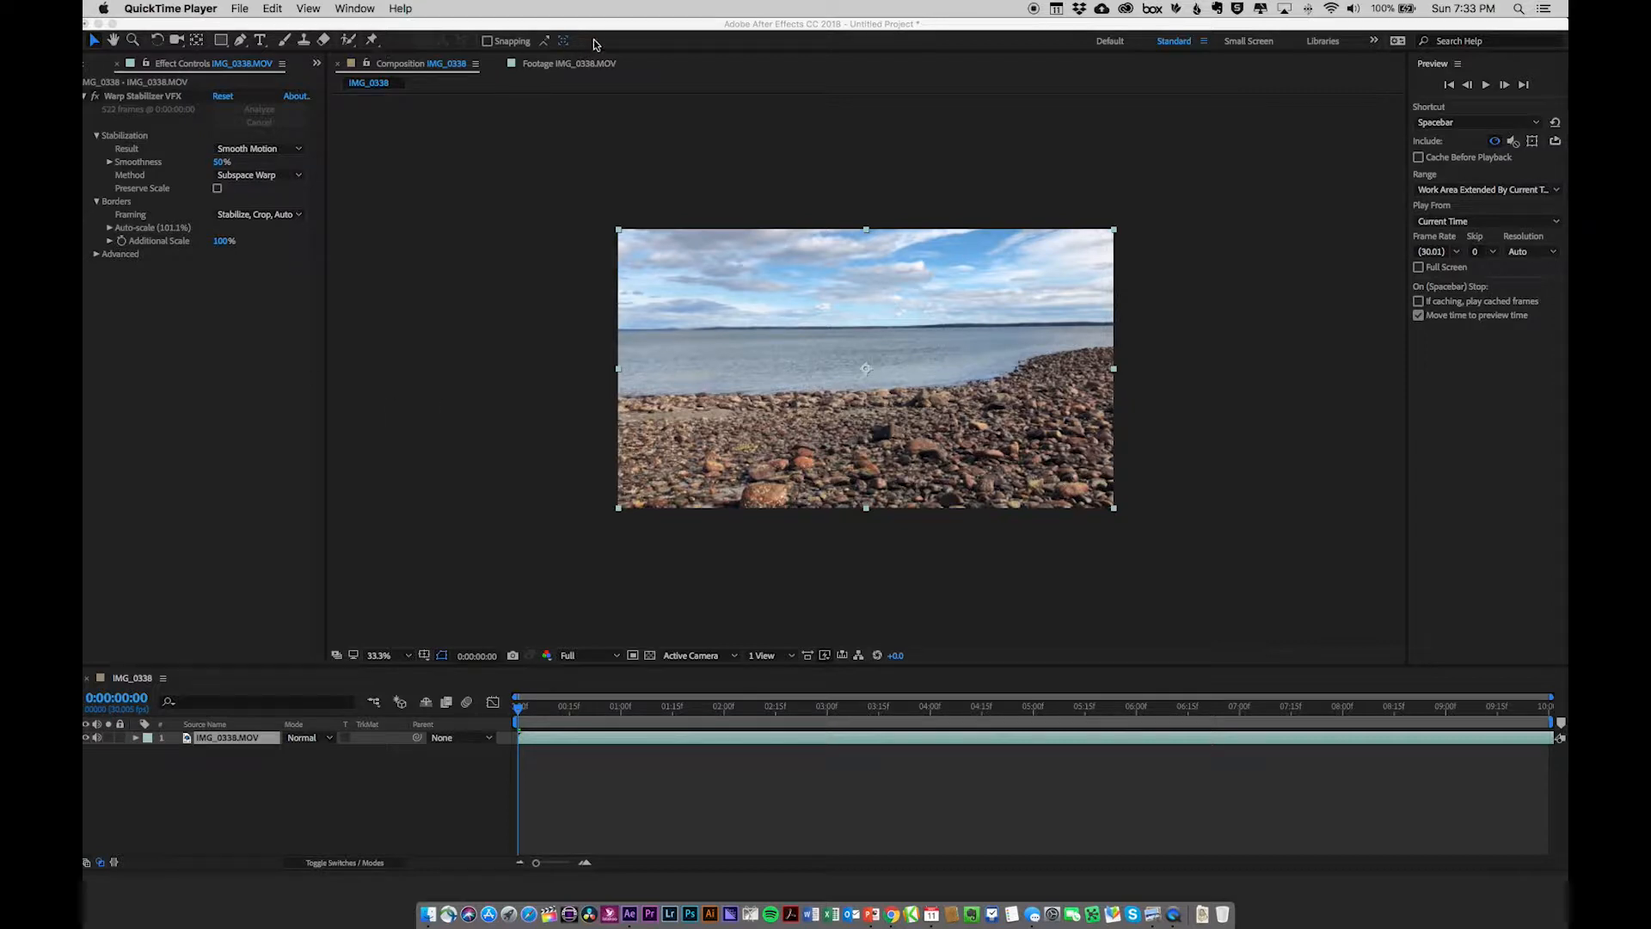
Add DuckyAlpha.tif to the IMG_0338 composition as a layer above the beach footage
{"action": "left_click", "coordinate": [120, 102]}
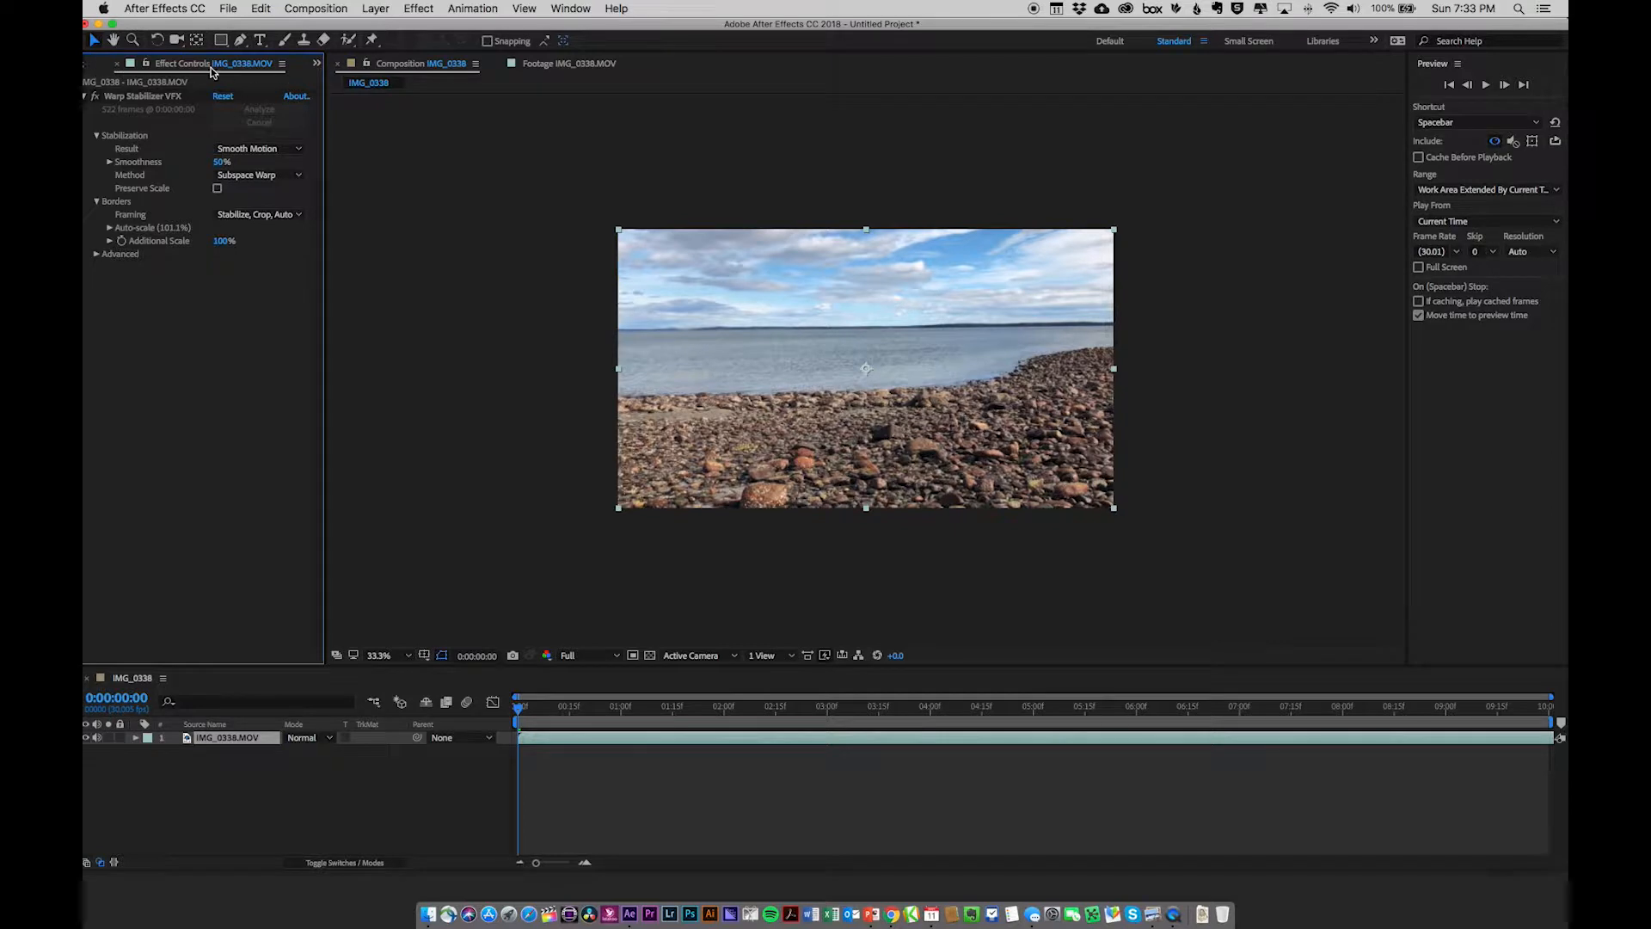
{"action": "left_click", "coordinate": [117, 64]}
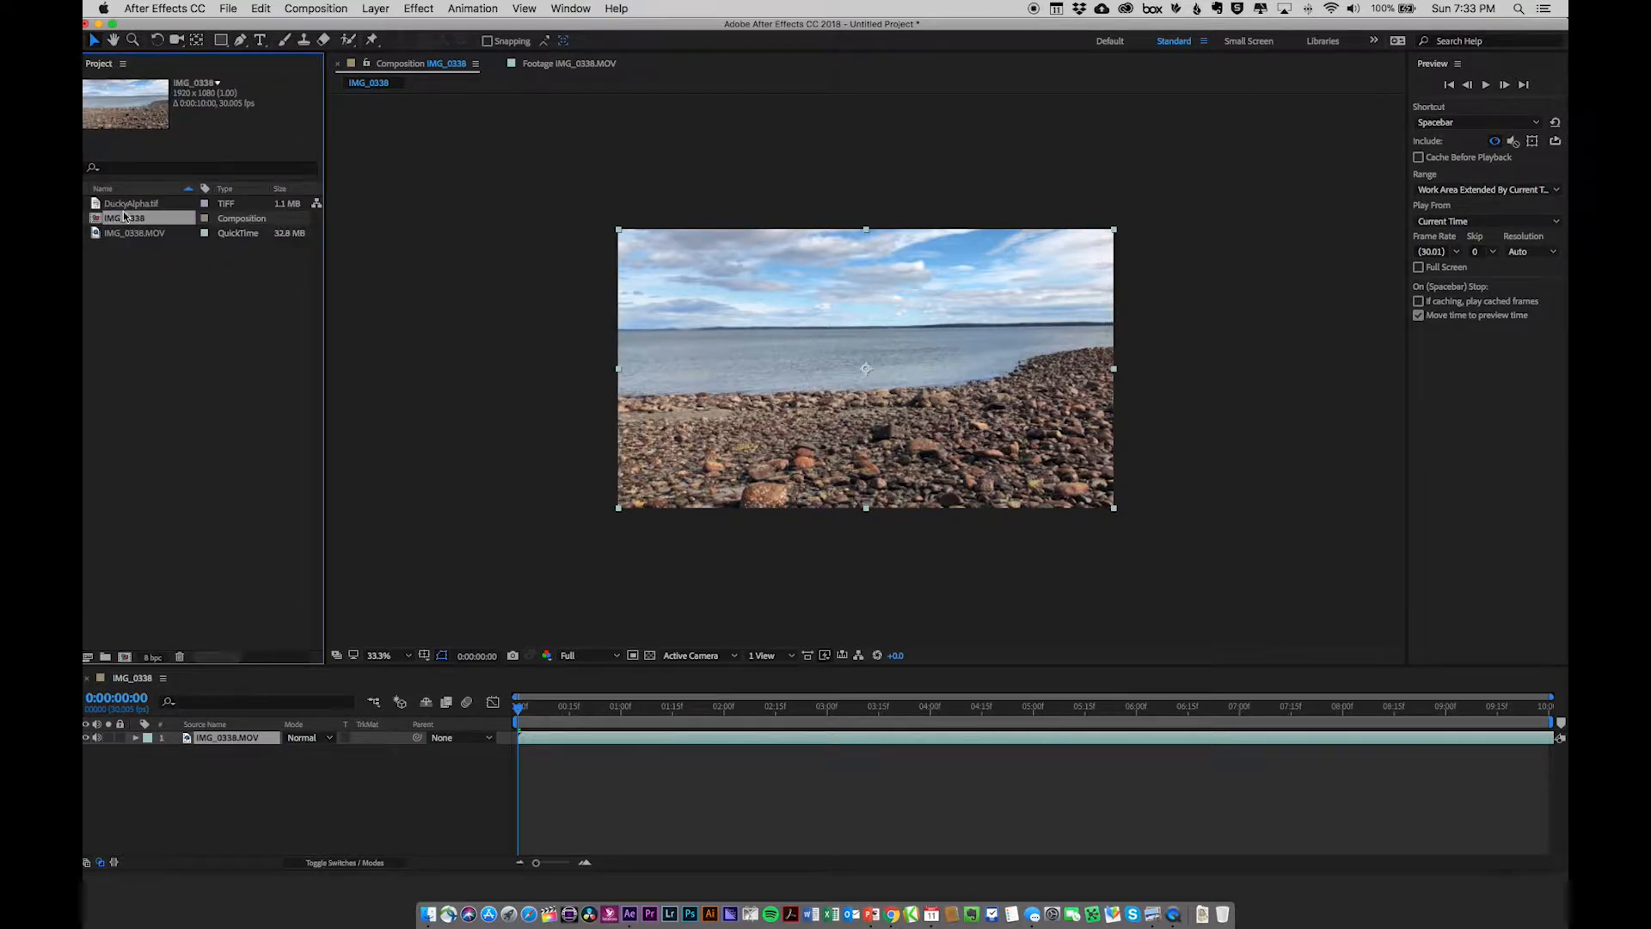
{"action": "left_click", "coordinate": [96, 221]}
{"action": "double_click", "coordinate": [96, 220]}
{"action": "left_click_drag", "start_coordinate": [95, 204], "coordinate": [554, 745]}
{"action": "left_click", "coordinate": [638, 742]}
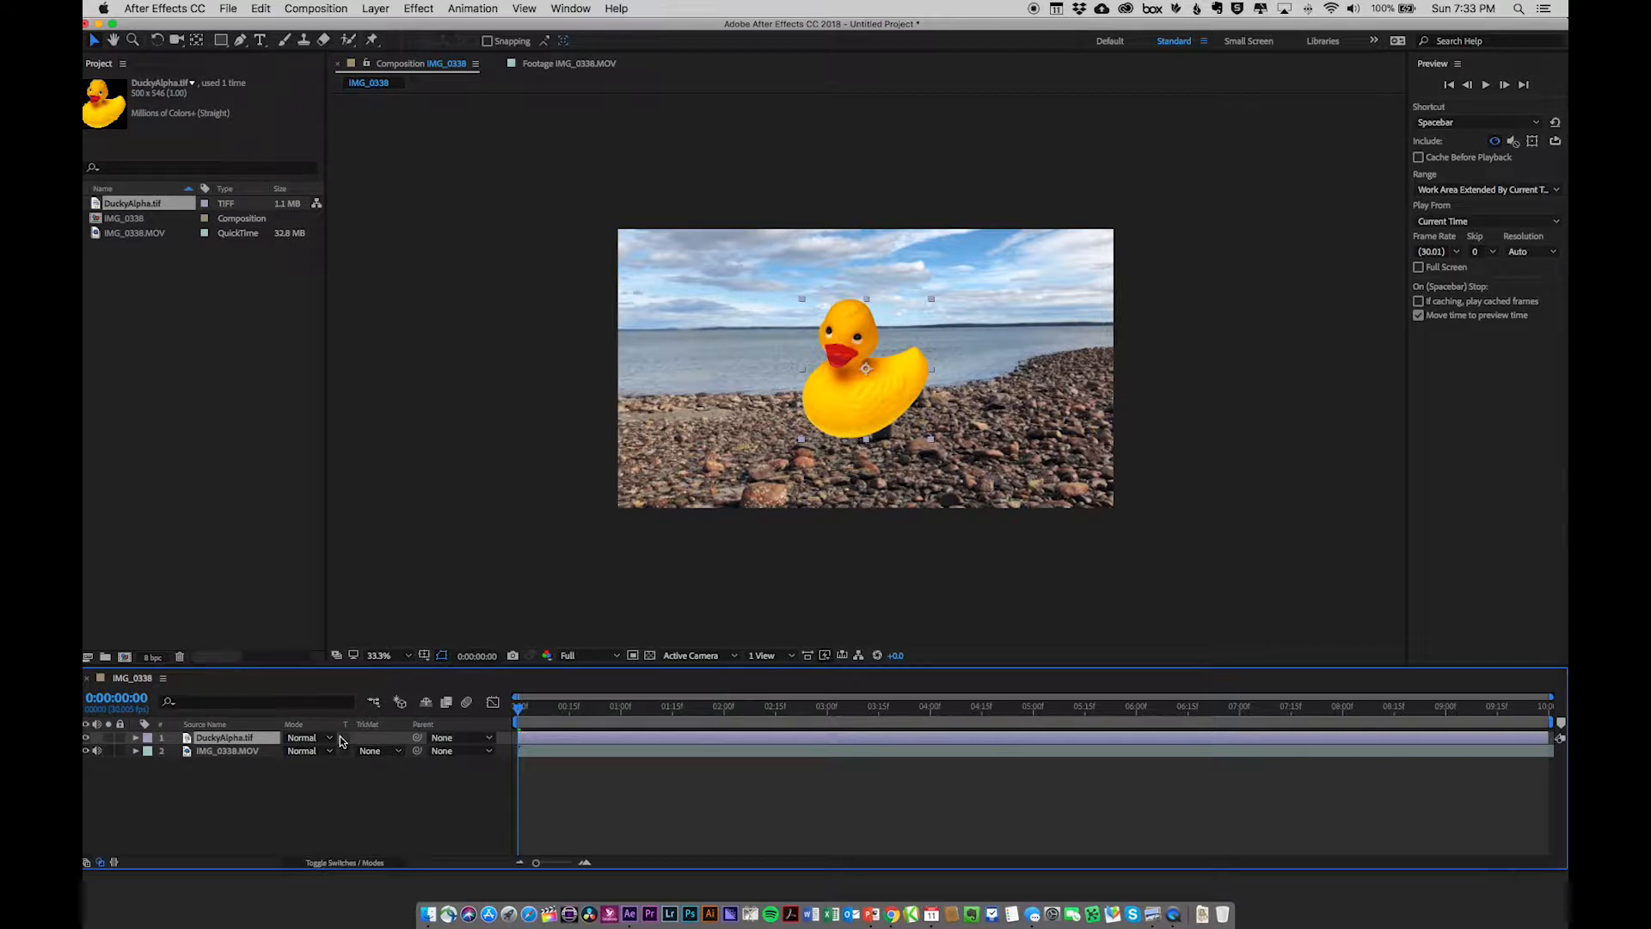
Scale the DuckyAlpha.tif layer to 35% and move the duck onto the water at the horizon, right of the frame's center
{"action": "key", "text": "s"}
{"action": "left_click", "coordinate": [308, 750]}
{"action": "type", "text": "50"}
{"action": "key", "text": "Return"}
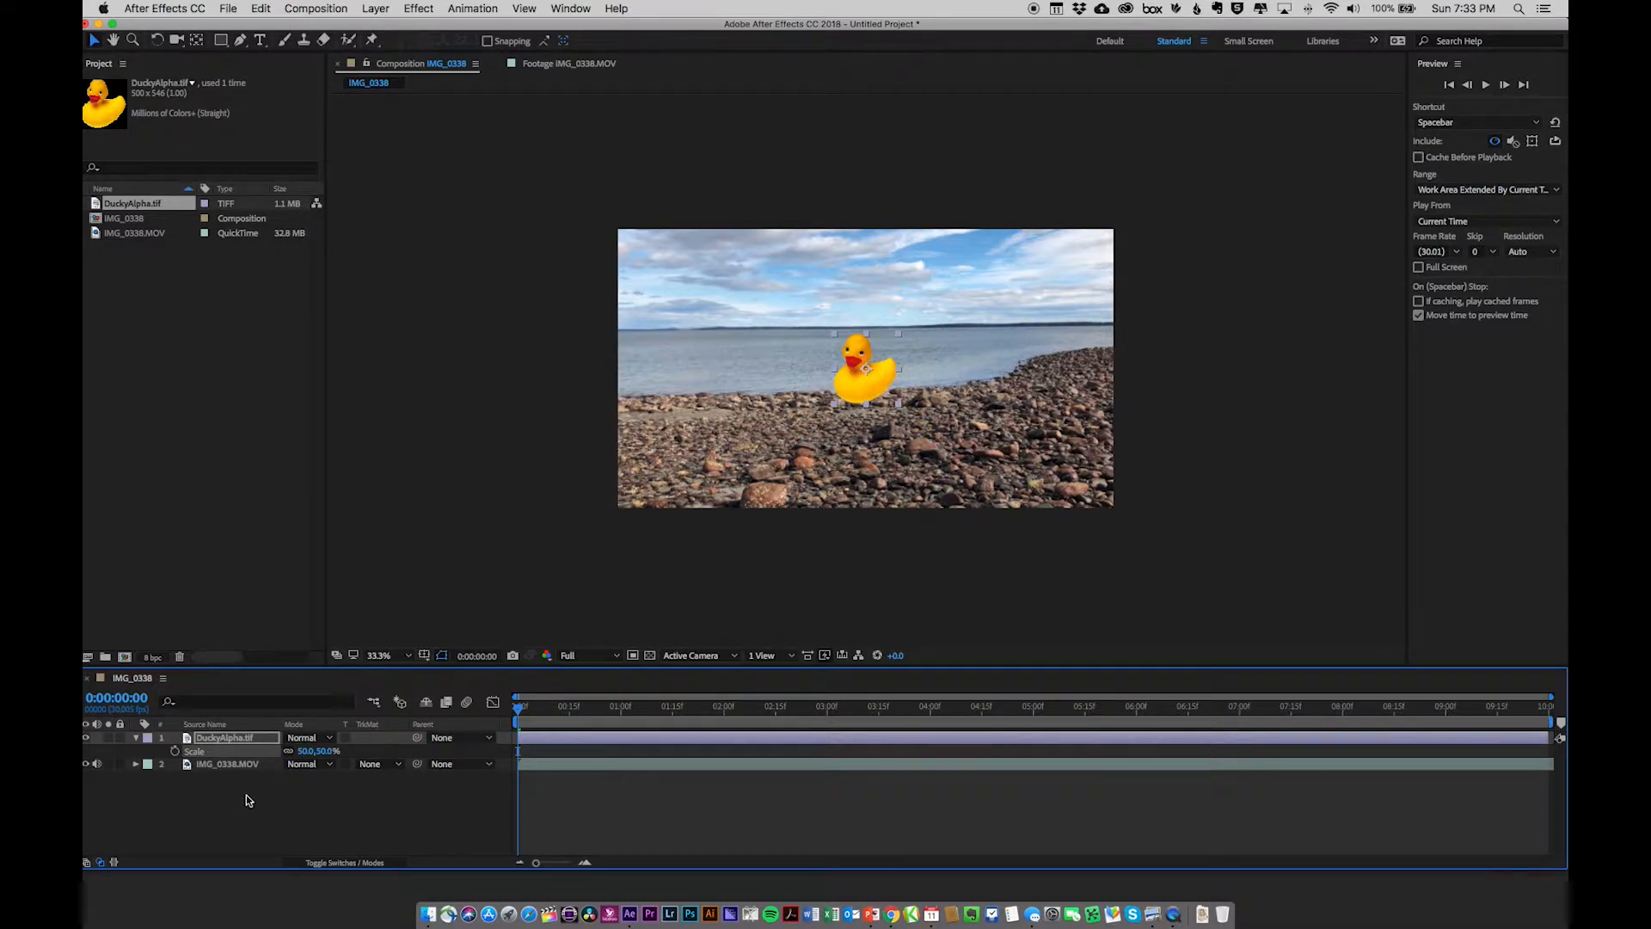
{"action": "left_click", "coordinate": [308, 751]}
{"action": "type", "text": "35"}
{"action": "key", "text": "Return"}
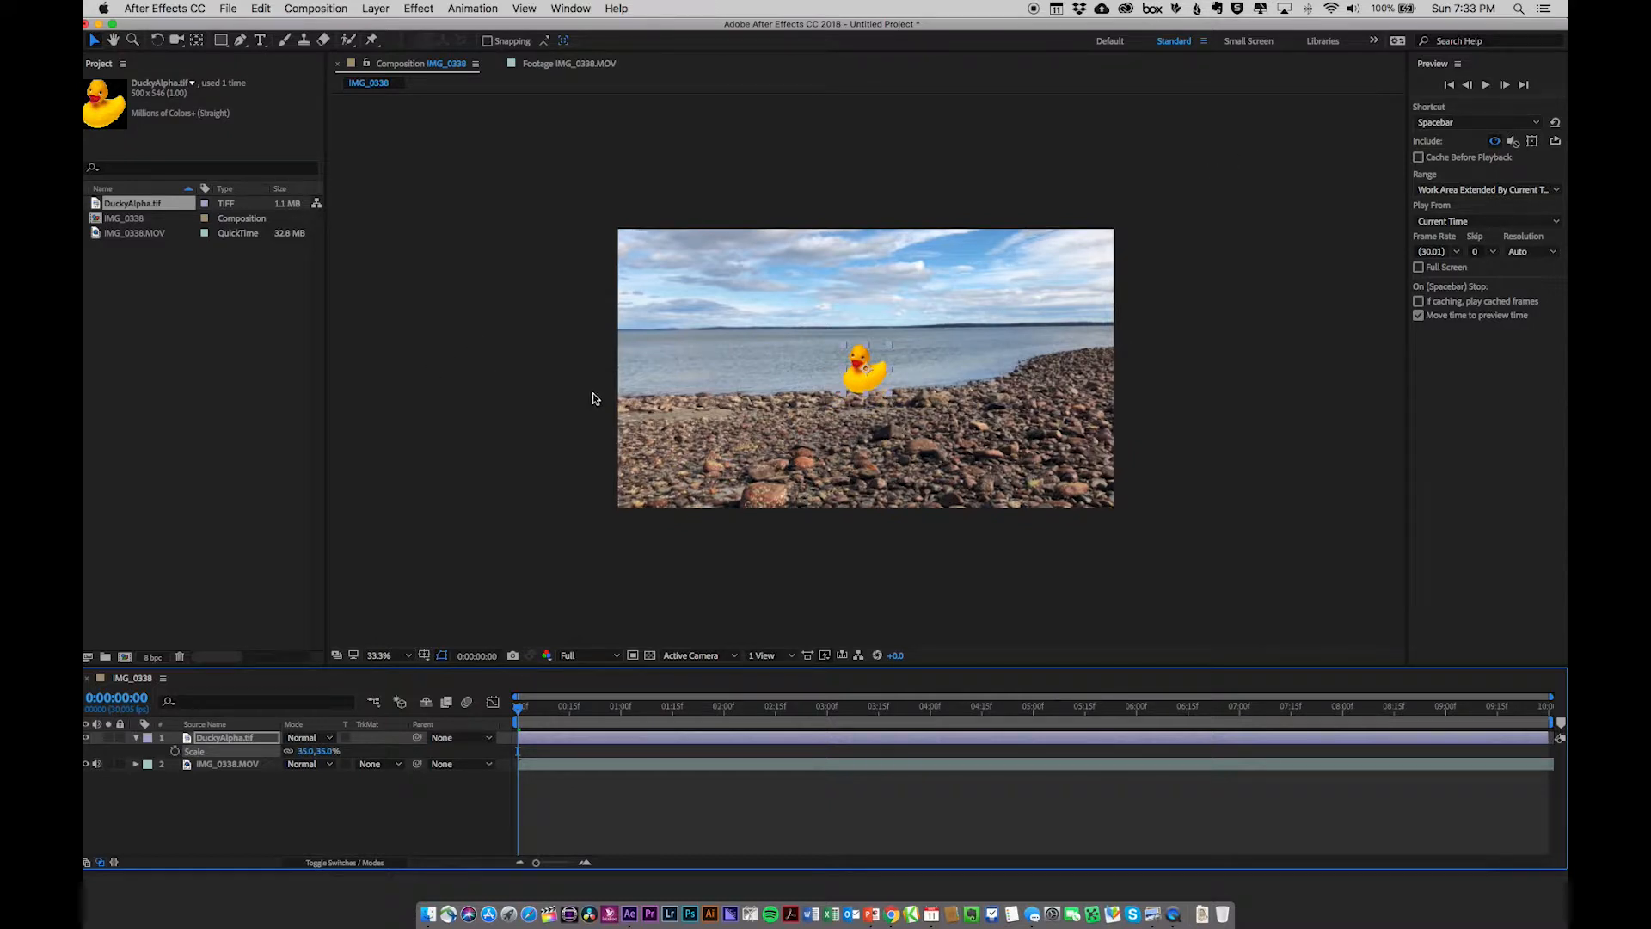
{"action": "left_click_drag", "start_coordinate": [861, 381], "coordinate": [962, 342]}
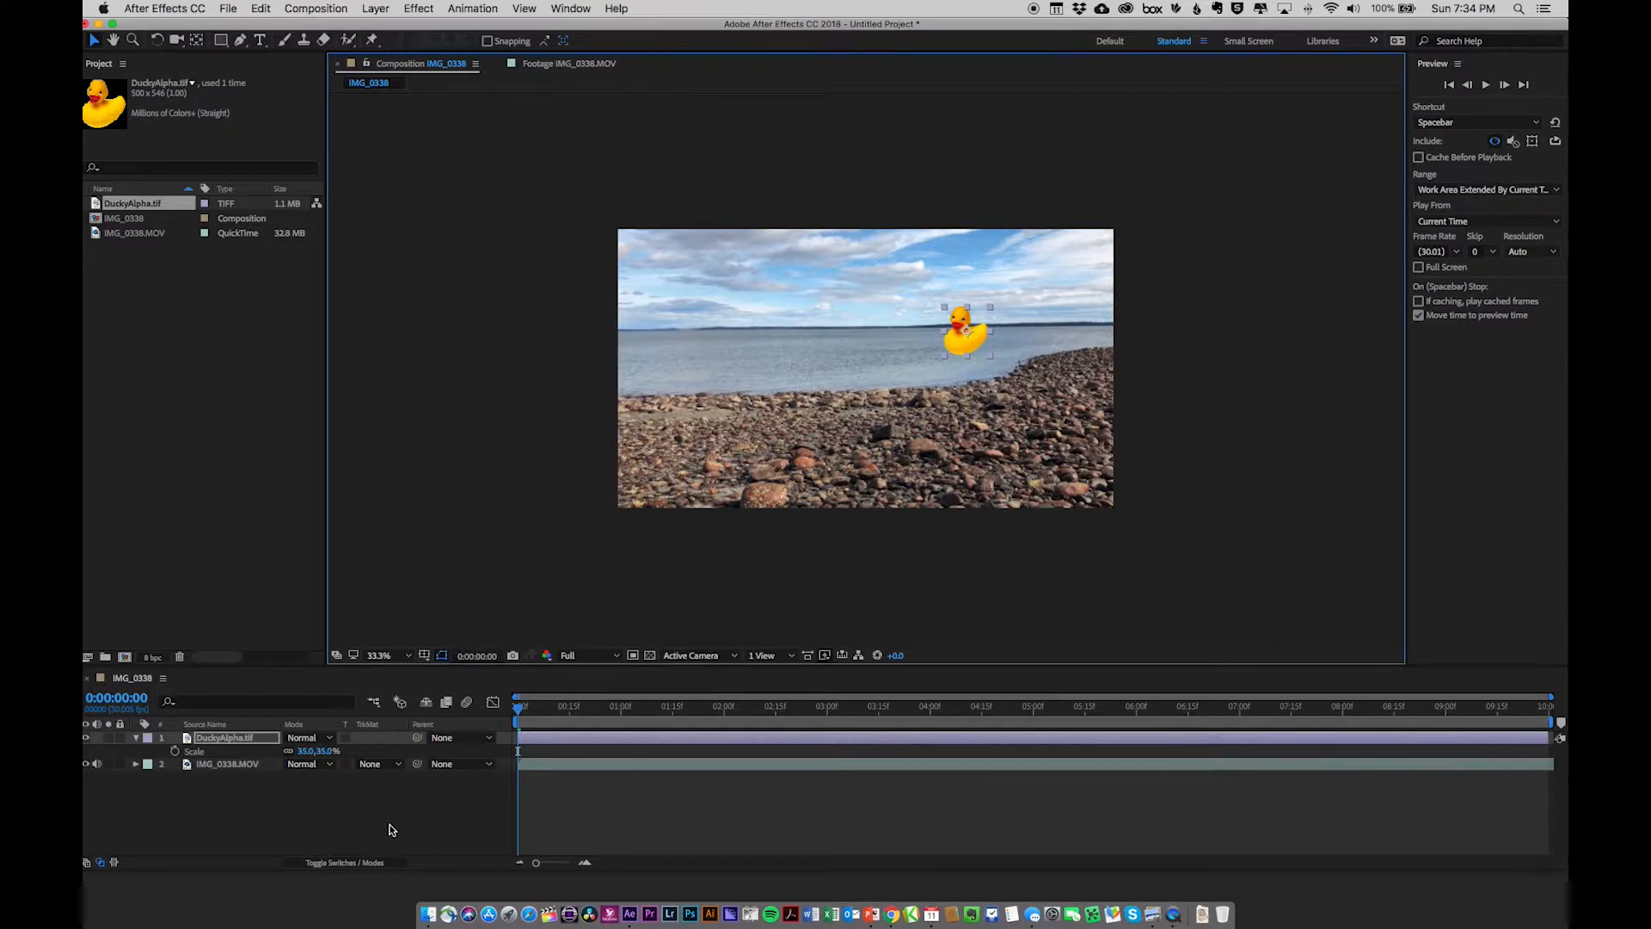
{"action": "left_click", "coordinate": [390, 827]}
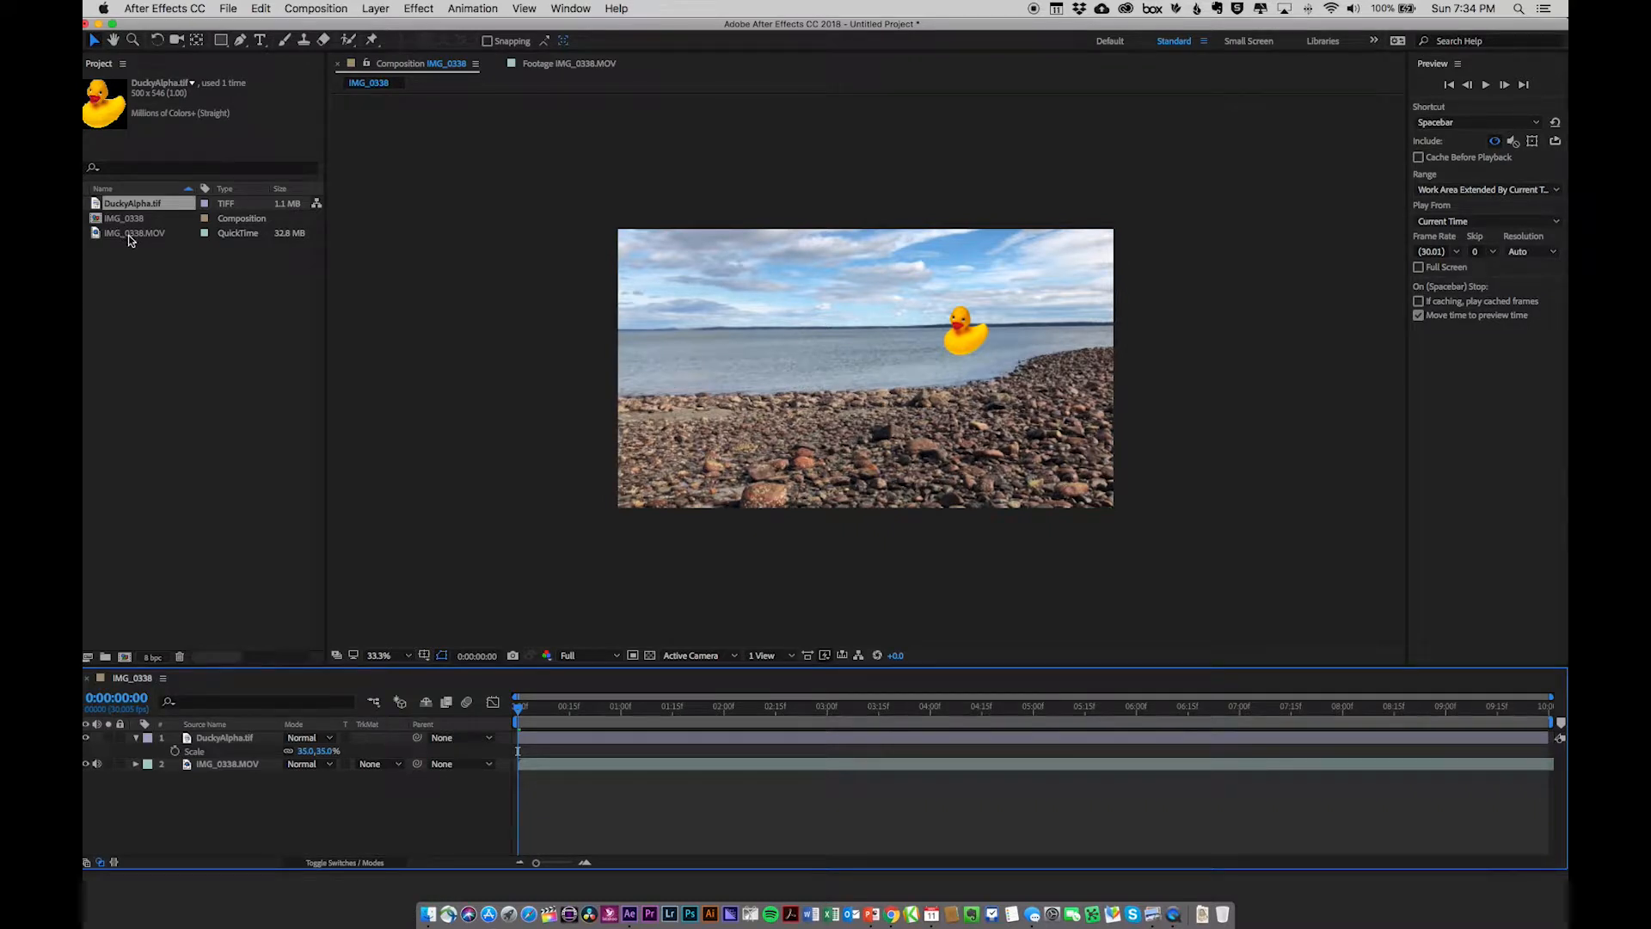
Duplicate the IMG_0338.MOV layer and place the copy above the DuckyAlpha.tif layer
{"action": "left_click", "coordinate": [215, 765]}
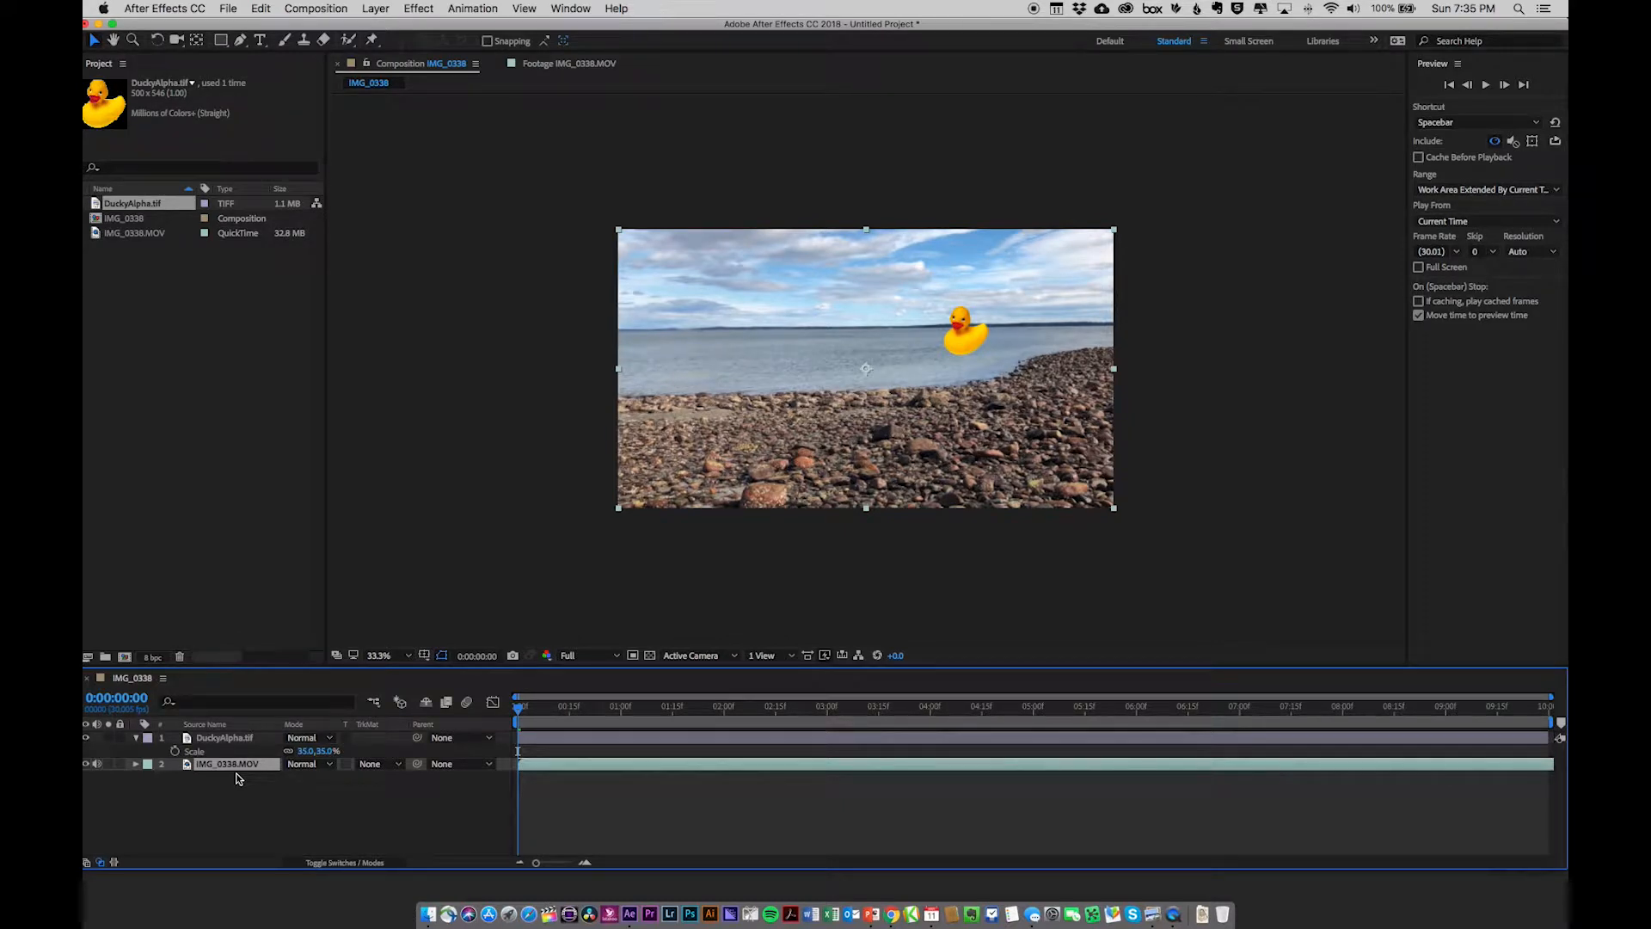
{"action": "key", "text": "super+d"}
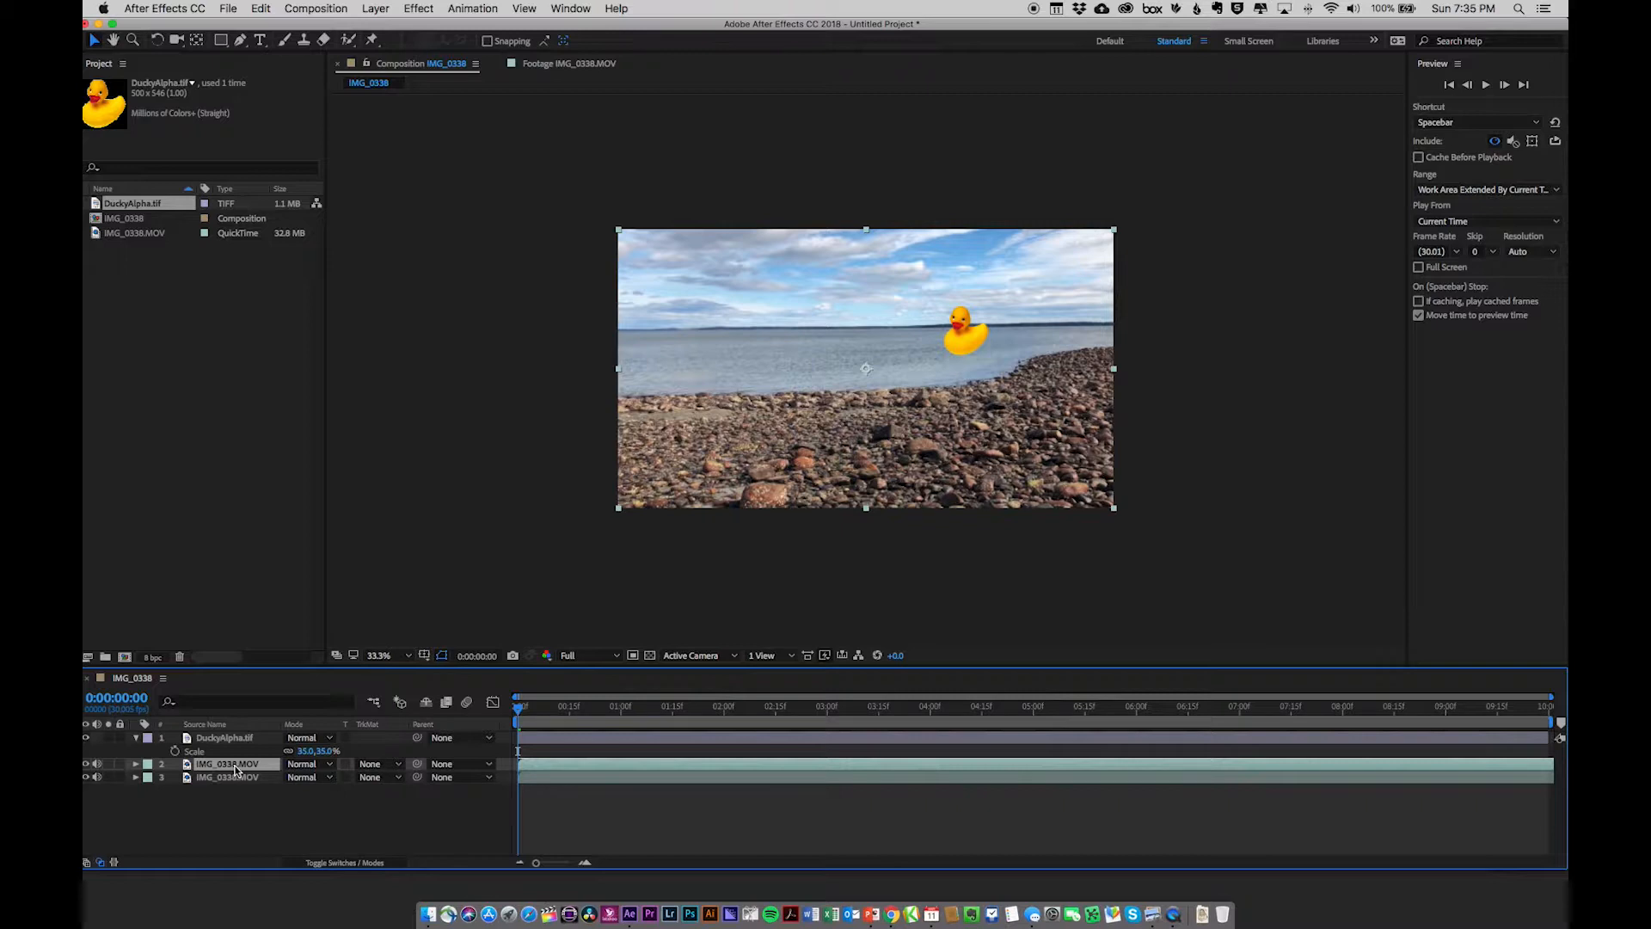
{"action": "left_click_drag", "start_coordinate": [227, 763], "coordinate": [237, 738]}
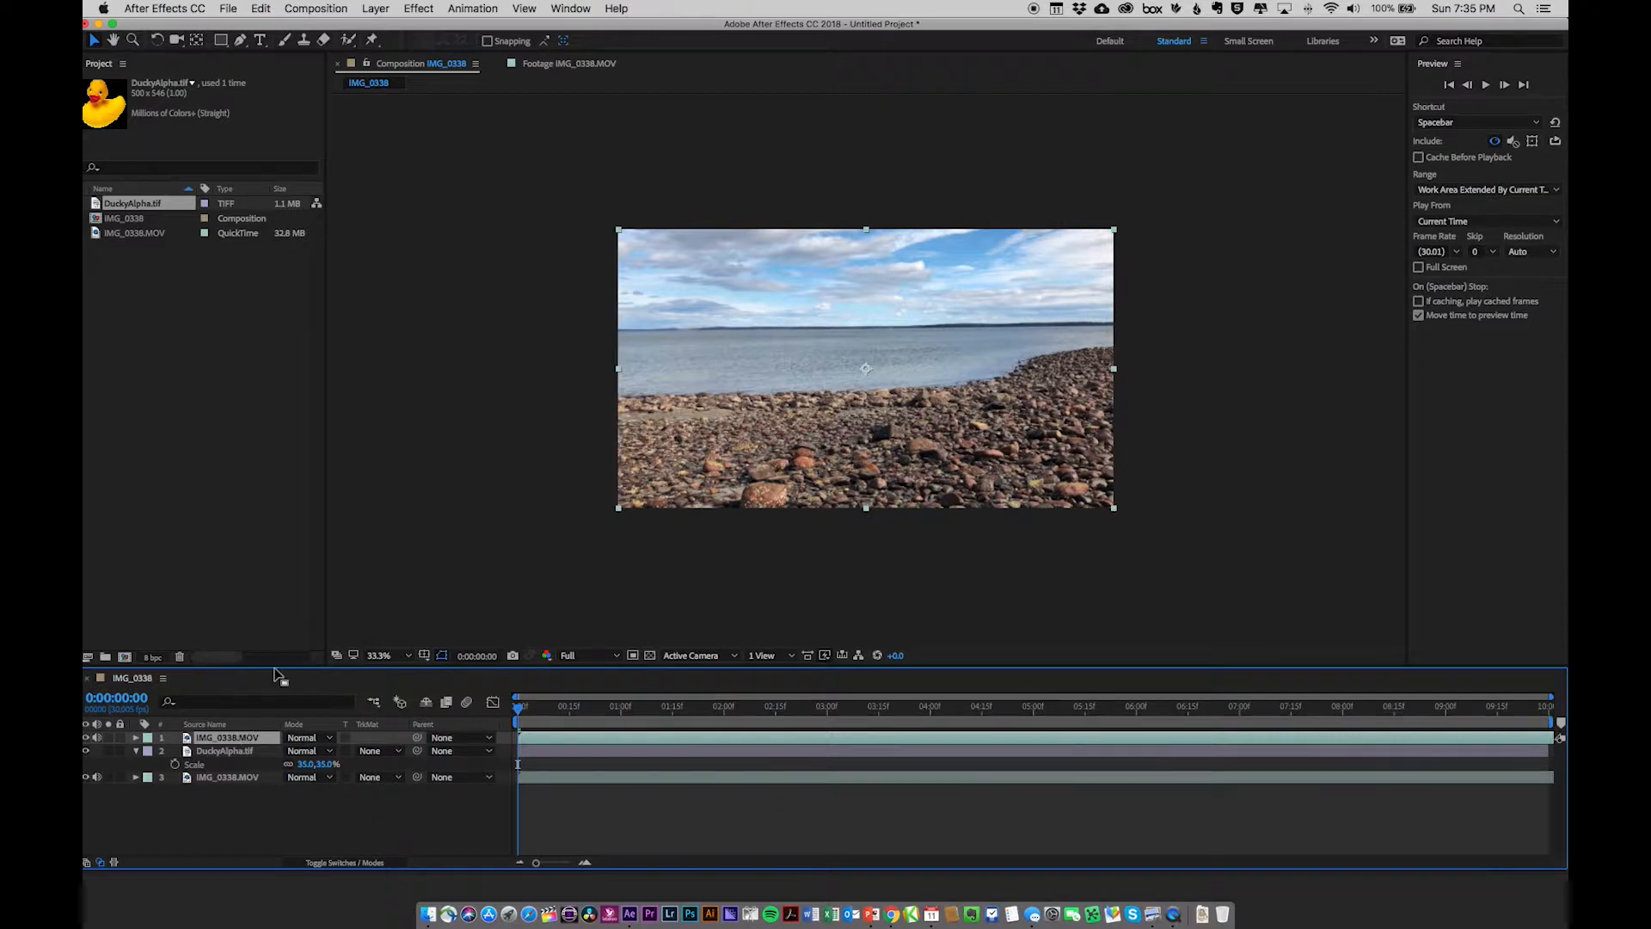
Draw a rectangular mask on the top IMG_0338.MOV layer, from just below the horizon past the frame's lower edge, hiding the duck's base
{"action": "left_click", "coordinate": [222, 43]}
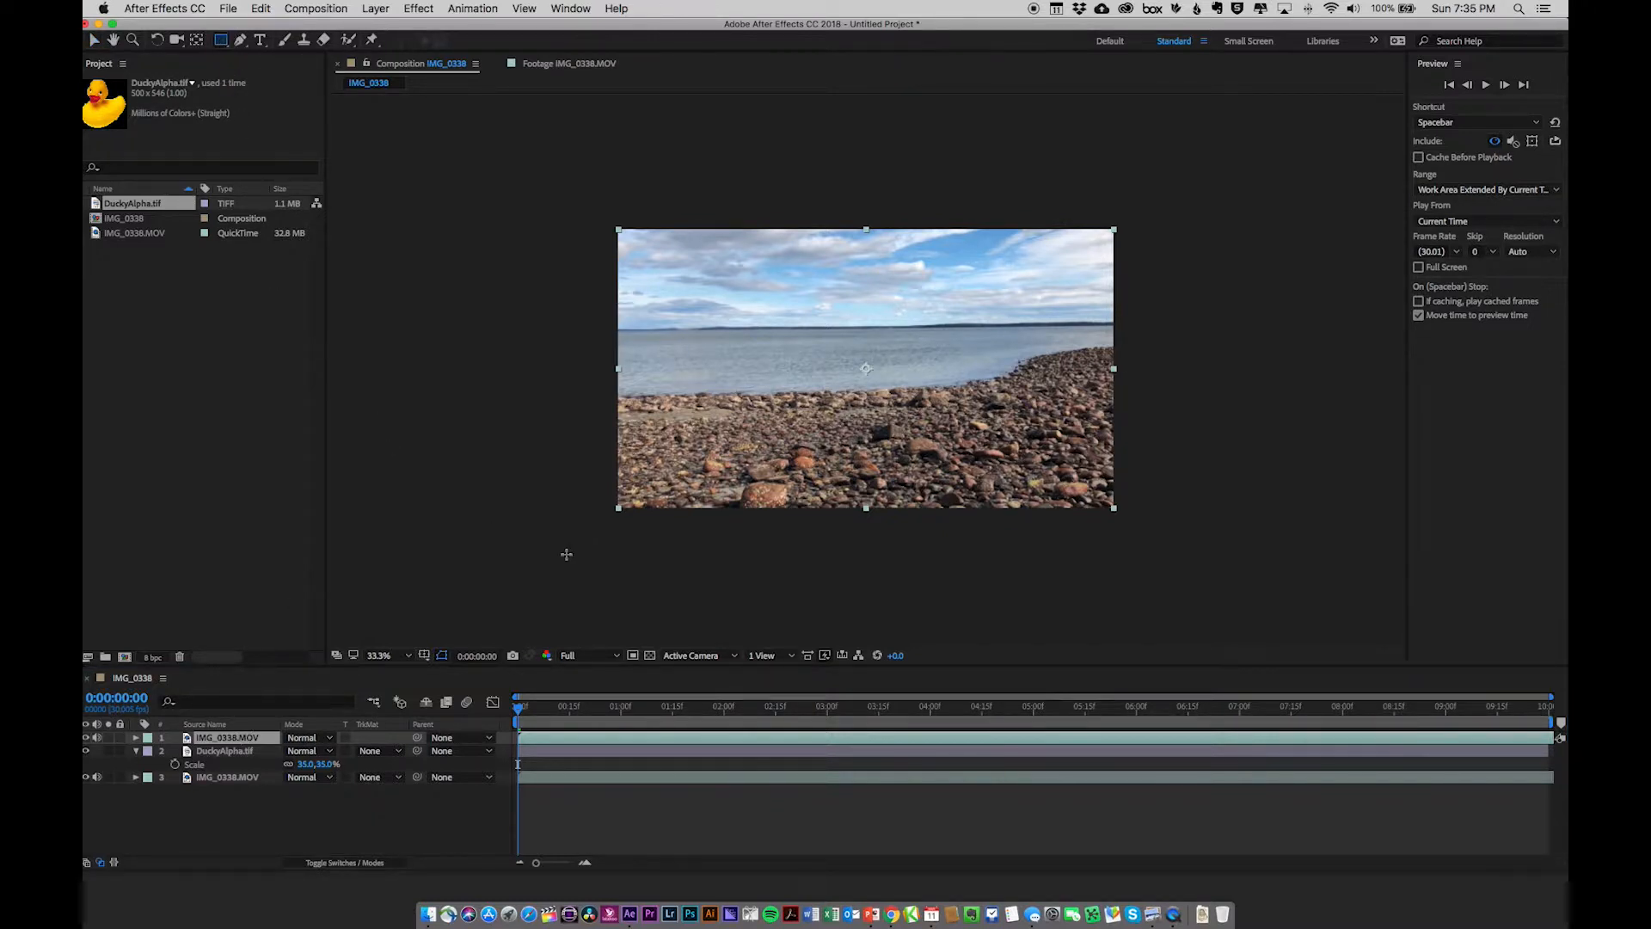
{"action": "mouse_move", "coordinate": [588, 538]}
{"action": "left_mouse_down"}
{"action": "mouse_move", "coordinate": [1138, 402]}
{"action": "mouse_move", "coordinate": [1186, 340]}
{"action": "left_mouse_up"}
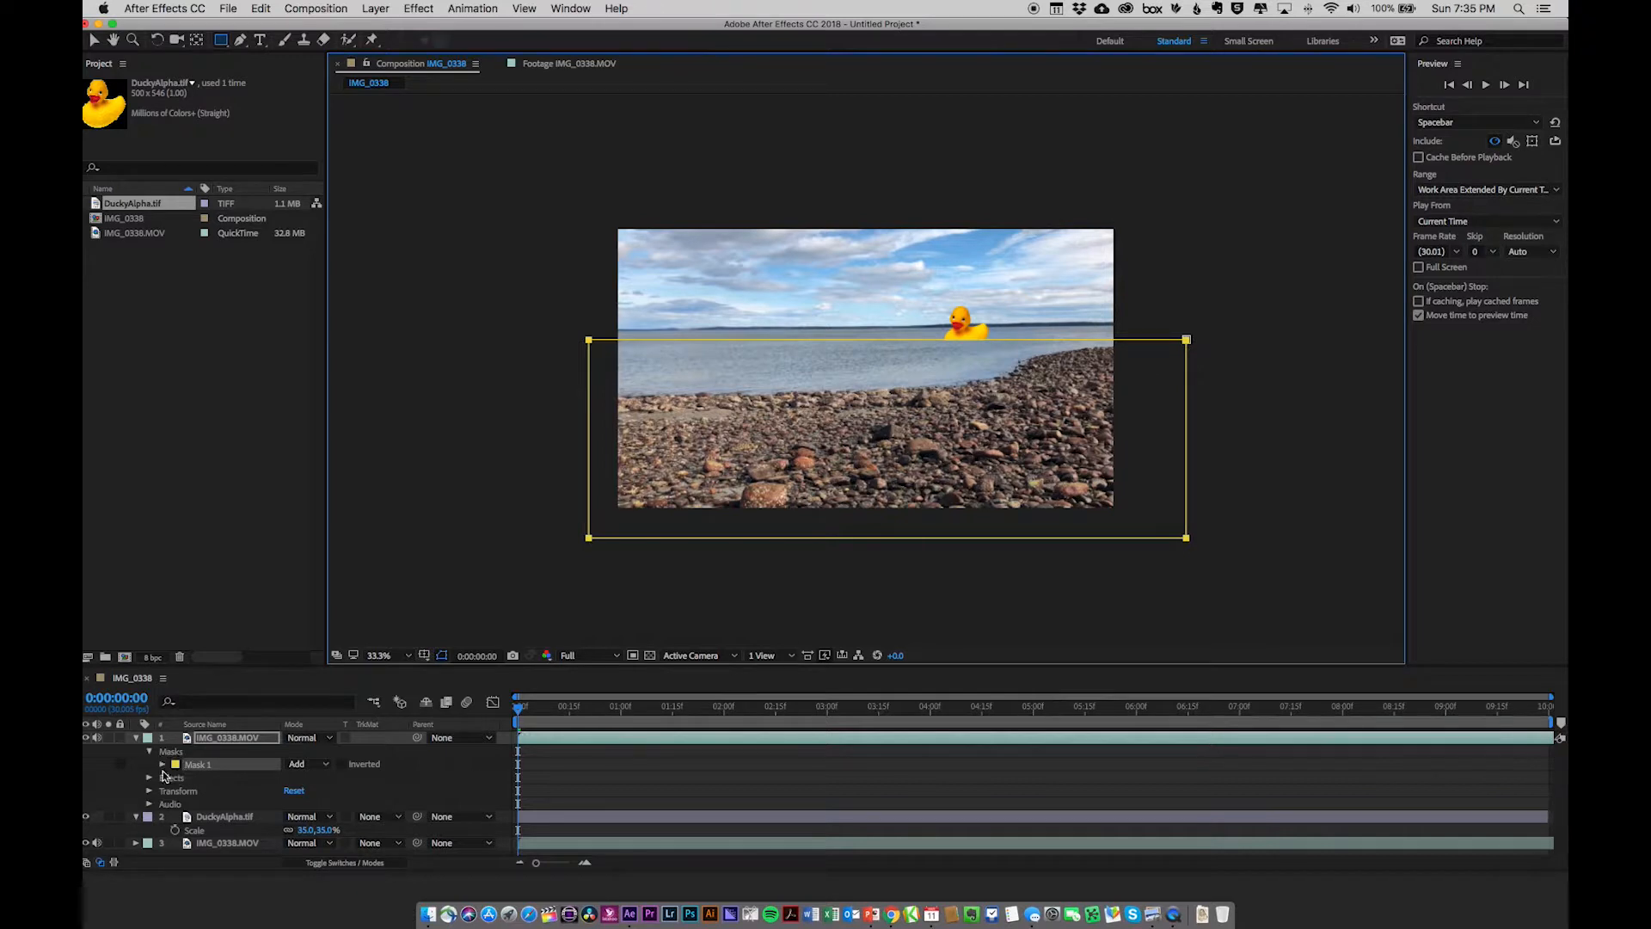
{"action": "left_click", "coordinate": [136, 739]}
{"action": "left_click", "coordinate": [137, 740]}
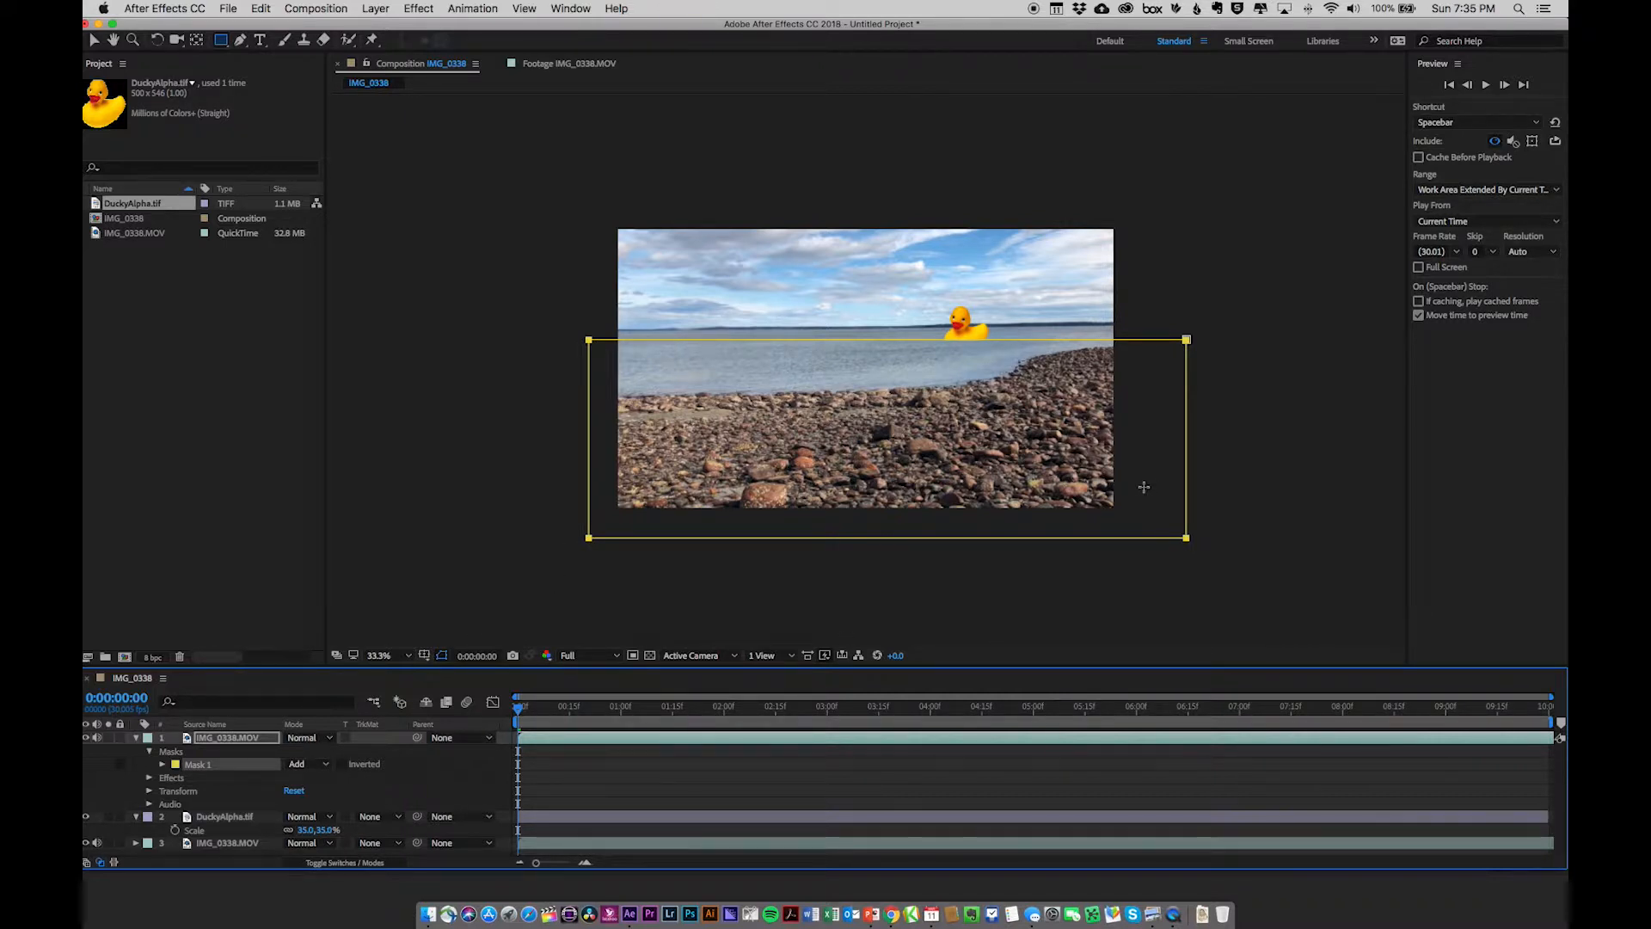
Try Subtract mode on the top layer's Mask 1 and return it to Add
{"action": "left_click", "coordinate": [327, 764]}
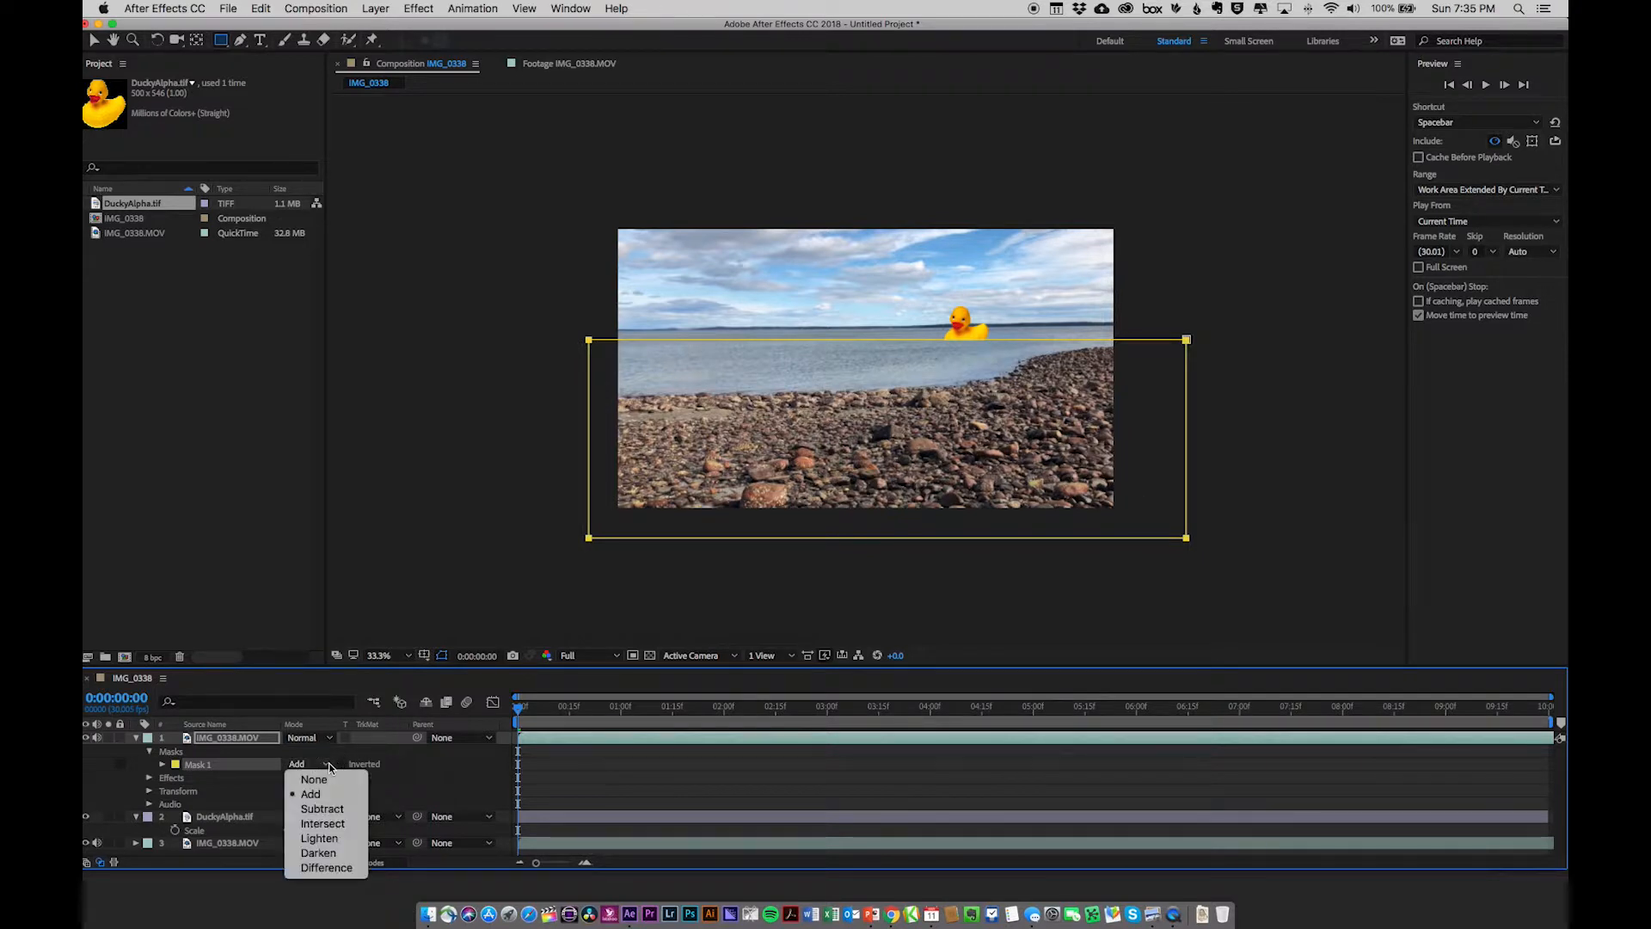
{"action": "left_click", "coordinate": [338, 811]}
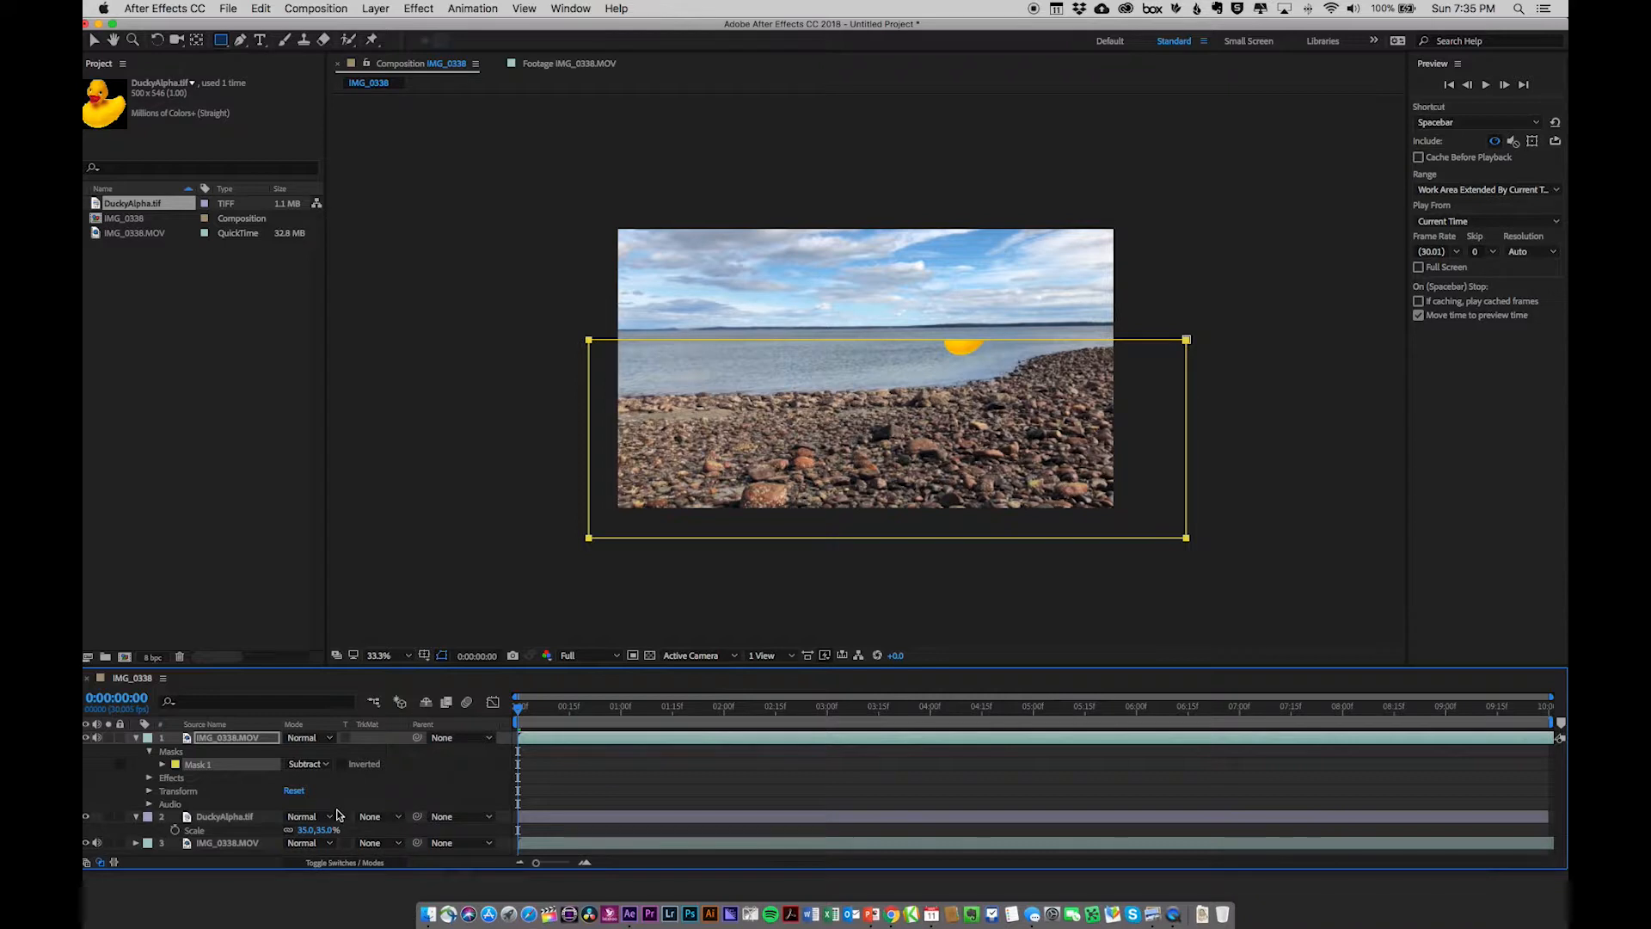
{"action": "left_click", "coordinate": [330, 765]}
{"action": "left_click", "coordinate": [338, 796]}
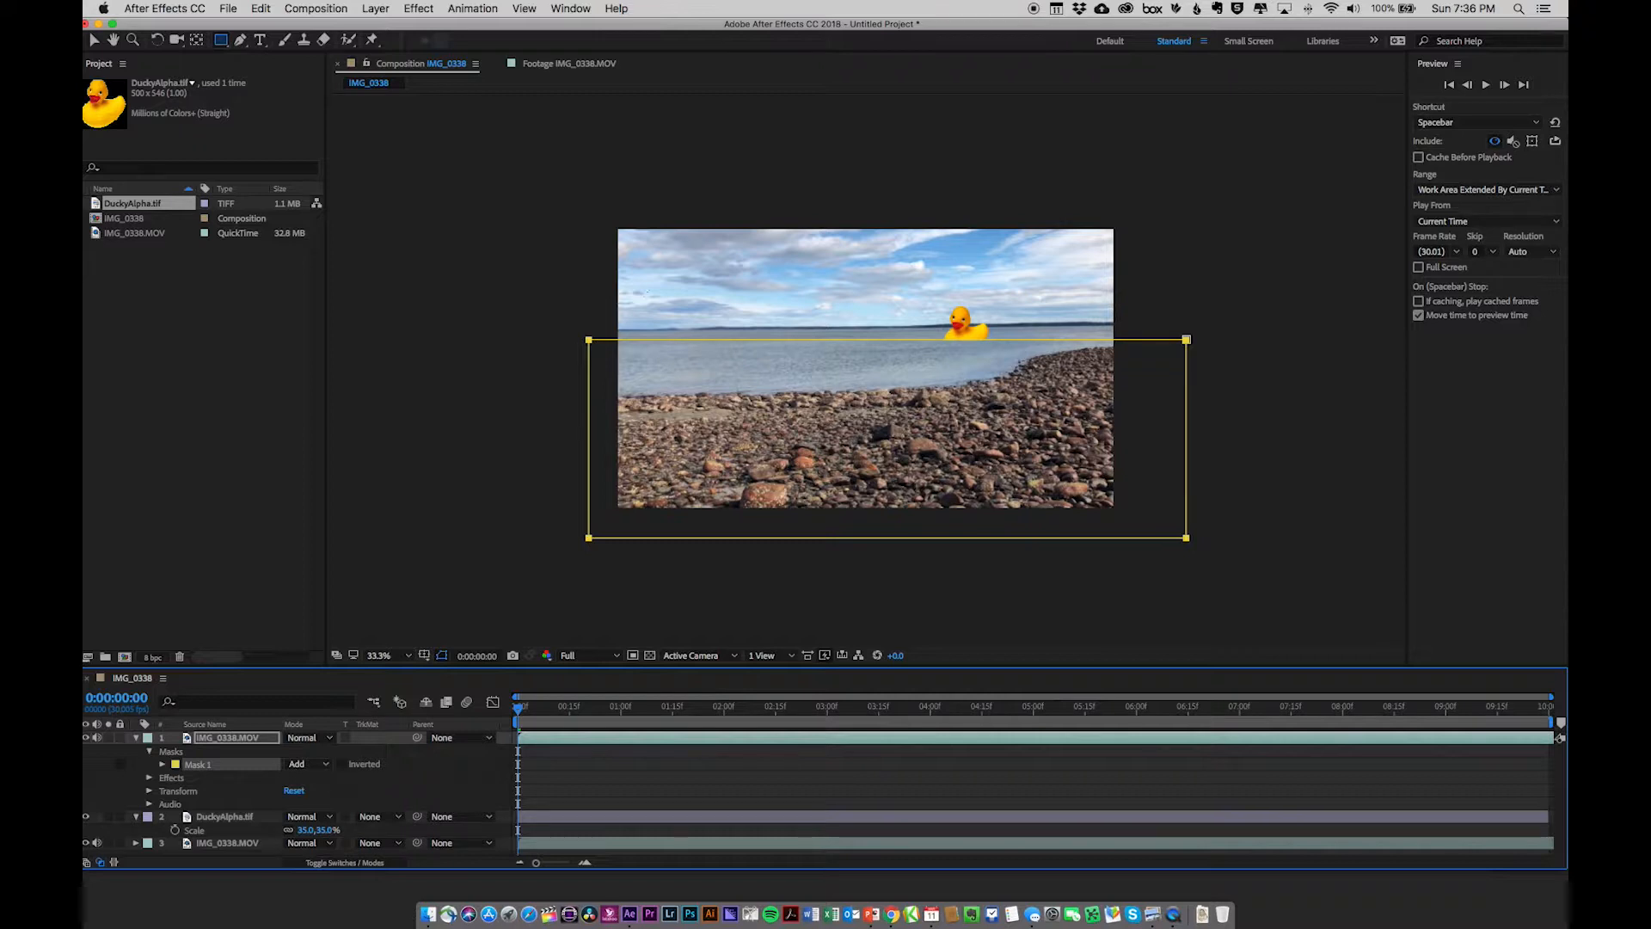
Examine the masked footage, duck and background layers at 0:00:00:12, with the composition shown at 50% magnification
{"action": "left_click", "coordinate": [563, 708]}
{"action": "left_click", "coordinate": [150, 751]}
{"action": "left_click", "coordinate": [215, 754]}
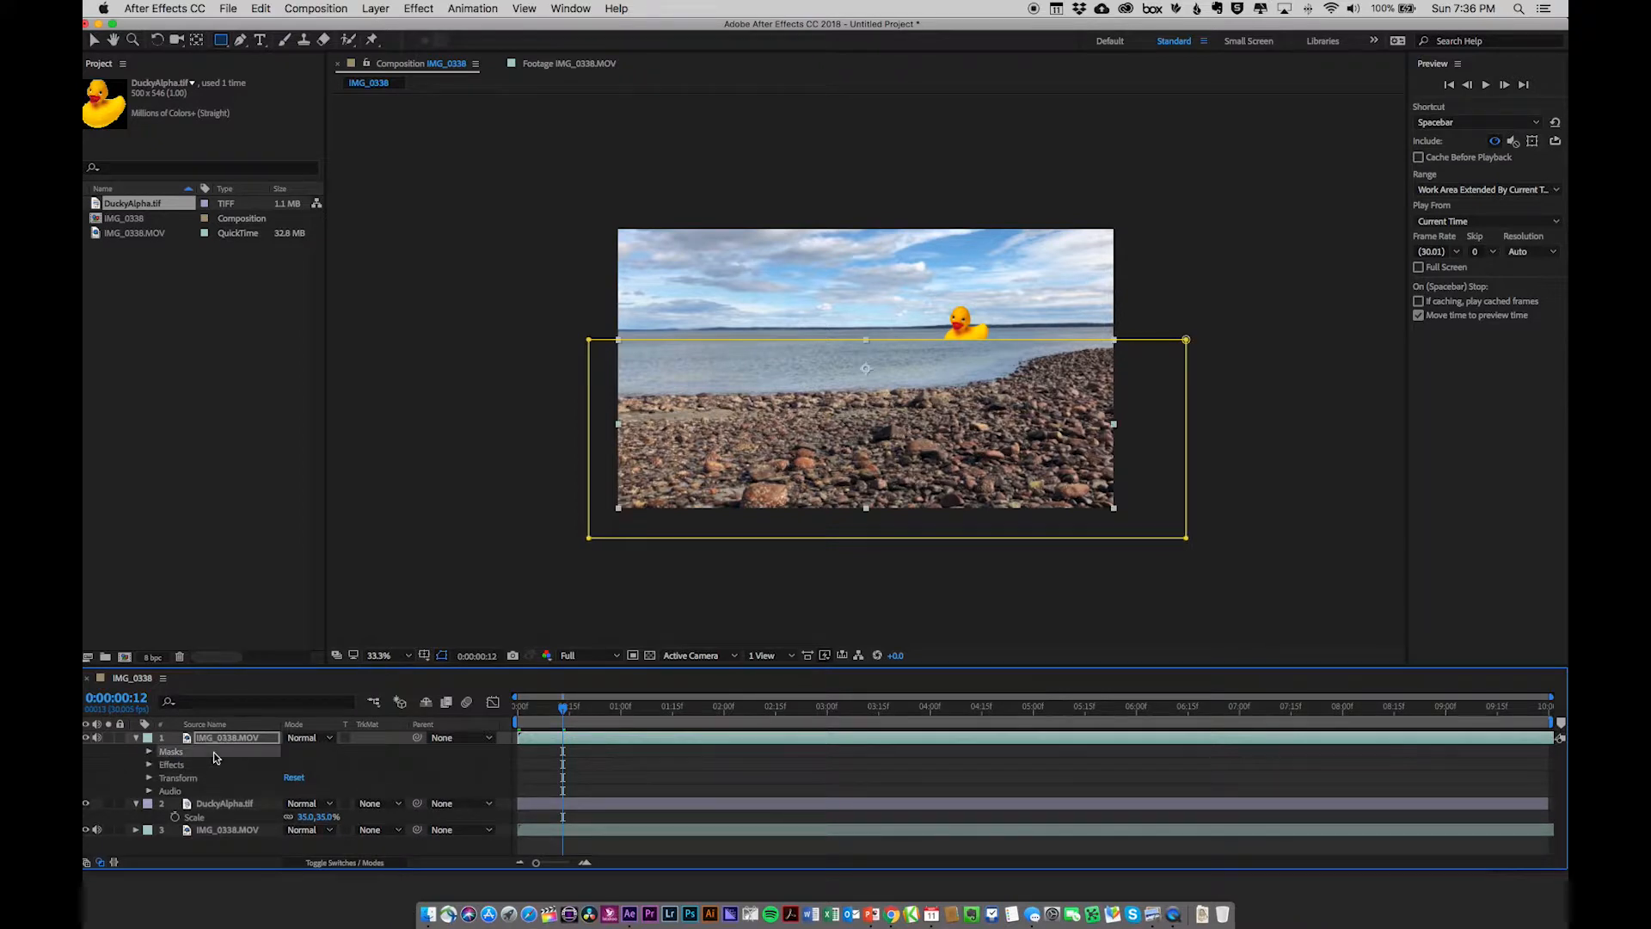
{"action": "left_click", "coordinate": [556, 600]}
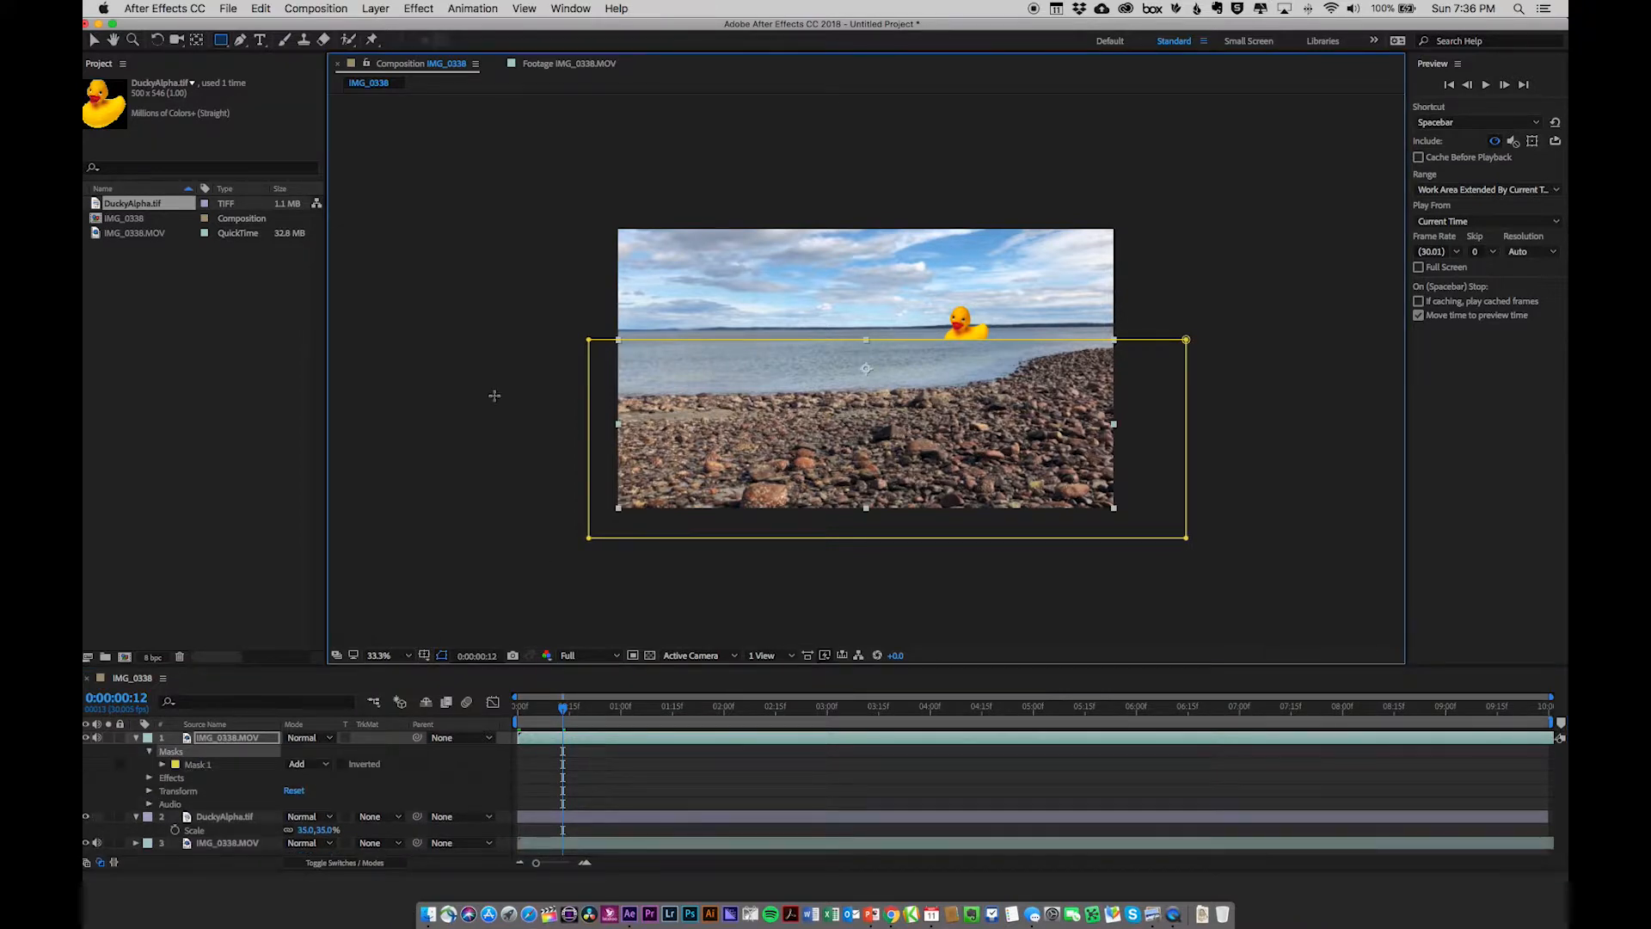
{"action": "left_click", "coordinate": [222, 818]}
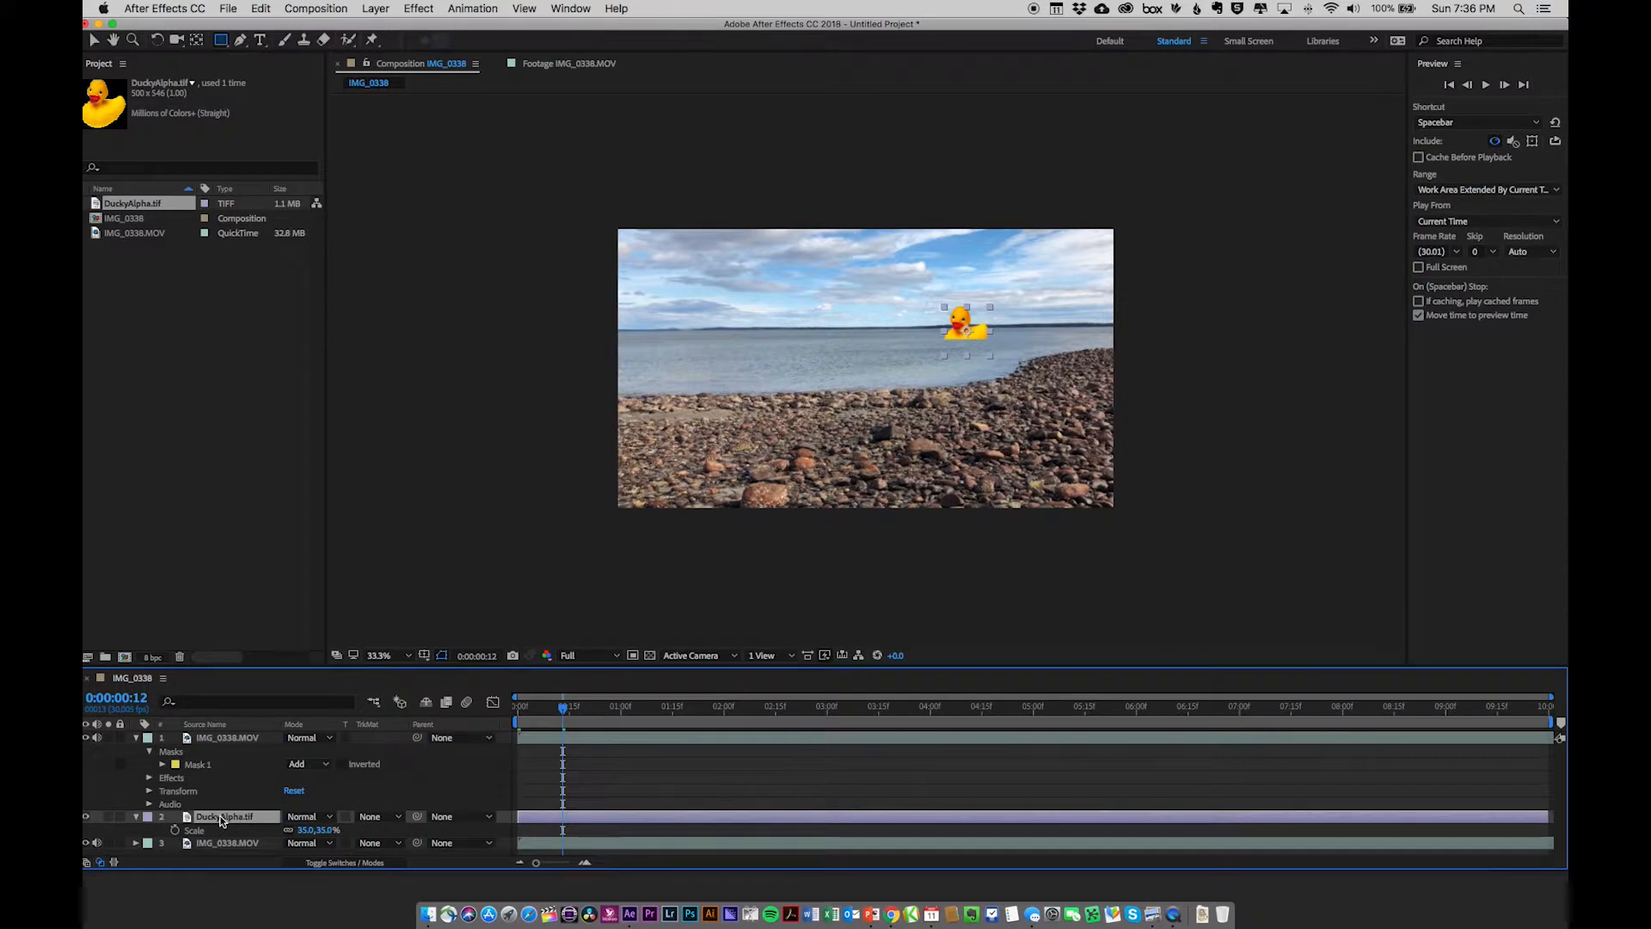
{"action": "left_click", "coordinate": [520, 513]}
{"action": "left_click", "coordinate": [232, 844]}
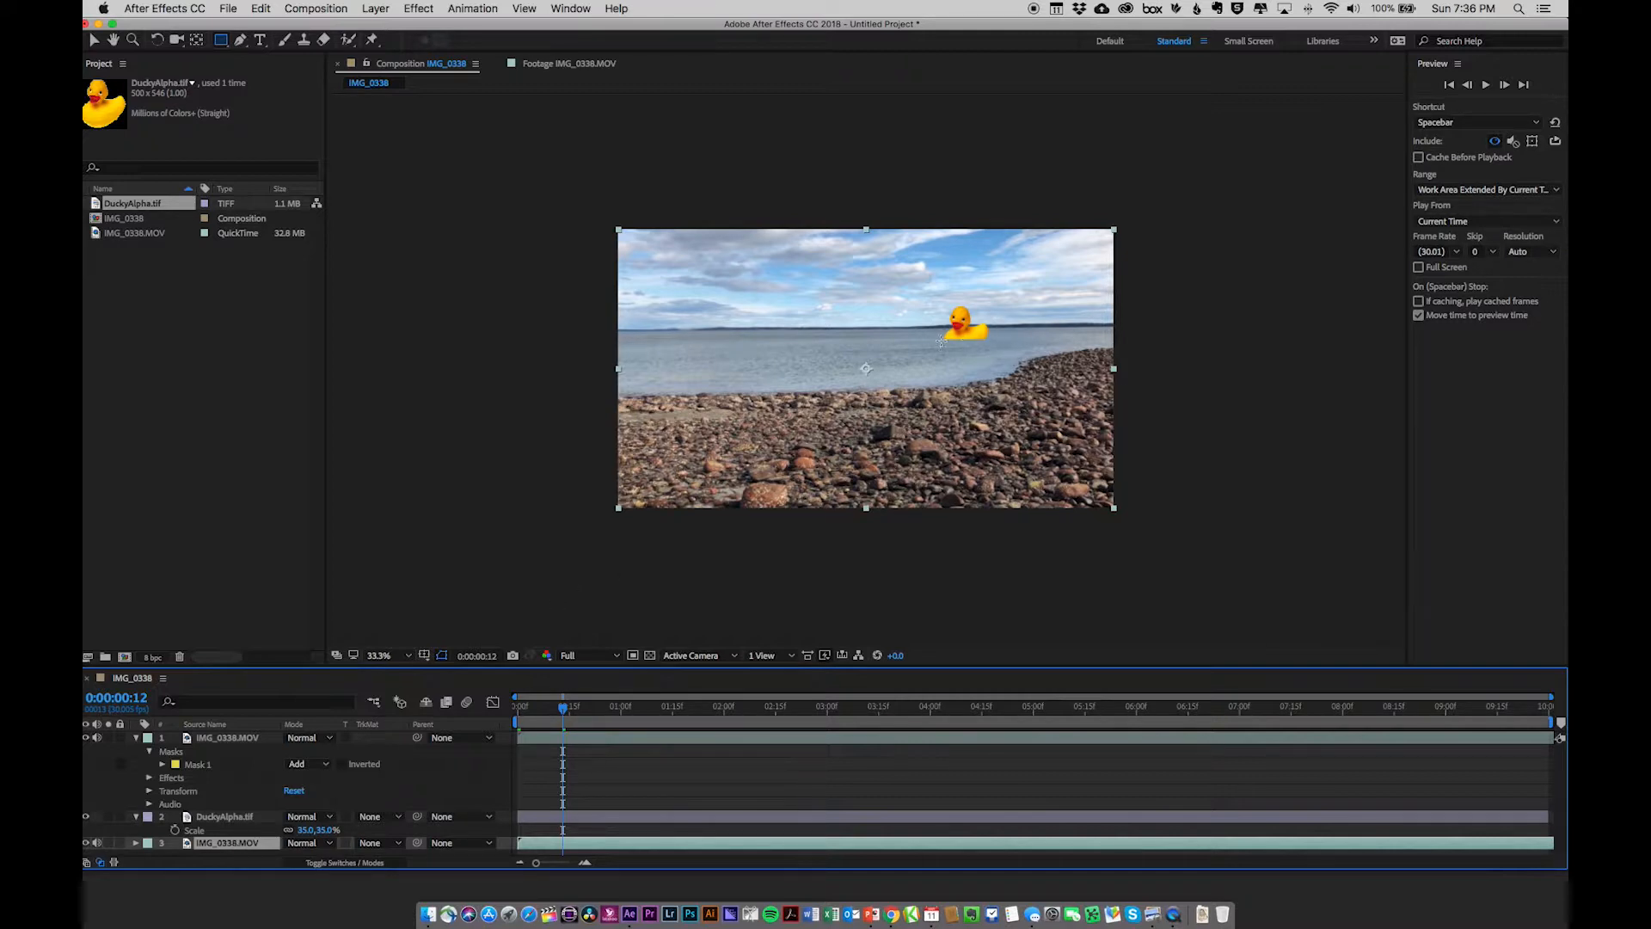
{"action": "left_click", "coordinate": [407, 658]}
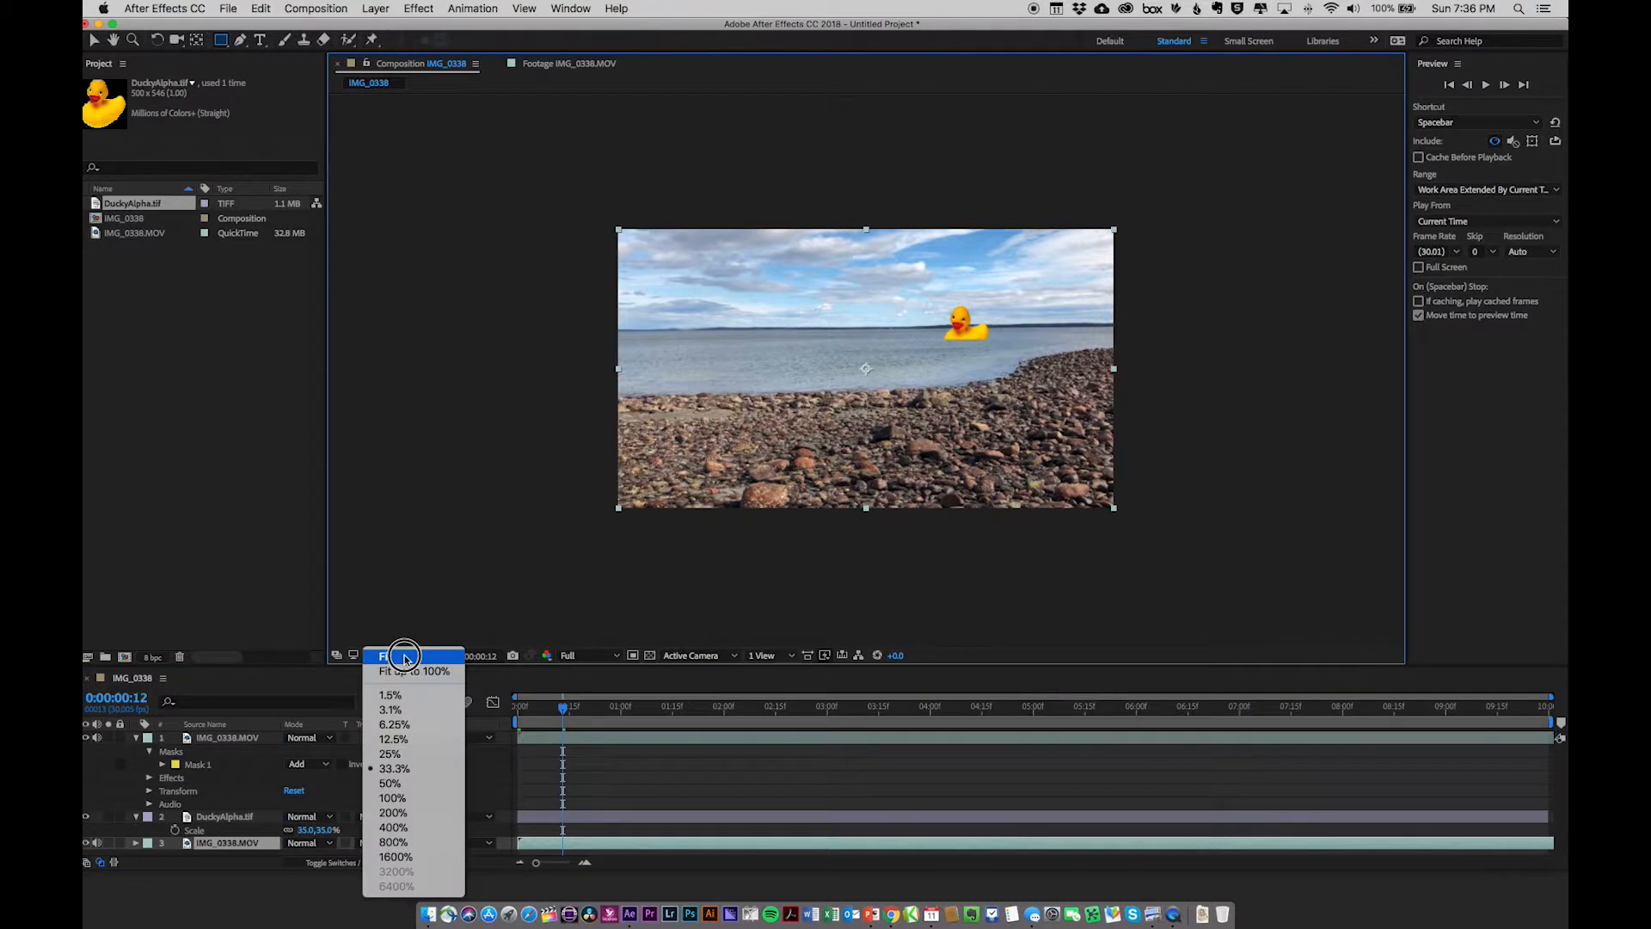
{"action": "left_click", "coordinate": [426, 784]}
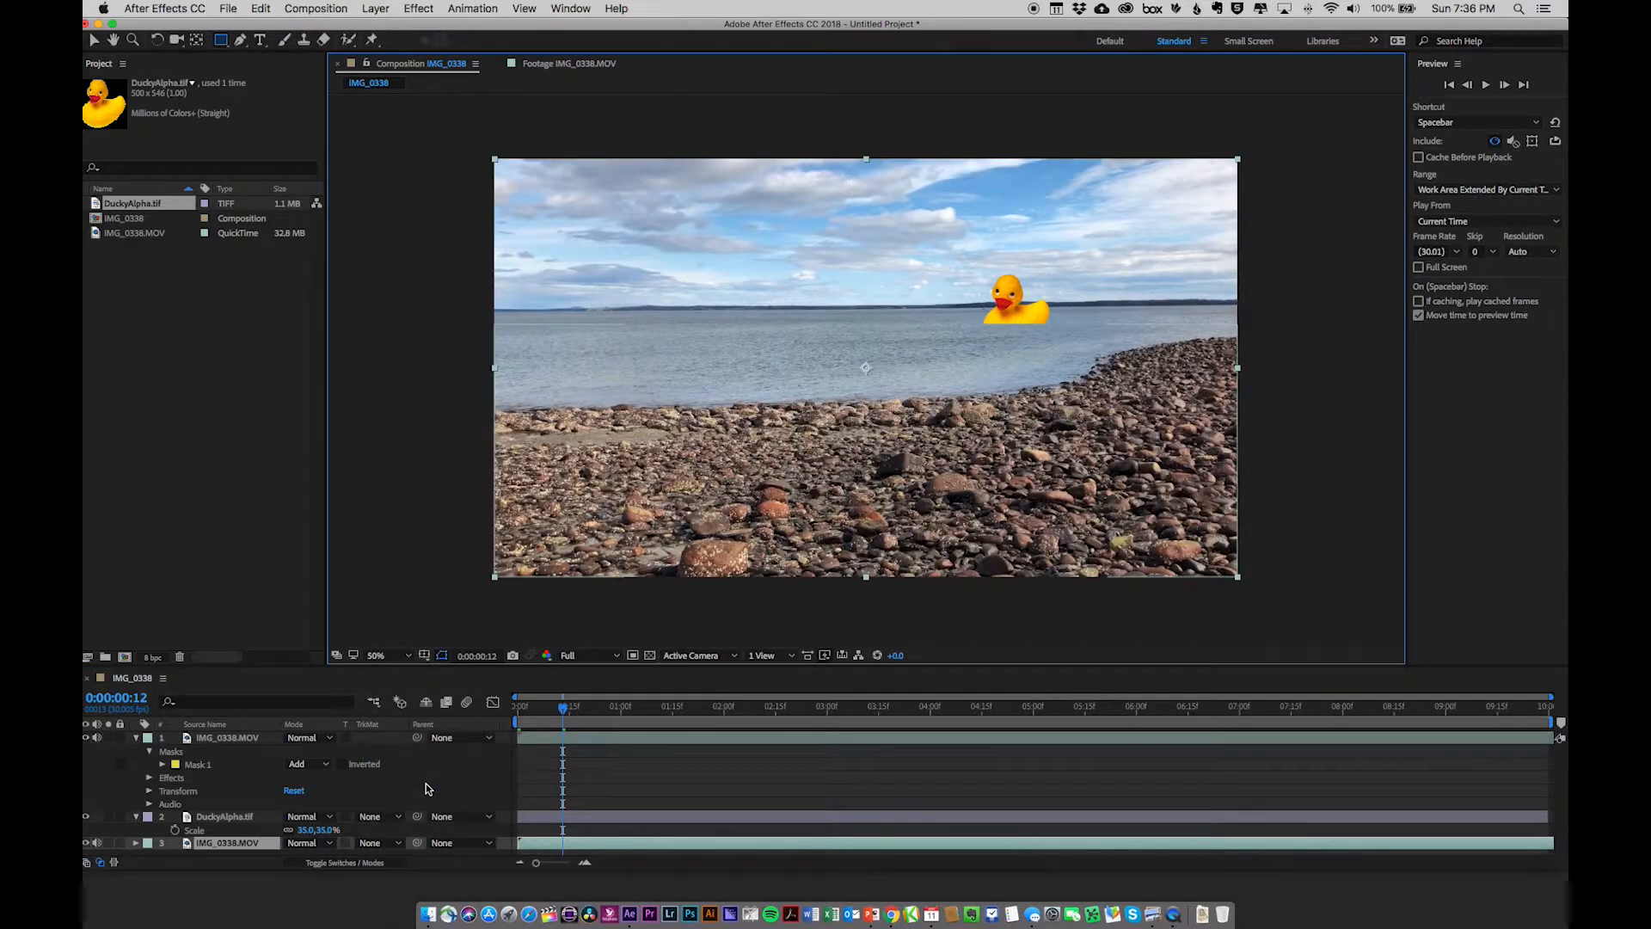
Feather the top IMG_0338.MOV layer's Mask 1 by 6 pixels vertically only, keeping the horizontal feather at 0
{"action": "left_click", "coordinate": [394, 656]}
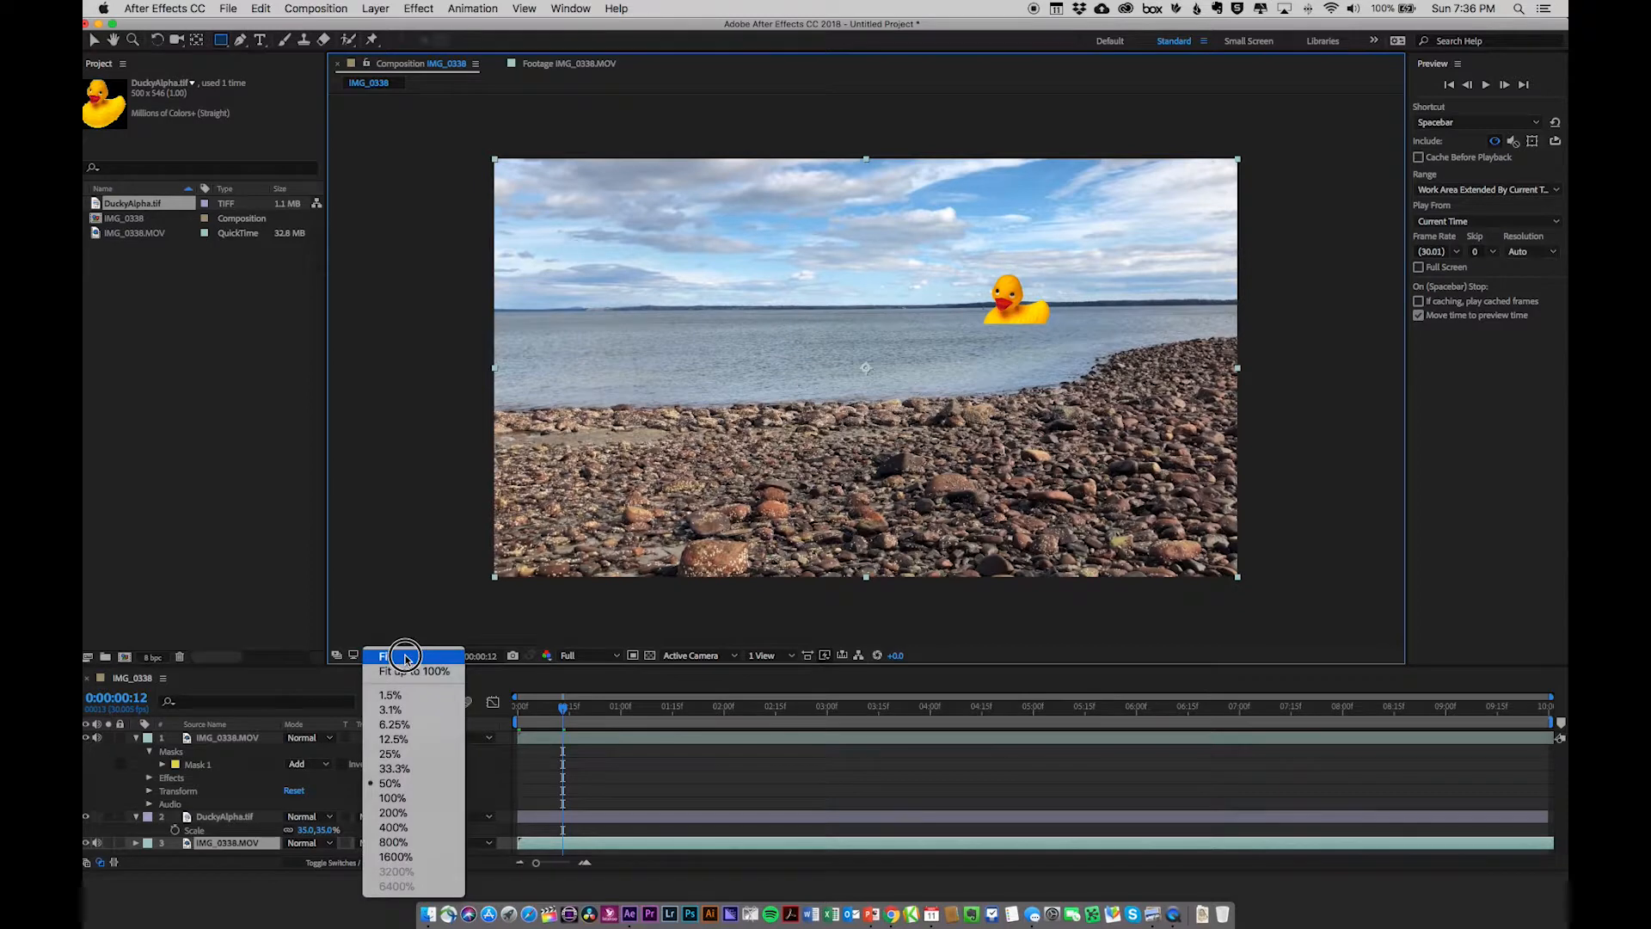
{"action": "left_click", "coordinate": [411, 672]}
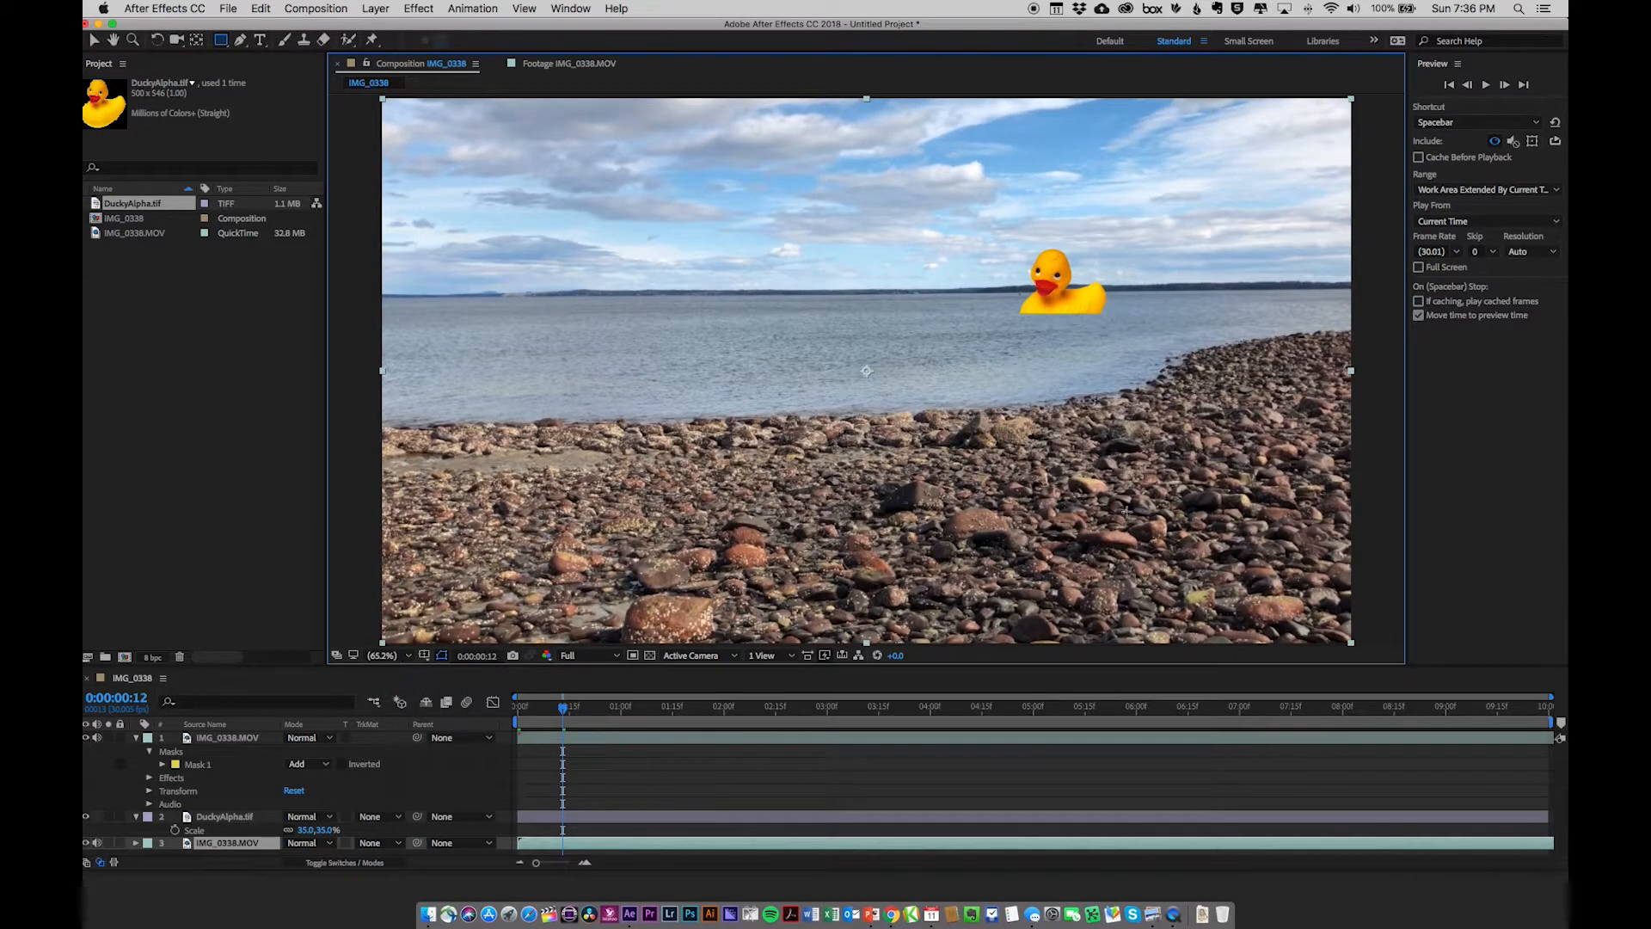
{"action": "left_click", "coordinate": [161, 768]}
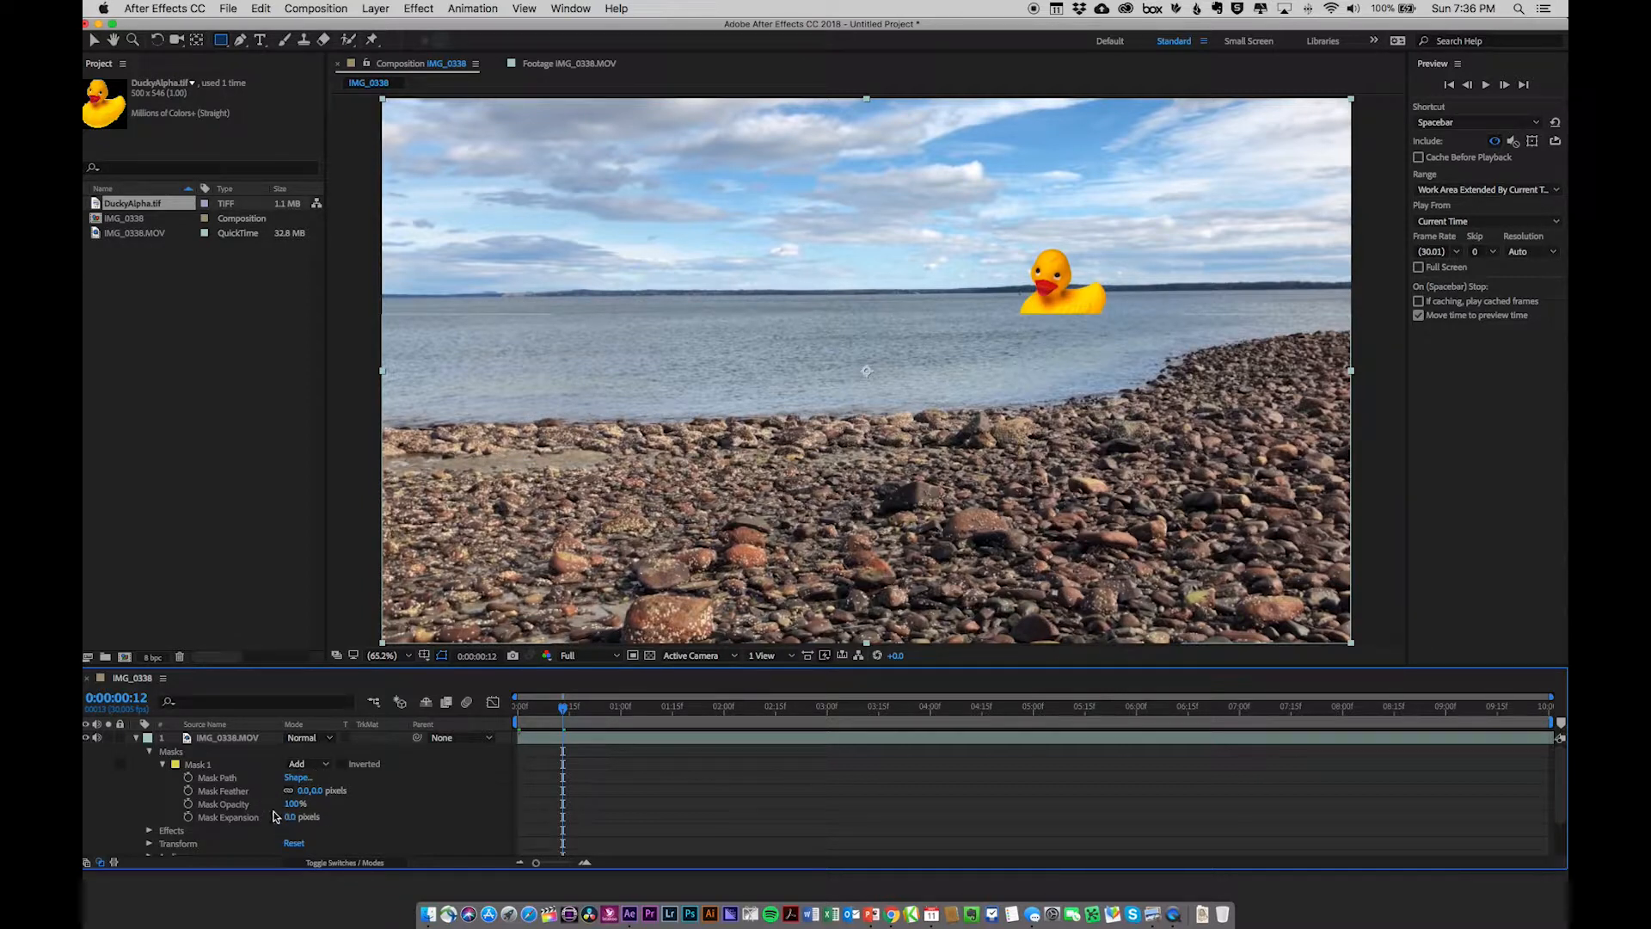
{"action": "left_click", "coordinate": [303, 790]}
{"action": "left_click", "coordinate": [323, 809]}
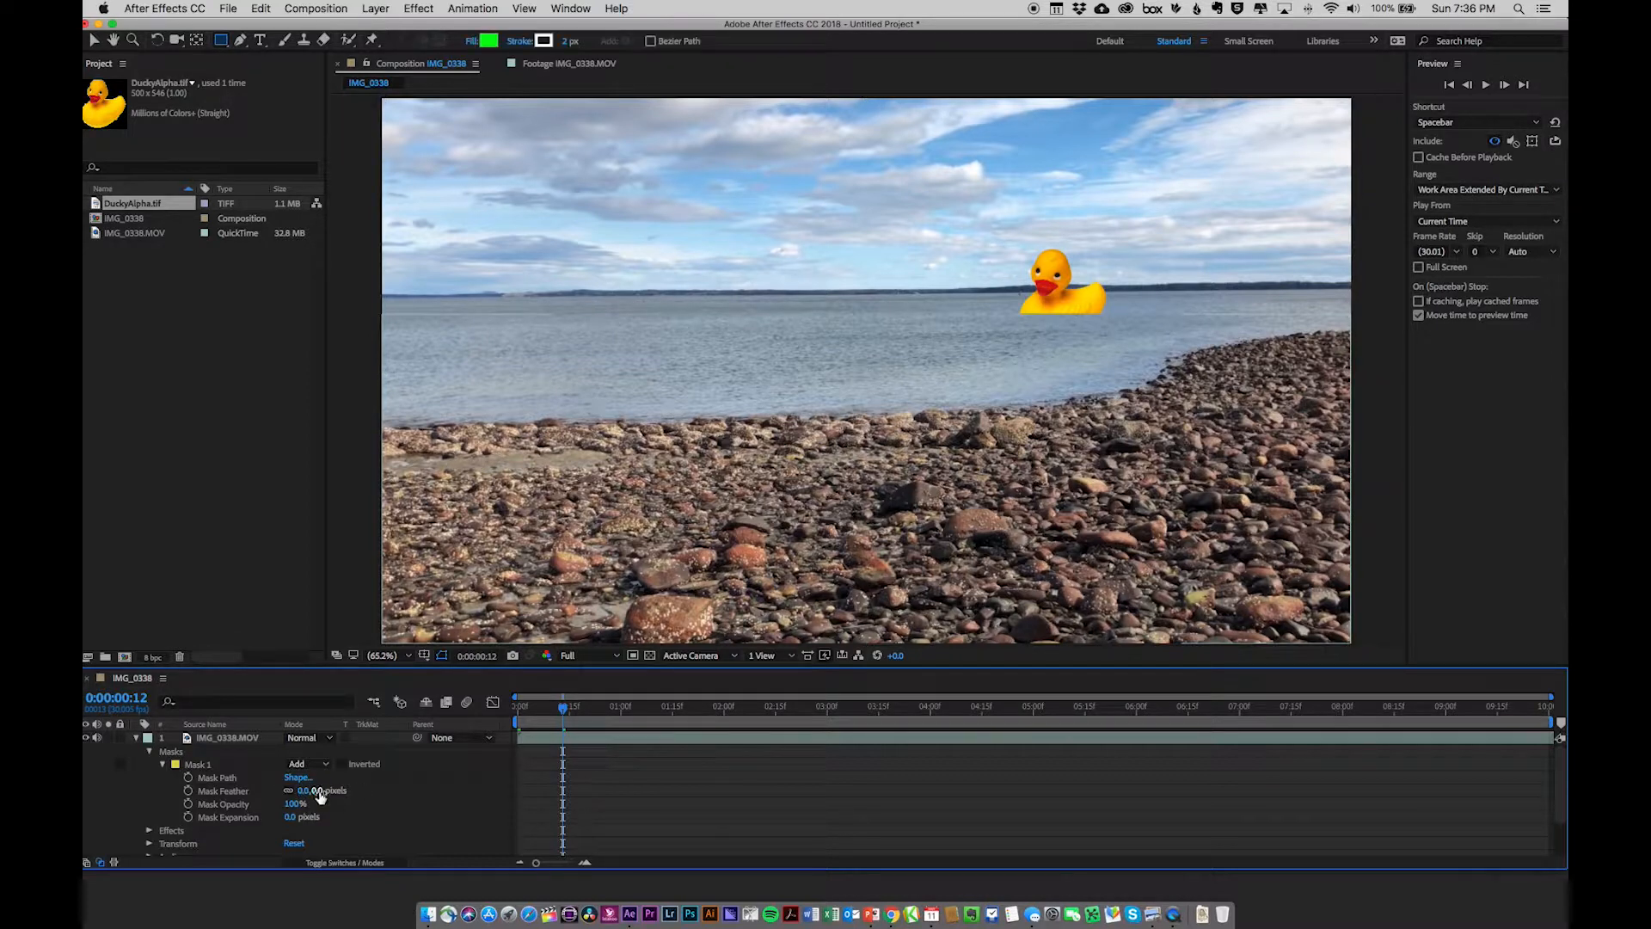
{"action": "left_click", "coordinate": [318, 791]}
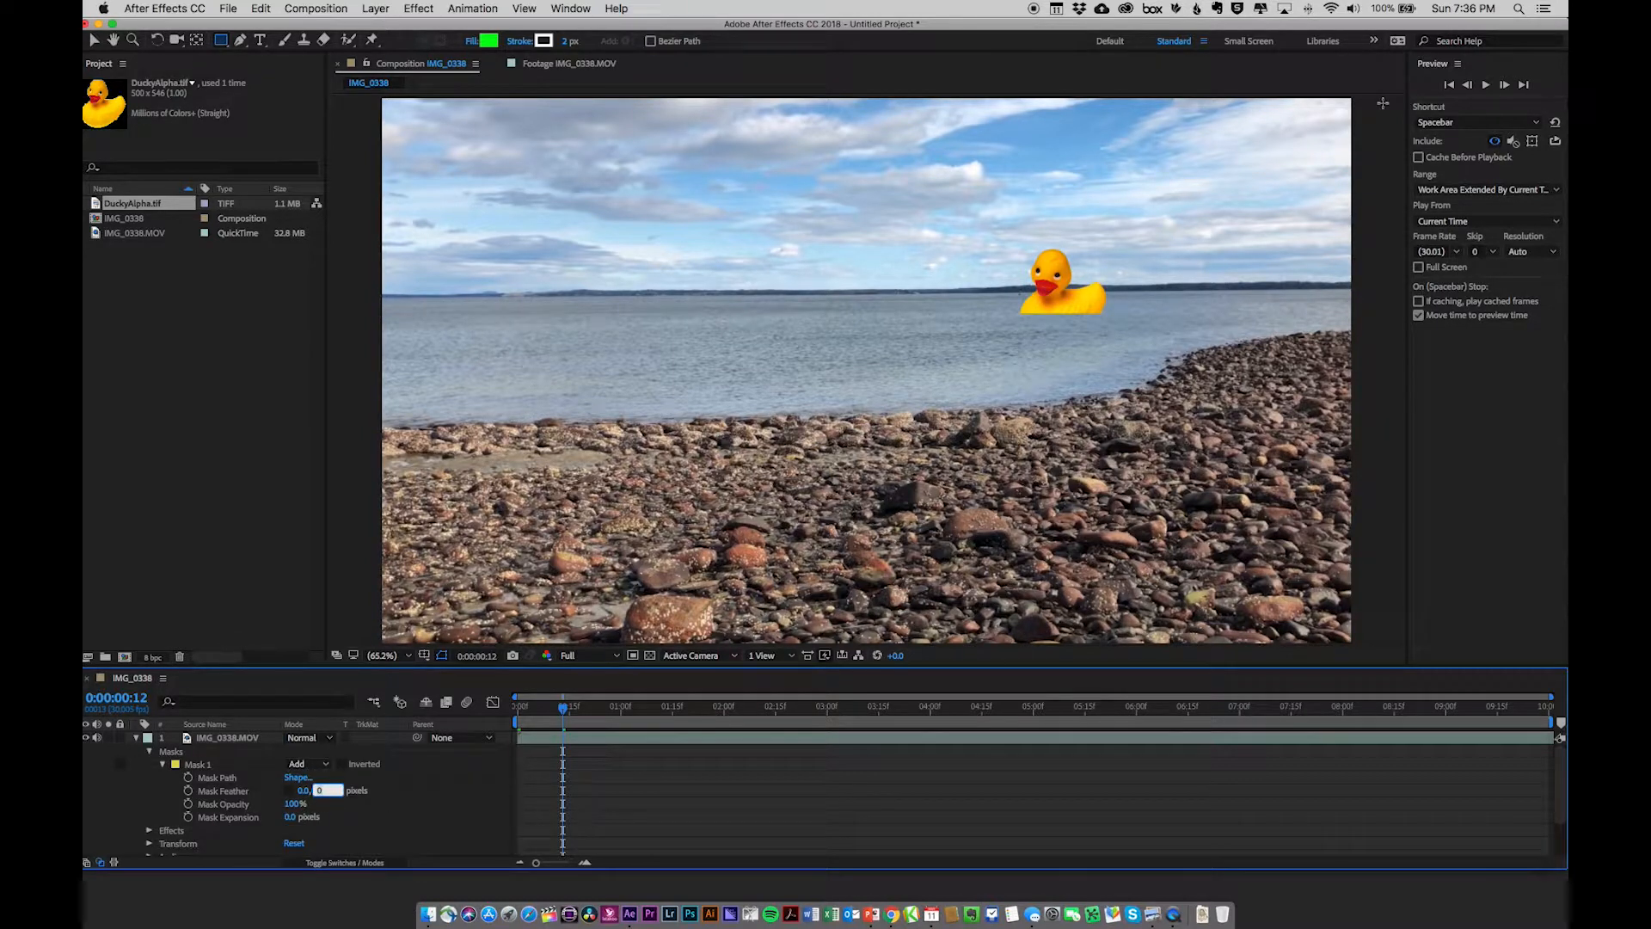
{"action": "key", "text": "Return"}
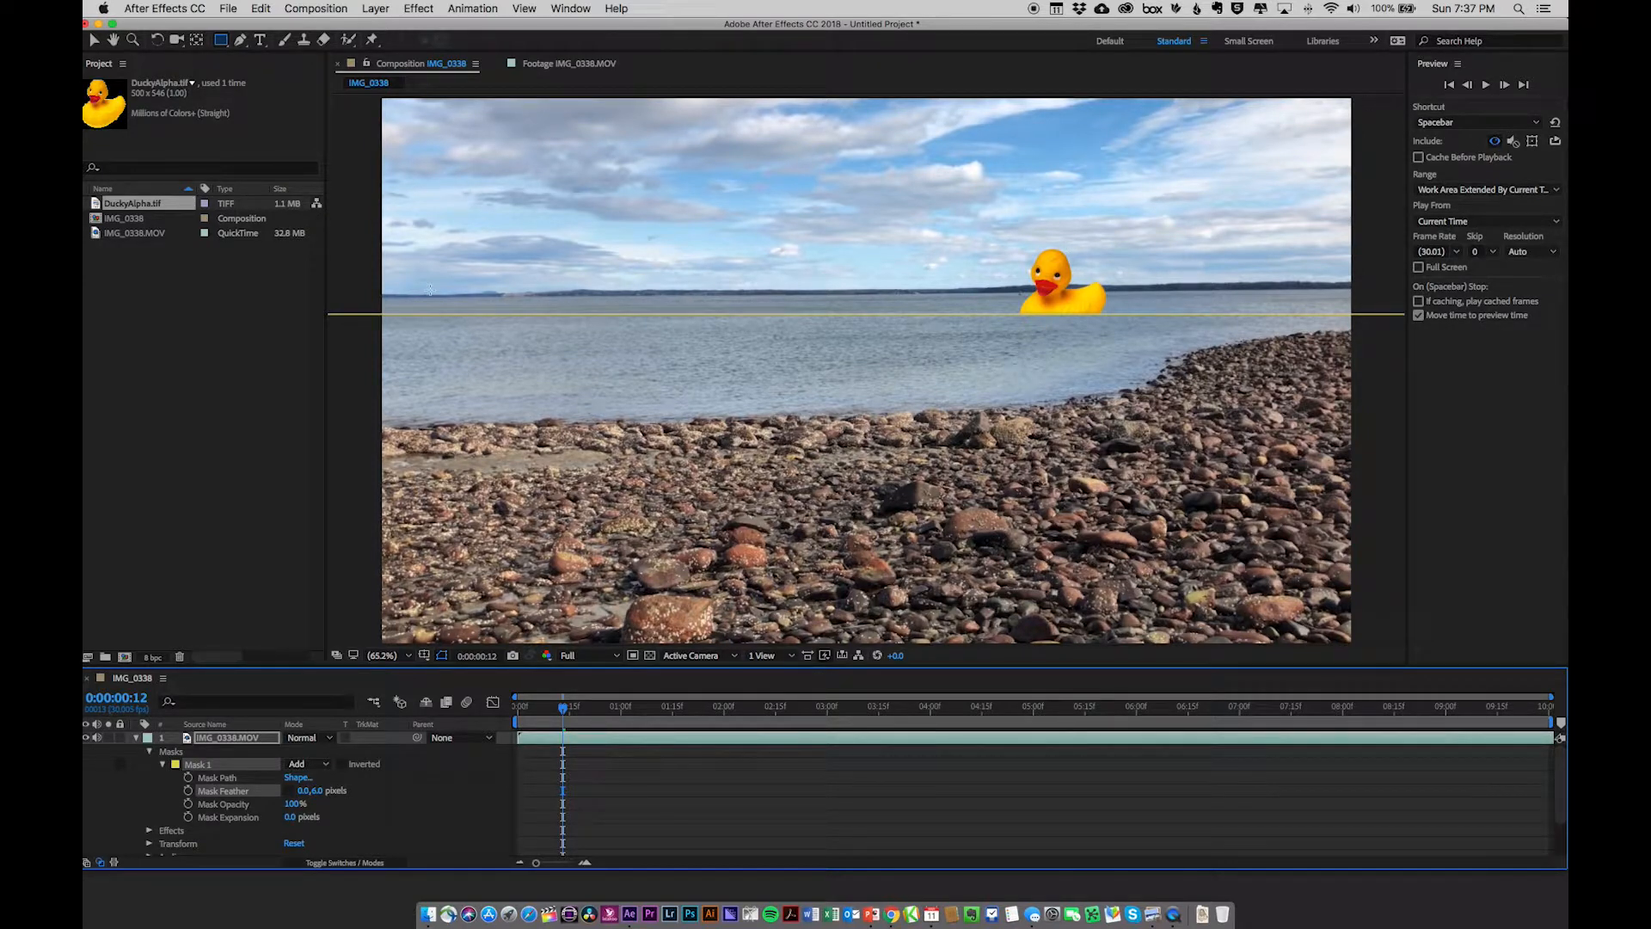
{"action": "left_click", "coordinate": [465, 800]}
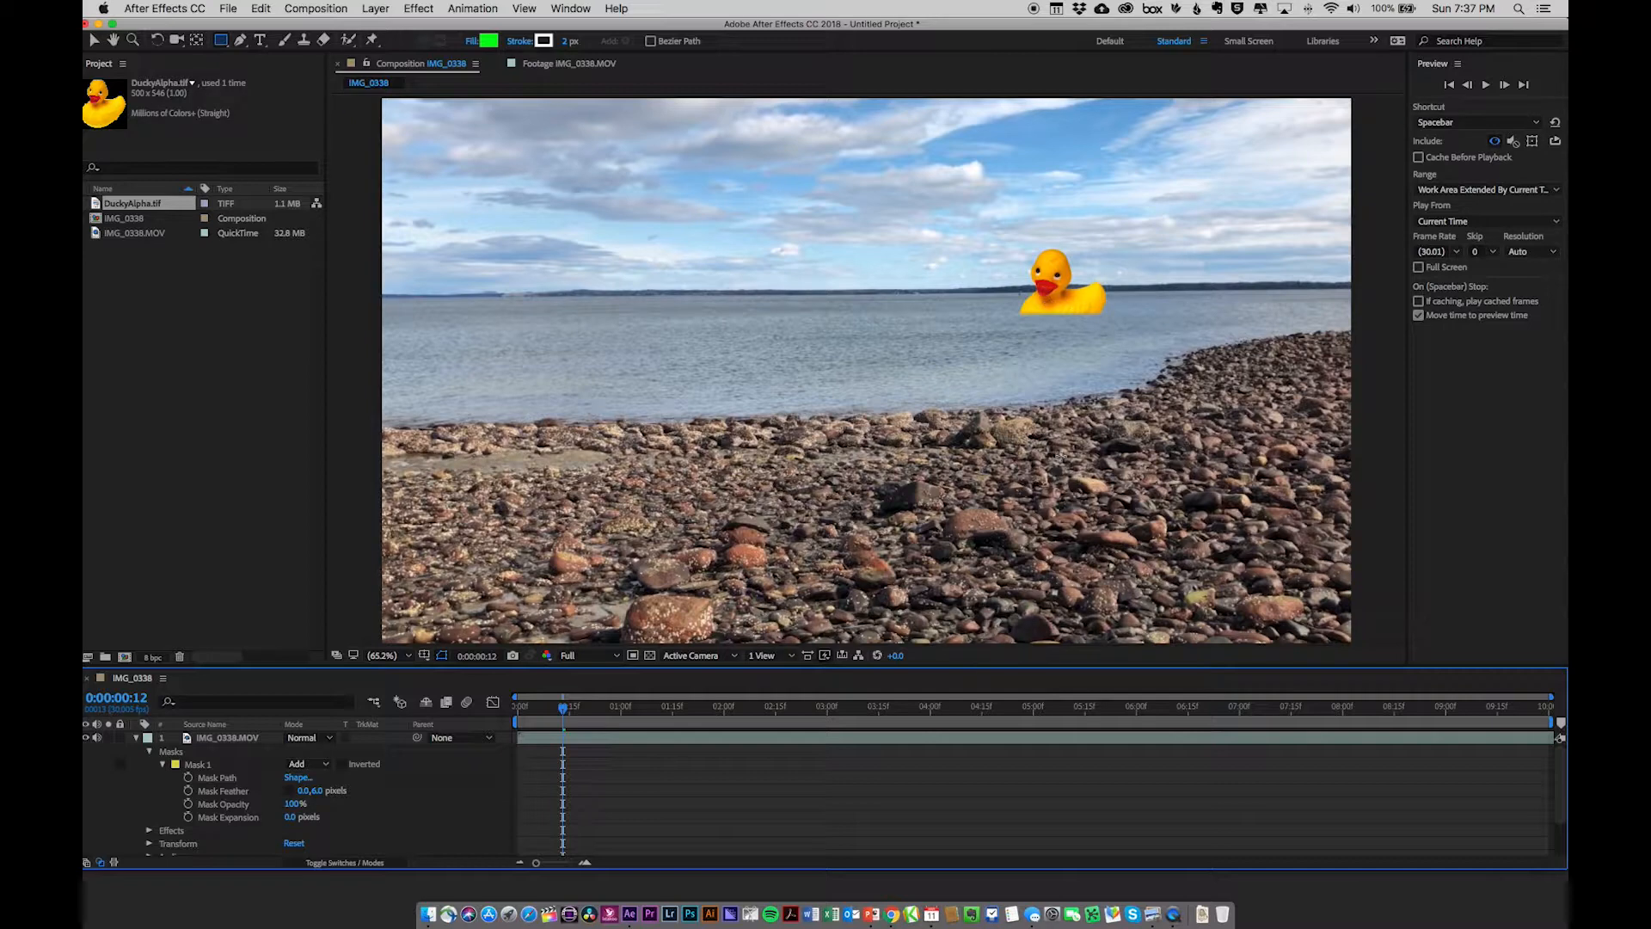
Preview the feathered composite from the first frame and stop playback
{"action": "left_click_drag", "start_coordinate": [562, 704], "coordinate": [472, 718]}
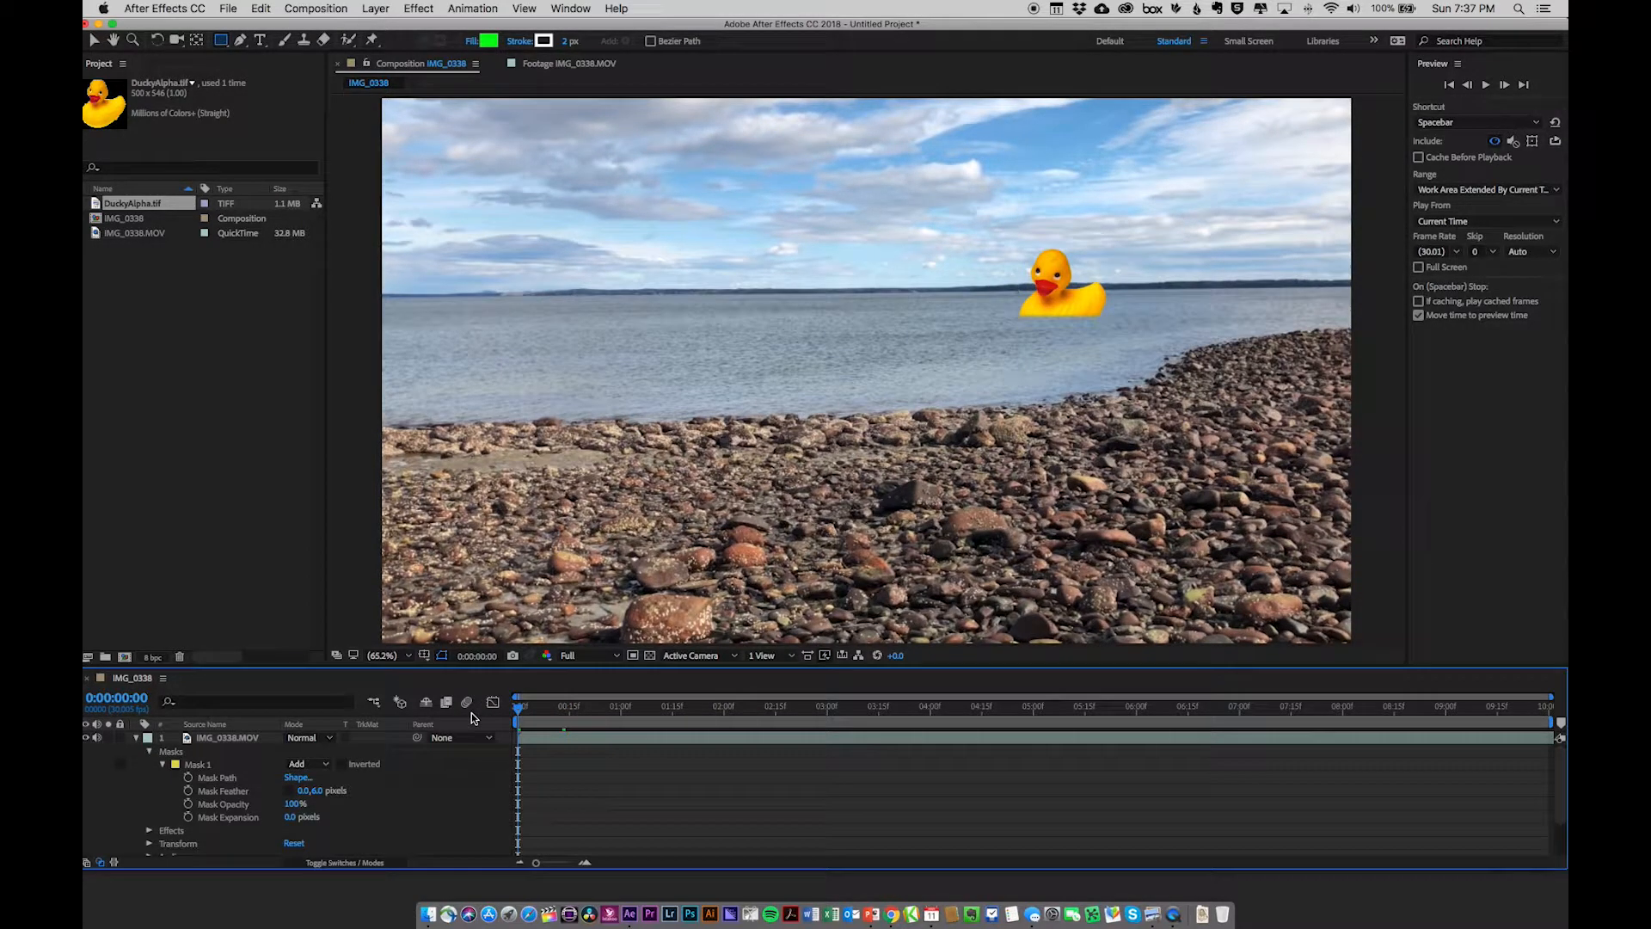
{"action": "key", "text": "space"}
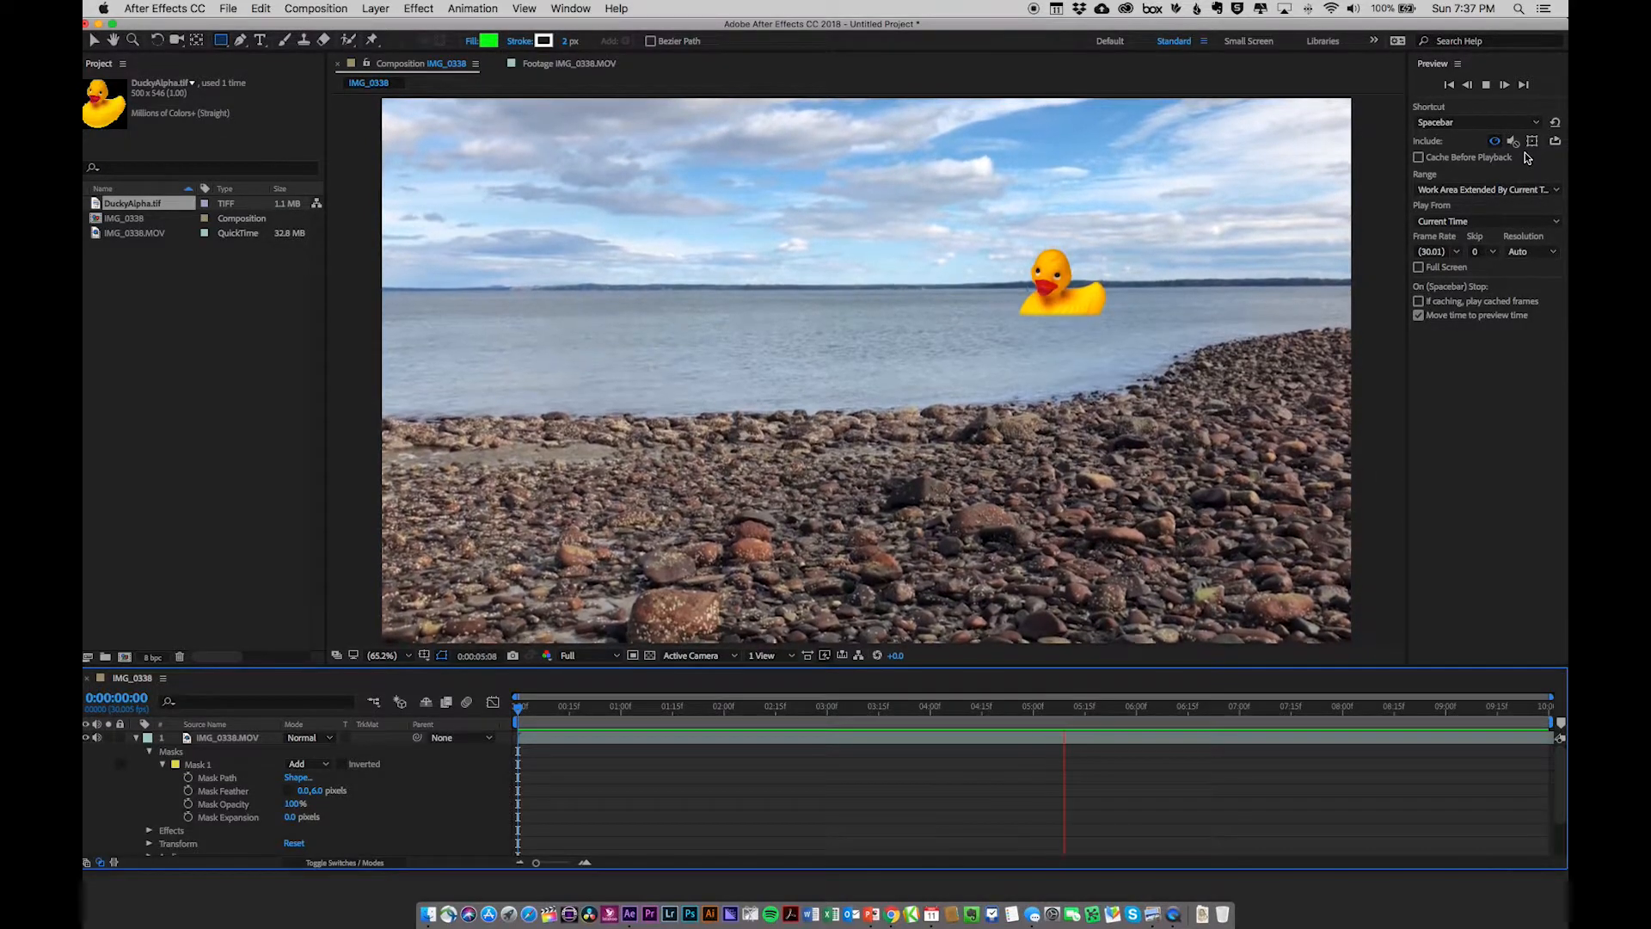
{"action": "key", "text": "space"}
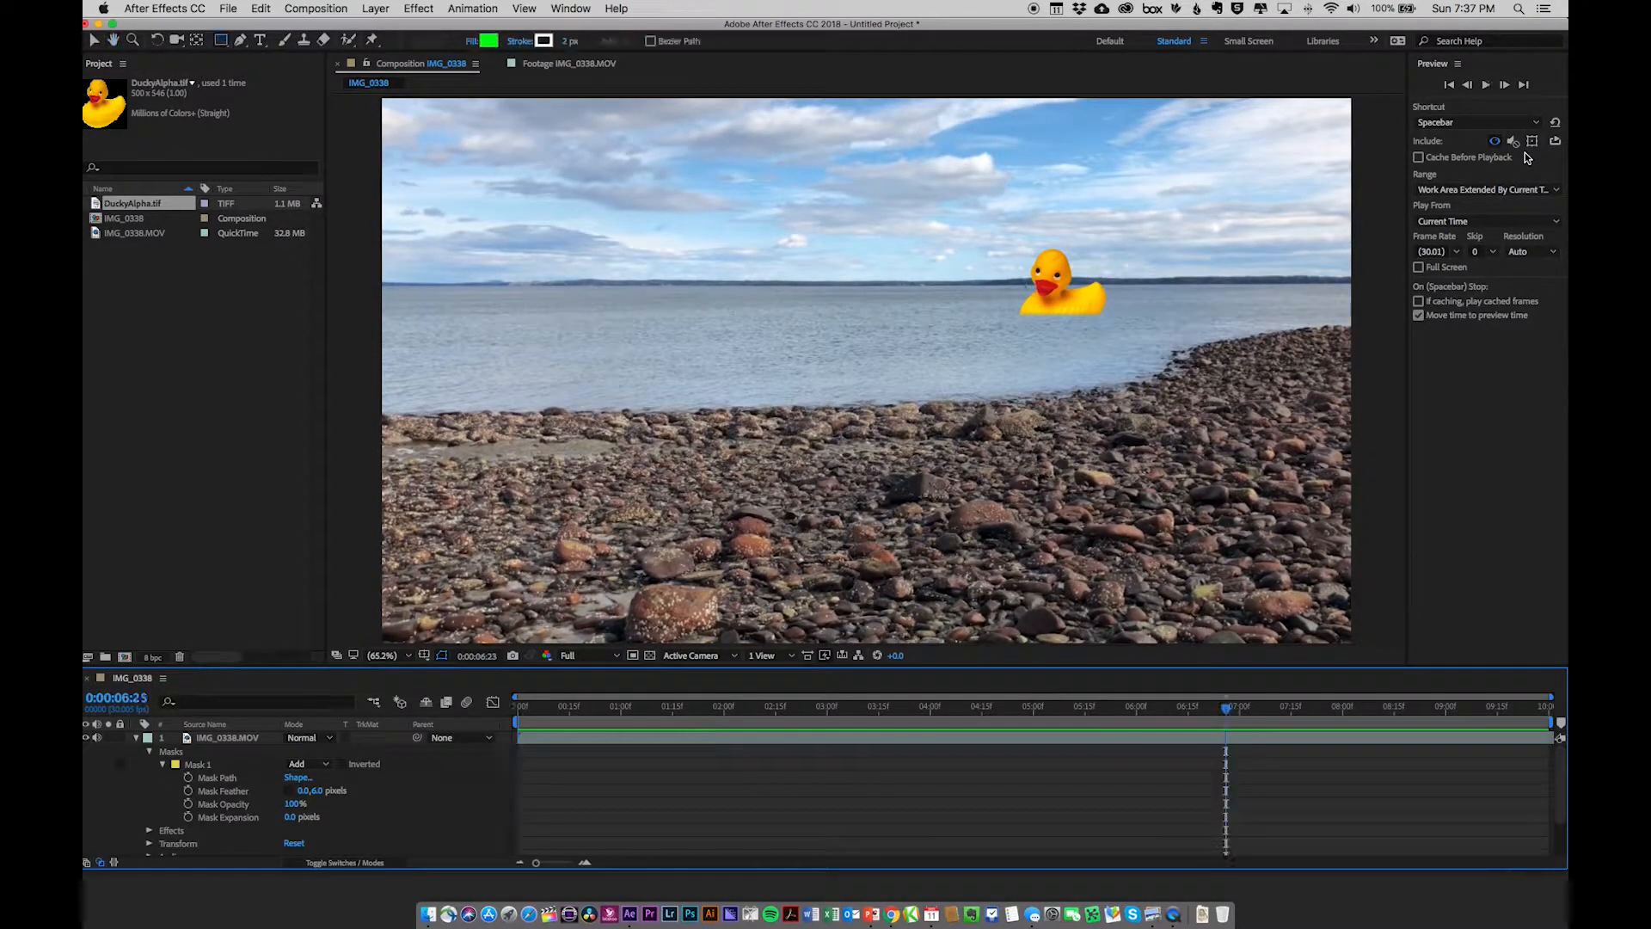
Collapse the top layer's properties and set a first Position keyframe on DuckyAlpha.tif at 0:00:00:00
{"action": "key", "text": "Home"}
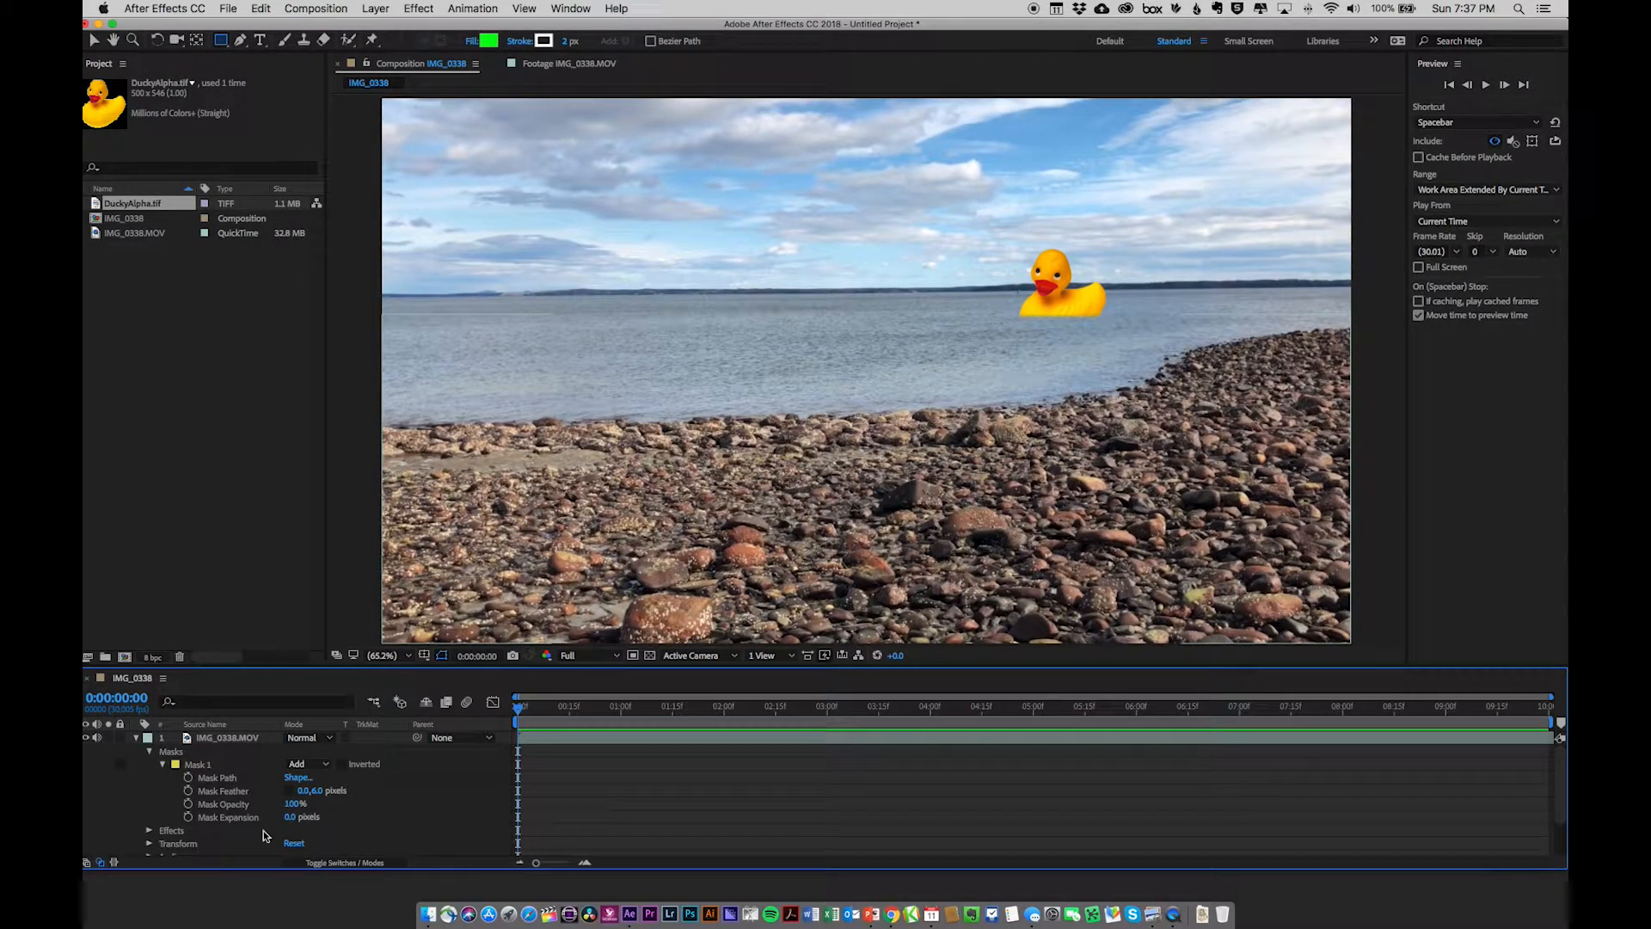
{"action": "left_click", "coordinate": [151, 753]}
{"action": "left_click", "coordinate": [135, 738]}
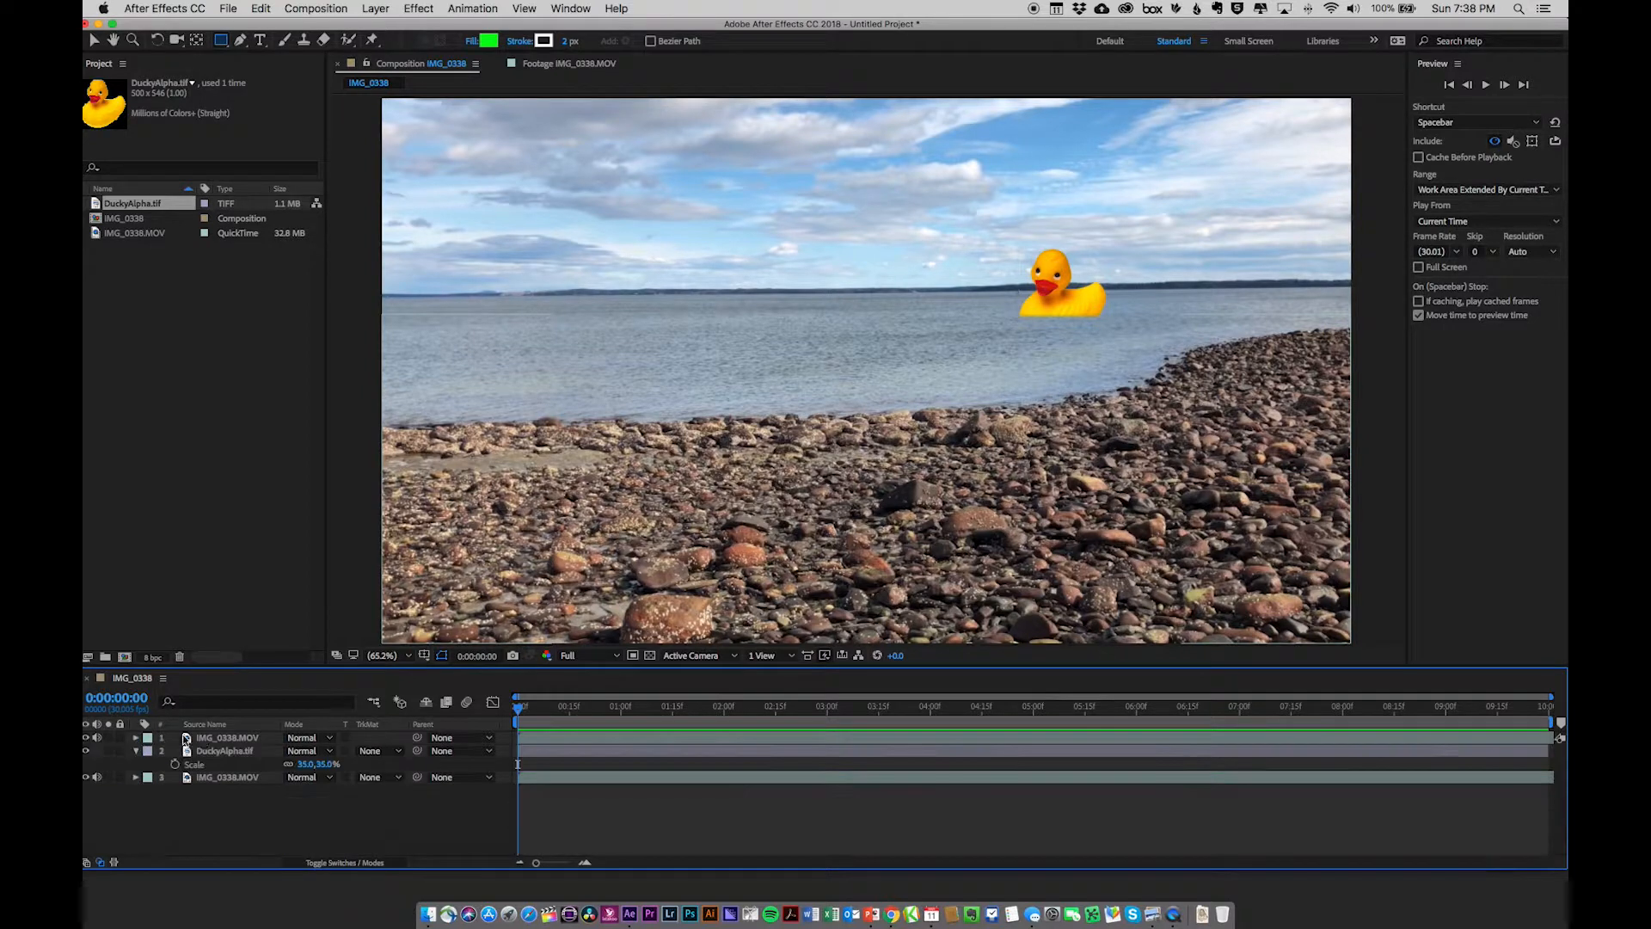
{"action": "left_click", "coordinate": [206, 738]}
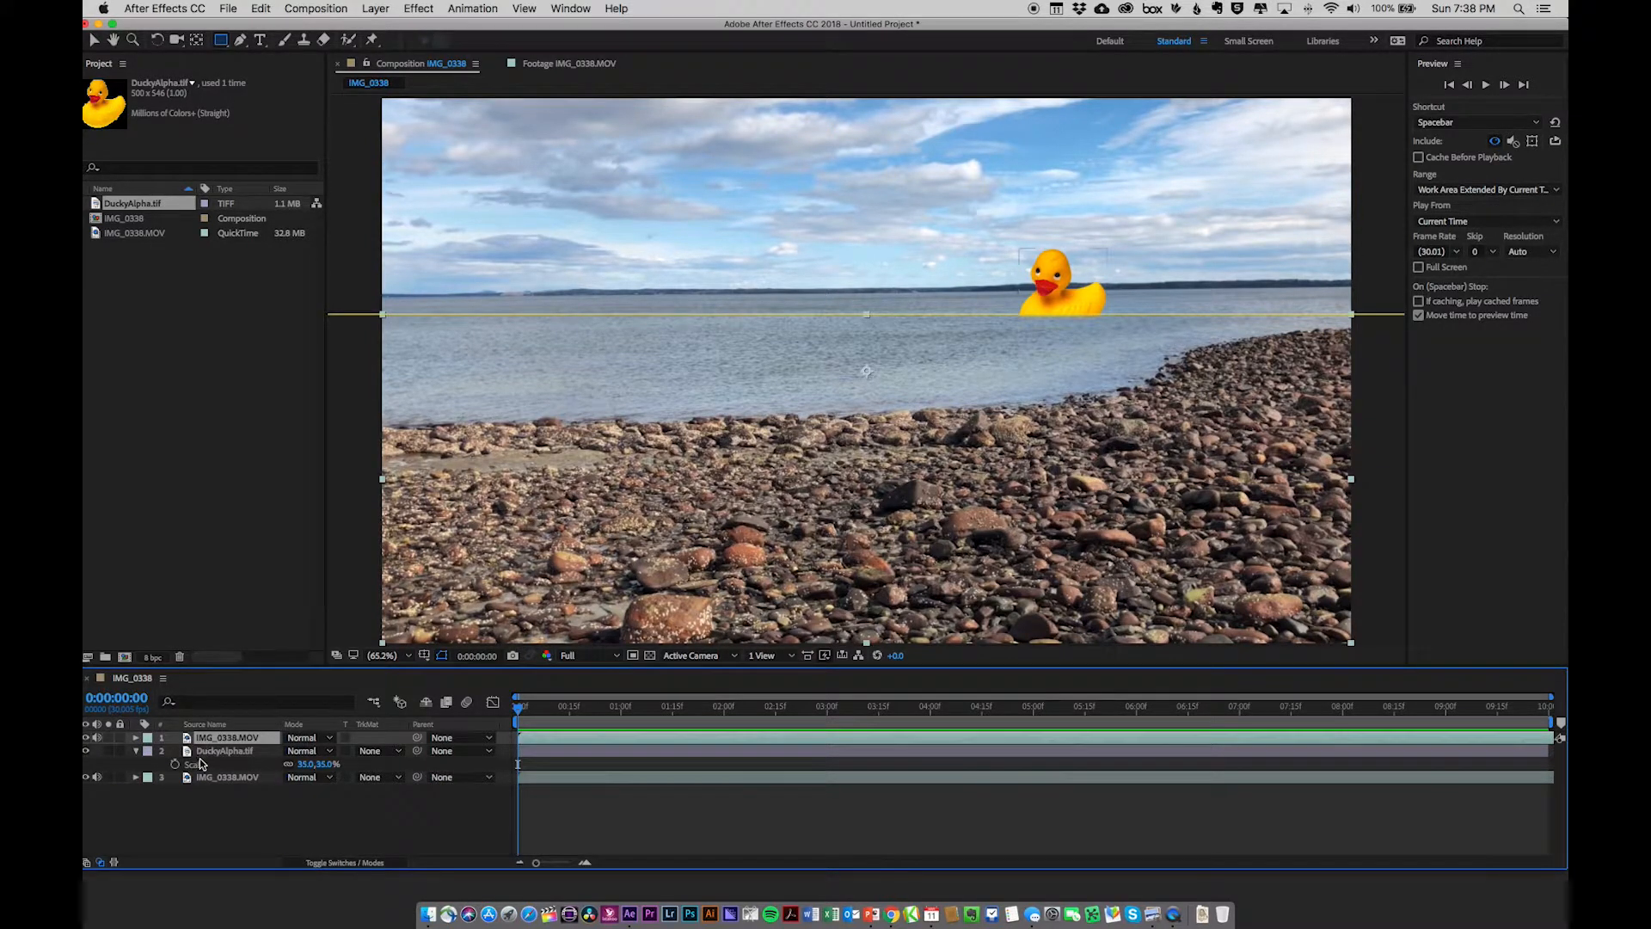
{"action": "left_click", "coordinate": [206, 750]}
{"action": "key", "text": "p"}
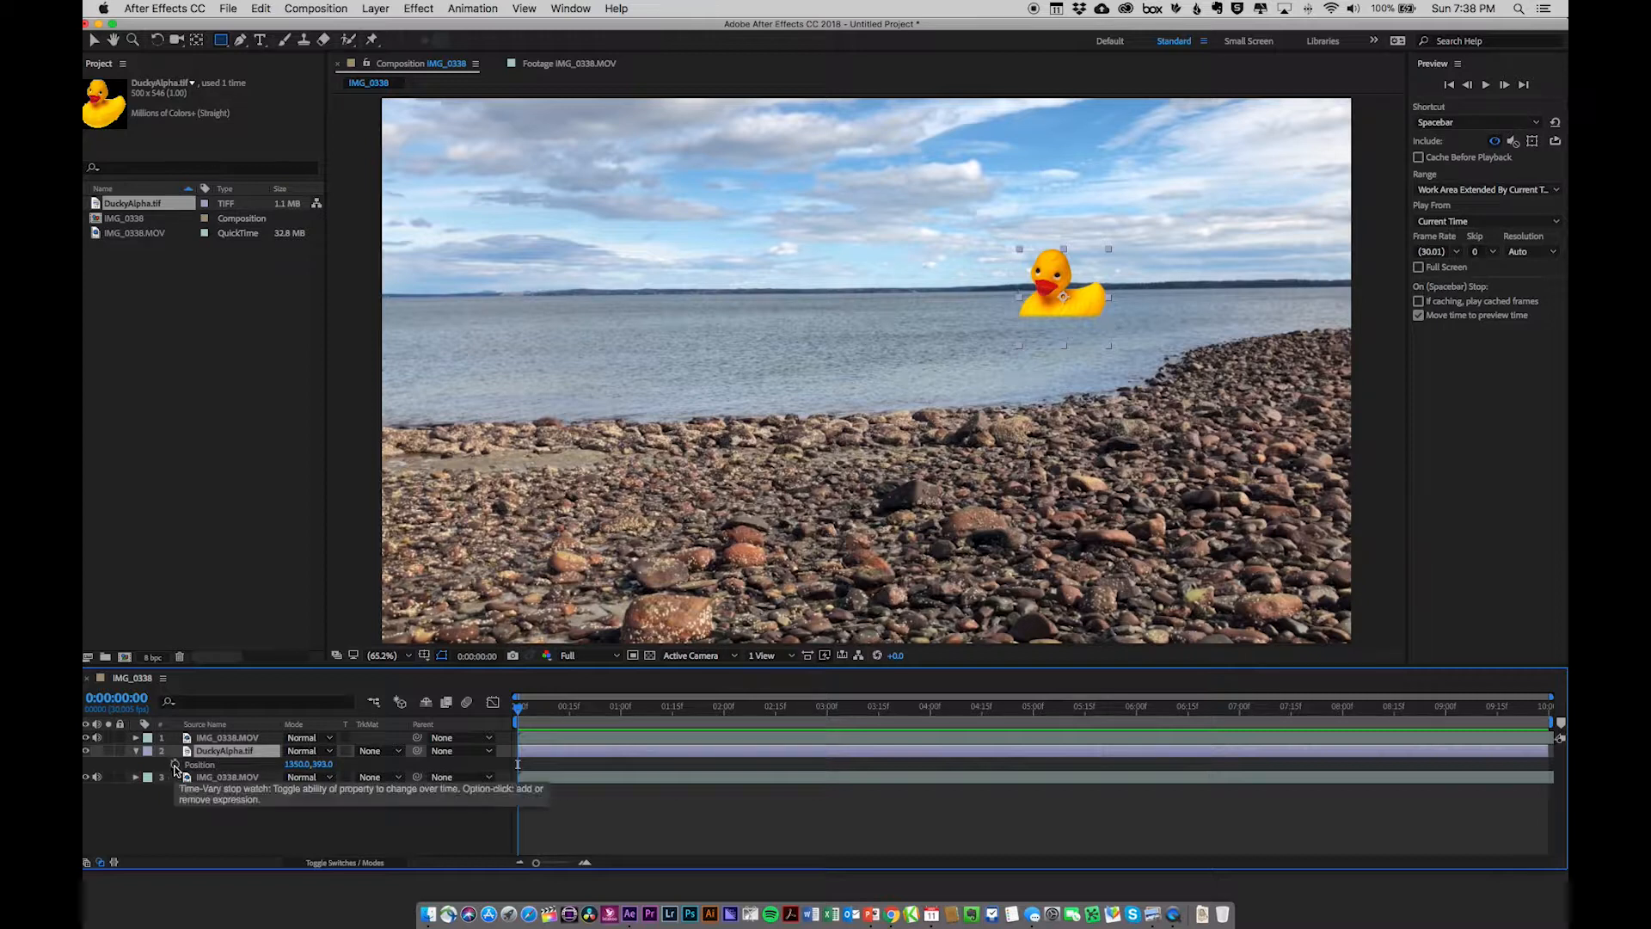
{"action": "left_click", "coordinate": [175, 765]}
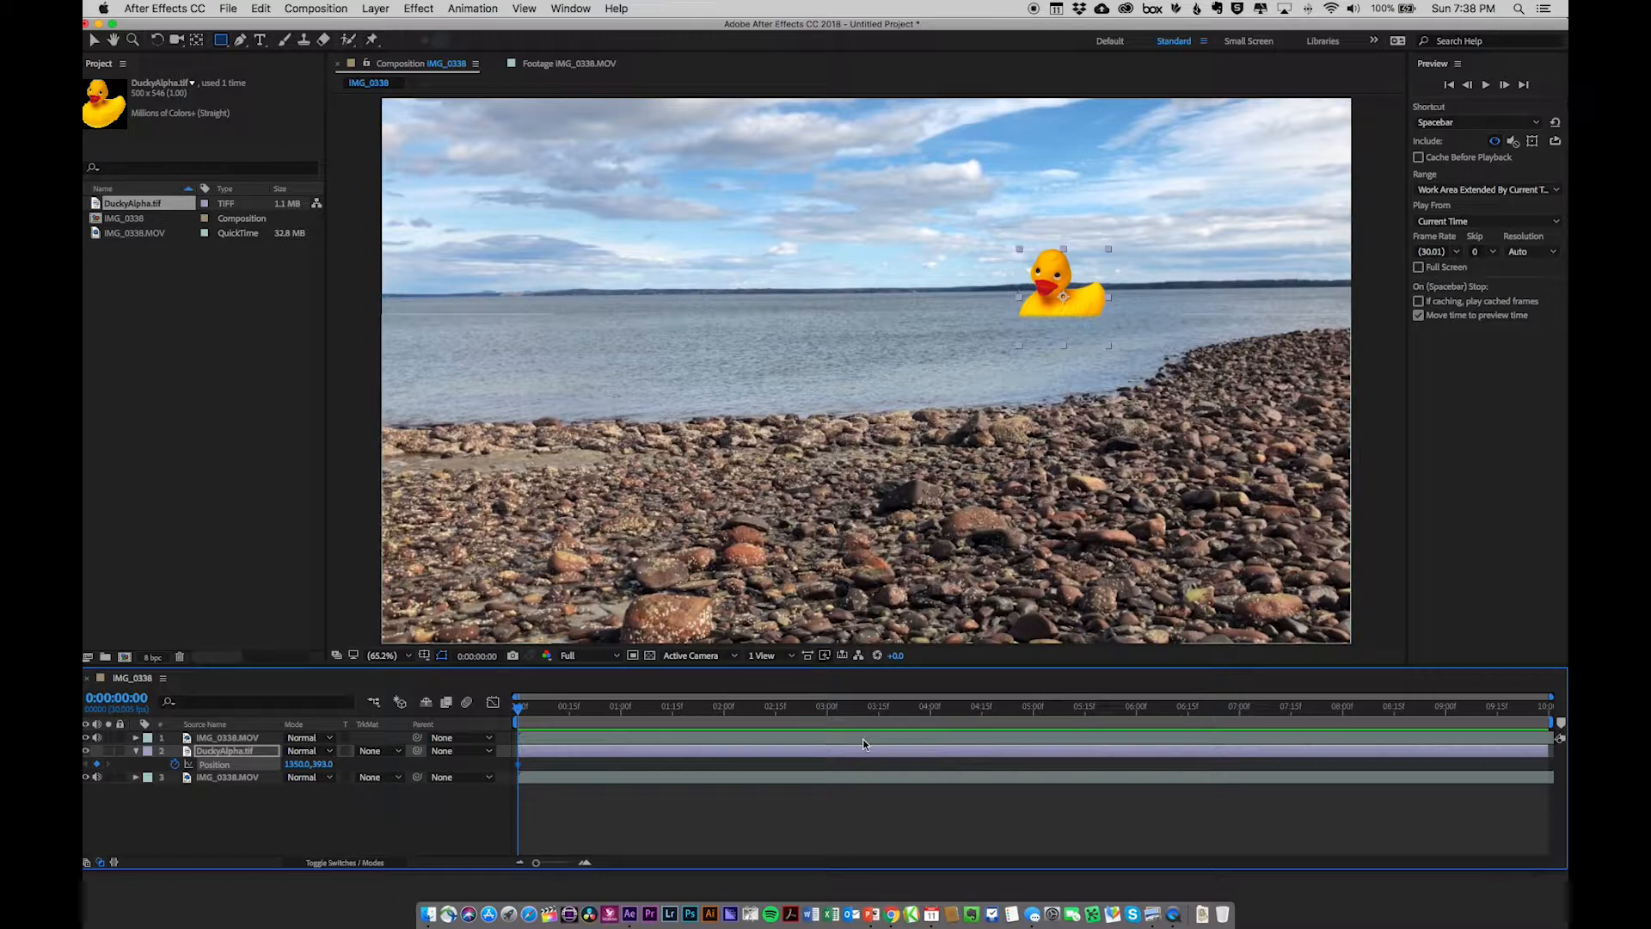
Keyframe the duck's Position at 195, 393 on the composition's last frame, 0:00:09:28
{"action": "key", "text": "End"}
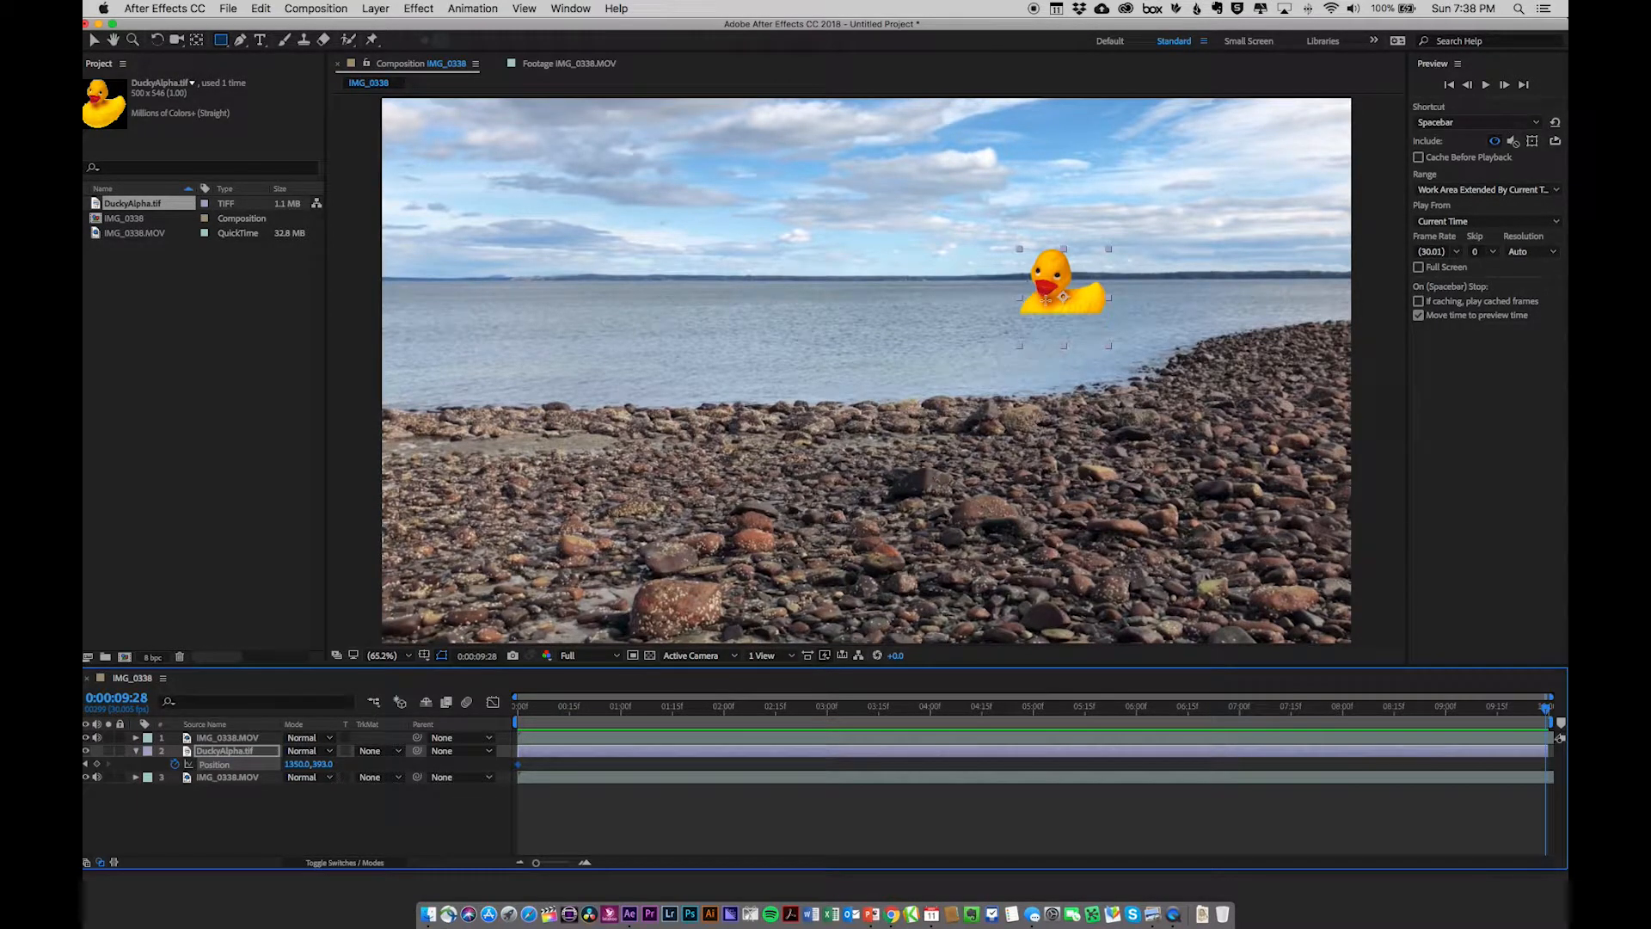
{"action": "left_click", "coordinate": [297, 764]}
{"action": "type", "text": "0"}
{"action": "key", "text": "Return"}
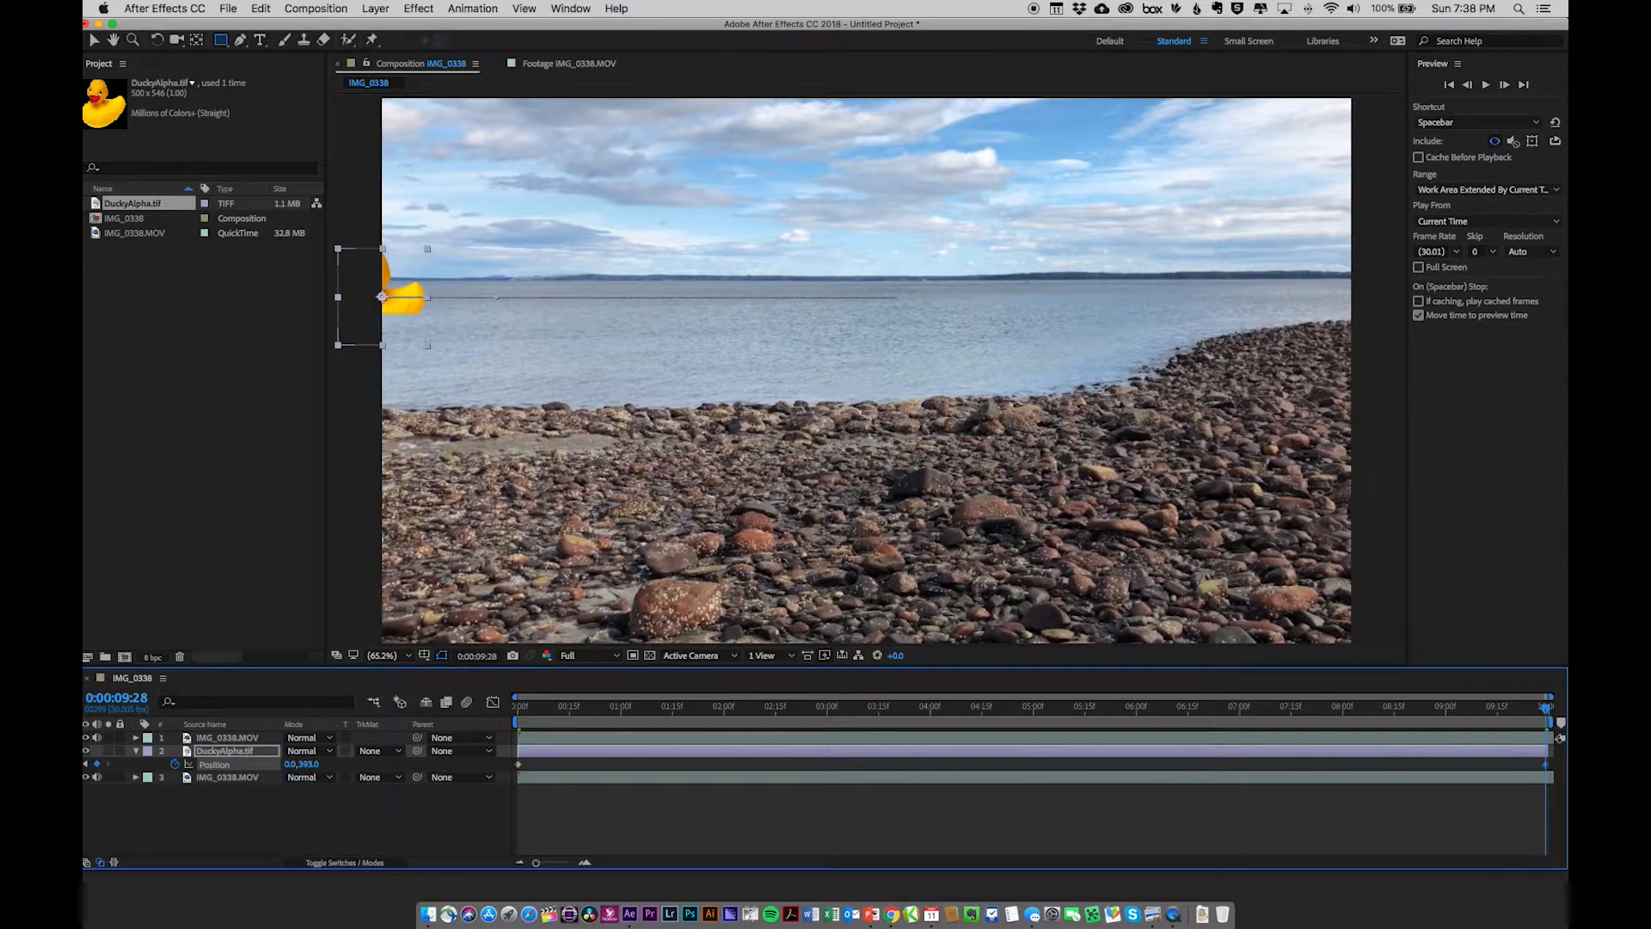
{"action": "left_click_drag", "start_coordinate": [289, 764], "coordinate": [424, 750]}
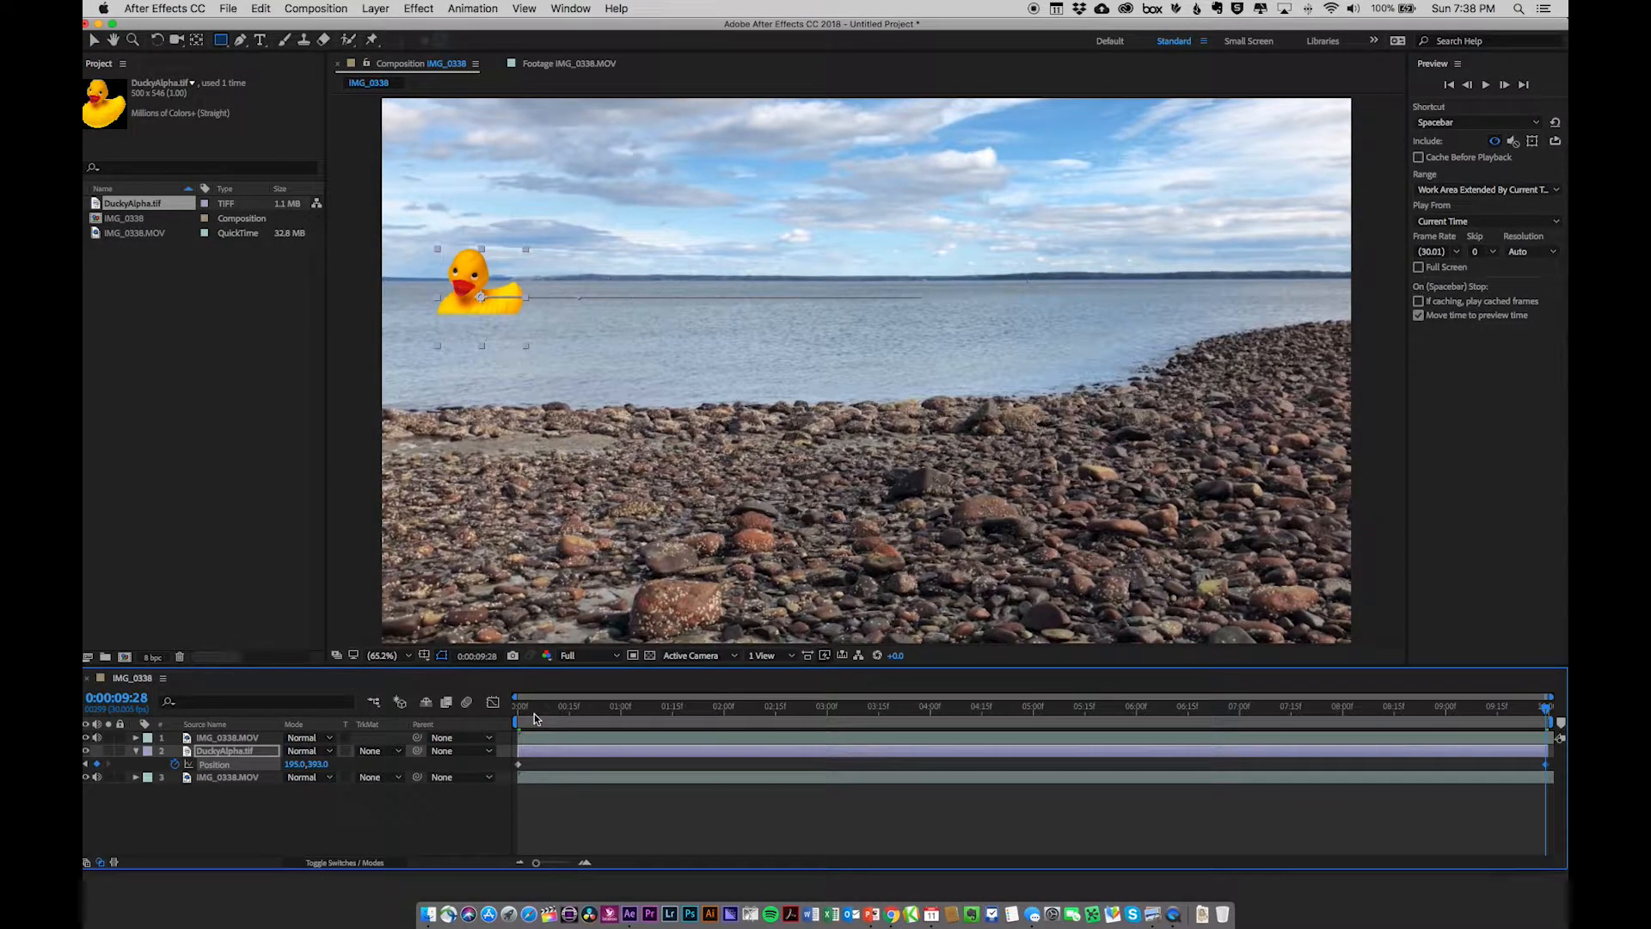
Preview the duck's drift across the water from the first frame and stop playback
{"action": "left_click_drag", "start_coordinate": [533, 718], "coordinate": [506, 719]}
{"action": "key", "text": "space"}
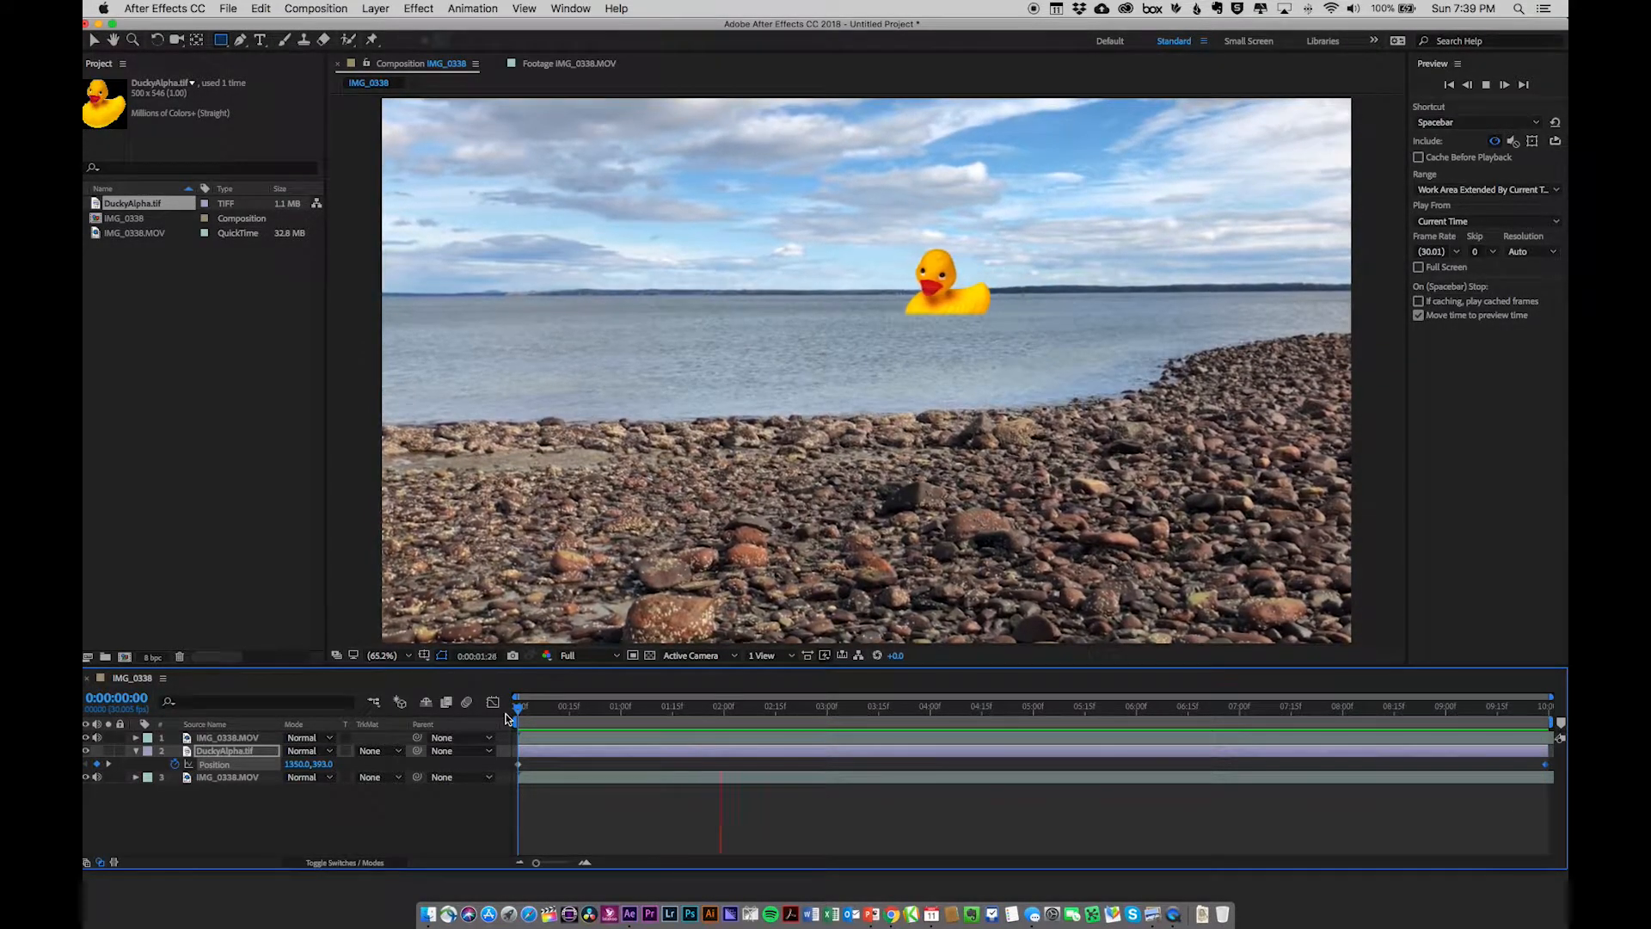
{"action": "key", "text": "space"}
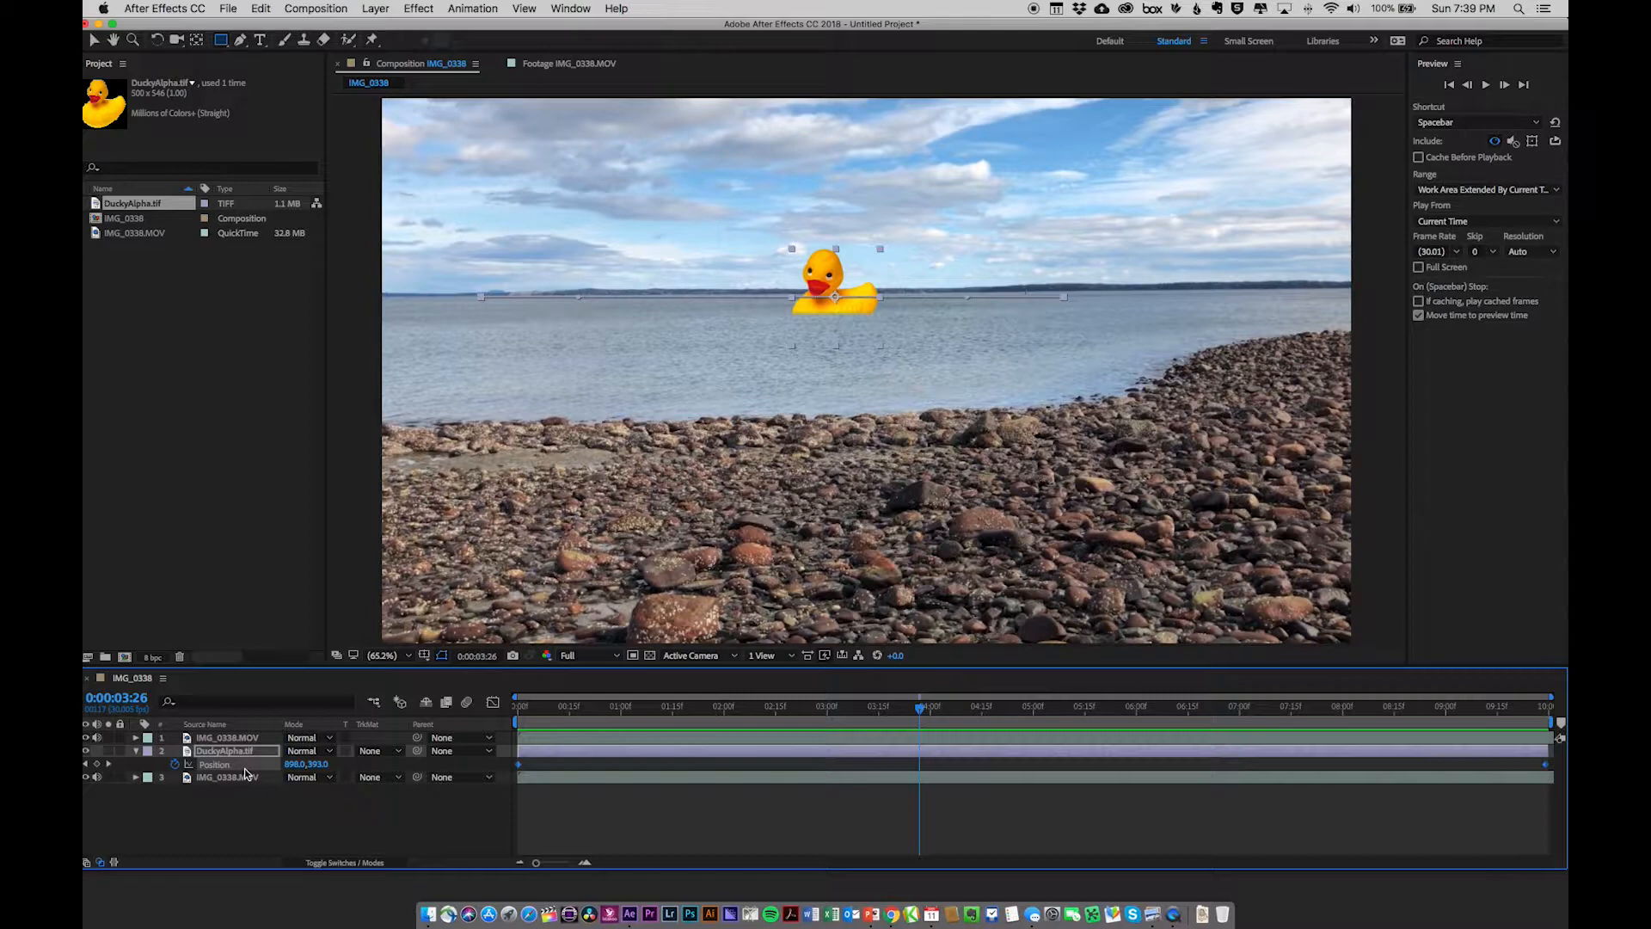
Open the Wiggler, show the whole time range, and select all Position keyframes of DuckyAlpha.tif
{"action": "left_click", "coordinate": [591, 7]}
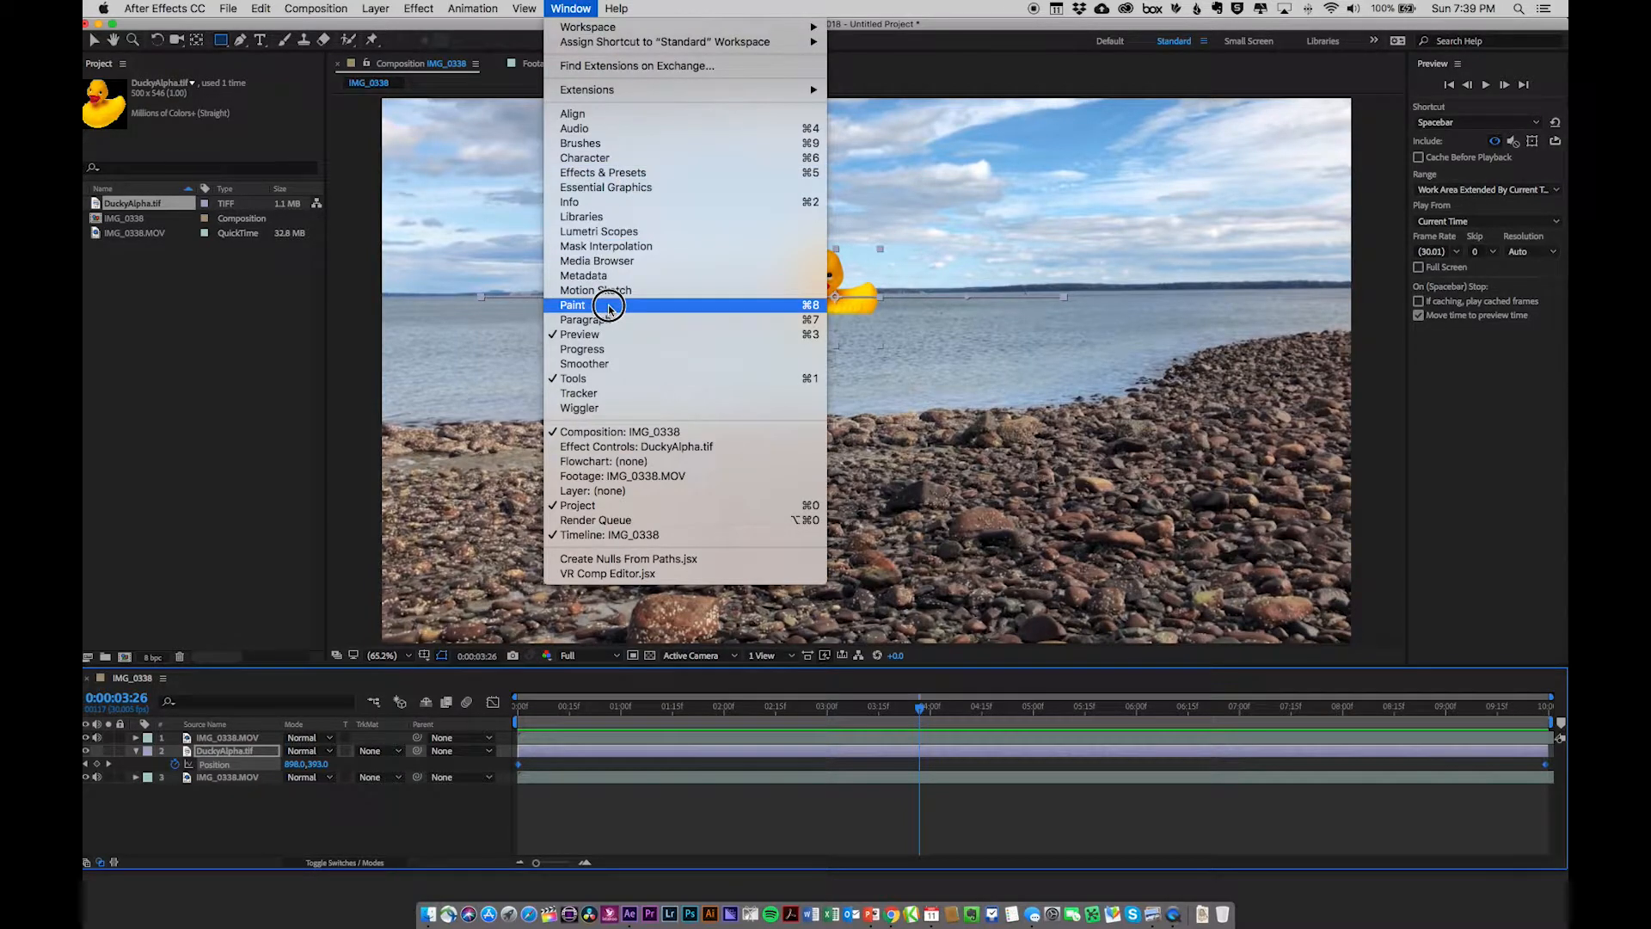
{"action": "left_click", "coordinate": [625, 410]}
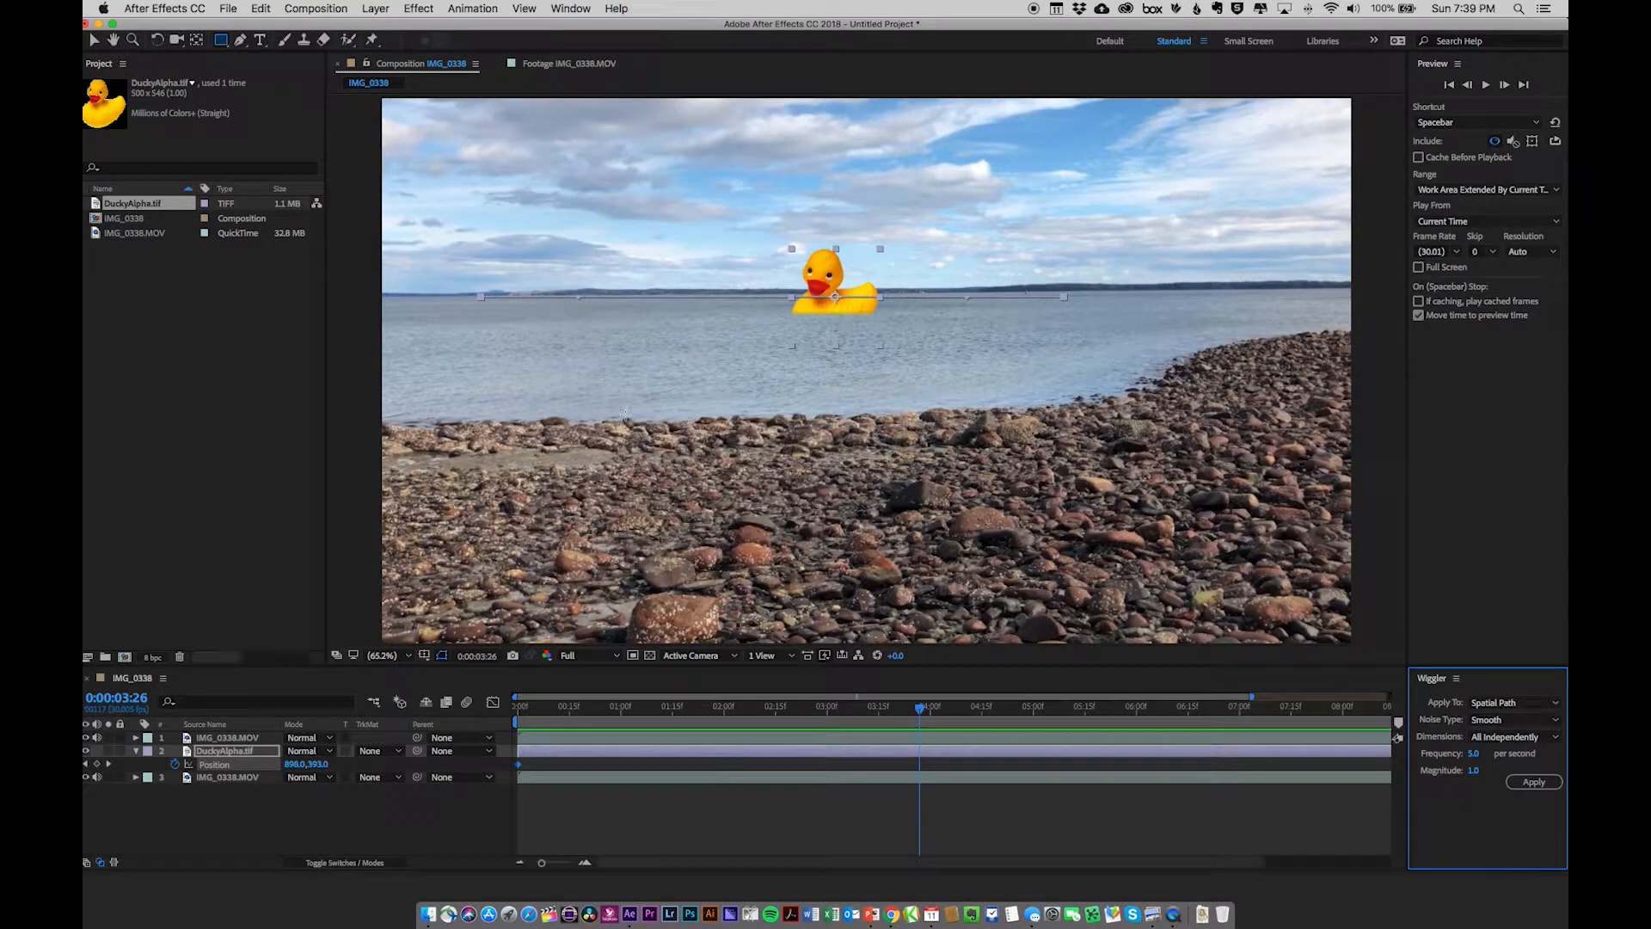
{"action": "left_click", "coordinate": [217, 771]}
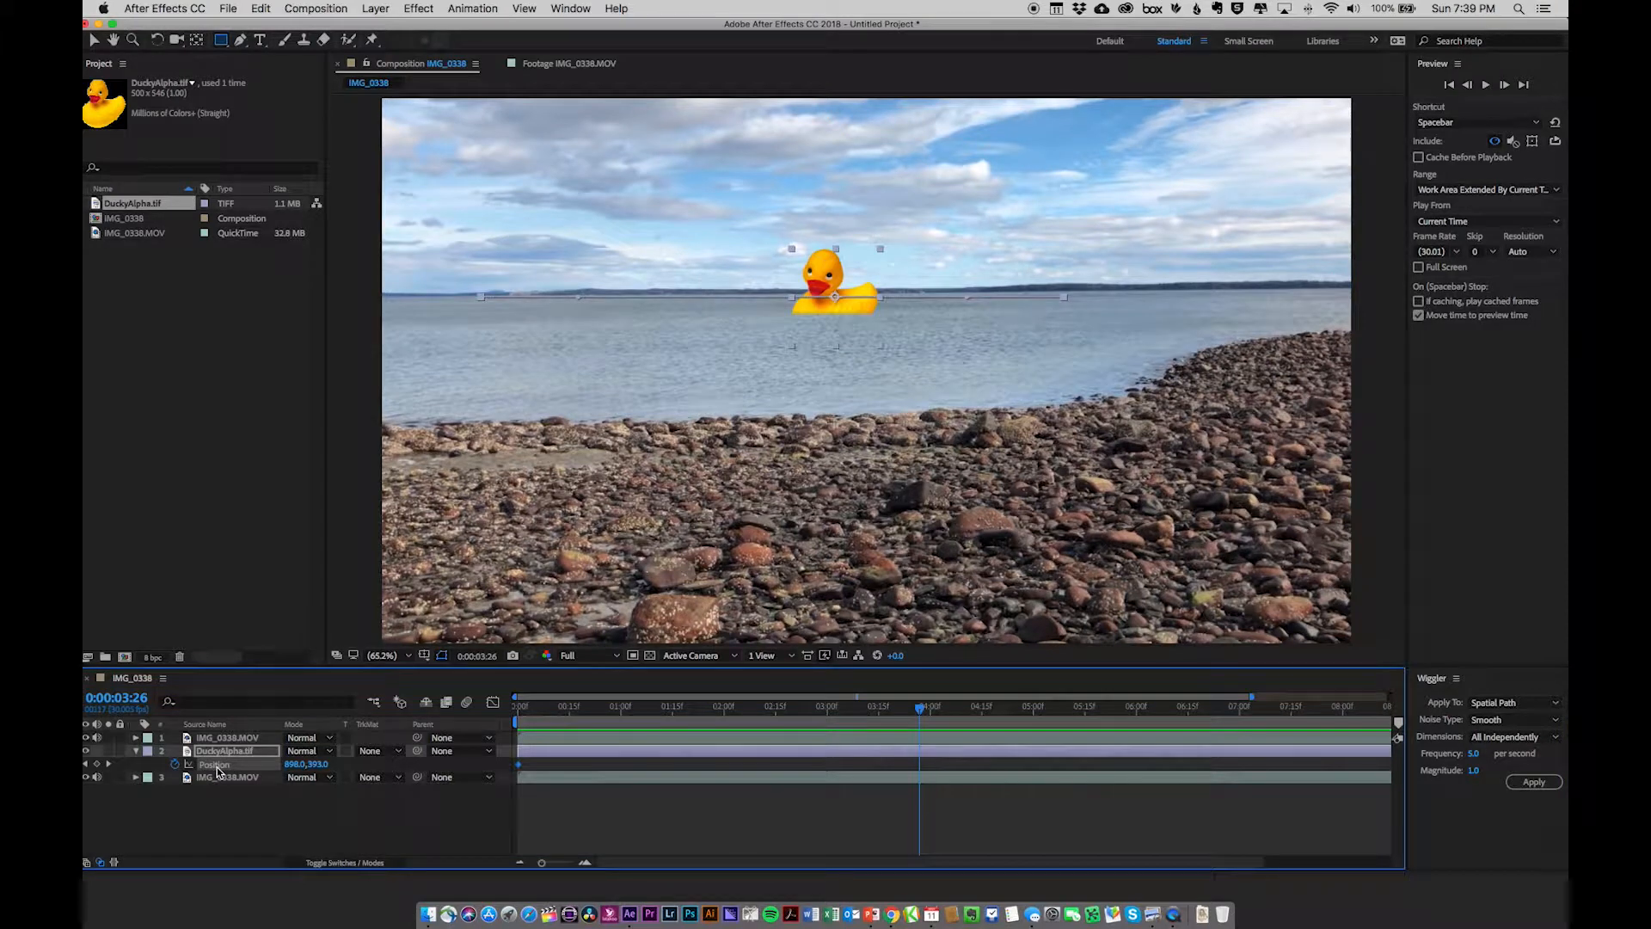
{"action": "left_click_drag", "start_coordinate": [1251, 695], "coordinate": [1389, 696]}
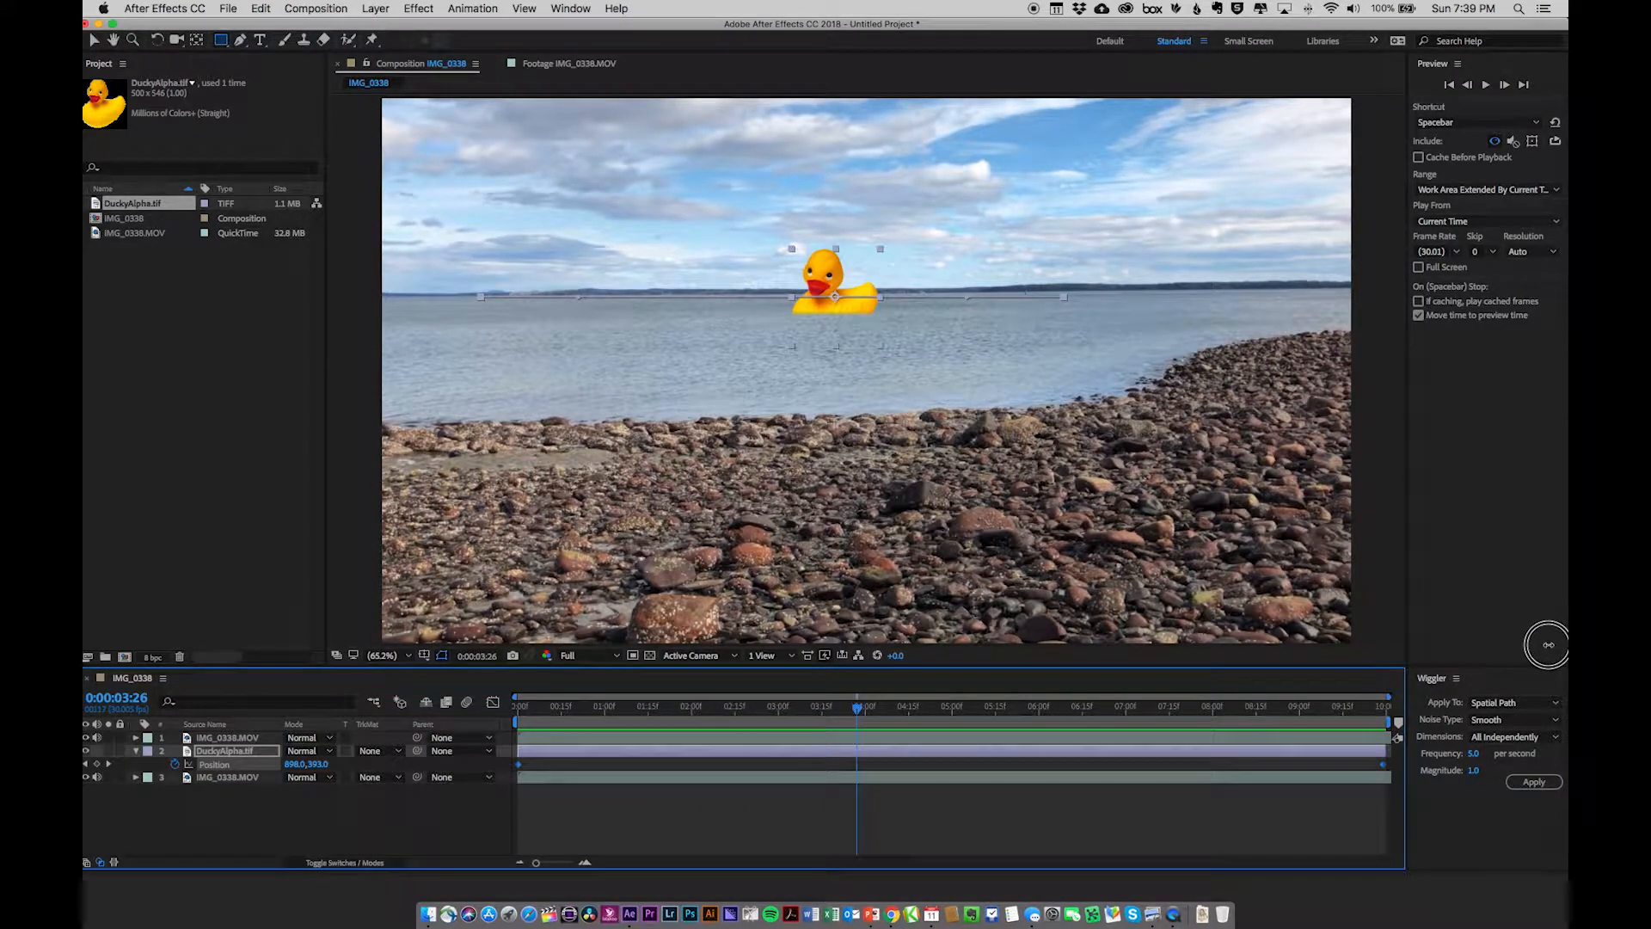
{"action": "left_click", "coordinate": [360, 828]}
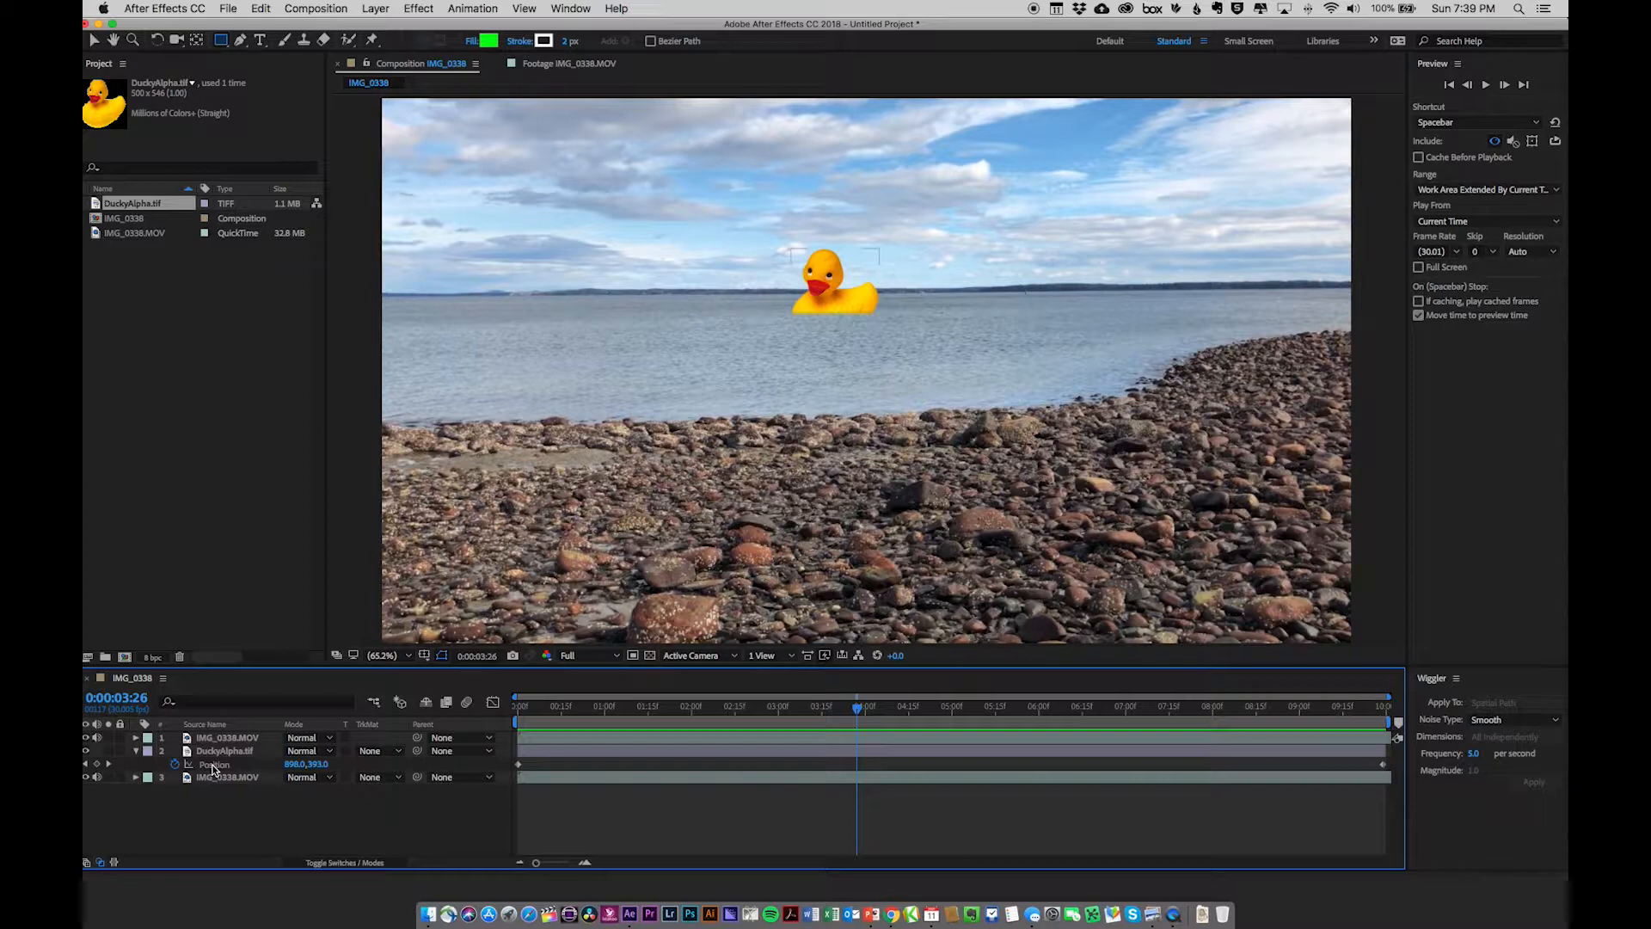
{"action": "left_click", "coordinate": [213, 765]}
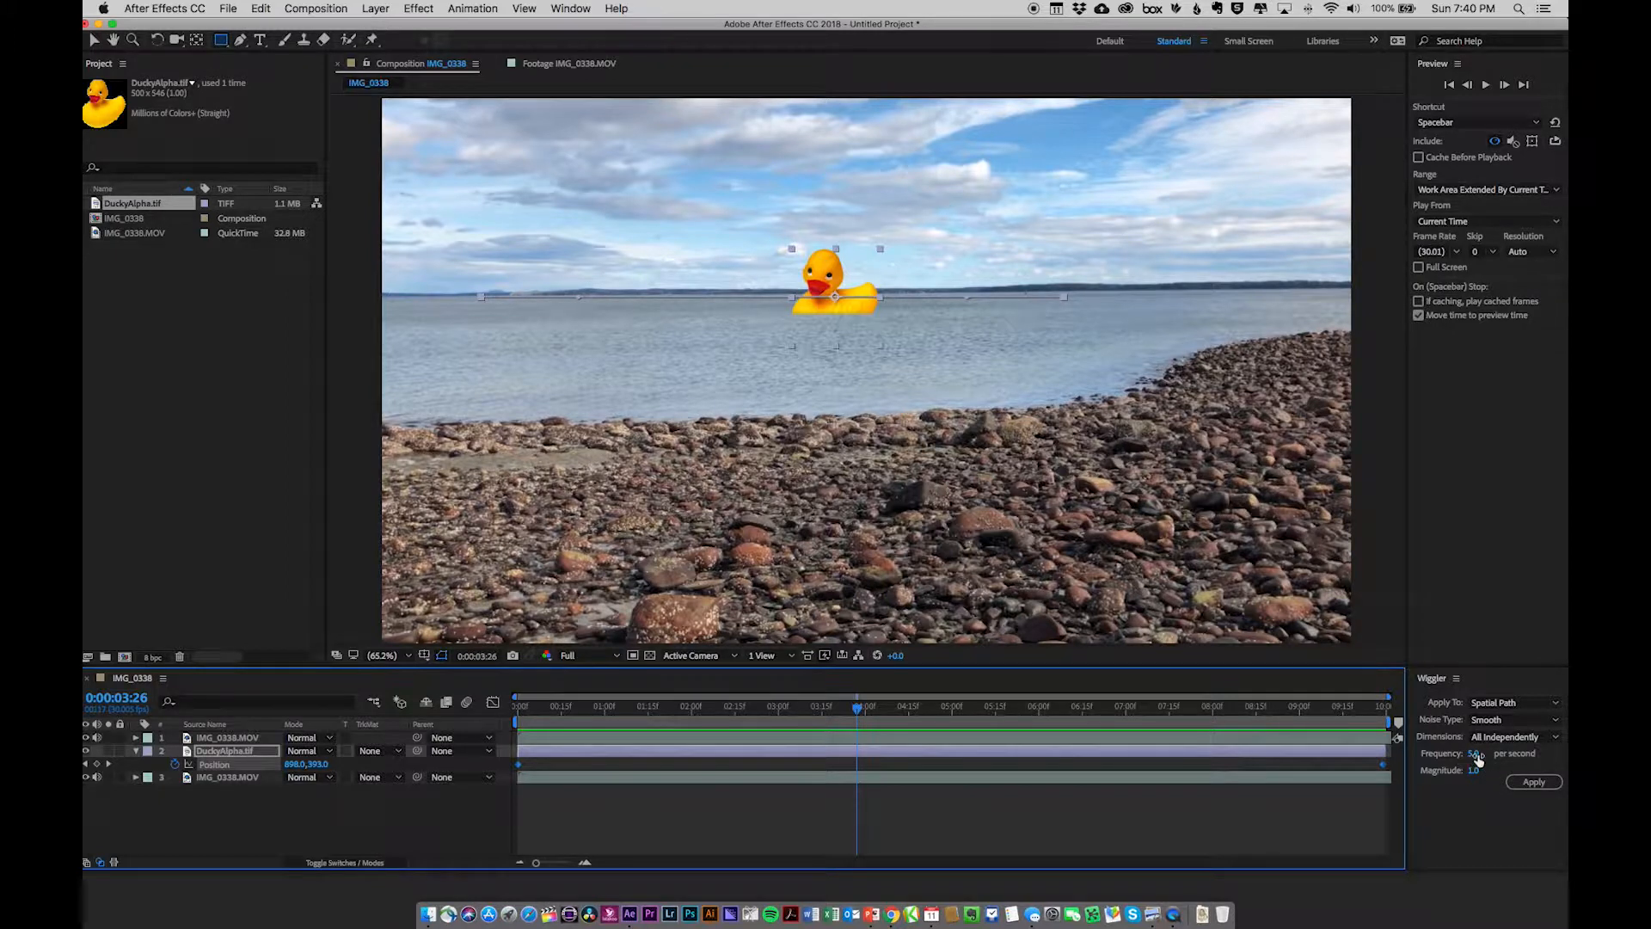
Apply a wiggle to the duck's Position keyframes in the Y dimension, with frequency 0.5 per second and magnitude 20
{"action": "left_click_drag", "start_coordinate": [1476, 757], "coordinate": [1437, 757]}
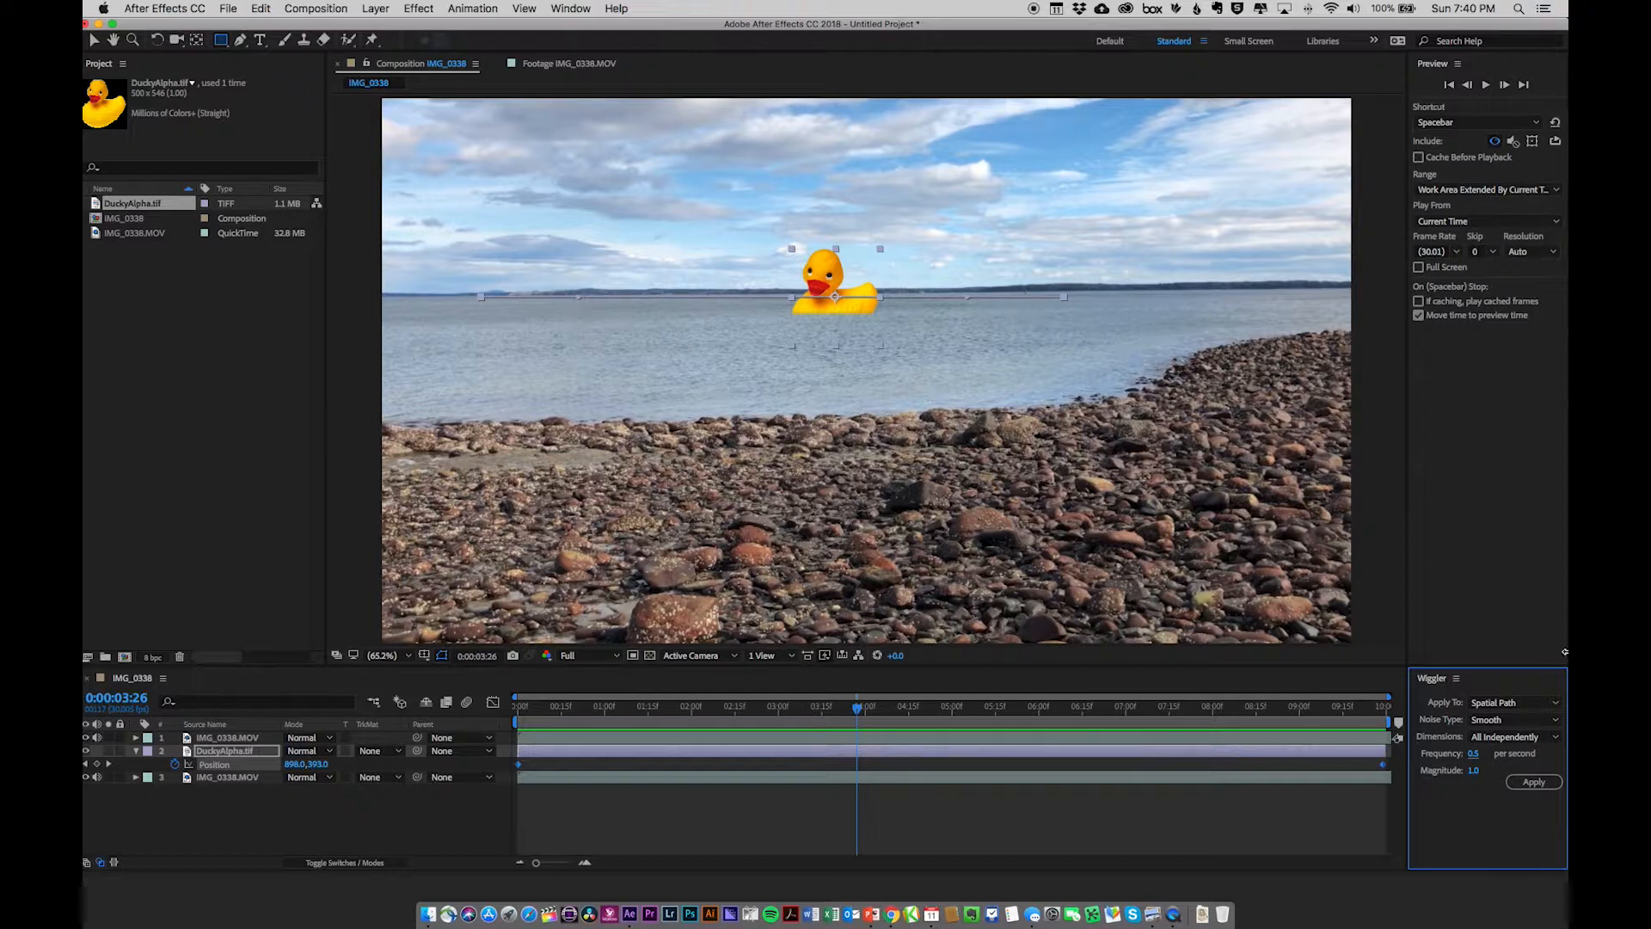
{"action": "left_click", "coordinate": [1488, 740]}
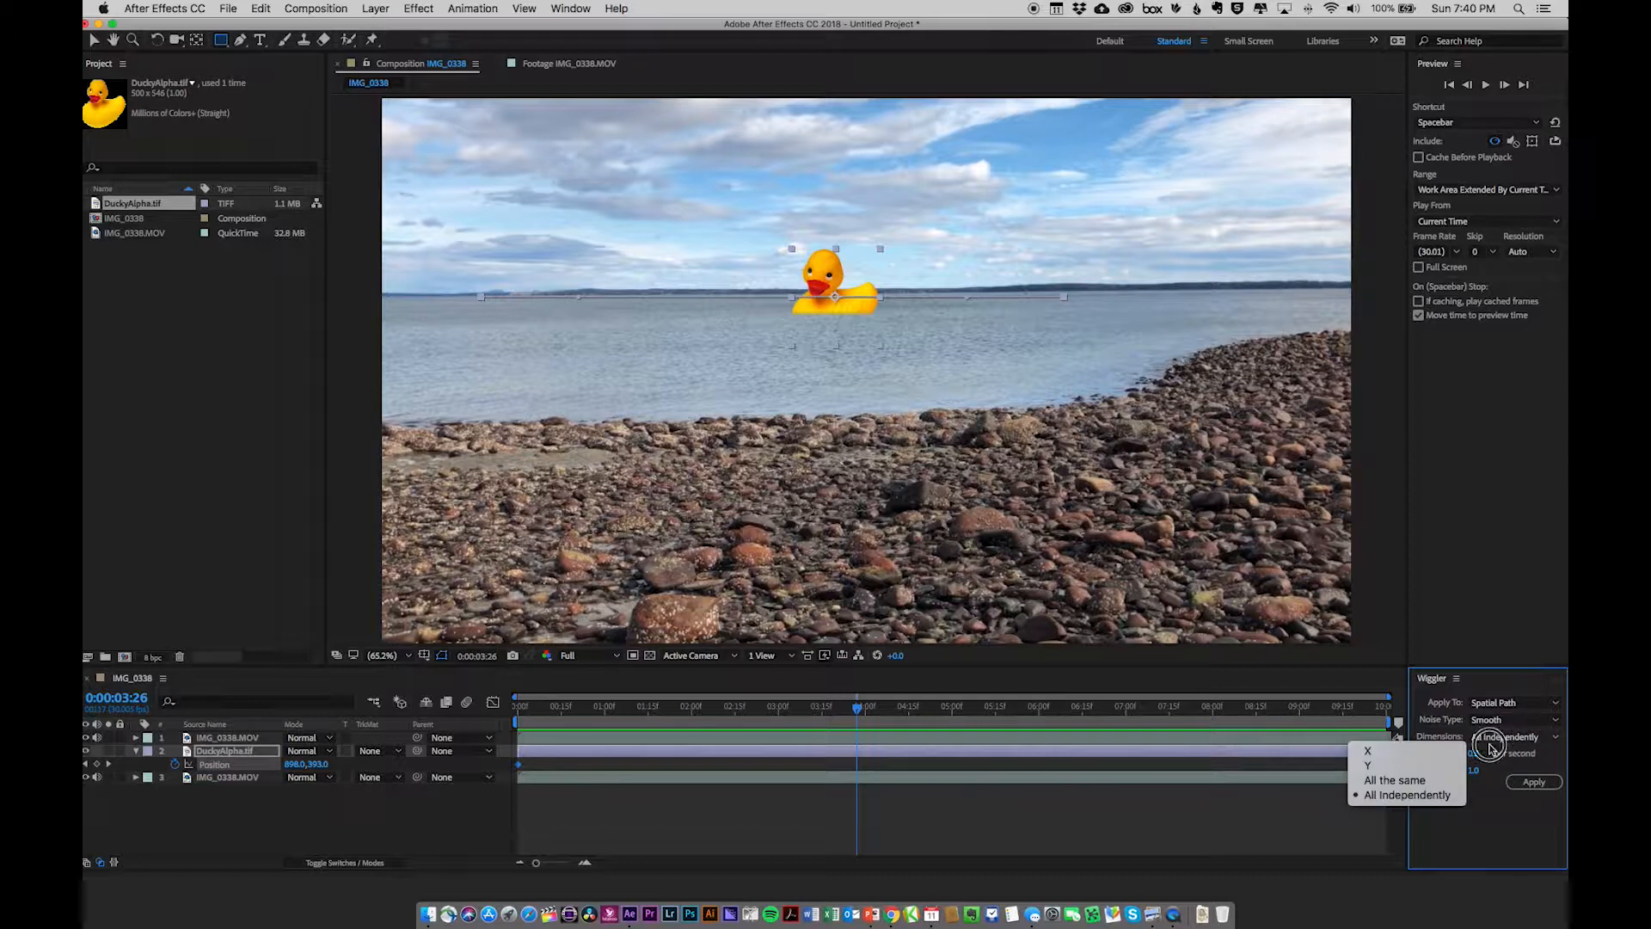
{"action": "left_click", "coordinate": [1406, 767]}
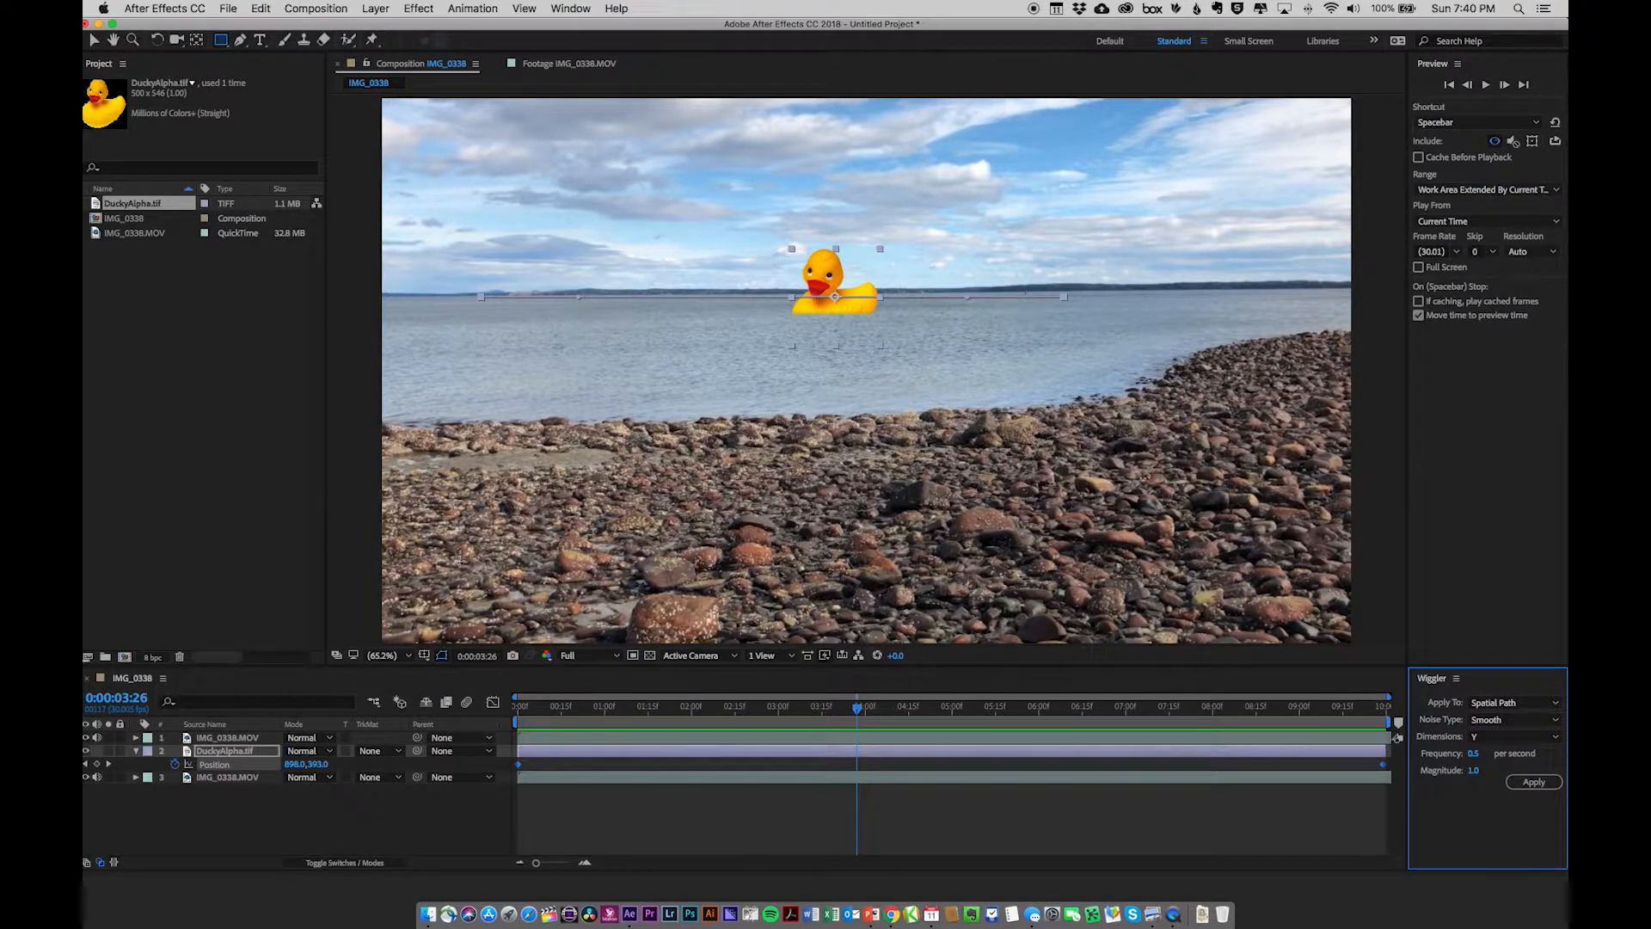
{"action": "left_click", "coordinate": [1472, 770]}
{"action": "type", "text": "1"}
{"action": "left_click", "coordinate": [1518, 784]}
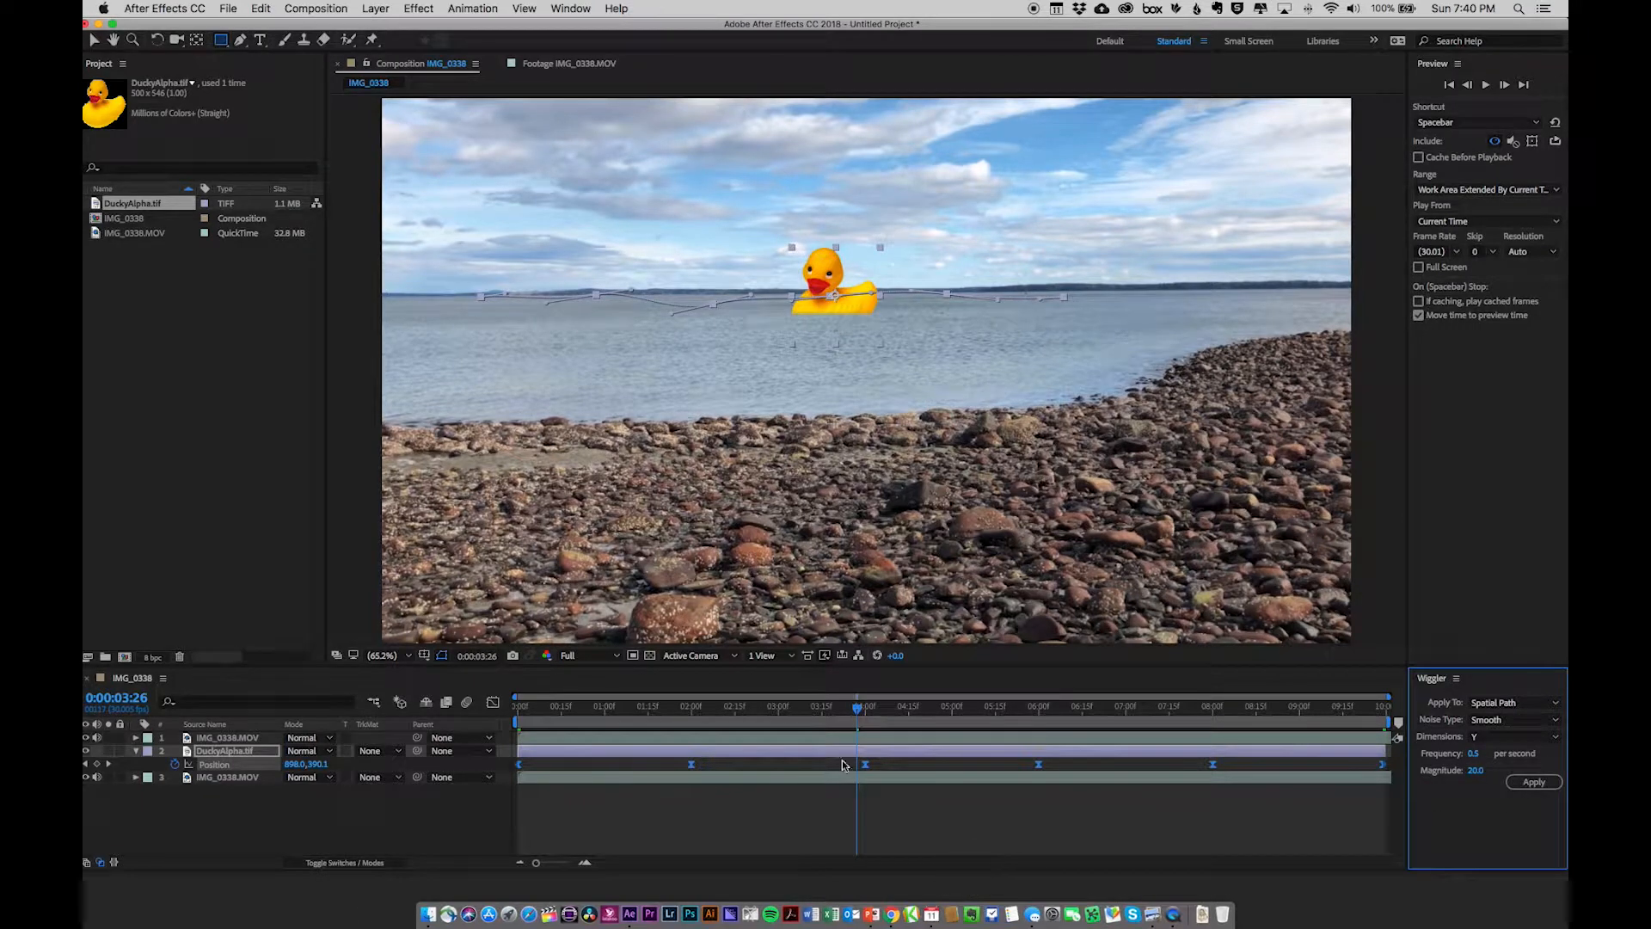
Preview the duck's wiggled up-and-down motion from the first frame
{"action": "left_click_drag", "start_coordinate": [858, 718], "coordinate": [481, 699]}
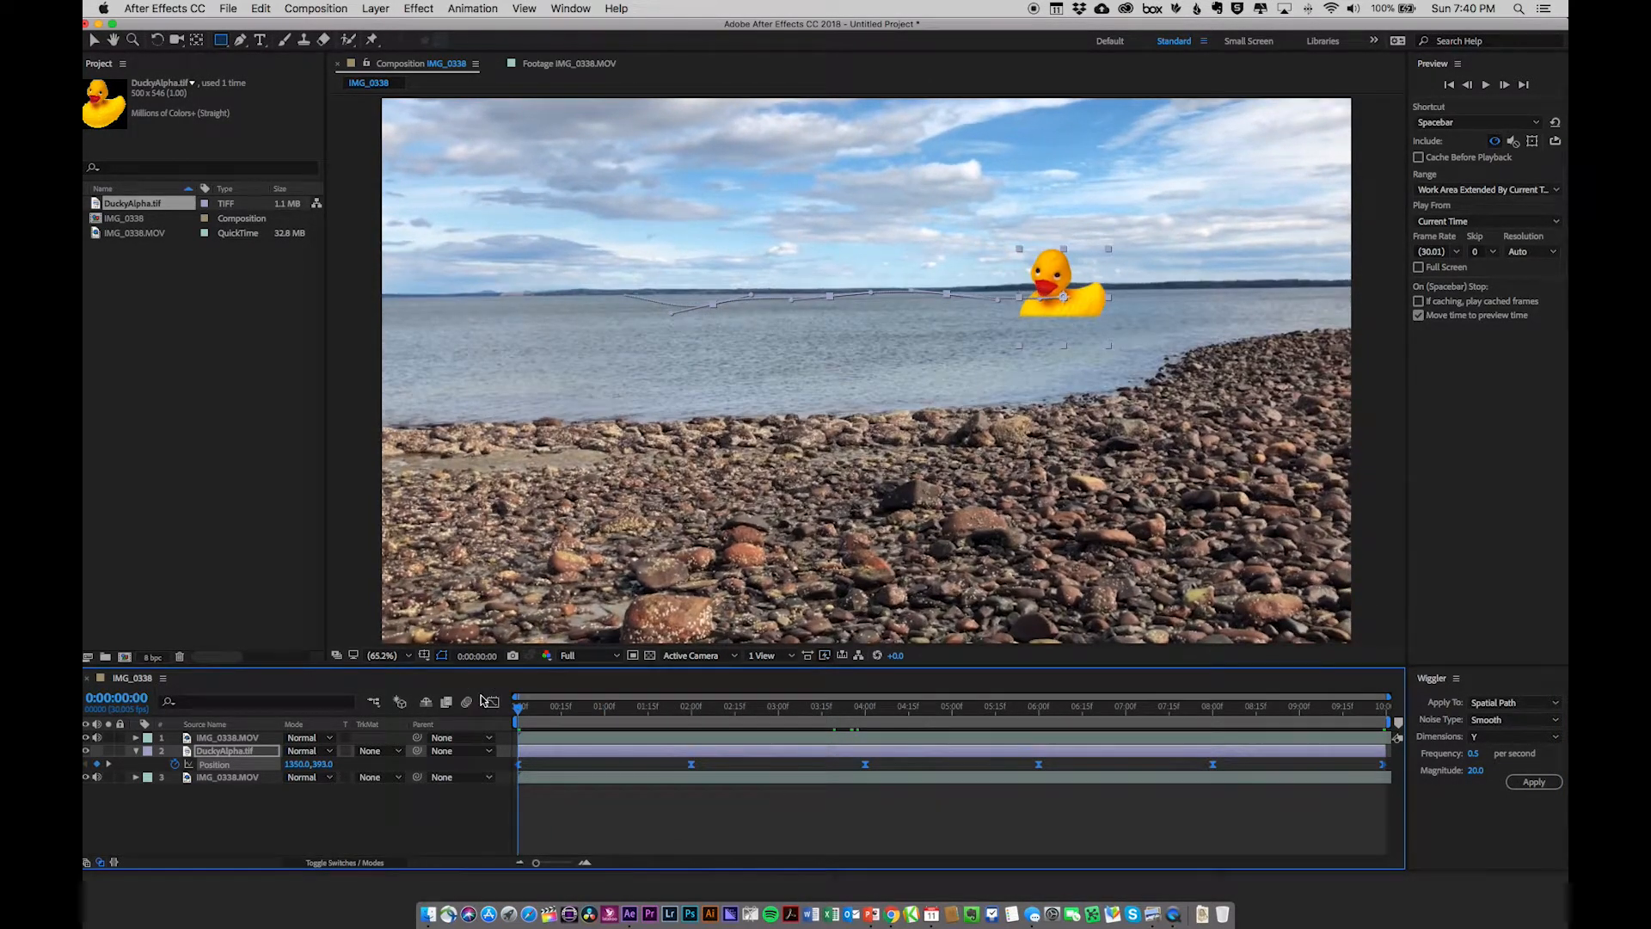
{"action": "key", "text": "space"}
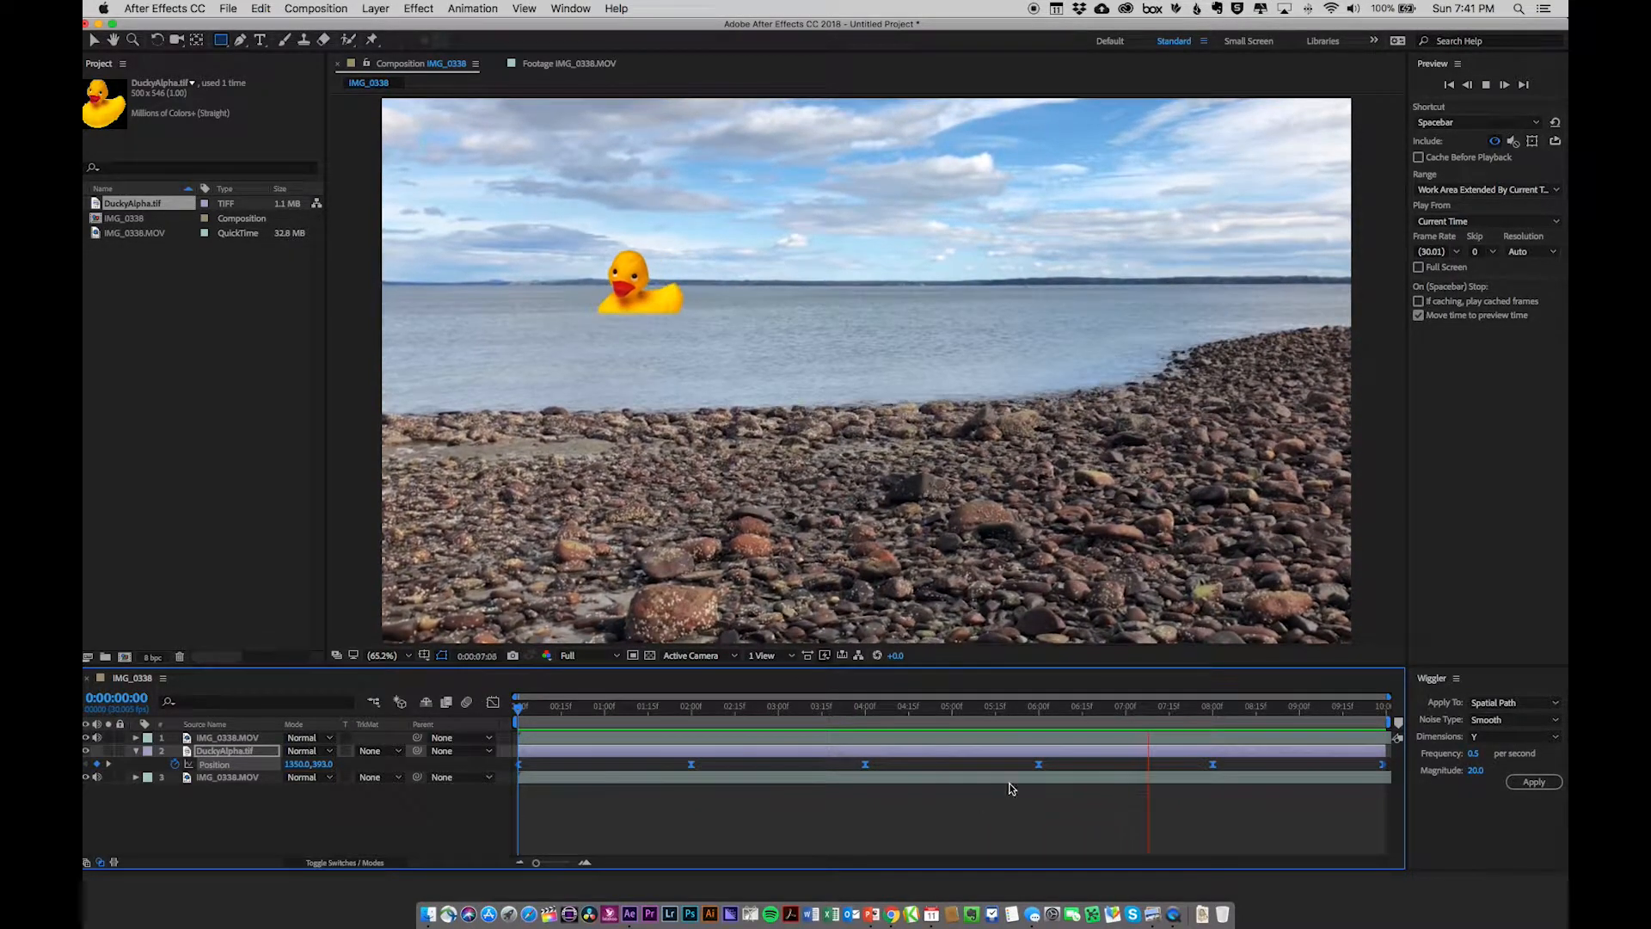
{"action": "left_click_drag", "start_coordinate": [865, 737], "coordinate": [891, 737]}
{"action": "left_click", "coordinate": [1135, 752]}
Nudge the duck slightly upward at the Position keyframe at about 8 seconds, to about 422.9, 384.6
{"action": "left_click_drag", "start_coordinate": [1166, 708], "coordinate": [1207, 710]}
{"action": "key", "text": "Return"}
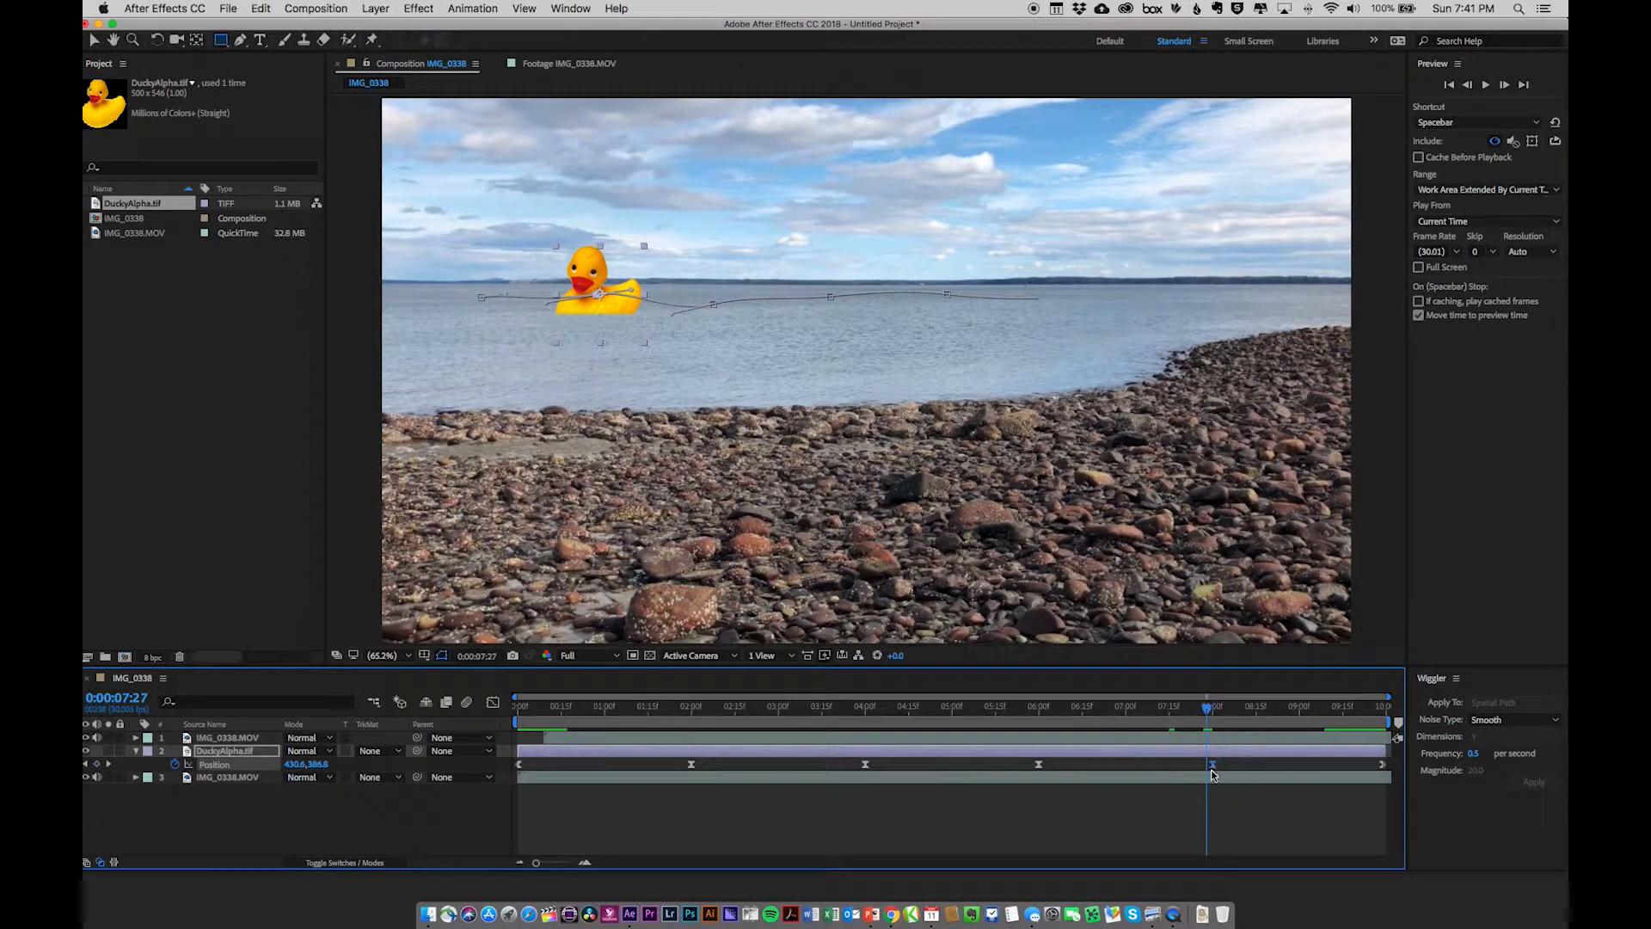
{"action": "left_click", "coordinate": [111, 765]}
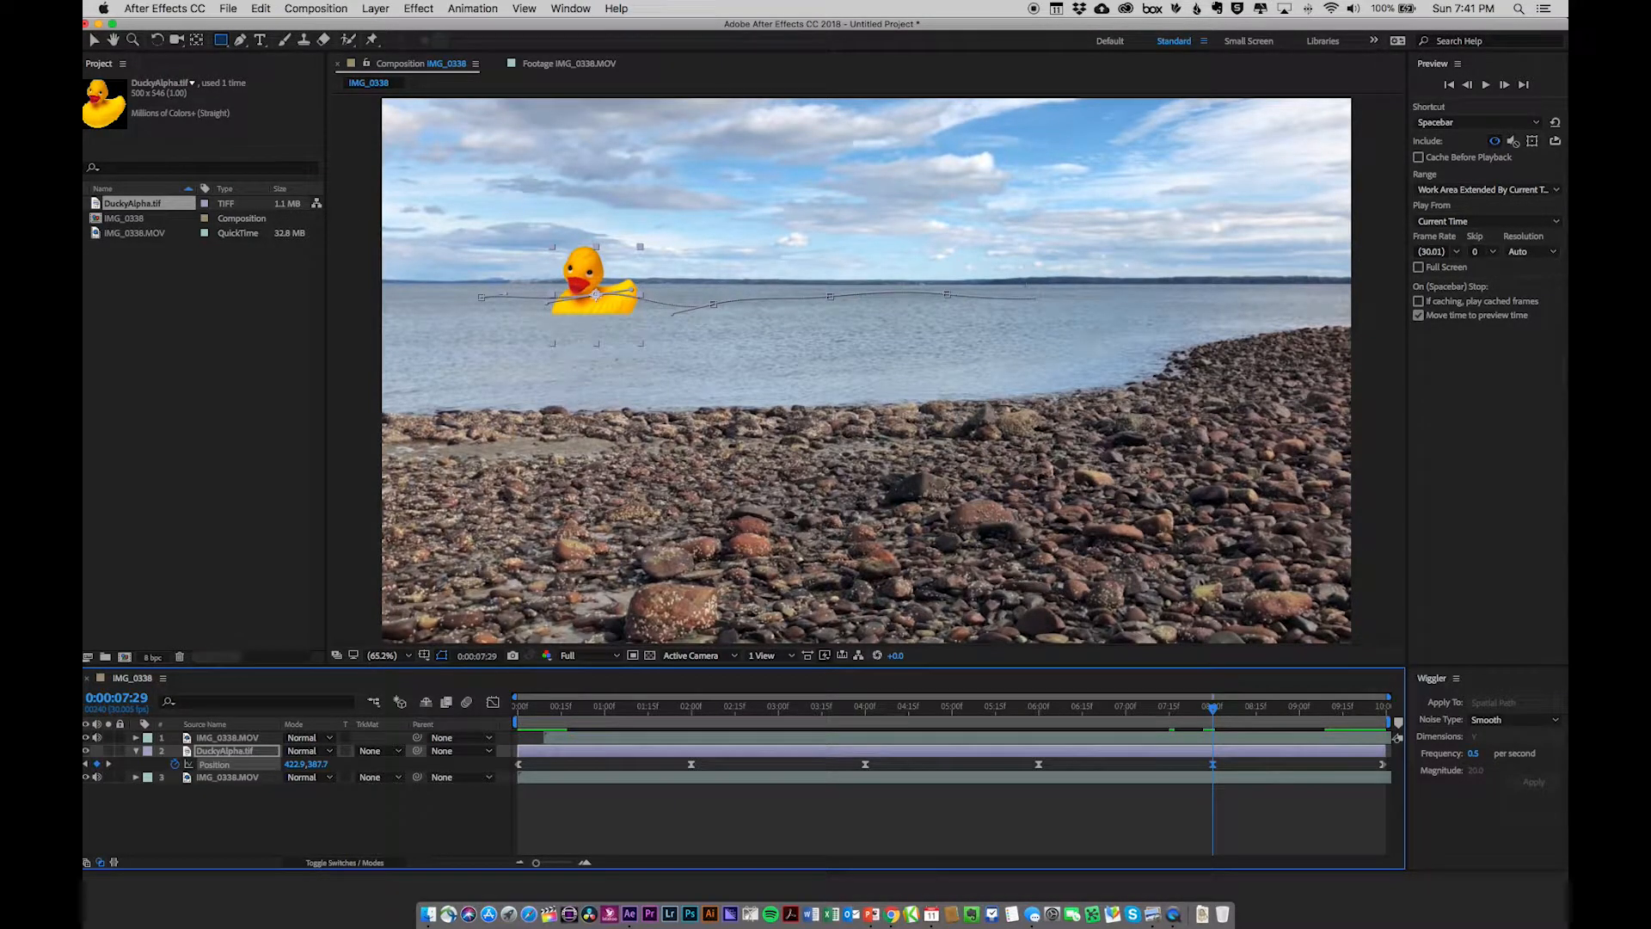
{"action": "left_click", "coordinate": [593, 290]}
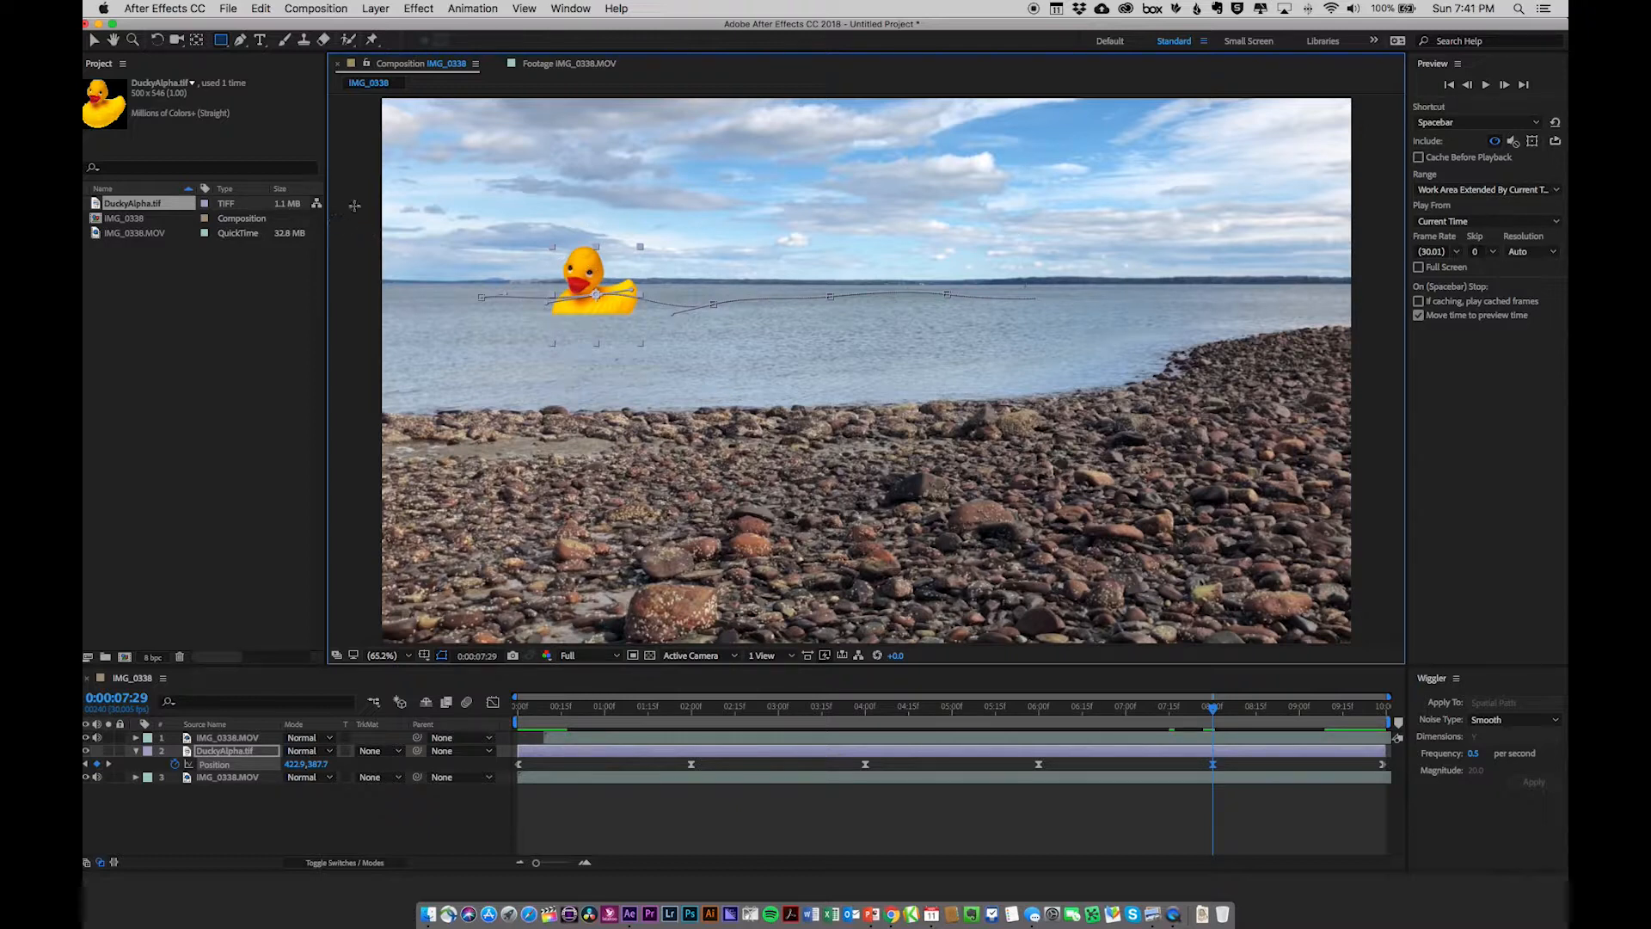
{"action": "left_click", "coordinate": [95, 41]}
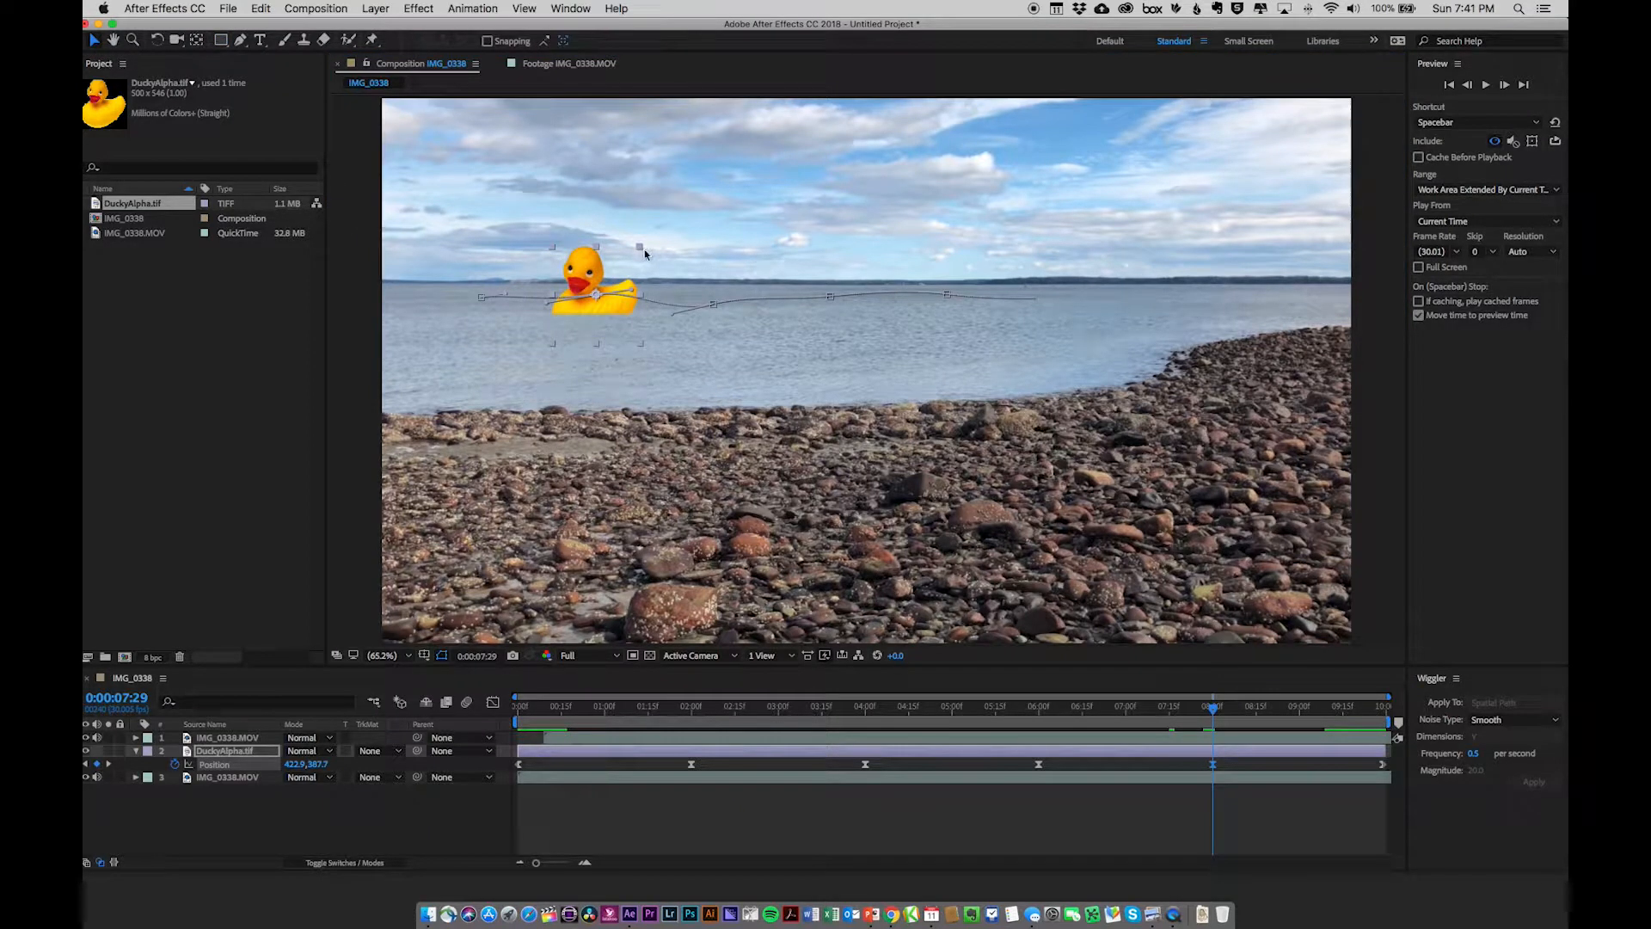
{"action": "left_click", "coordinate": [591, 275]}
{"action": "left_click_drag", "start_coordinate": [591, 276], "coordinate": [591, 273]}
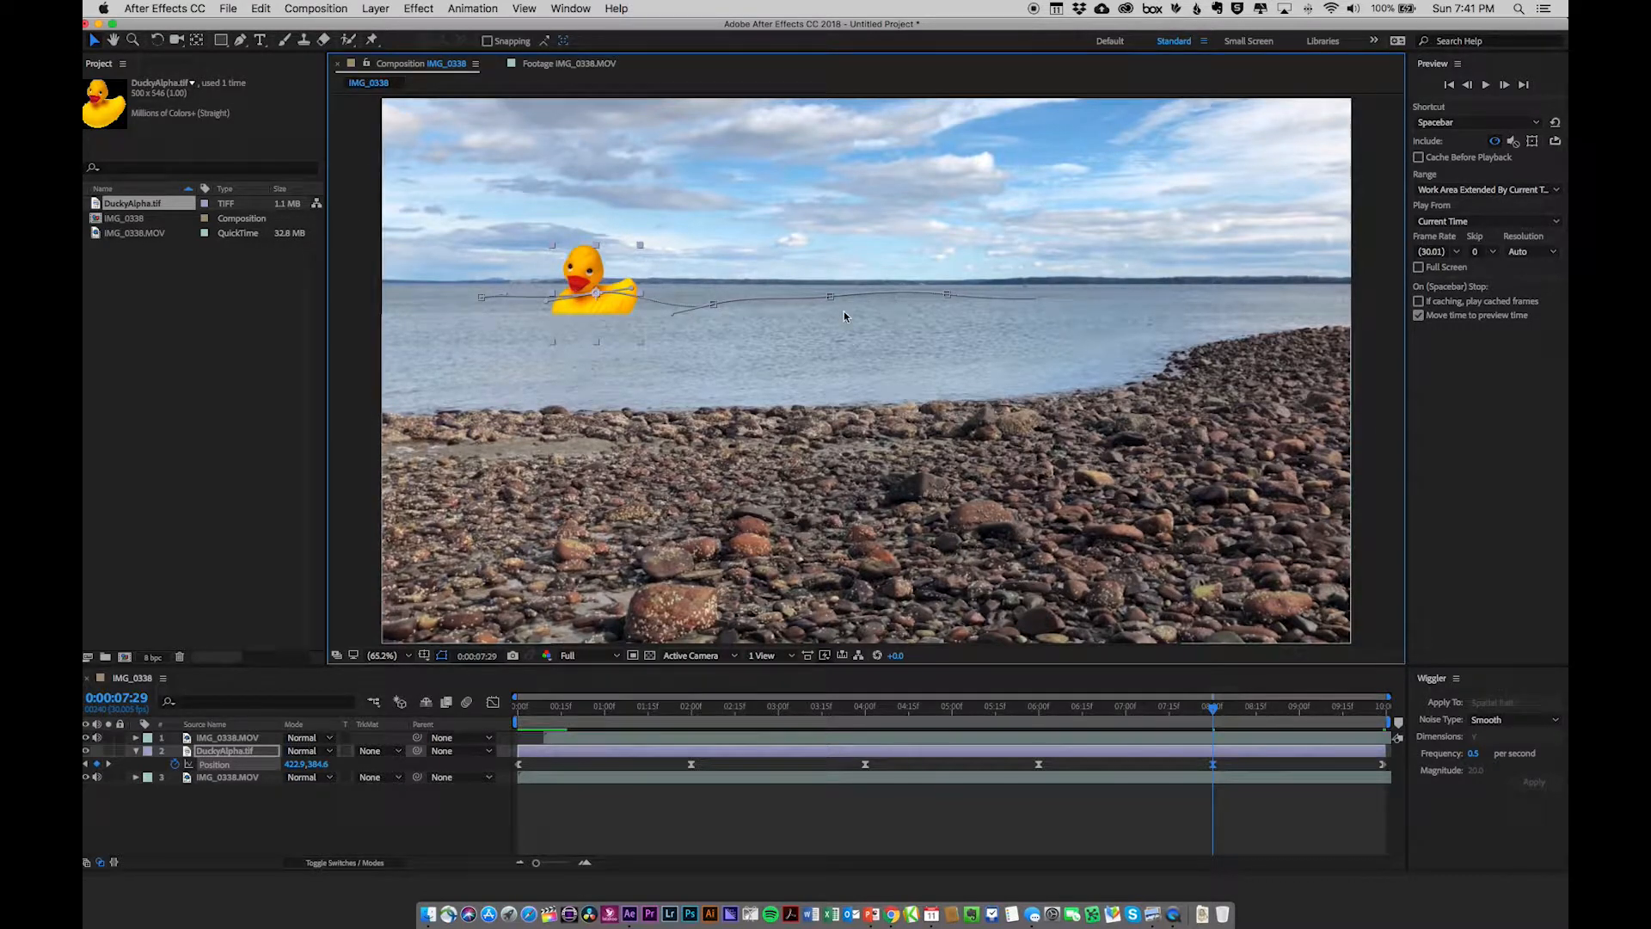
Lower the duck's motion-path point for the Position keyframe at about 4 seconds
{"action": "left_click", "coordinate": [831, 301]}
{"action": "left_click_drag", "start_coordinate": [831, 302], "coordinate": [831, 314]}
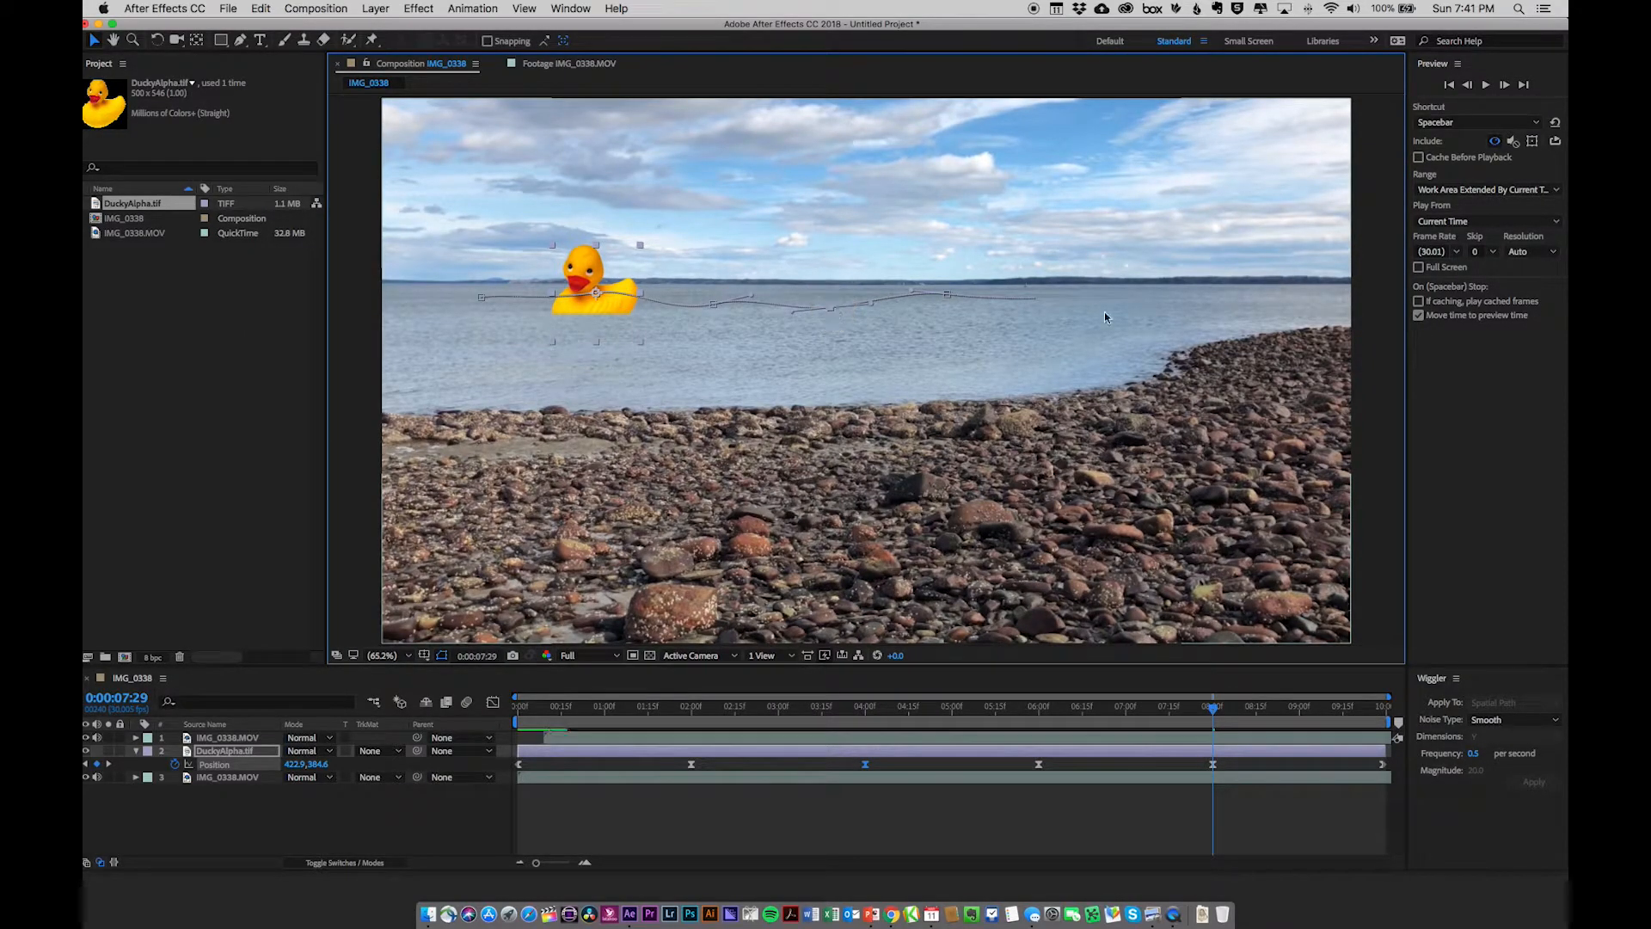
{"action": "left_click", "coordinate": [1034, 297]}
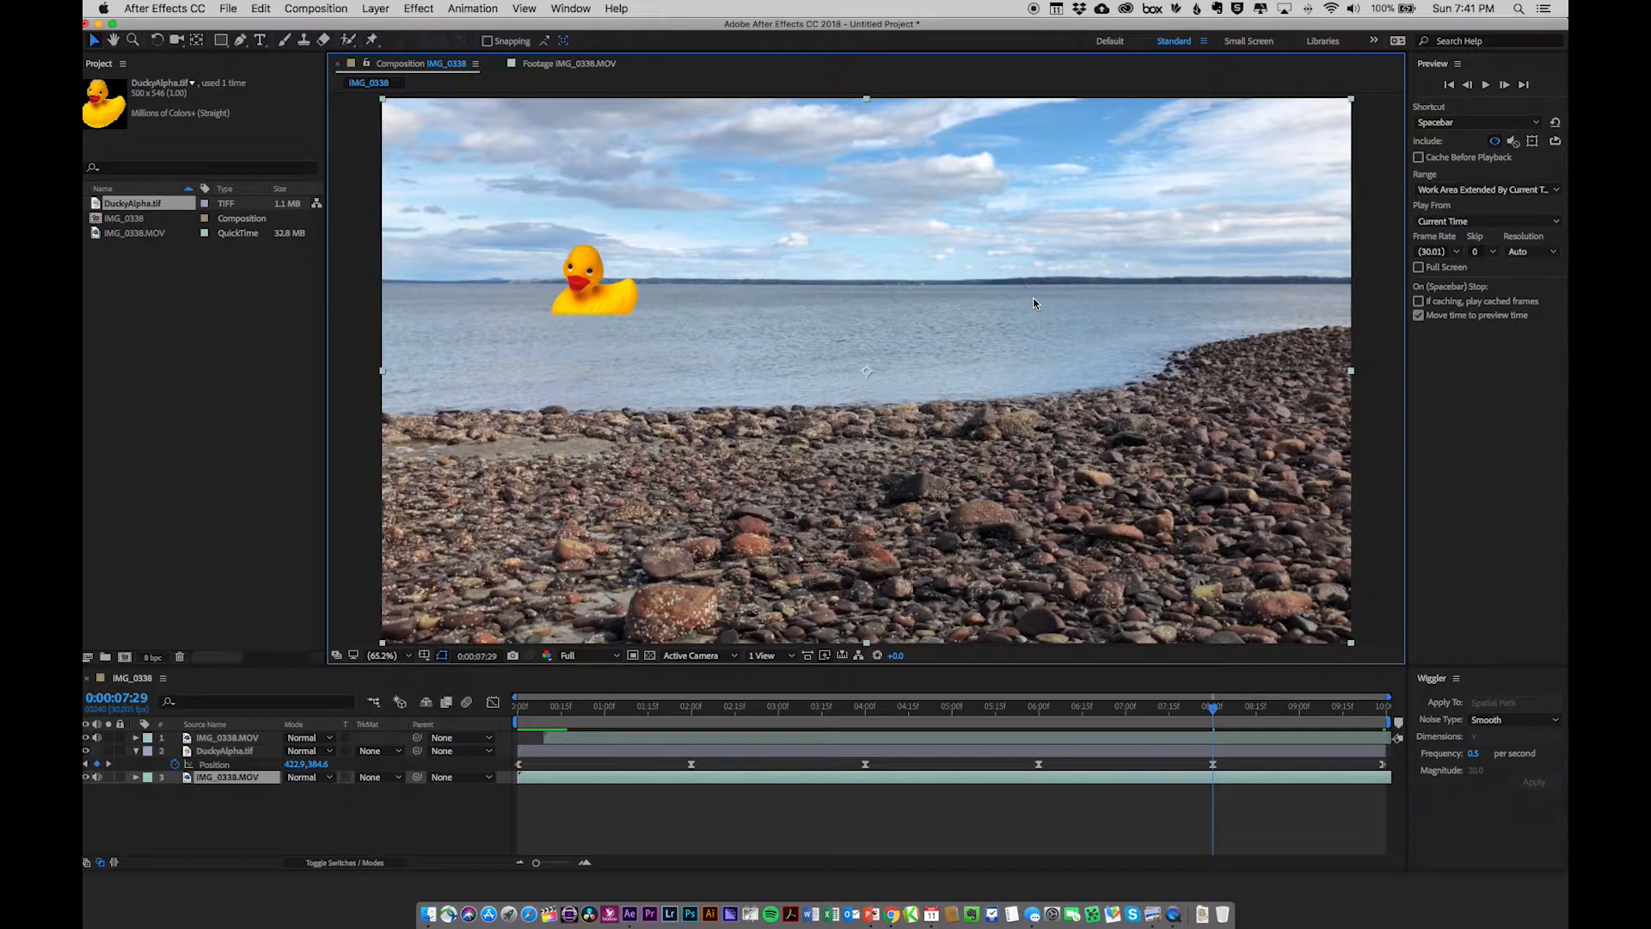
Realign the upper IMG_0338.MOV layer to start at the first frame and lock both IMG_0338.MOV layers
{"action": "left_click_drag", "start_coordinate": [654, 714], "coordinate": [284, 690]}
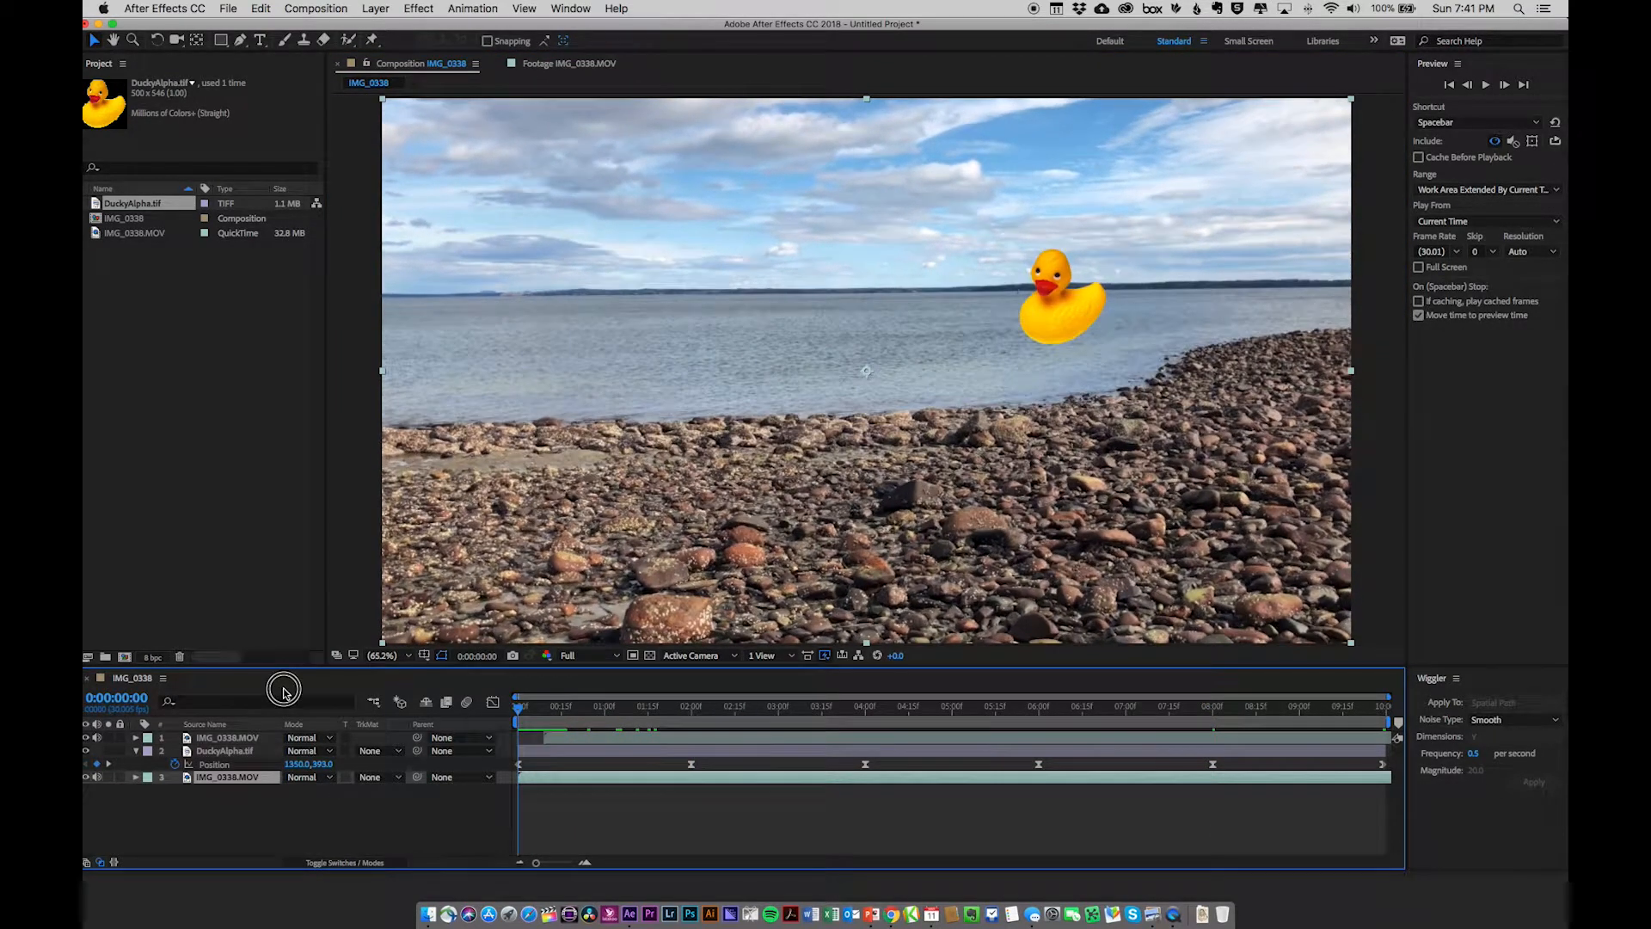
{"action": "left_click", "coordinate": [684, 742]}
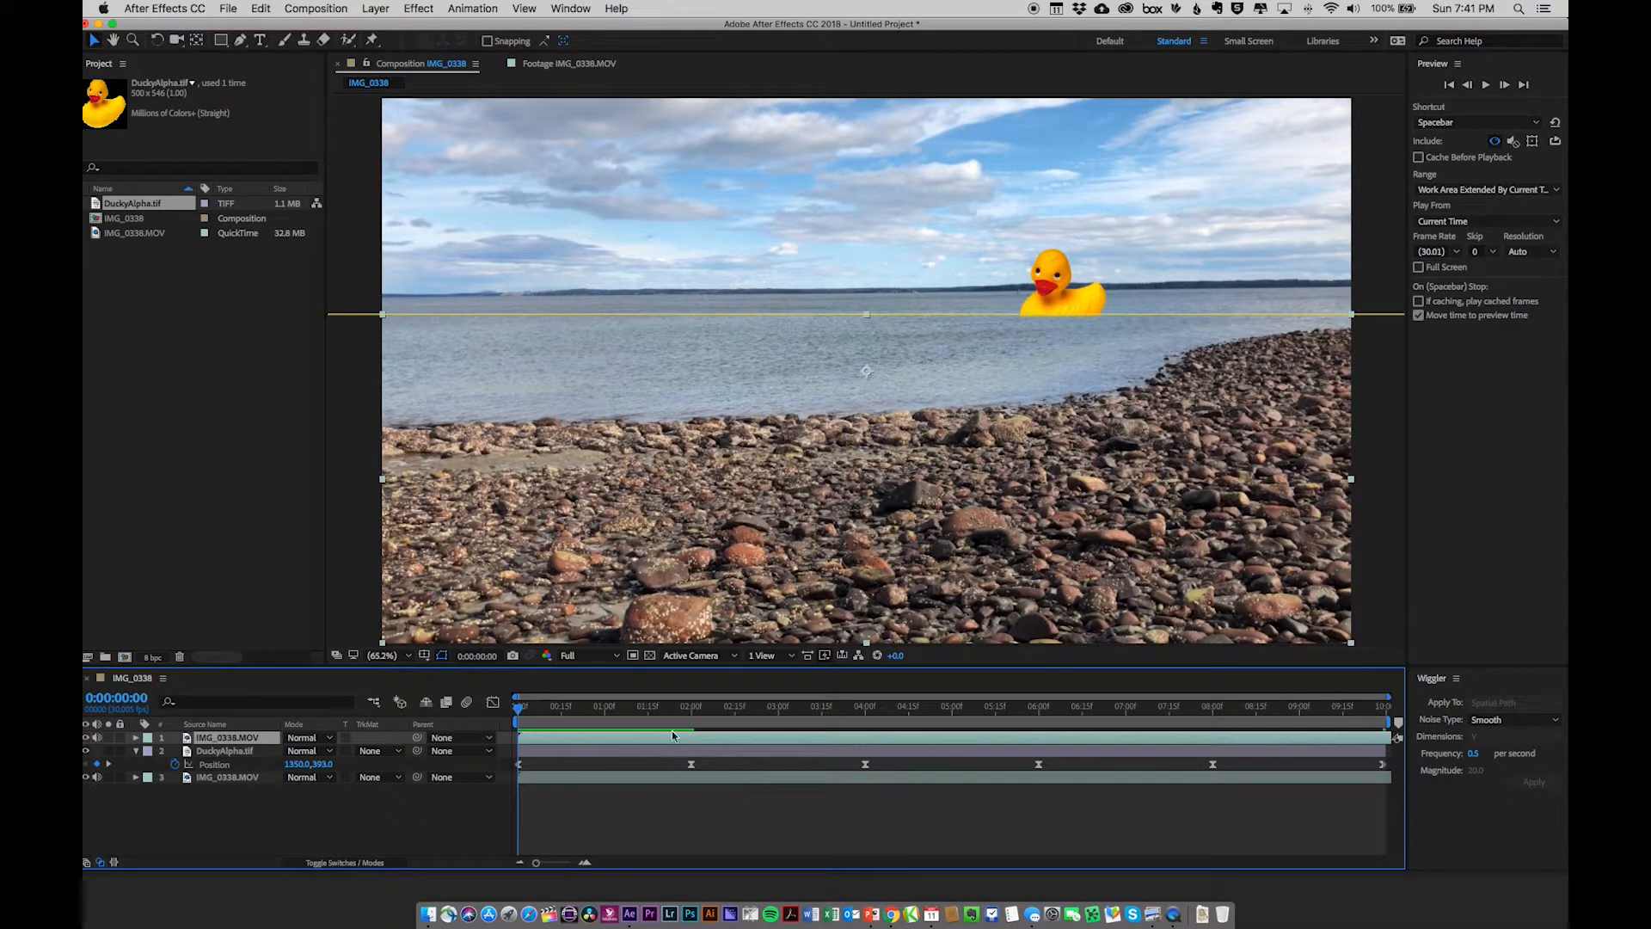
{"action": "left_click", "coordinate": [120, 737]}
{"action": "left_click", "coordinate": [119, 776]}
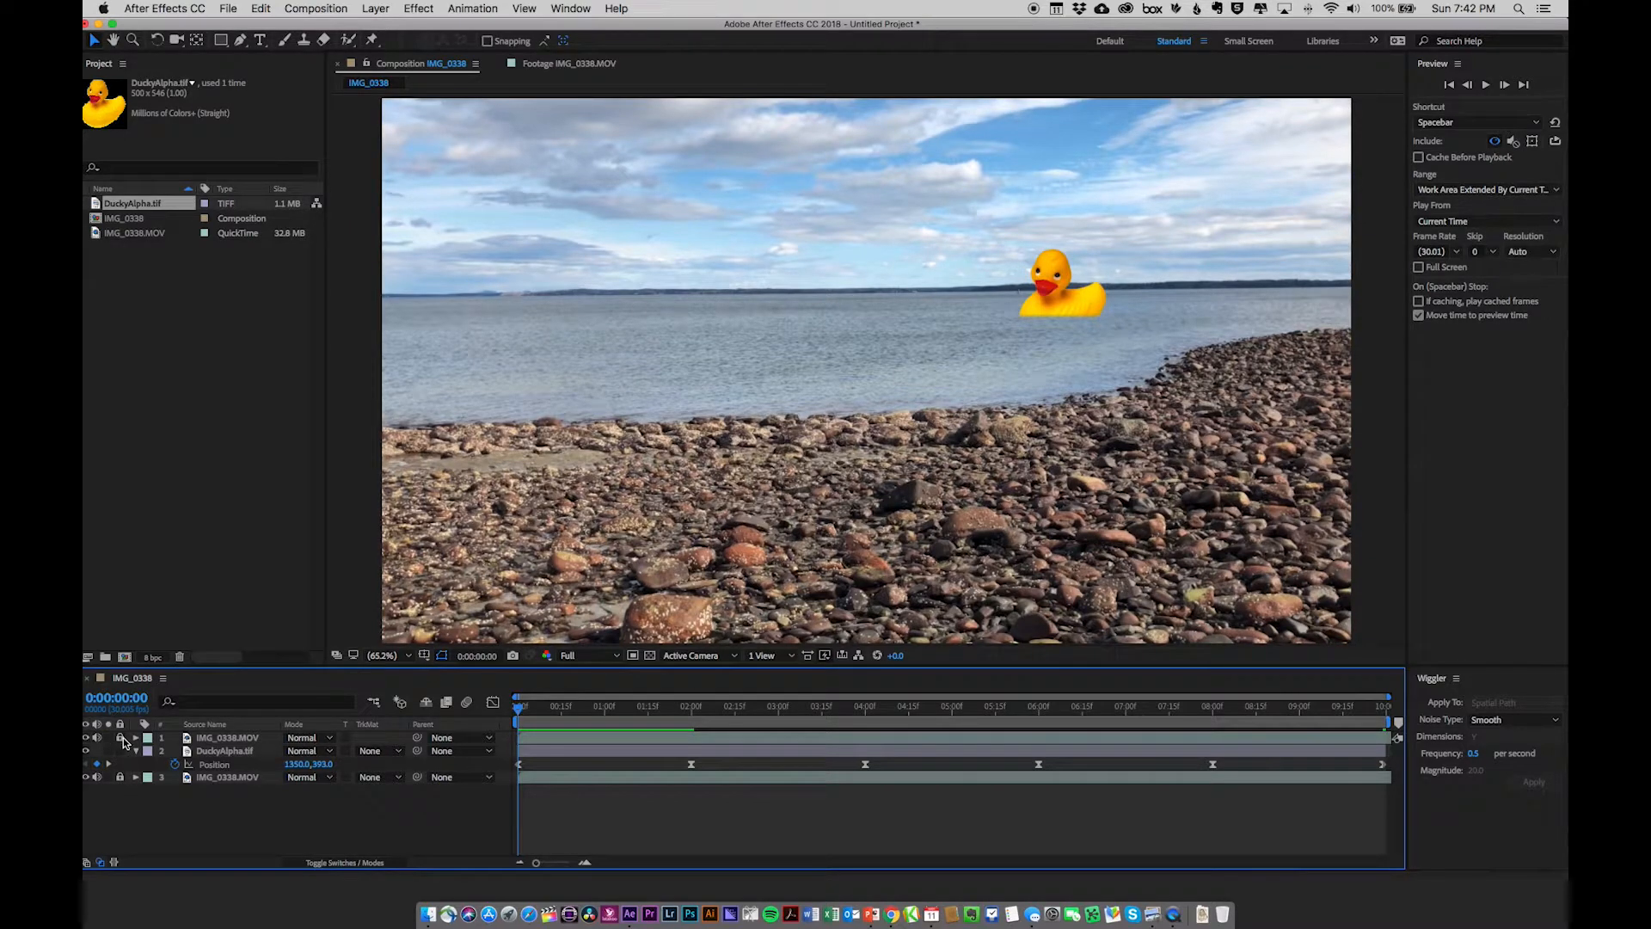
Return to the first Position keyframe and add an unkeyframed expression to the Rotation property of DuckyAlpha.tif
{"action": "left_click_drag", "start_coordinate": [559, 708], "coordinate": [771, 708]}
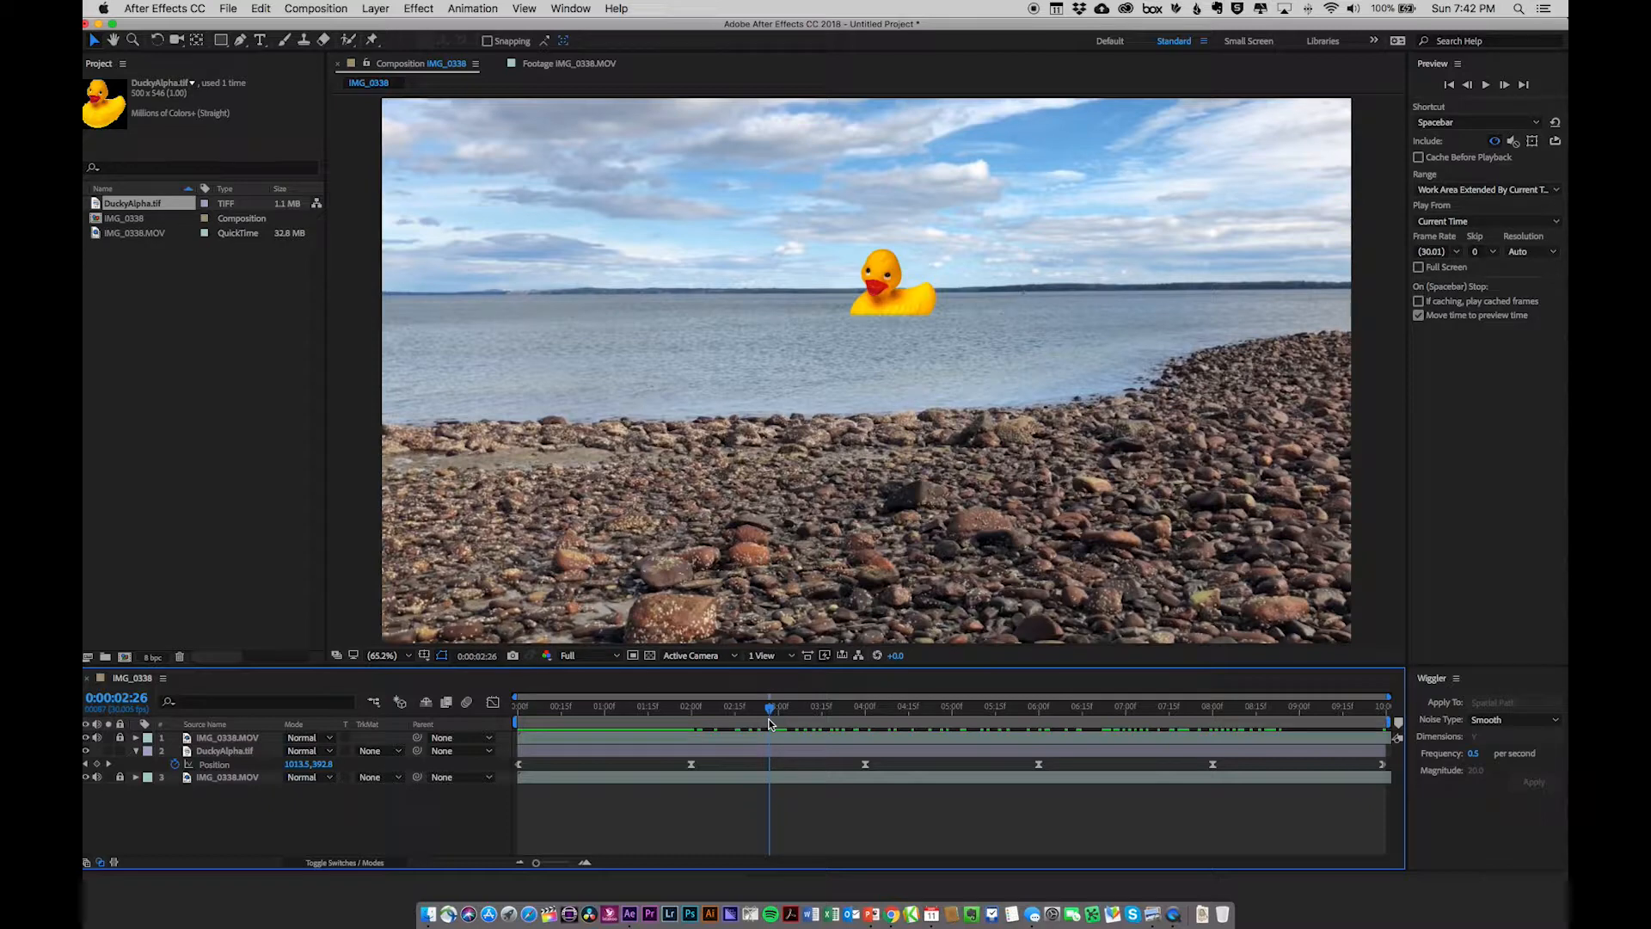
{"action": "left_click", "coordinate": [88, 764]}
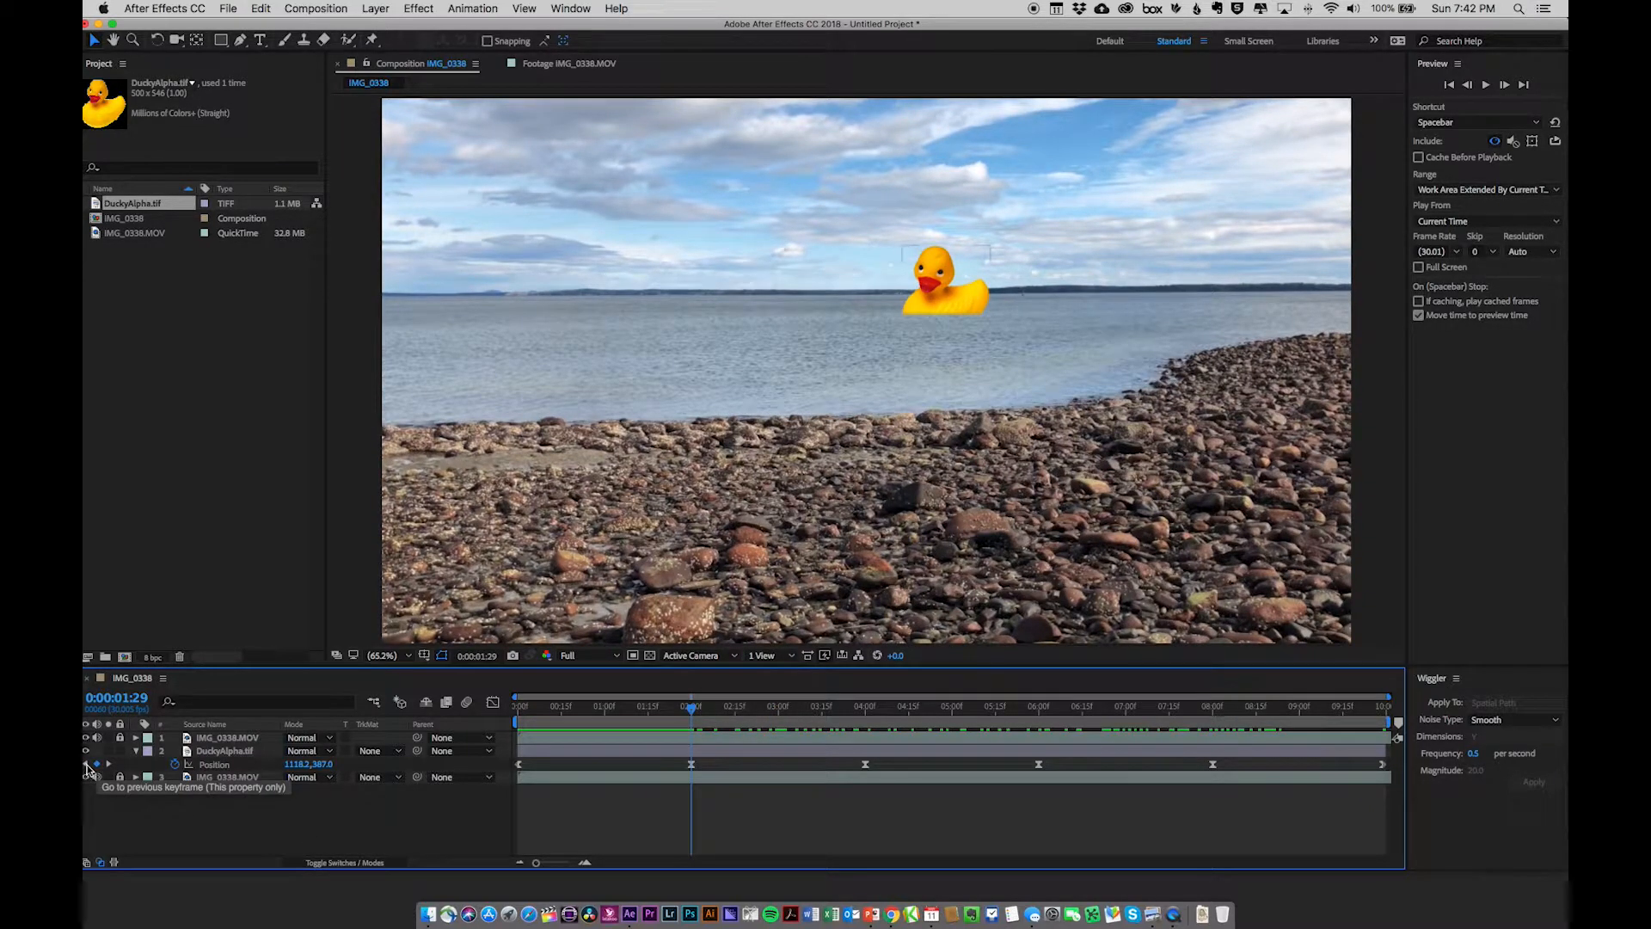
{"action": "left_click", "coordinate": [88, 764]}
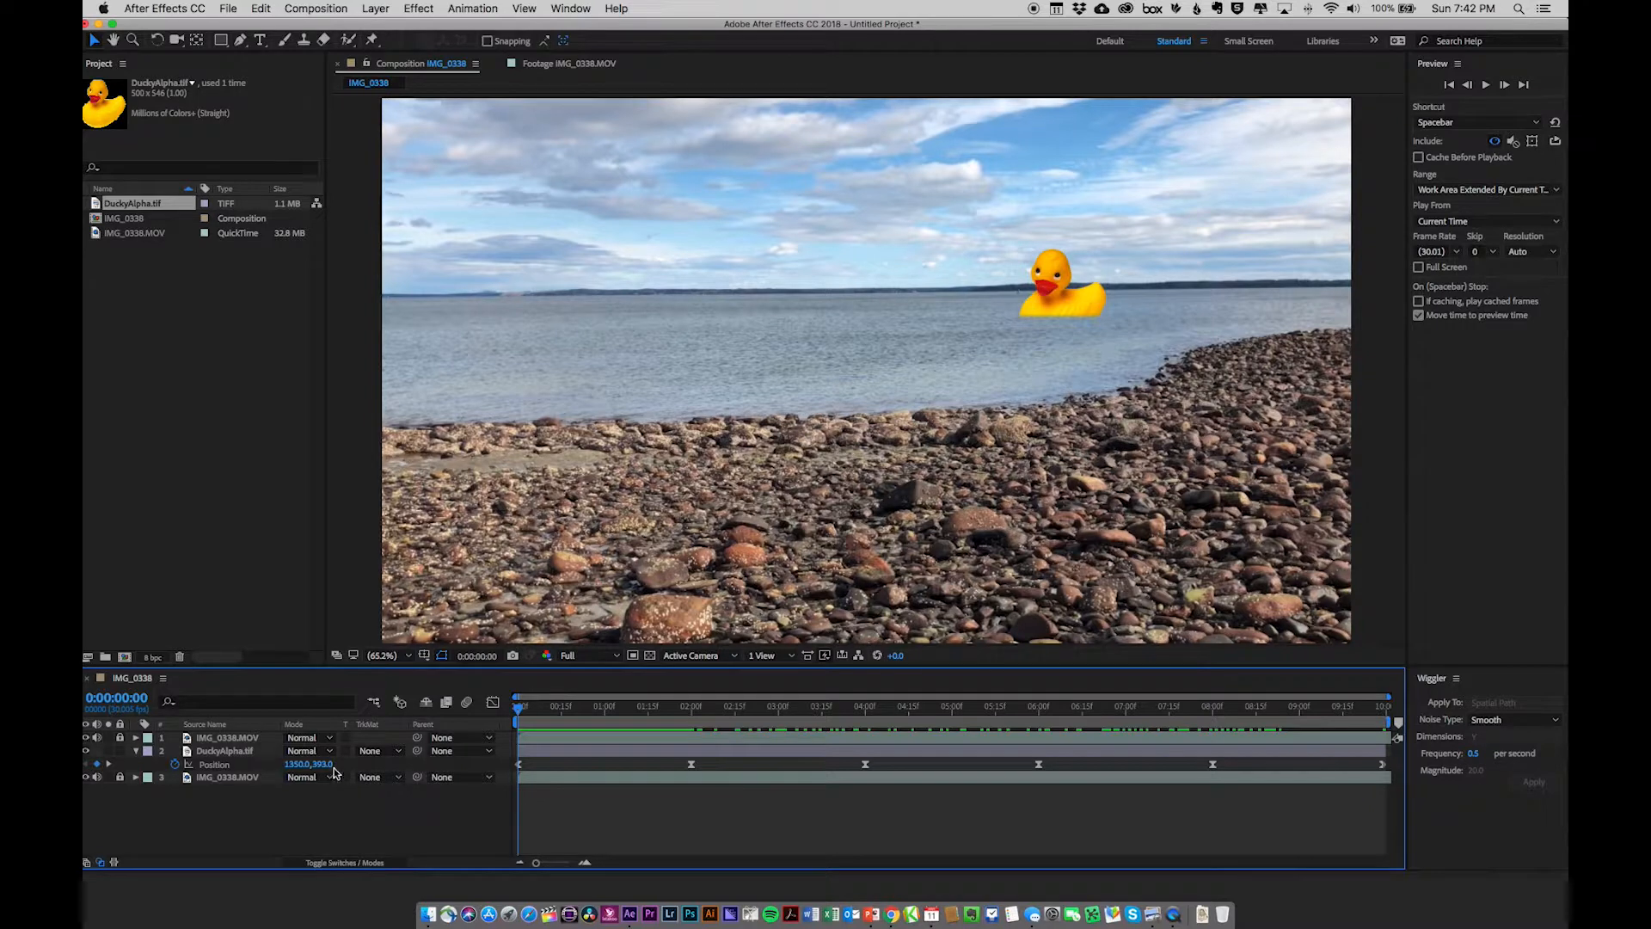
{"action": "left_click", "coordinate": [219, 753]}
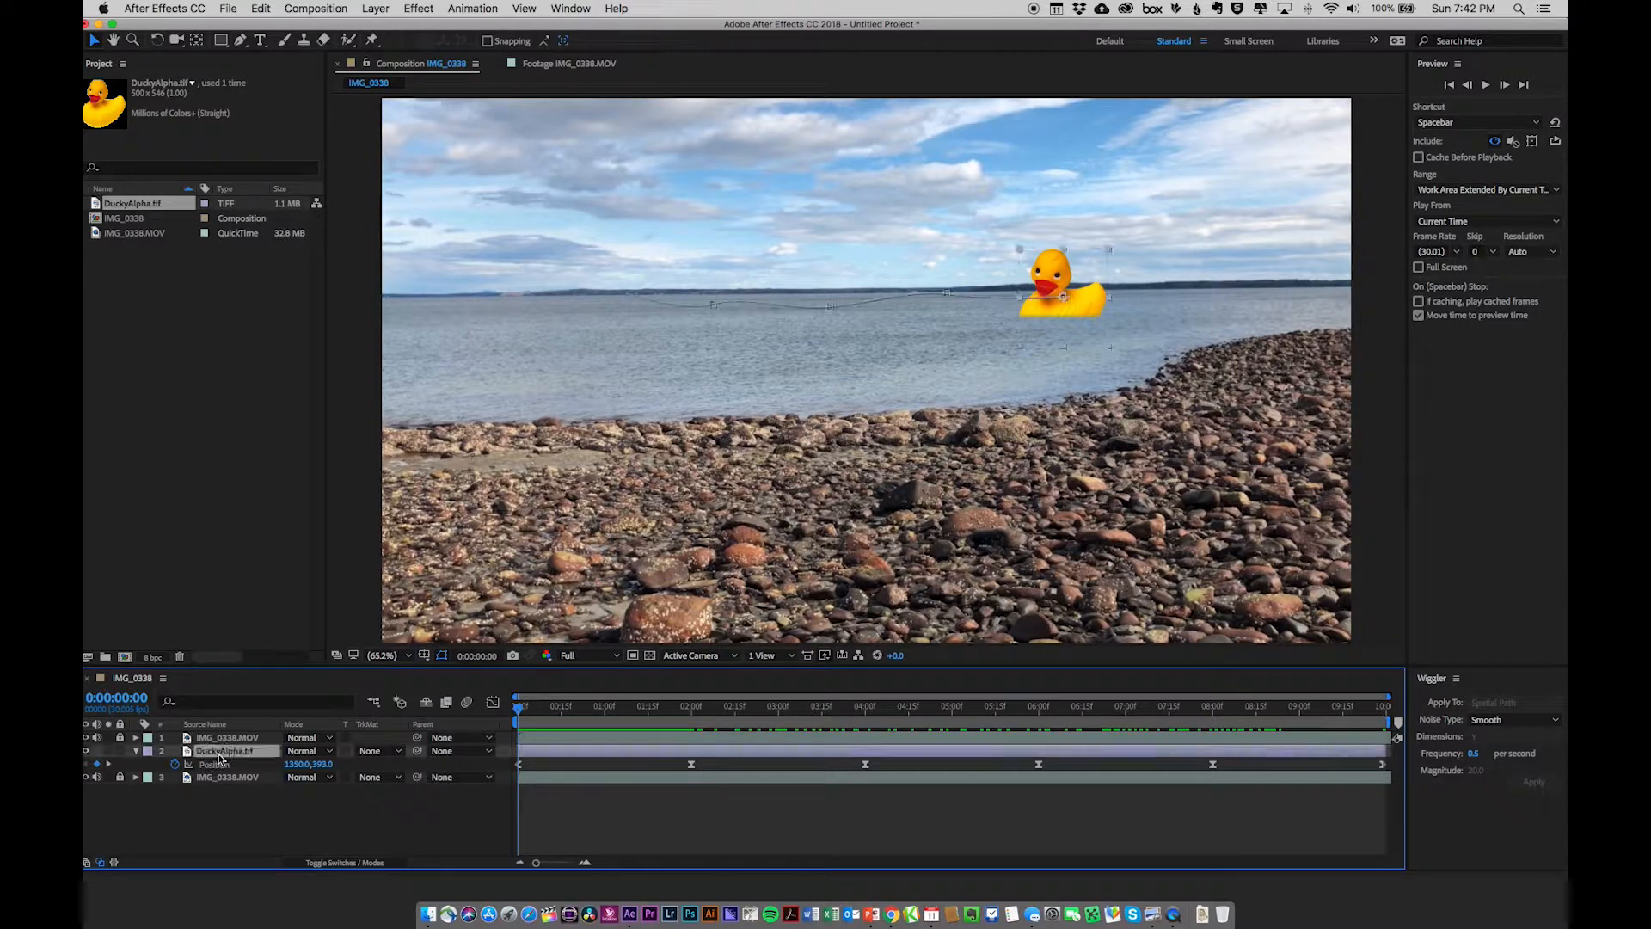
{"action": "key", "text": "r"}
{"action": "left_click", "coordinate": [175, 764]}
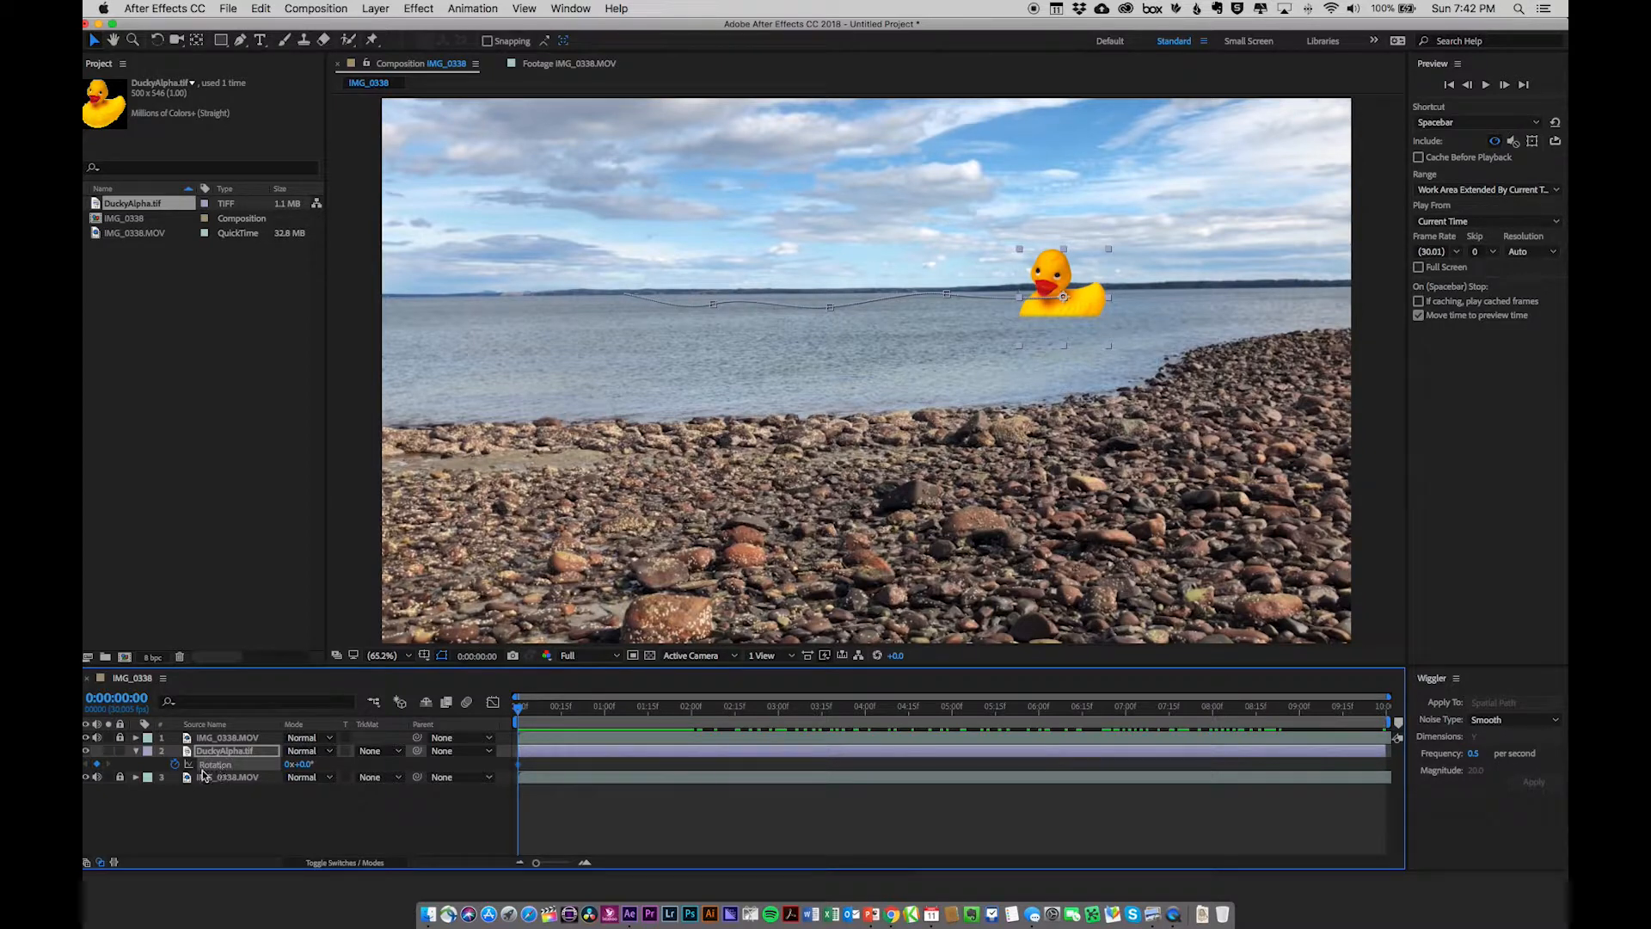
{"action": "left_click", "coordinate": [175, 764]}
{"action": "left_click", "coordinate": [462, 7]}
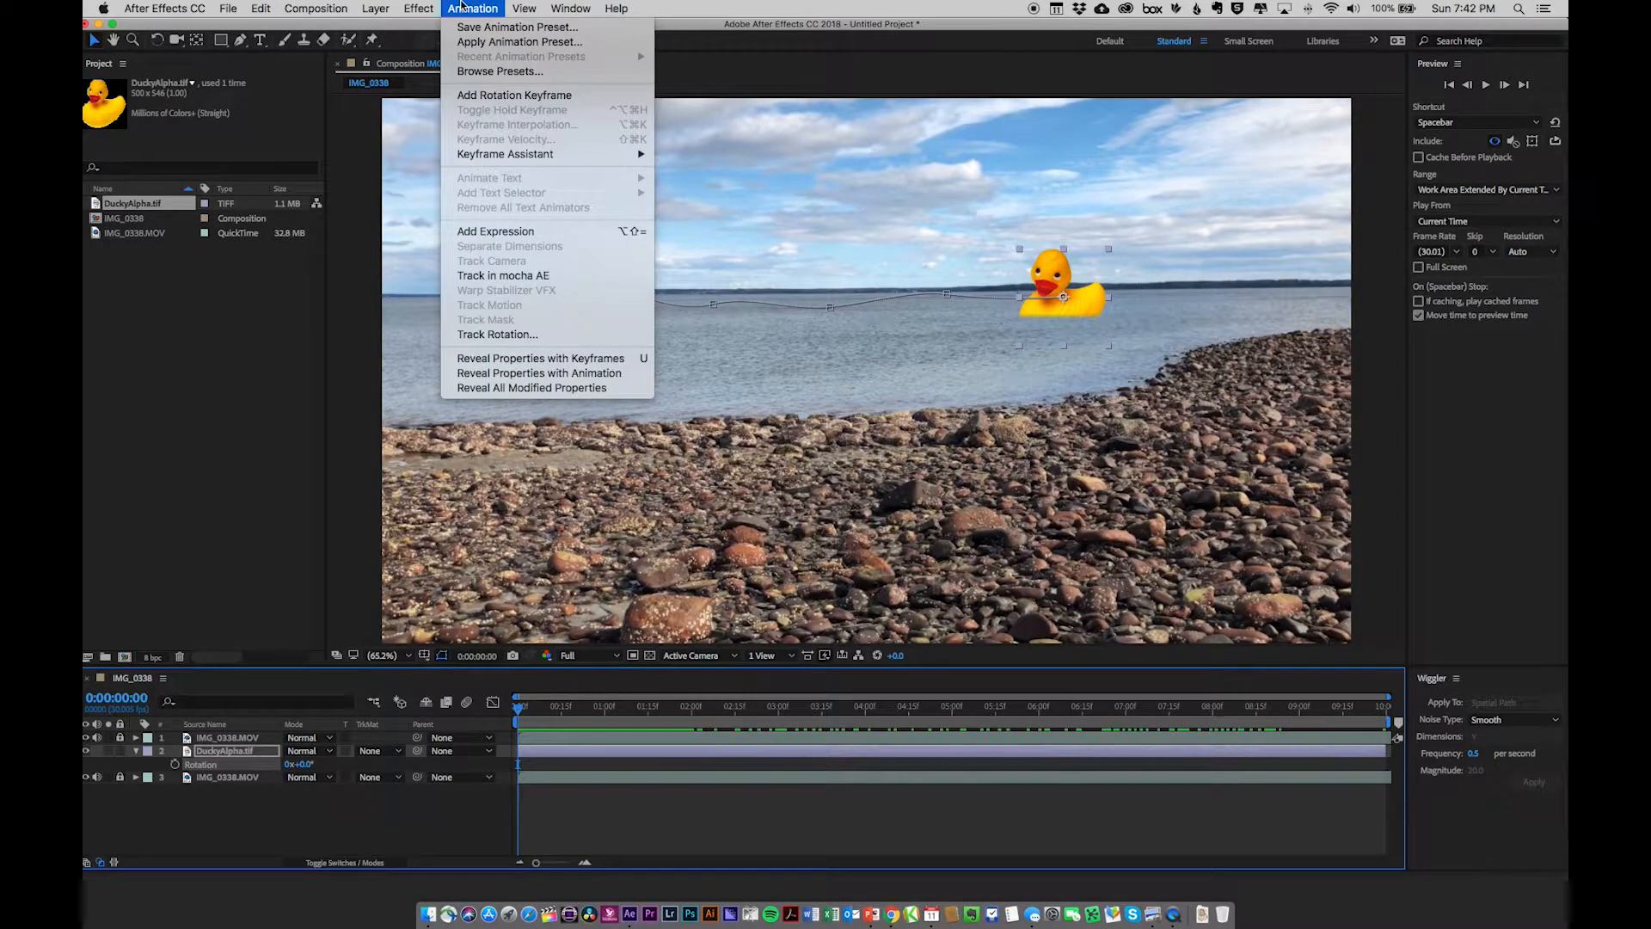
{"action": "left_click", "coordinate": [534, 232]}
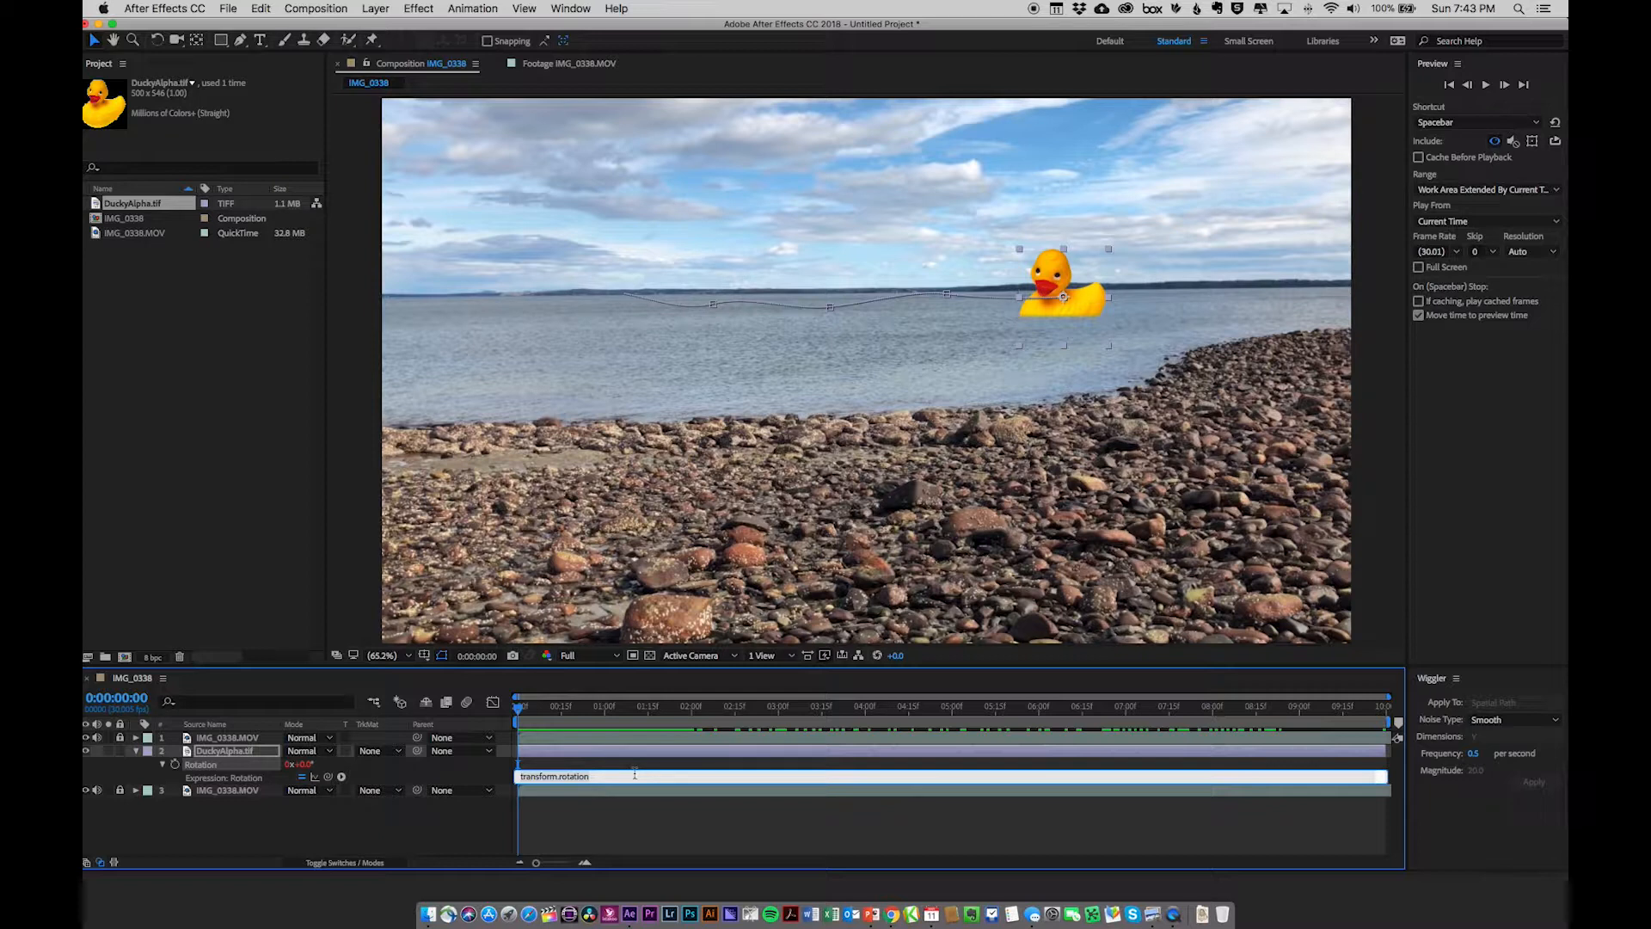
Reveal Position alongside Rotation and link the Rotation expression to the Y position minus 393: (transform.position[1])-393
{"action": "left_click", "coordinate": [221, 754]}
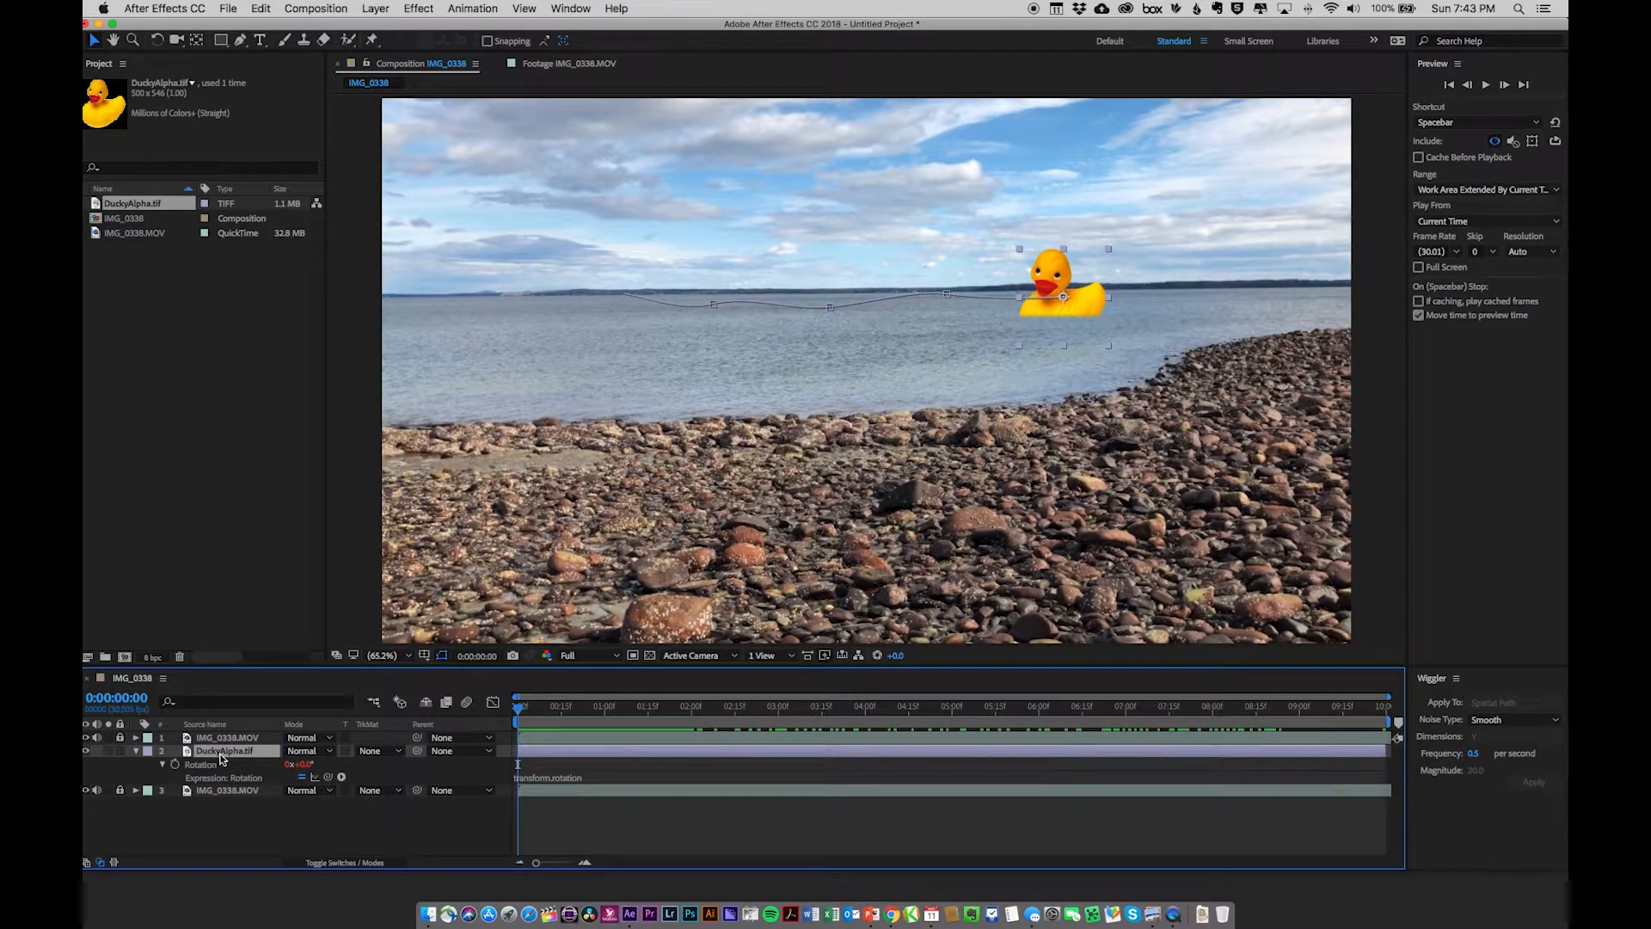
{"action": "key", "text": "shift+p"}
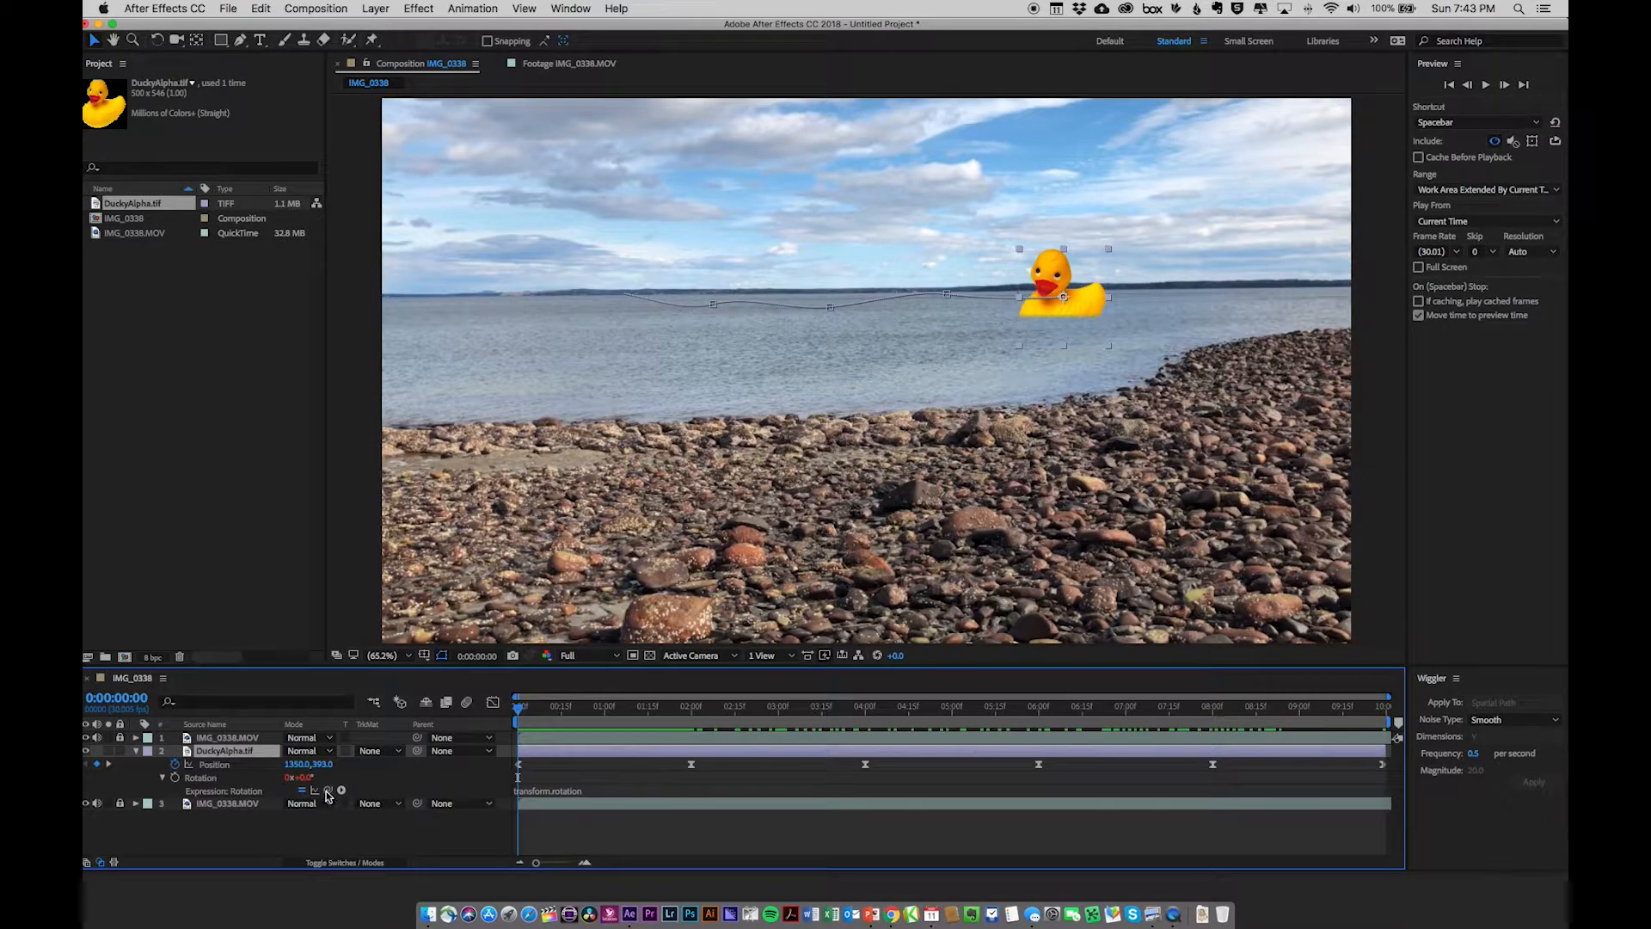
{"action": "left_click_drag", "start_coordinate": [328, 790], "coordinate": [324, 765]}
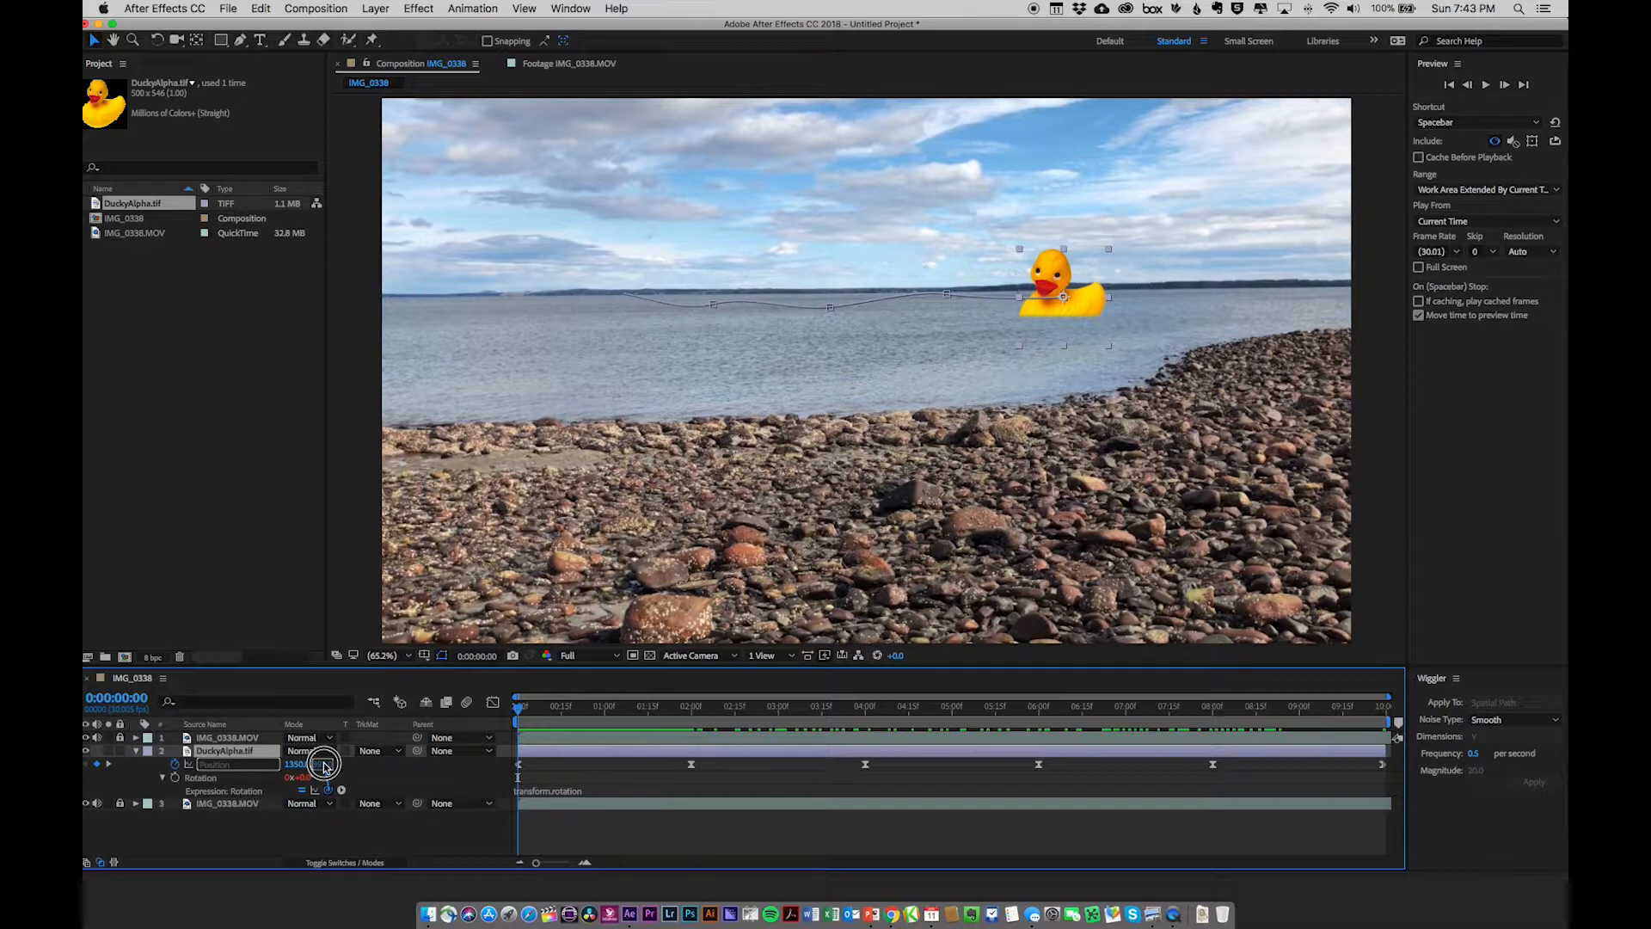
{"action": "left_click_drag", "start_coordinate": [325, 764], "coordinate": [324, 765]}
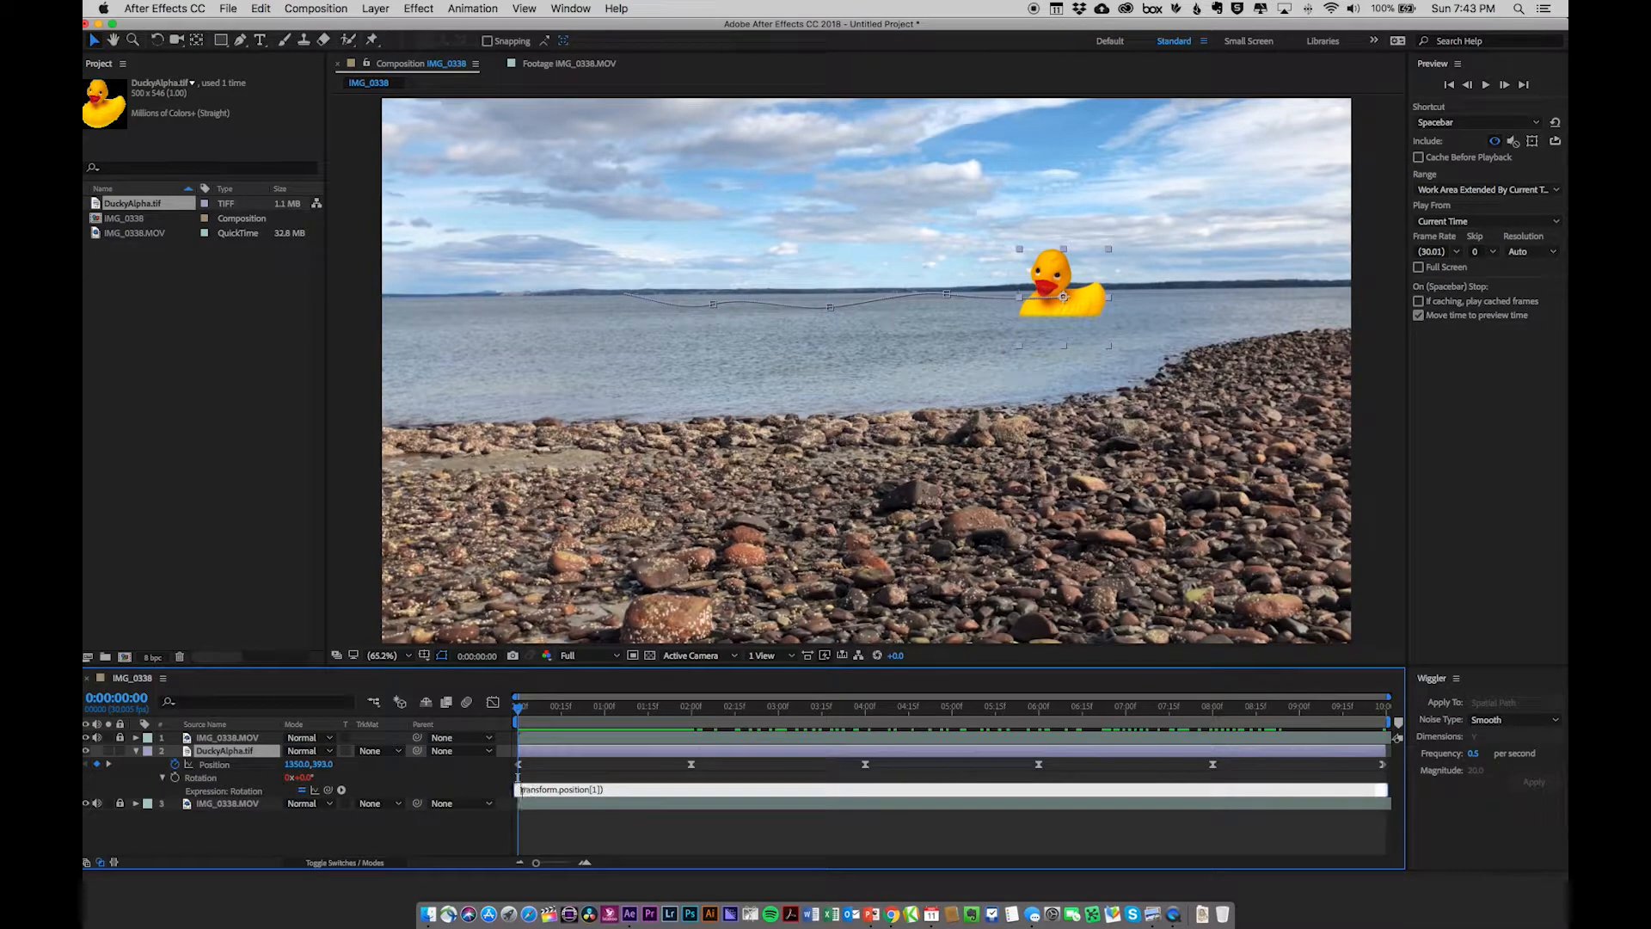
{"action": "type", "text": "("}
{"action": "left_click", "coordinate": [472, 838]}
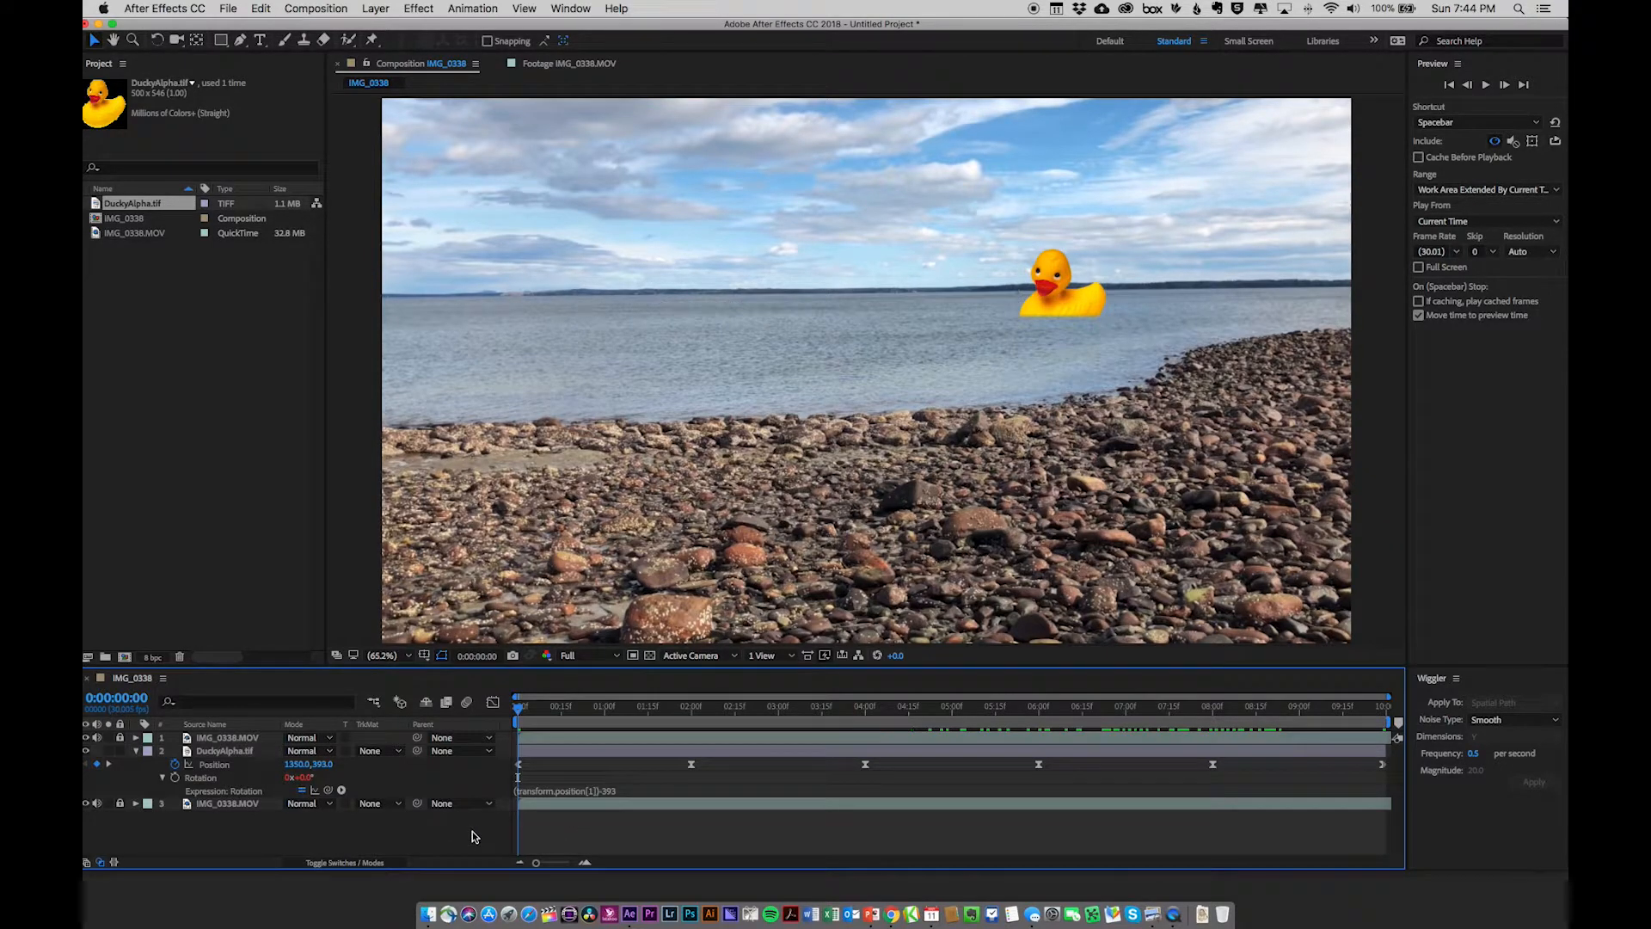
Preview the duck's position-driven rocking and return to the first frame
{"action": "key", "text": "space"}
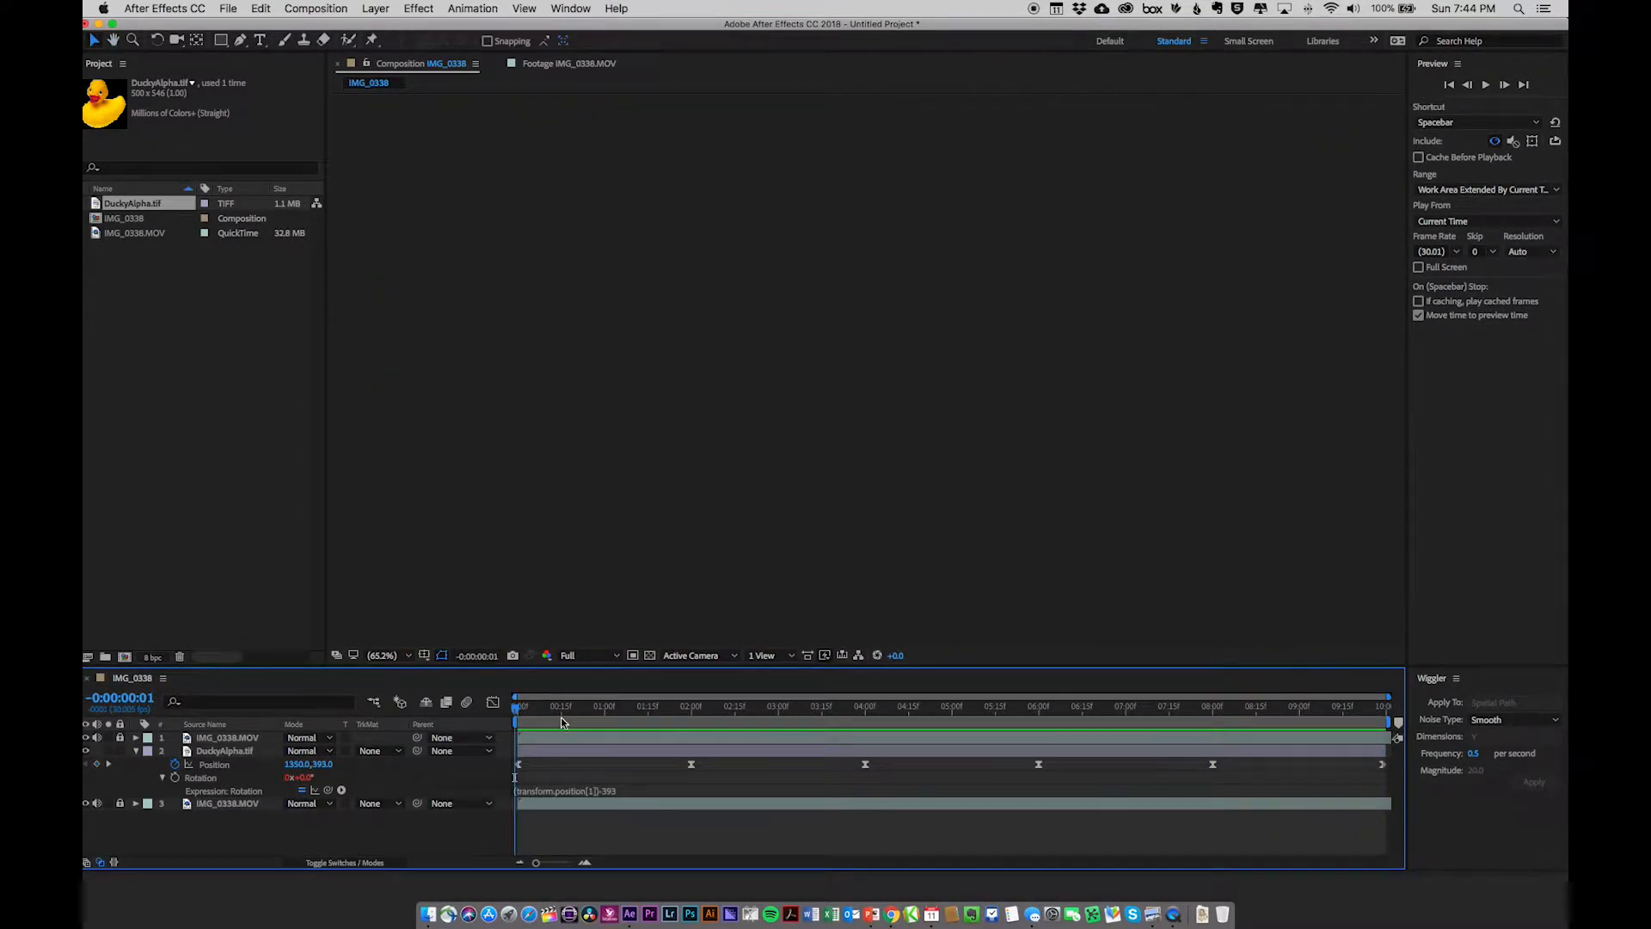
{"action": "left_click", "coordinate": [561, 717]}
{"action": "left_click_drag", "start_coordinate": [561, 717], "coordinate": [472, 715]}
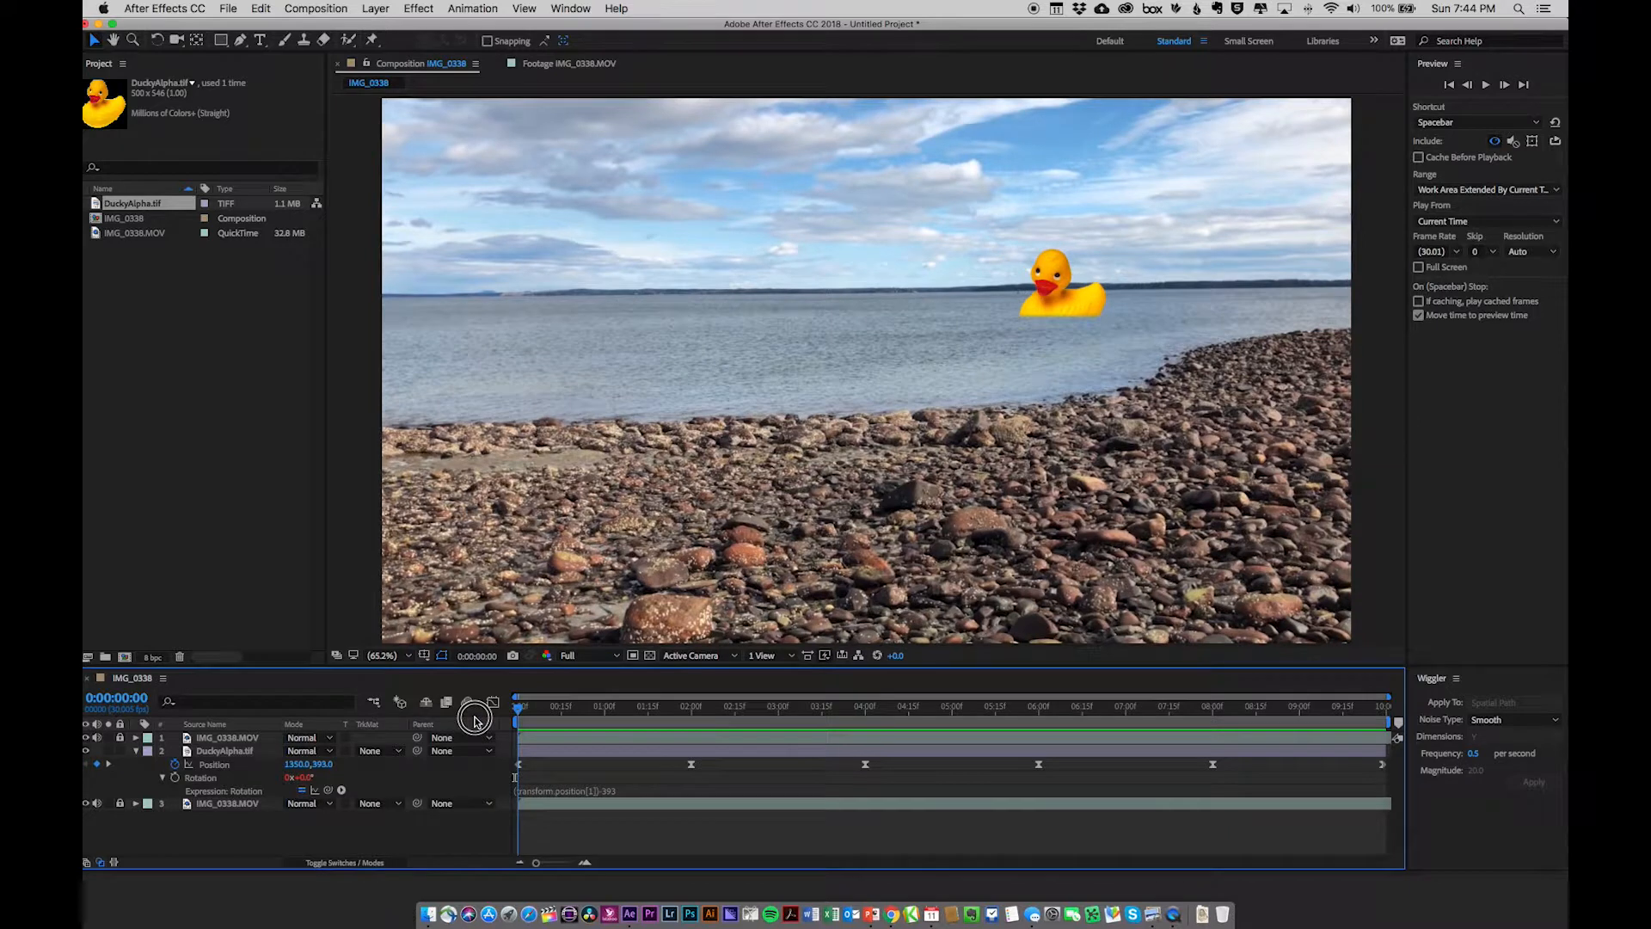
Extend the duck's Rotation expression to ((transform.position[1])-393)/2 and preview the softened rocking
{"action": "left_click", "coordinate": [632, 790]}
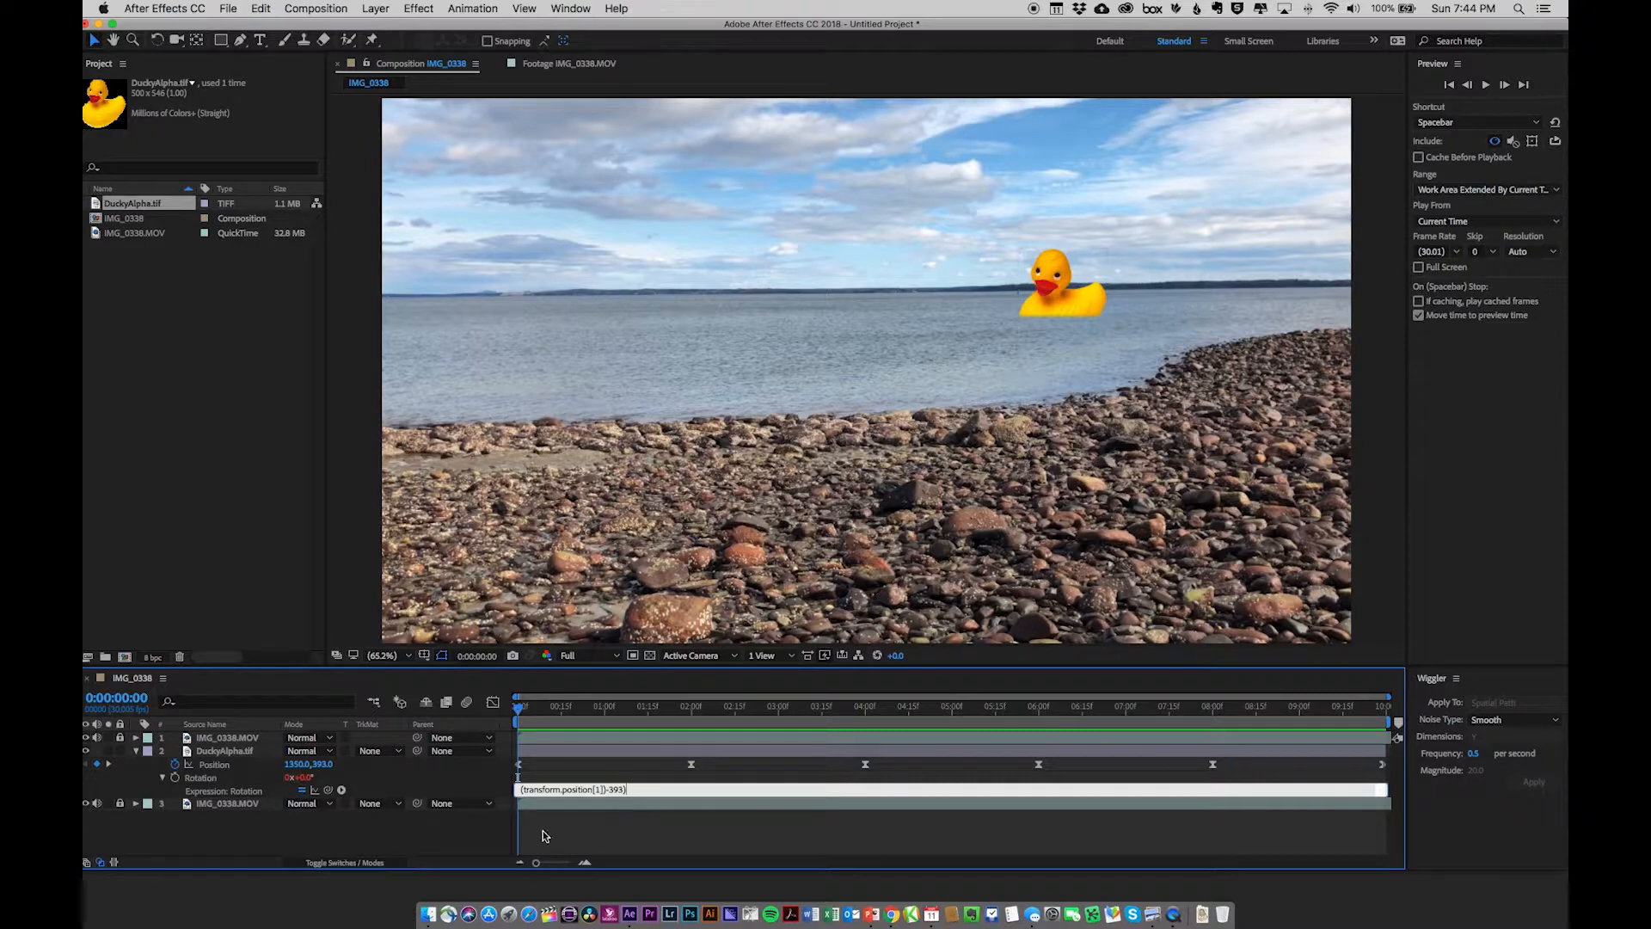
{"action": "type", "text": "("}
{"action": "left_click", "coordinate": [657, 832]}
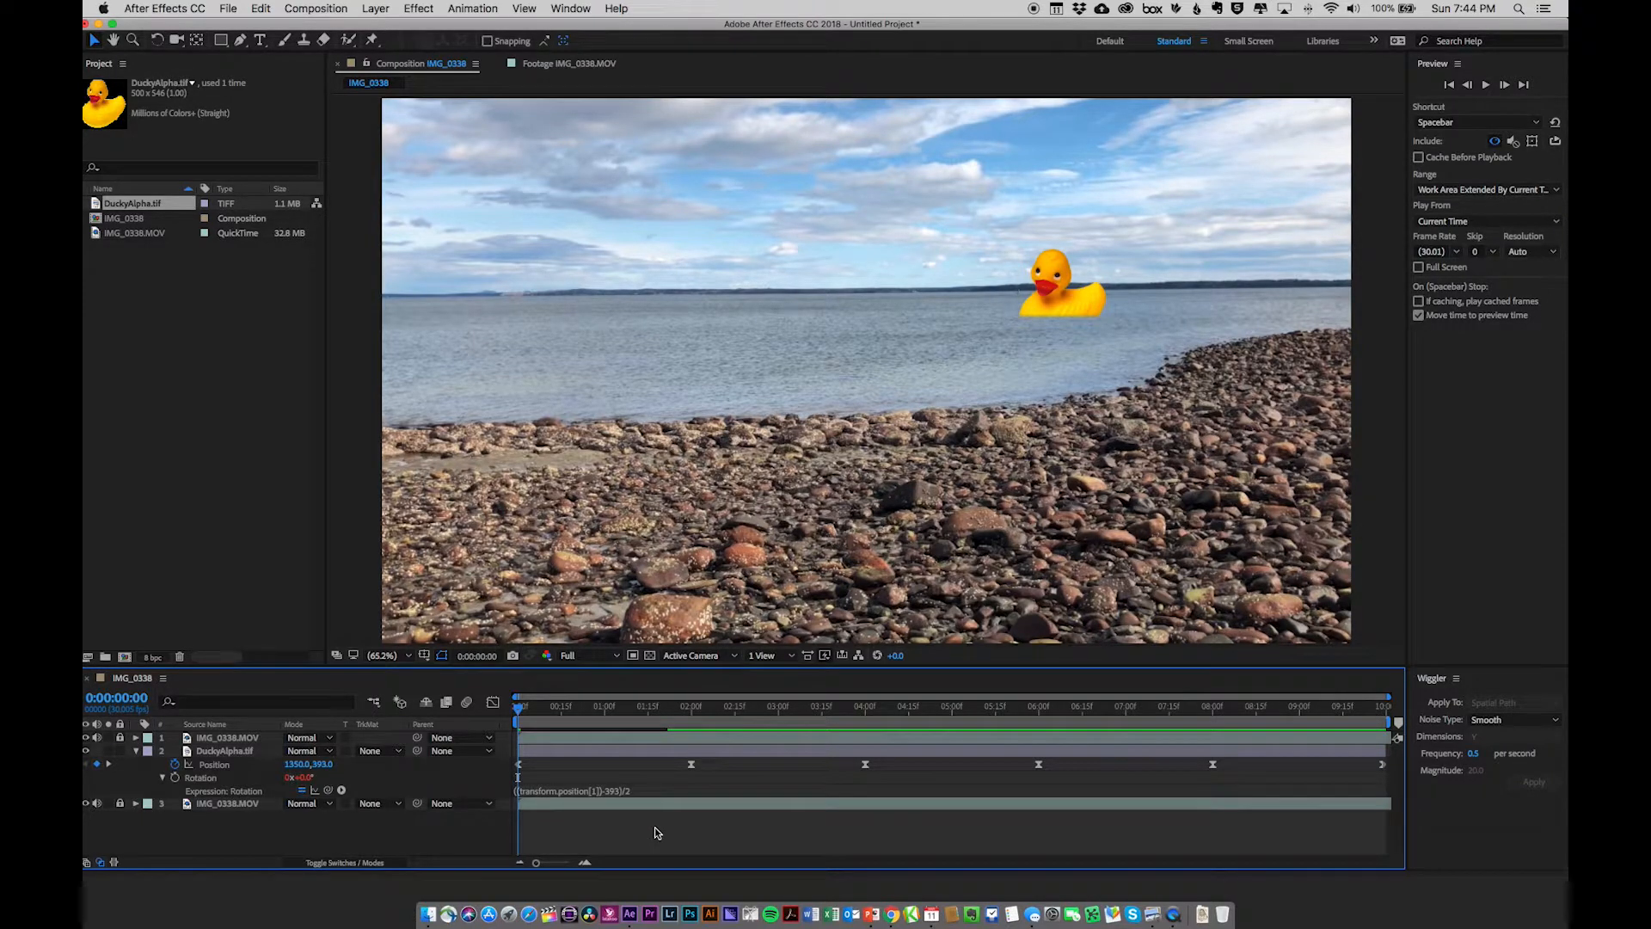
{"action": "key", "text": "space"}
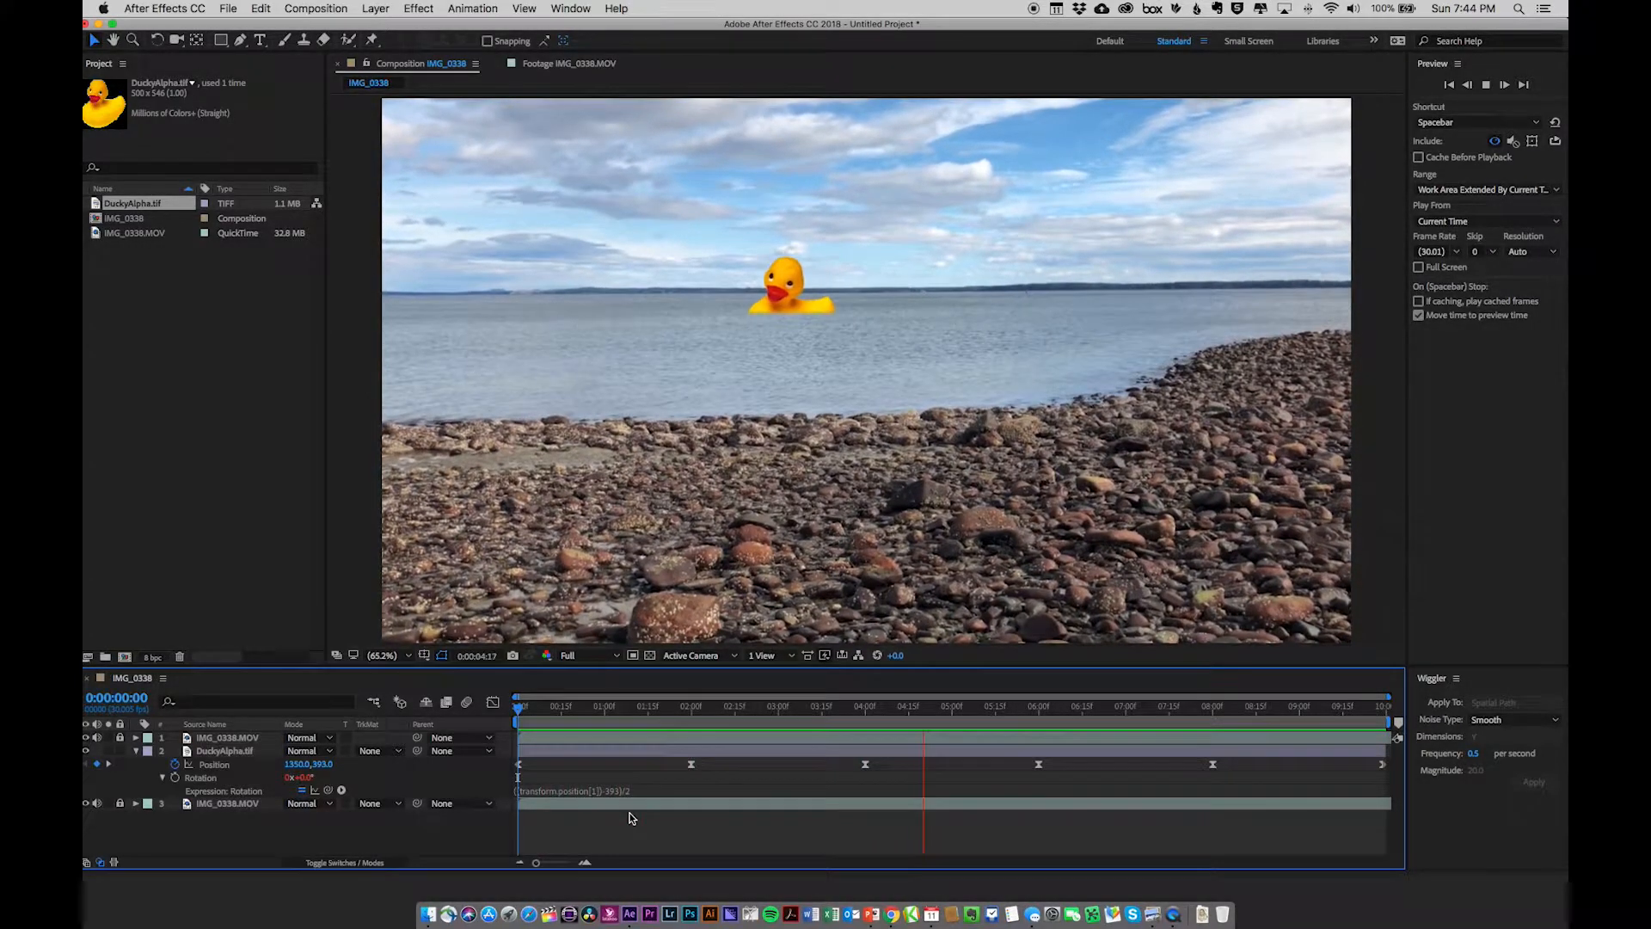
{"action": "key", "text": "space"}
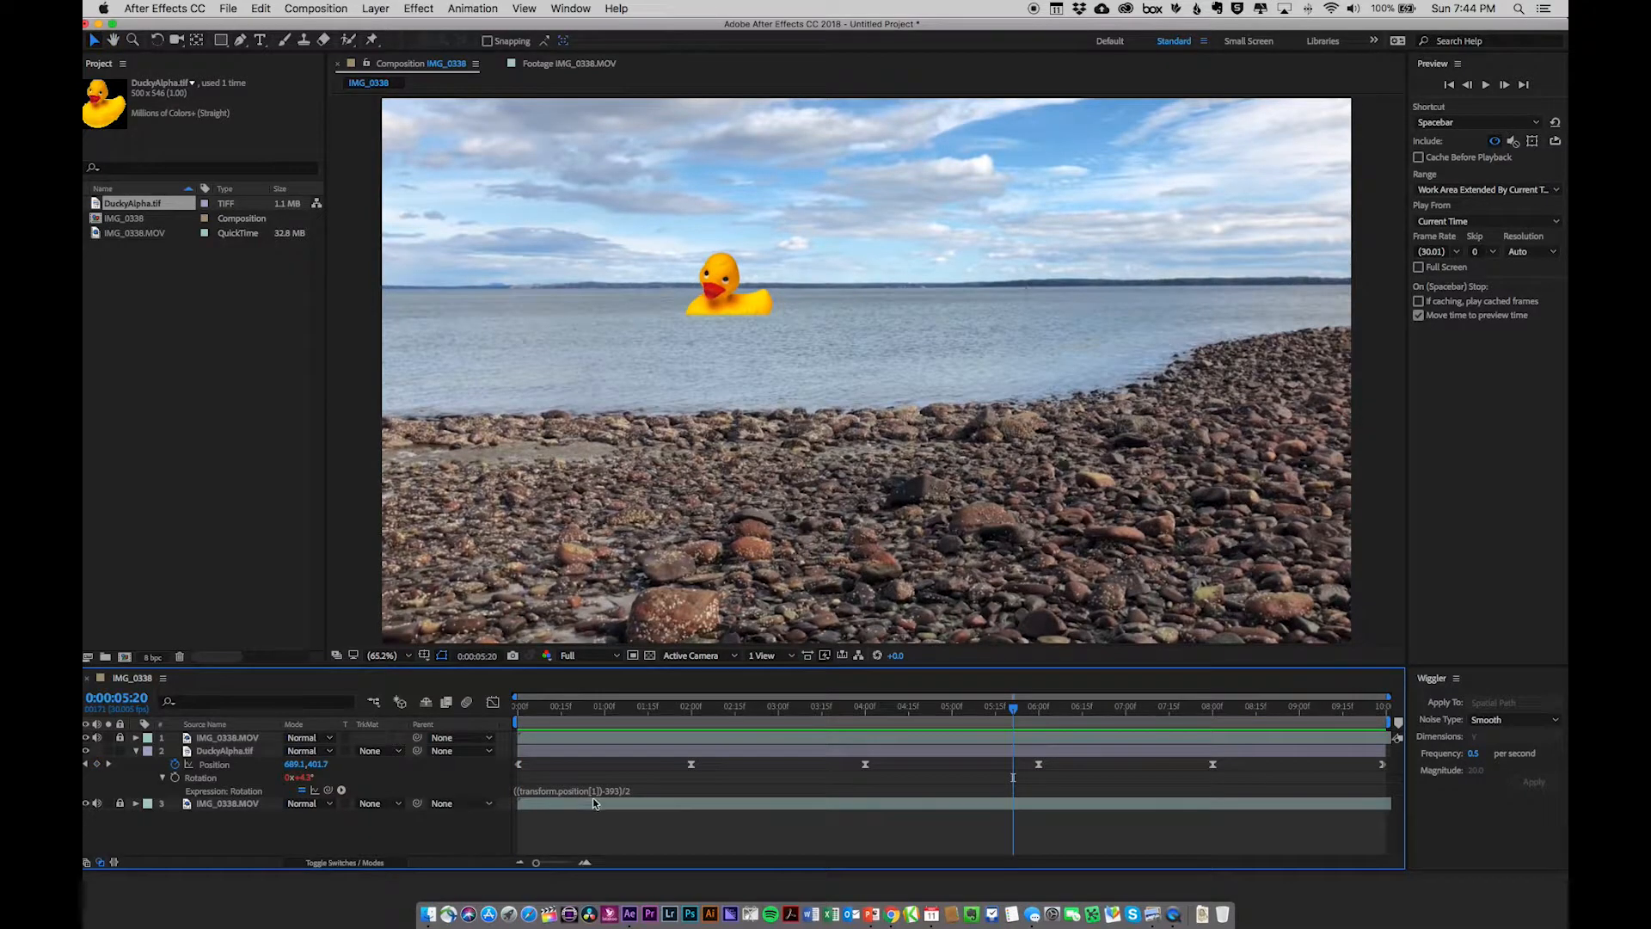
Change the divisor in the duck's Rotation expression to 3, giving ((transform.position[1])-393)/3
{"action": "left_click", "coordinate": [617, 791]}
{"action": "left_click", "coordinate": [644, 789]}
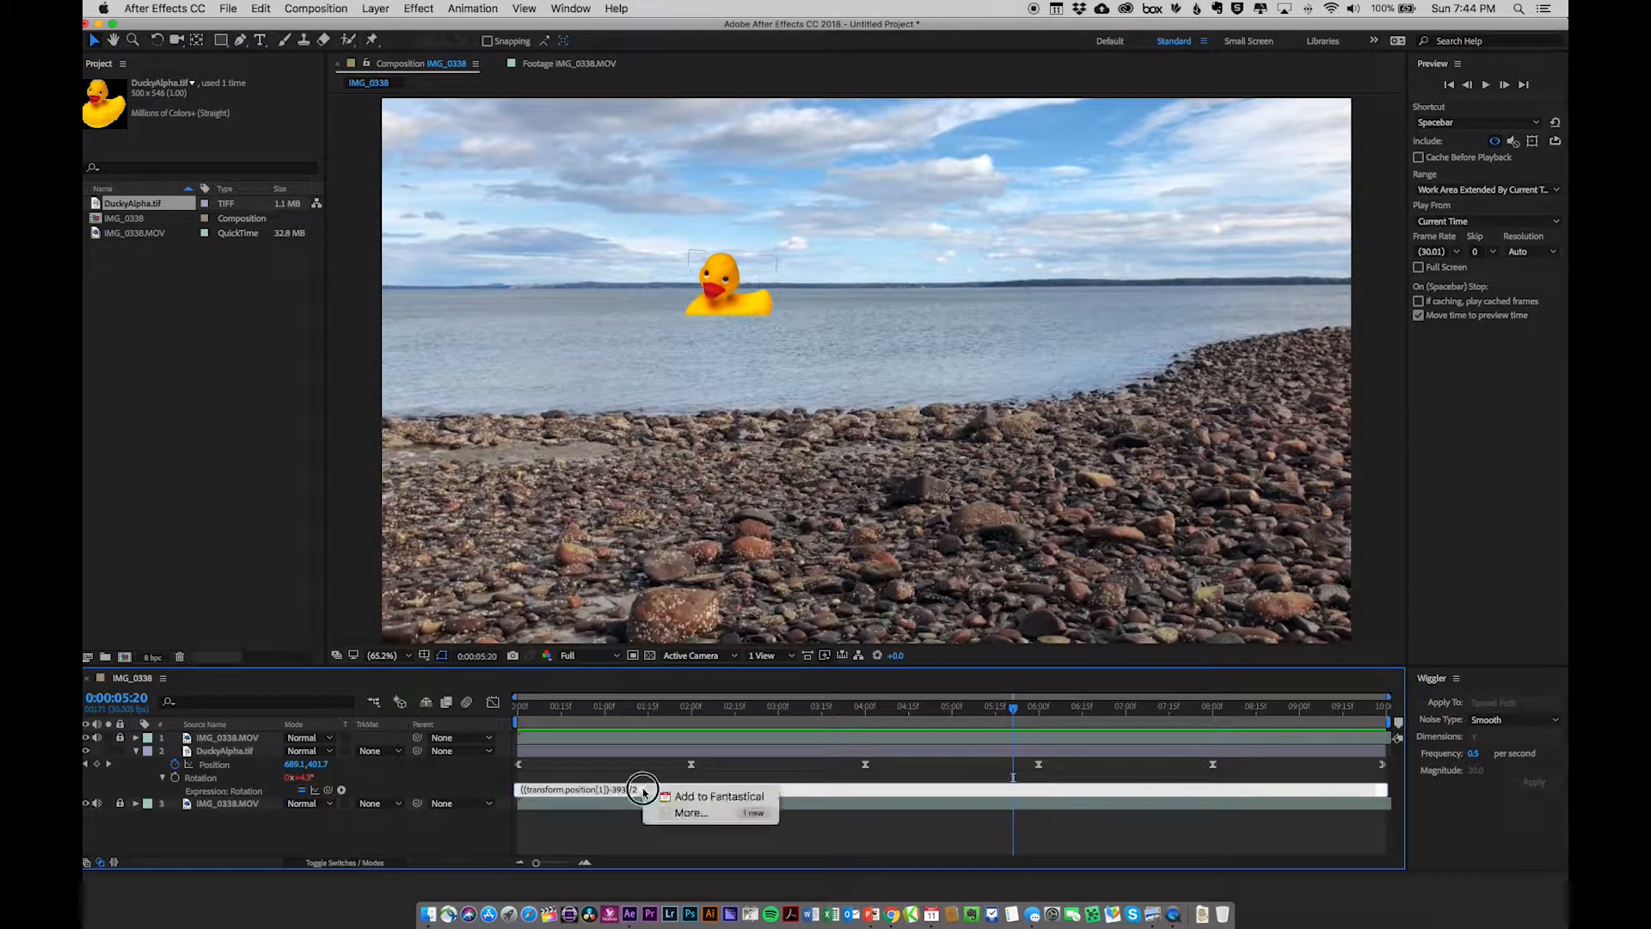
{"action": "left_click", "coordinate": [632, 789]}
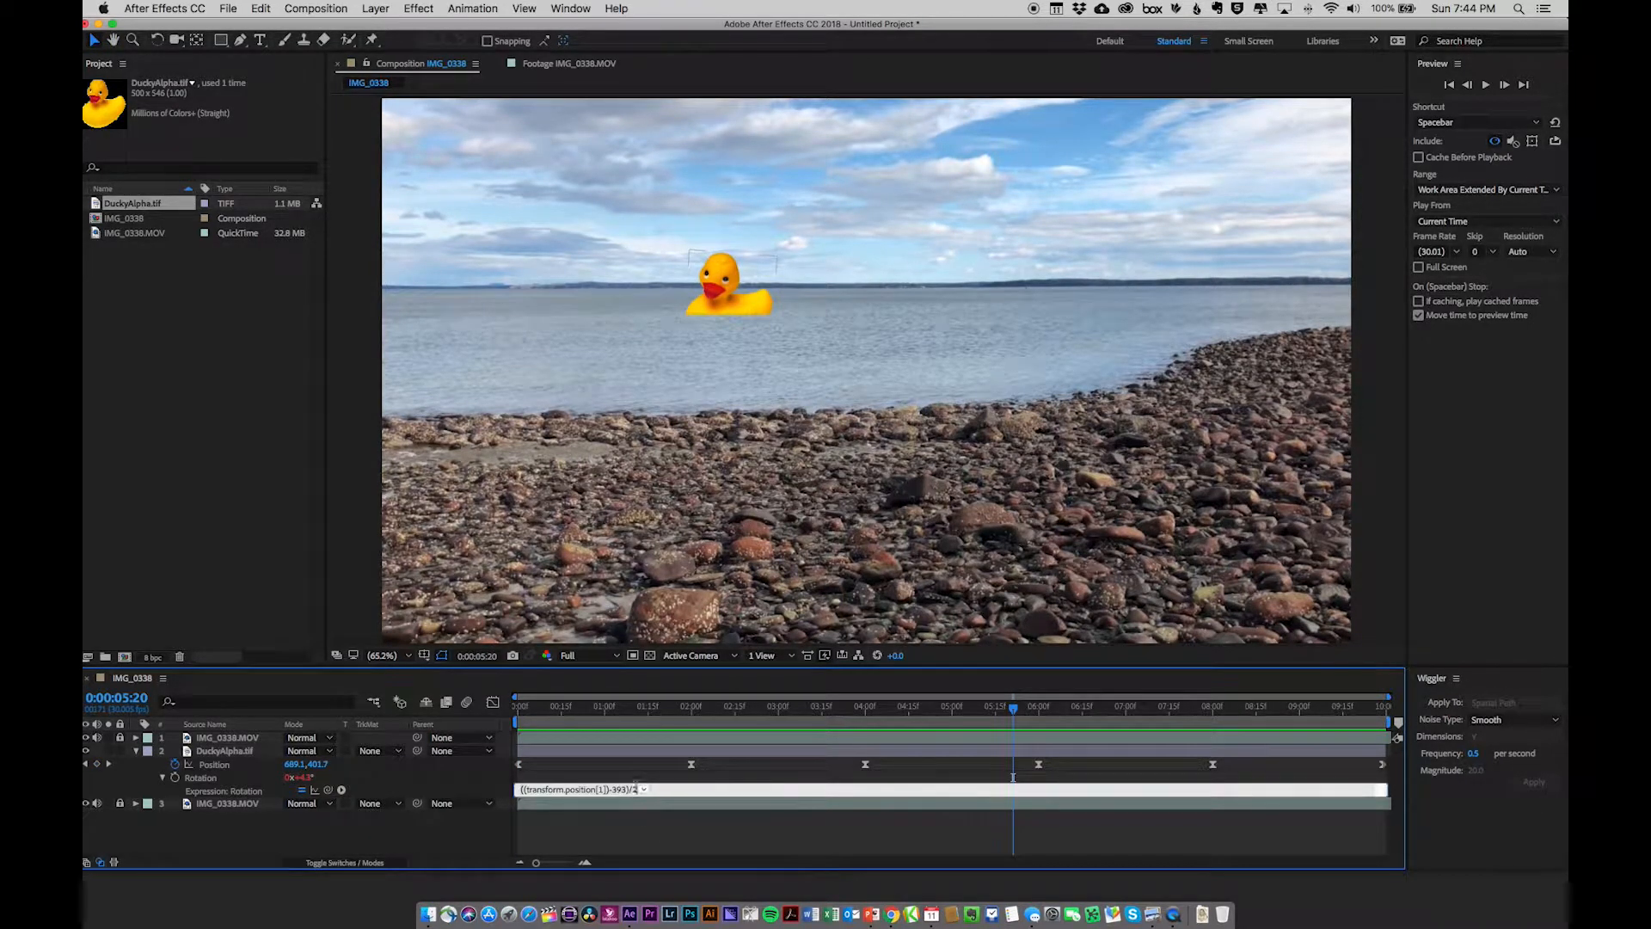
{"action": "key", "text": "BackSpace"}
{"action": "type", "text": "3"}
{"action": "left_click", "coordinate": [641, 828]}
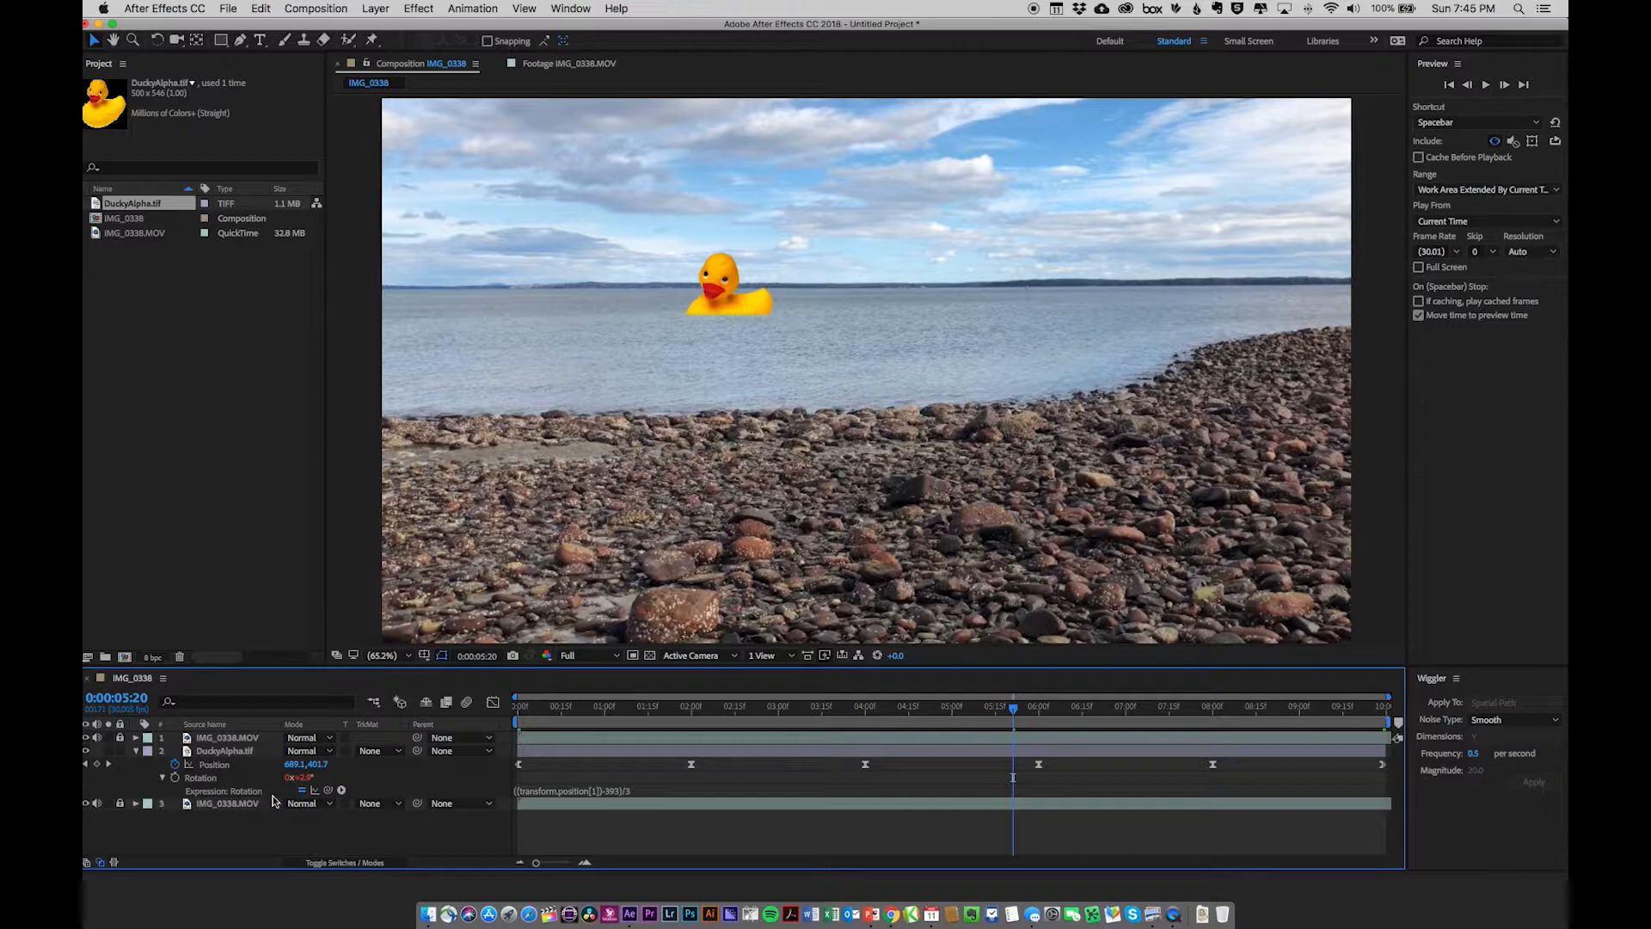
Preview the duck's drift and rocking from the first frame, and return to the start
{"action": "left_click_drag", "start_coordinate": [553, 713], "coordinate": [493, 722]}
{"action": "key", "text": "space"}
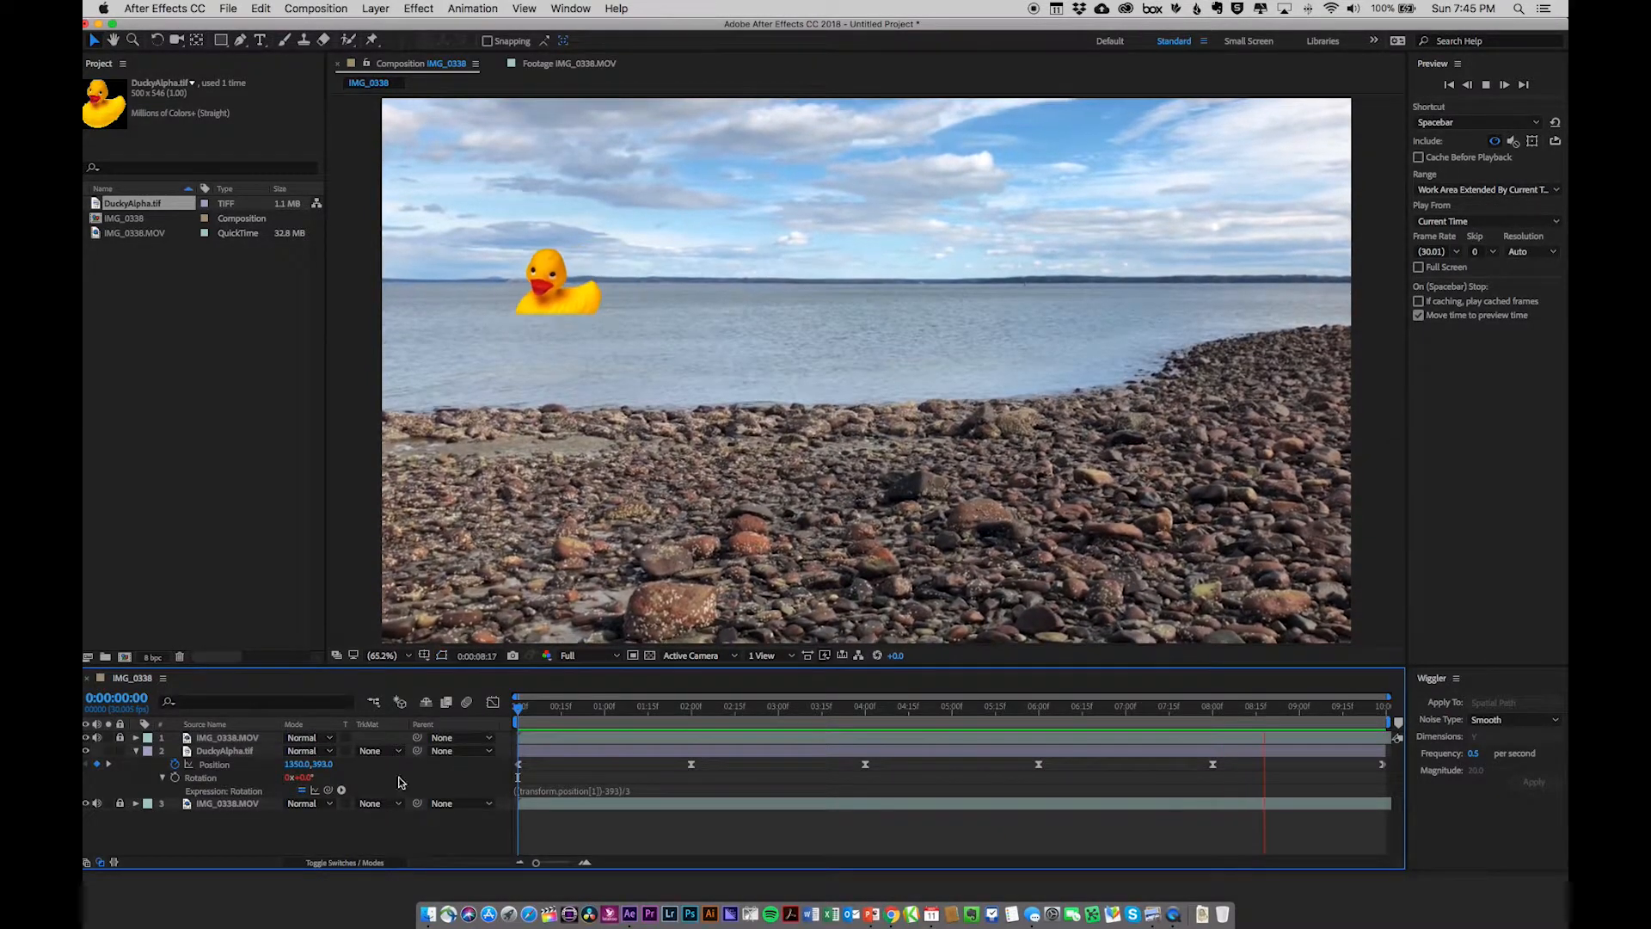
{"action": "left_click_drag", "start_coordinate": [596, 712], "coordinate": [451, 723]}
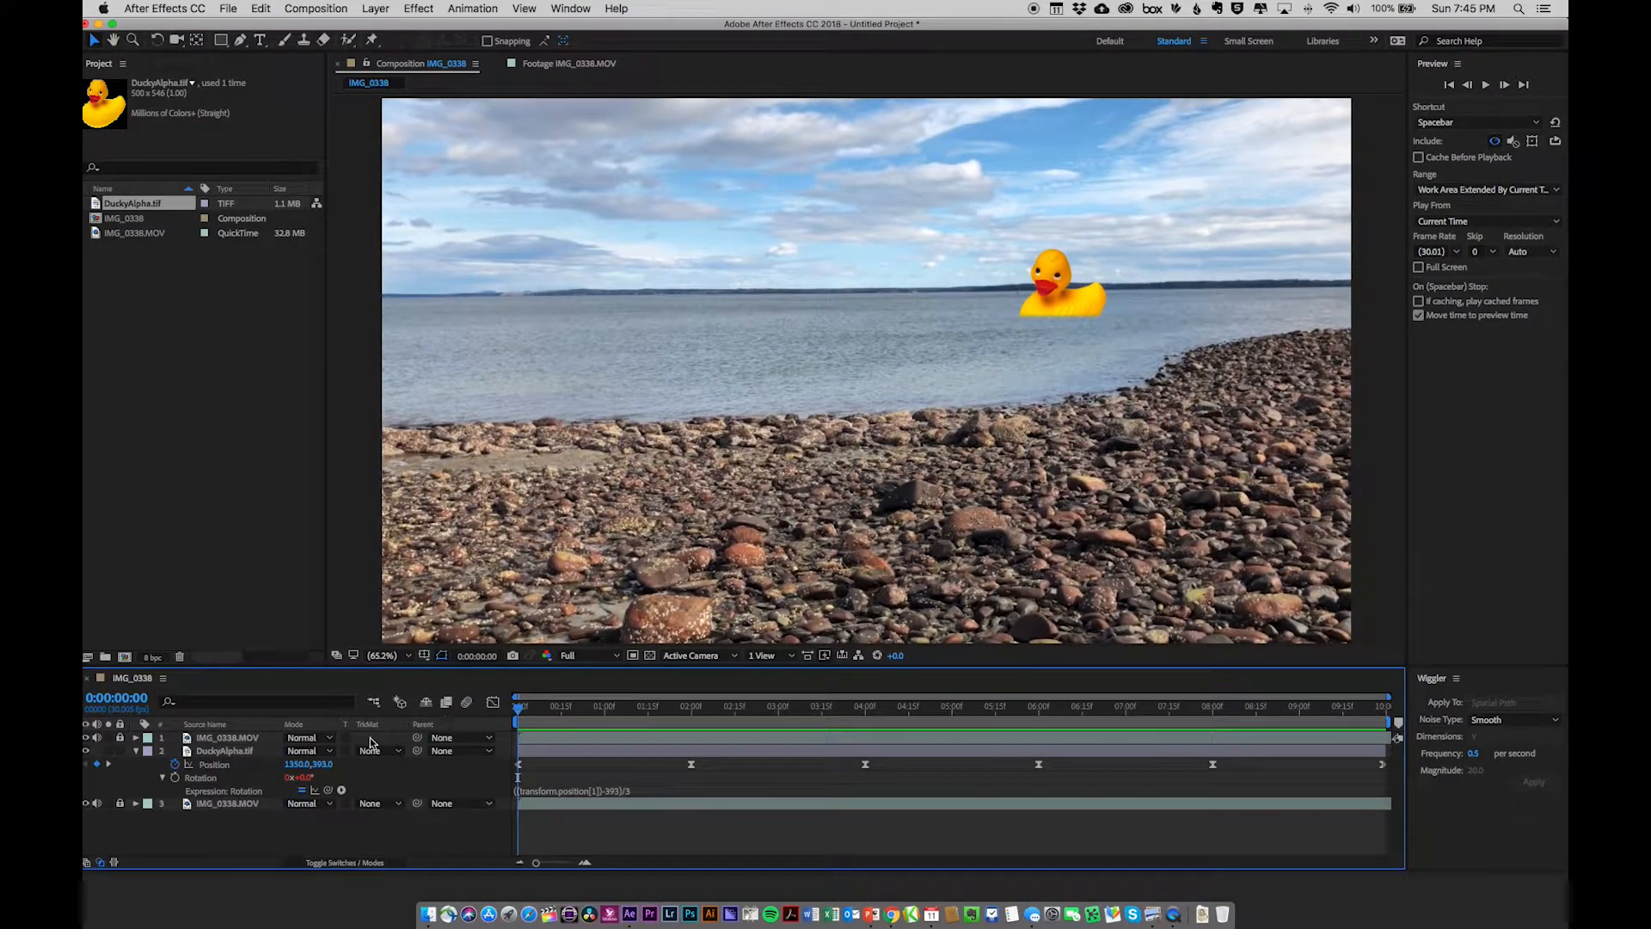
Duplicate the DuckyAlpha.tif layer
{"action": "left_click", "coordinate": [232, 752]}
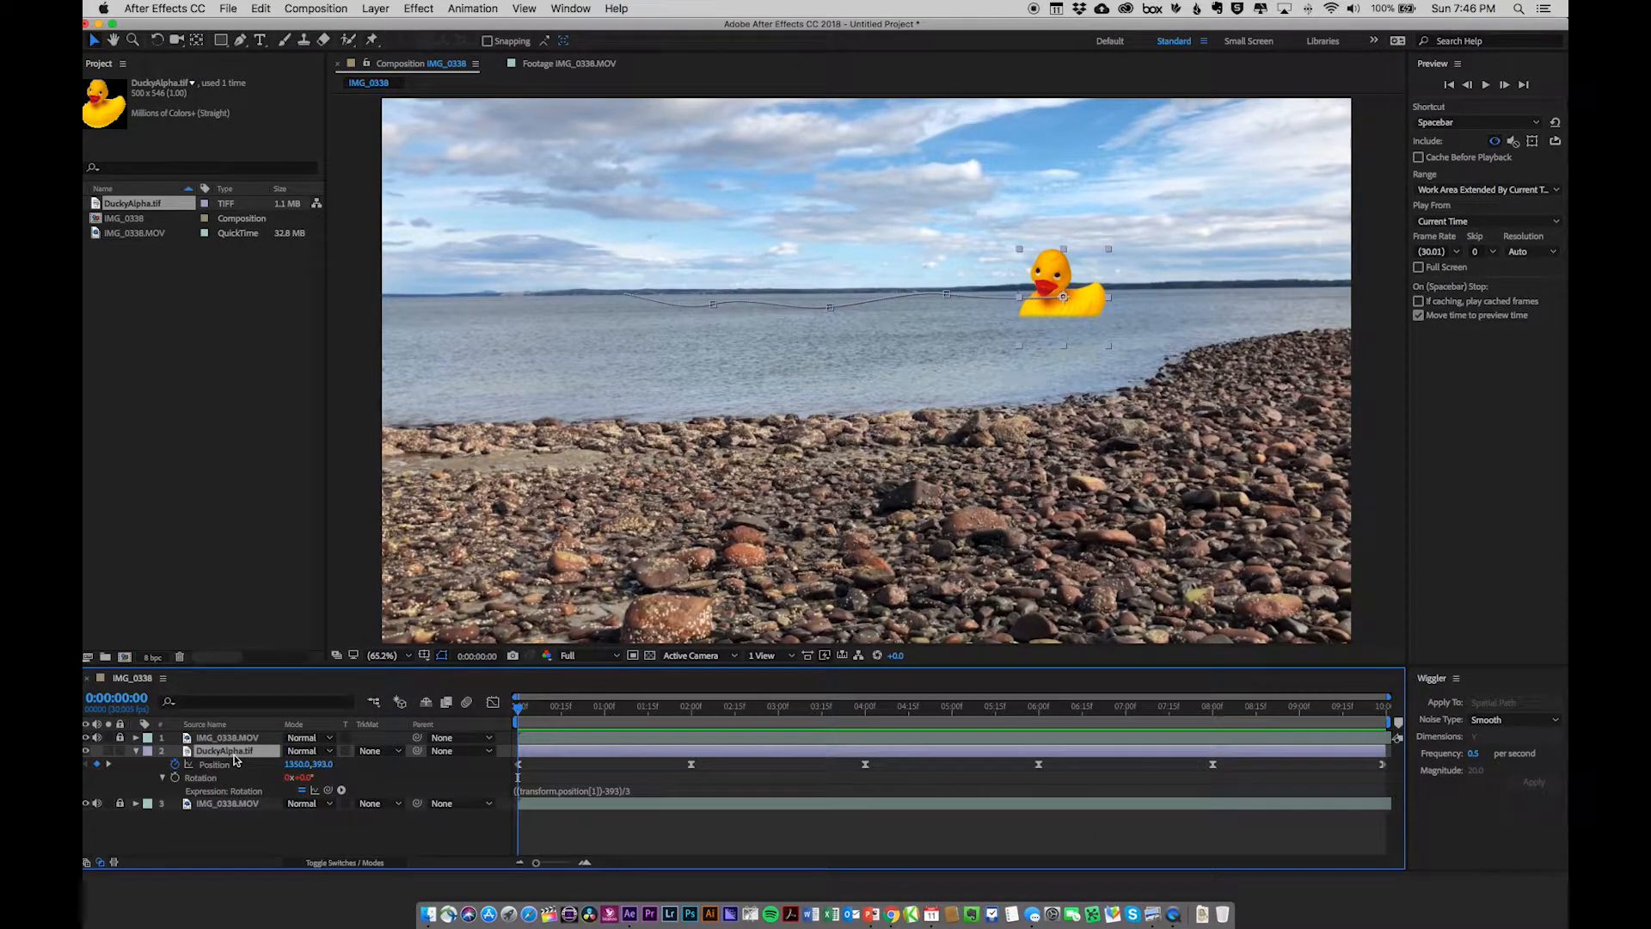
{"action": "key", "text": "super+d"}
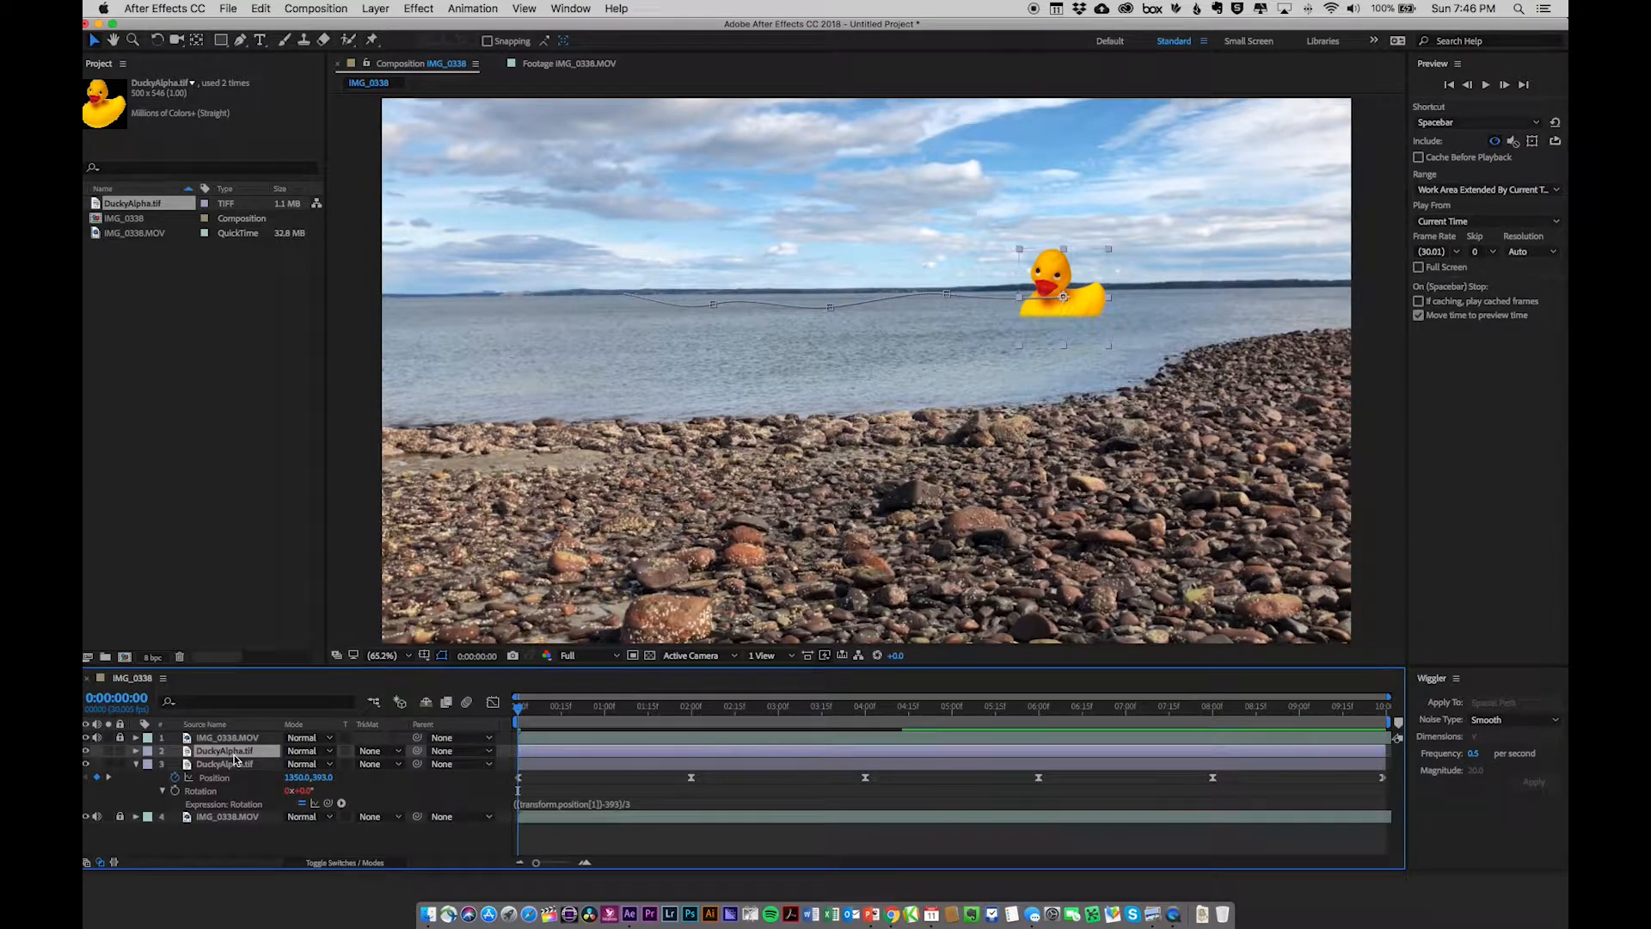
Move the duplicate duck layer to the top of the layer stack and flip it upside down with a vertical Scale of -35%
{"action": "left_click_drag", "start_coordinate": [235, 758], "coordinate": [237, 738]}
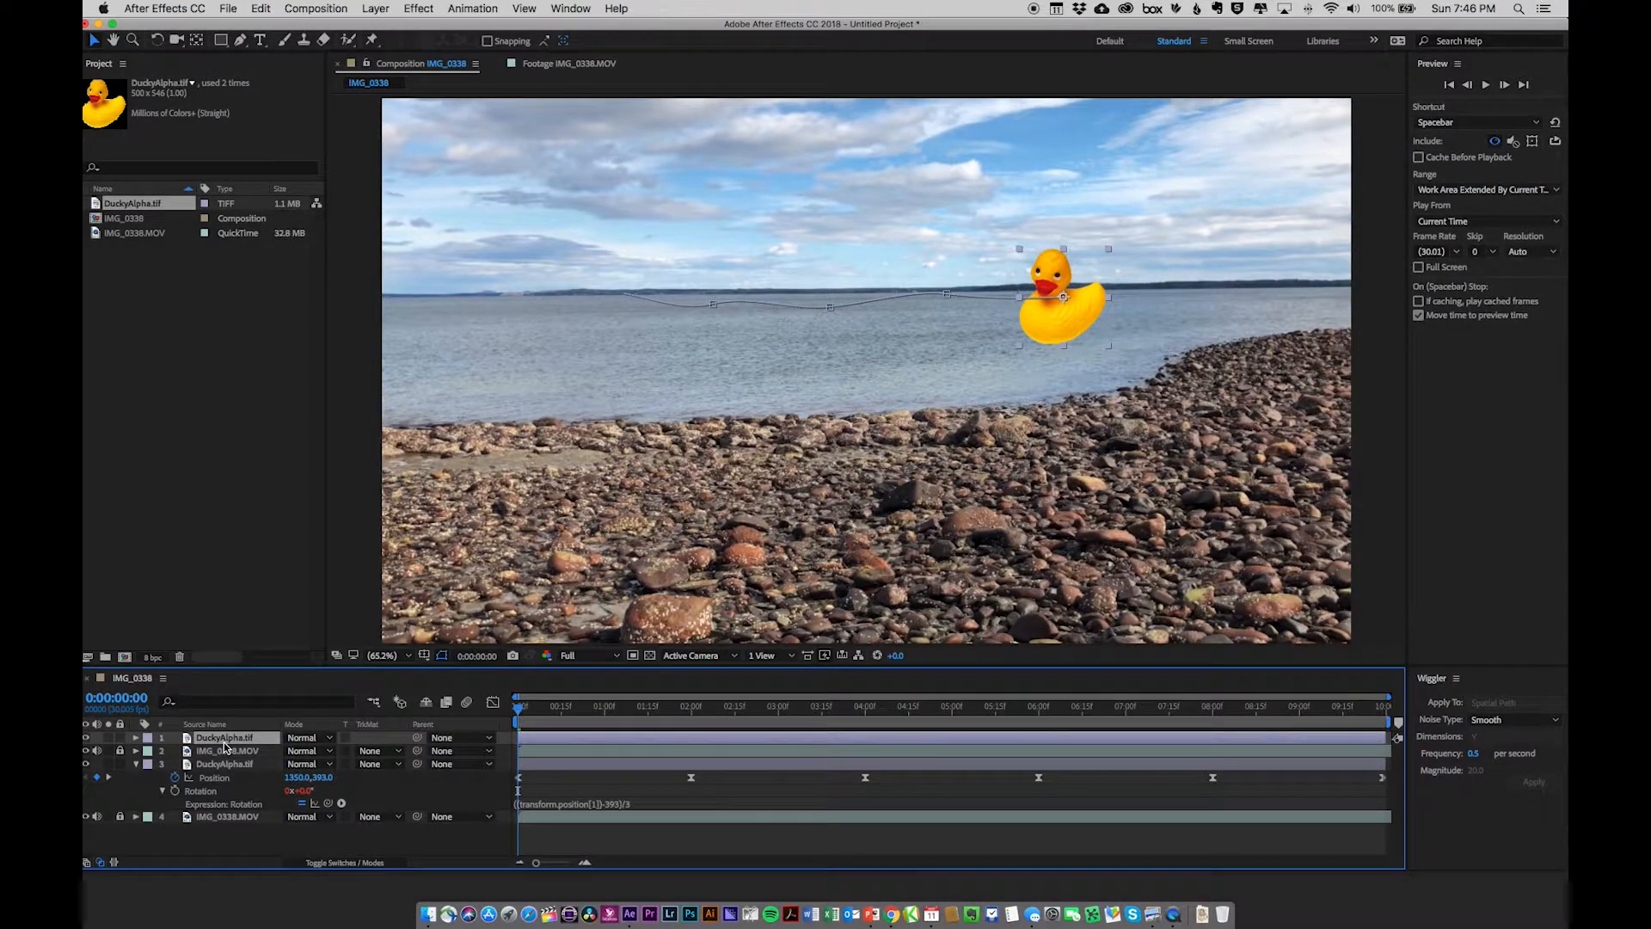
{"action": "key", "text": "s"}
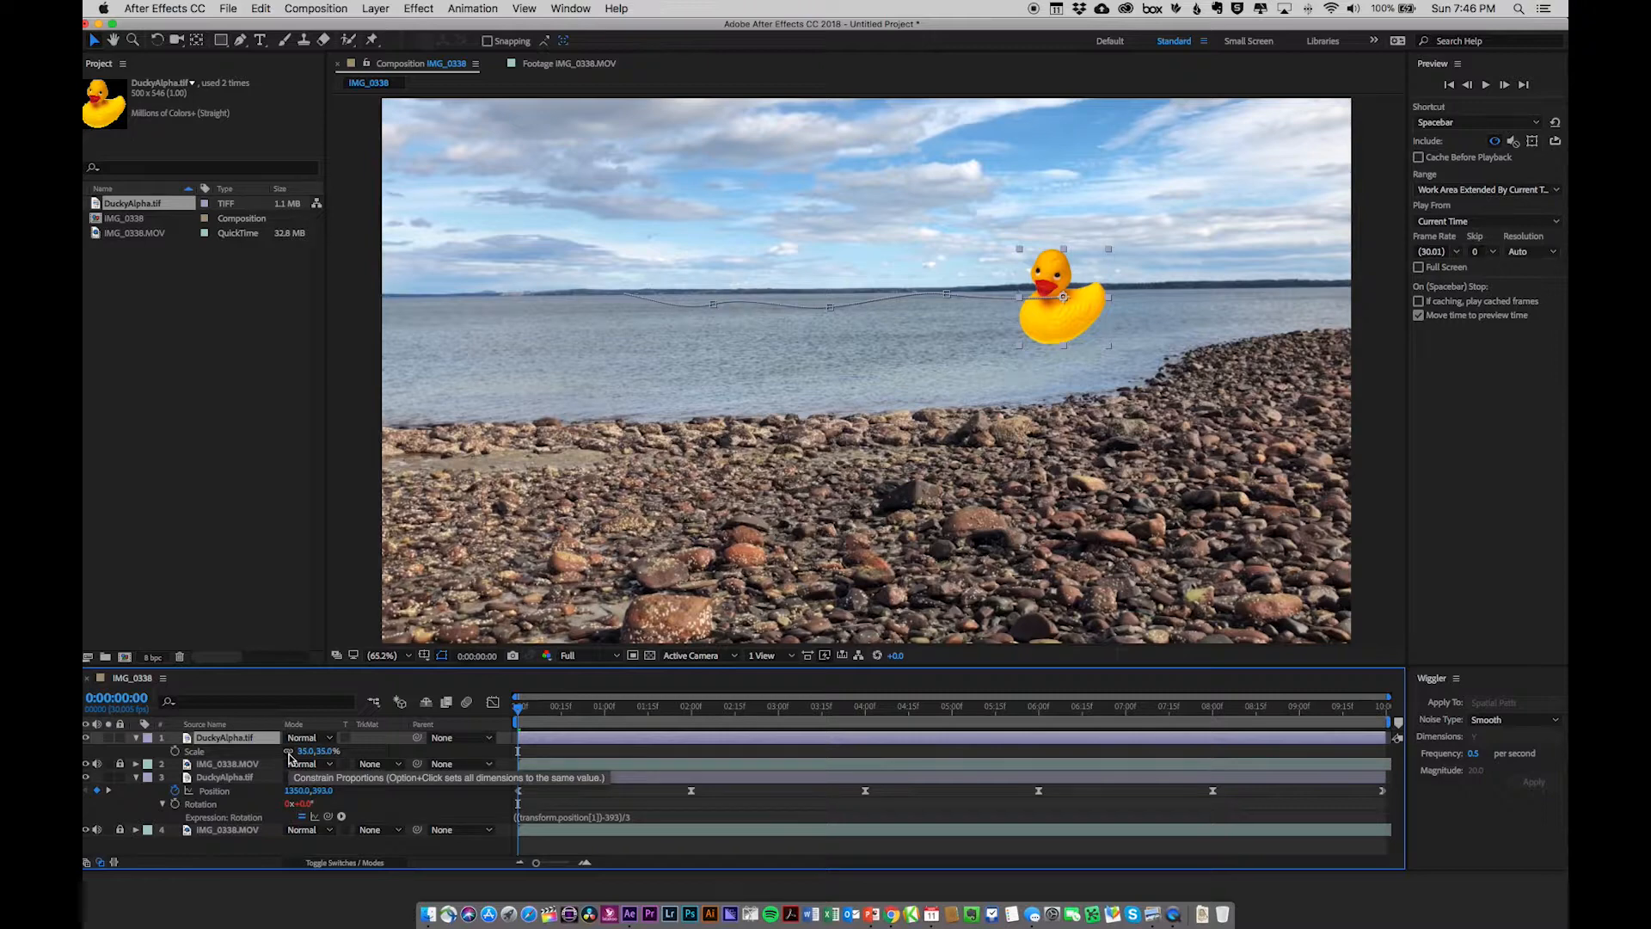
{"action": "left_click", "coordinate": [327, 751]}
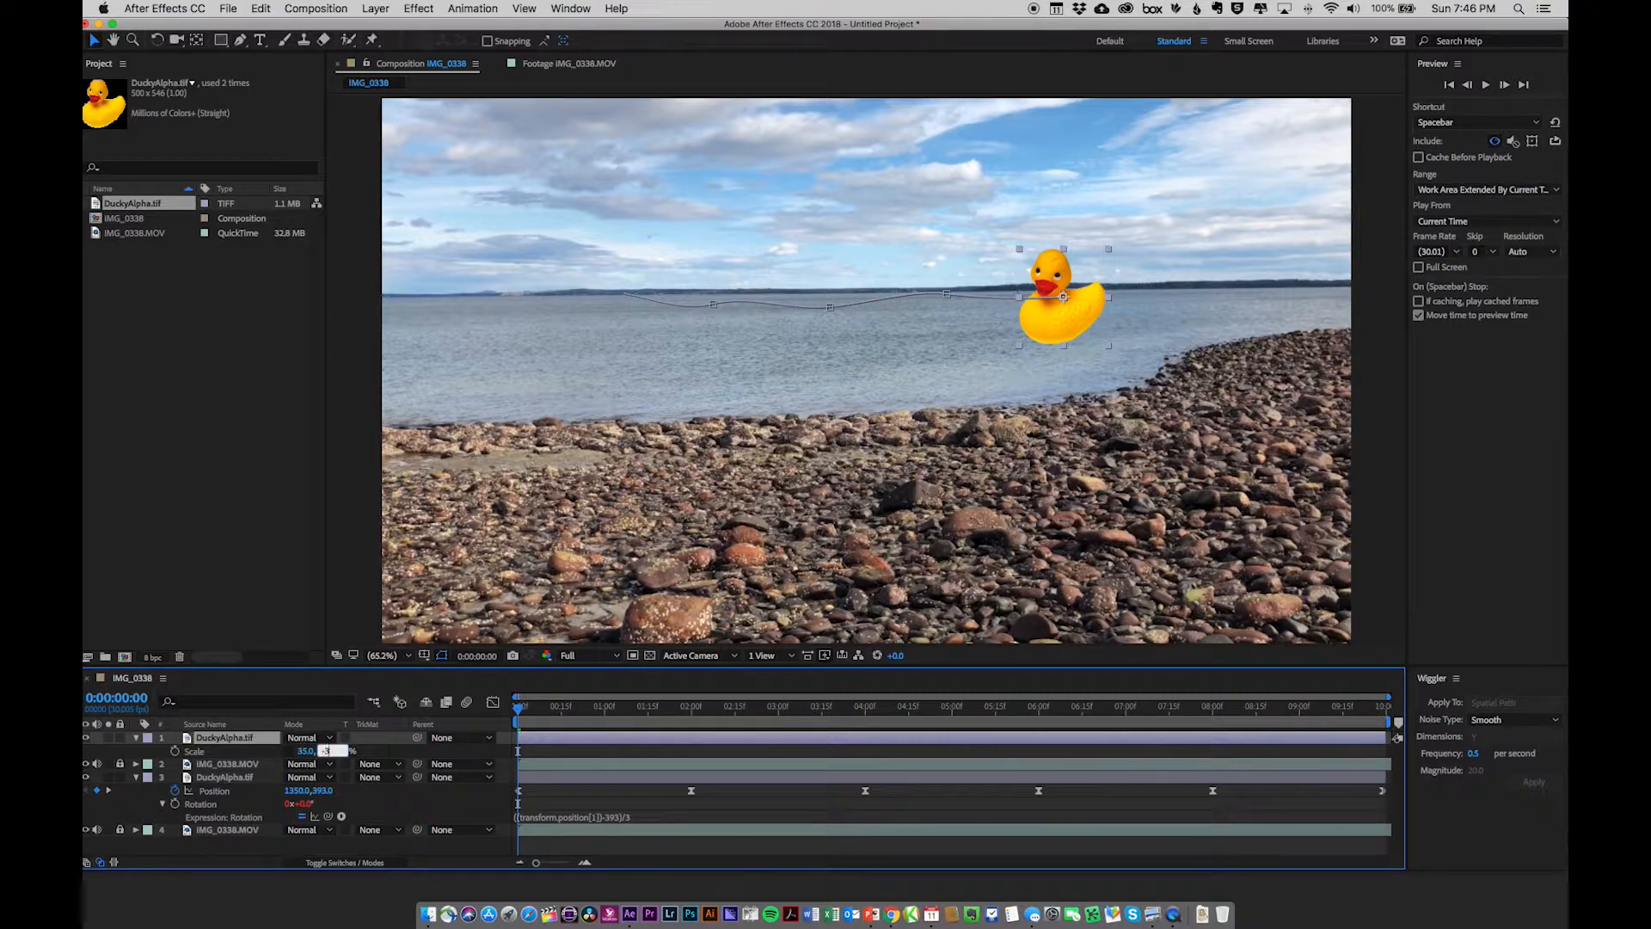
{"action": "type", "text": "-35"}
{"action": "key", "text": "Return"}
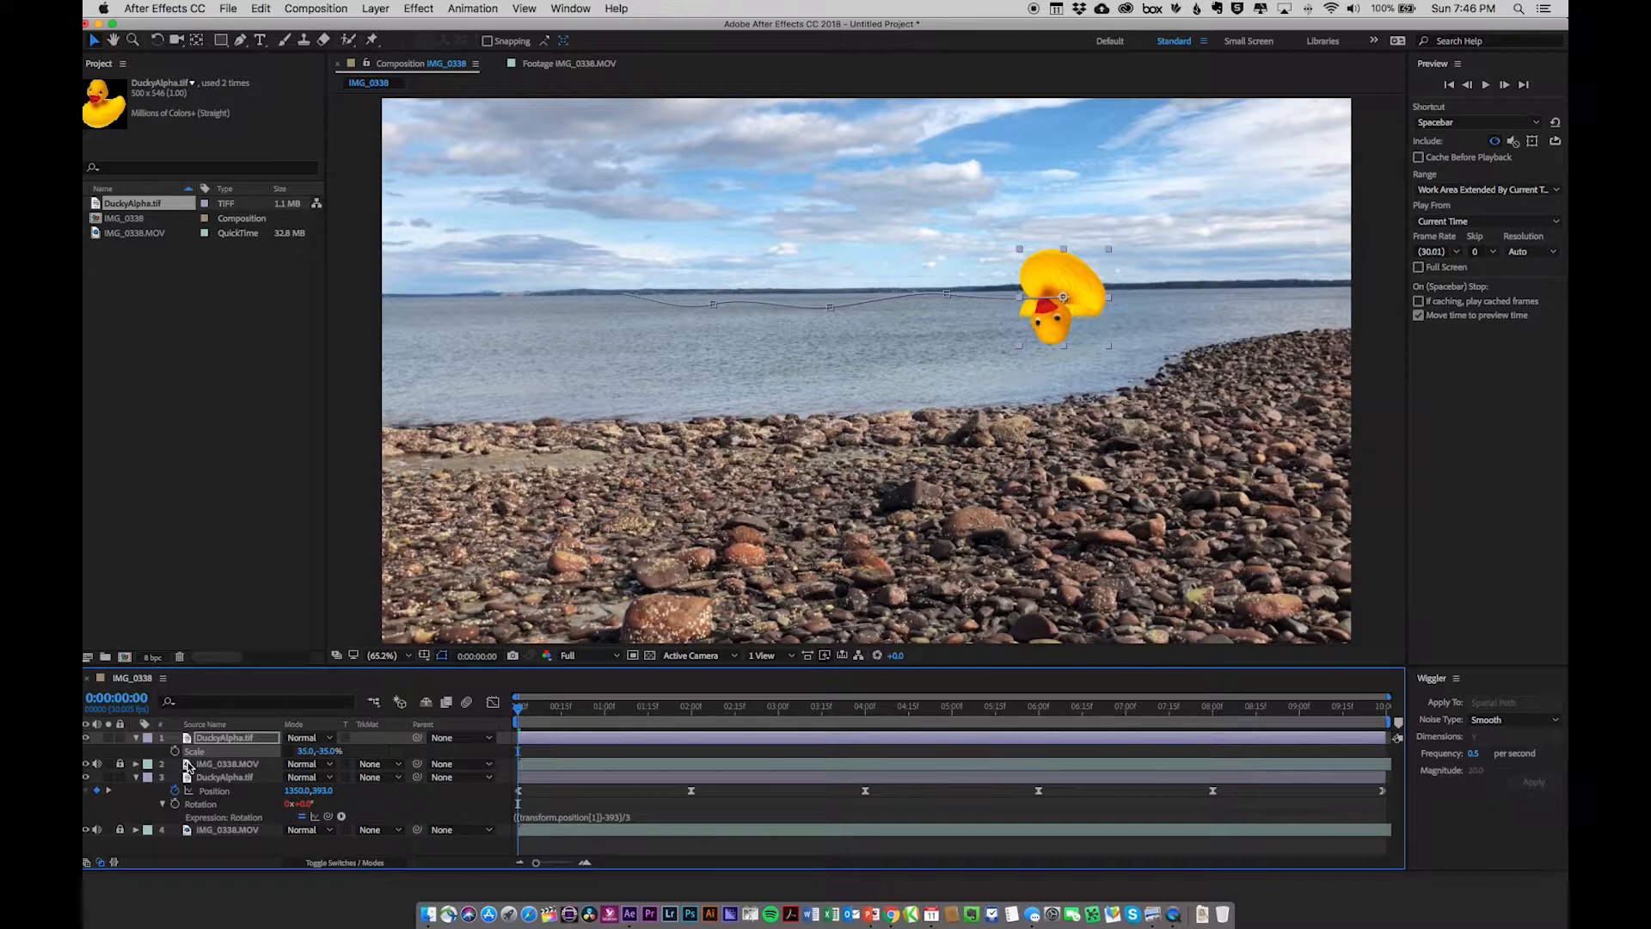
Shift all Position keyframes of the flipped duck downward together, setting Y to 508 at the second keyframe
{"action": "key", "text": "p"}
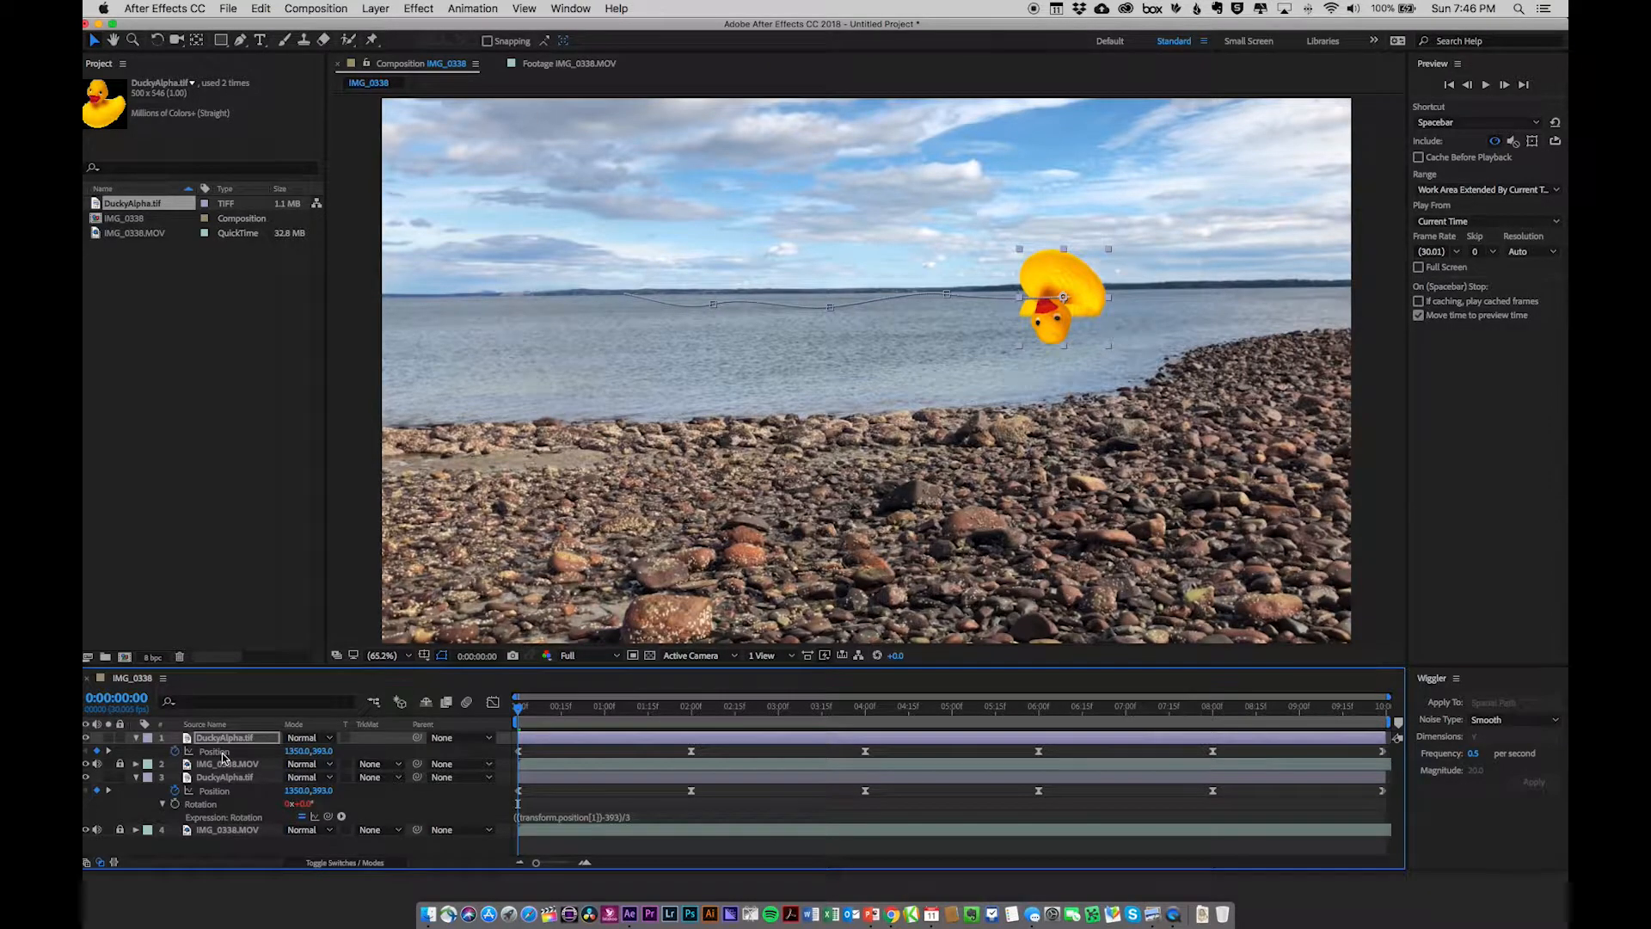
{"action": "left_click", "coordinate": [221, 753]}
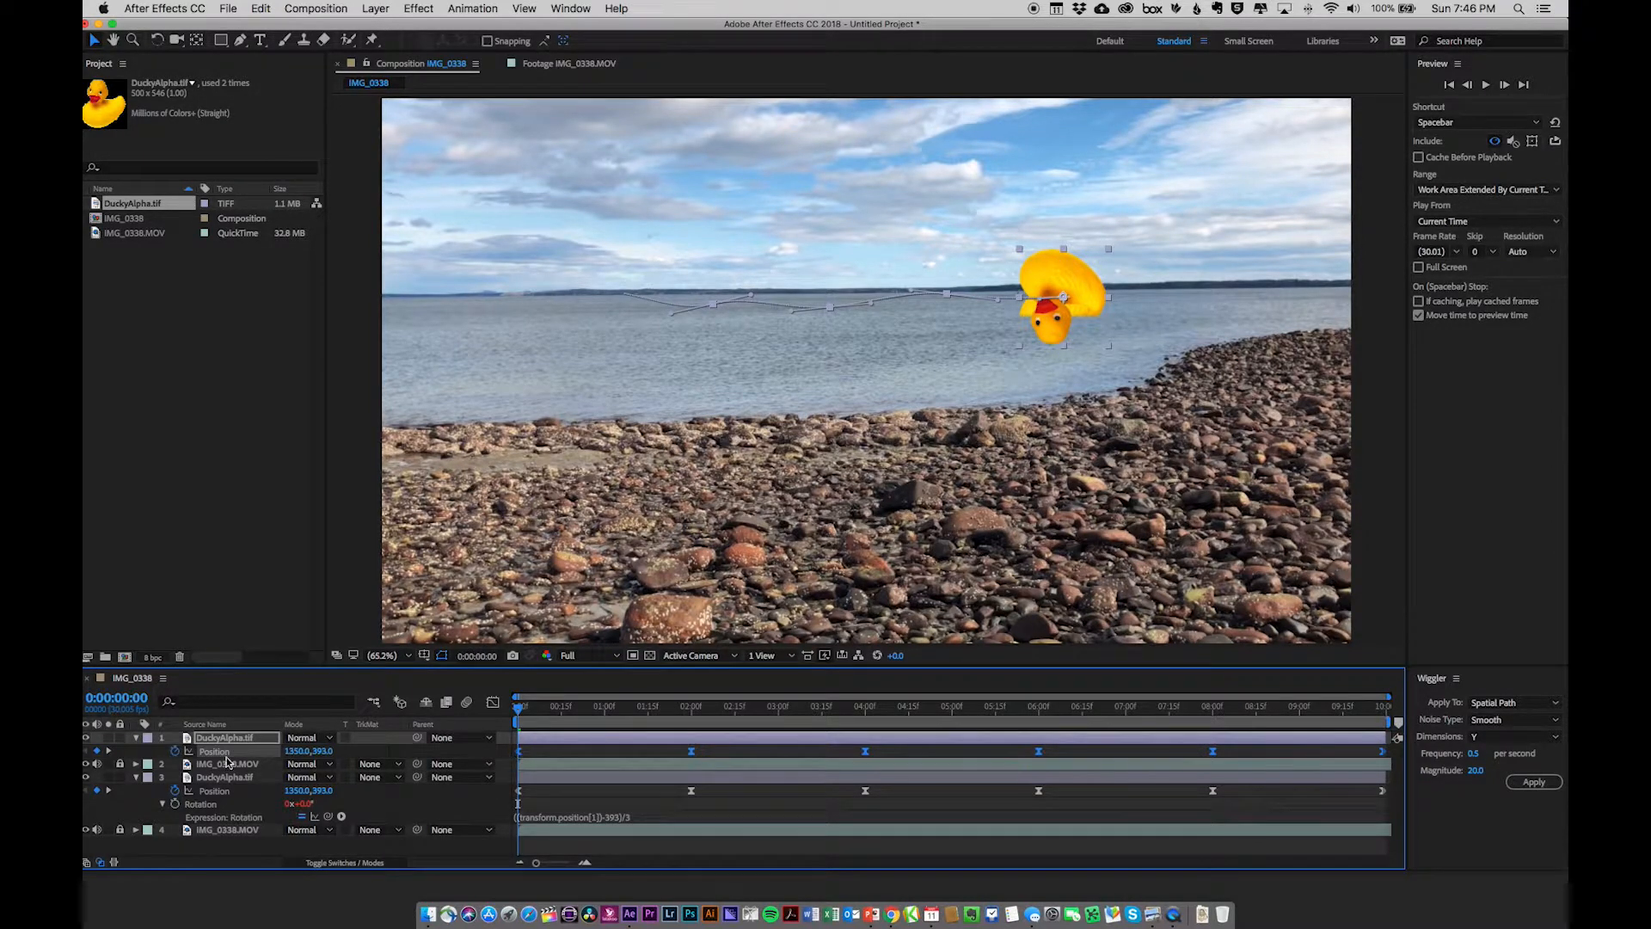
{"action": "left_click", "coordinate": [109, 752]}
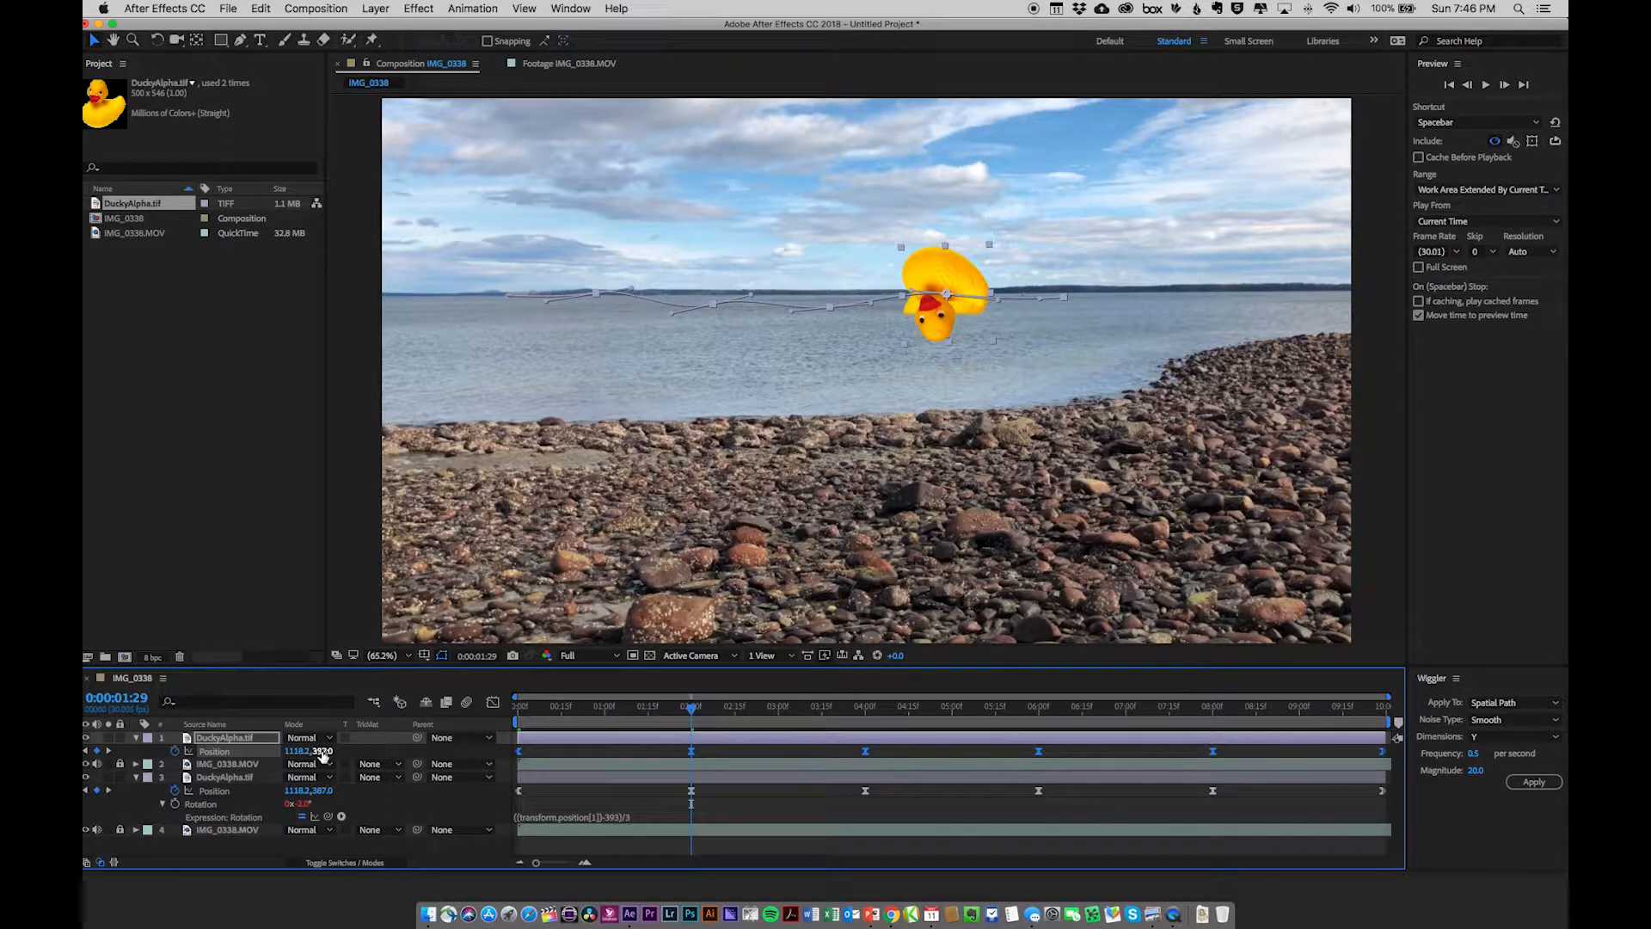
{"action": "left_click", "coordinate": [323, 752]}
{"action": "left_click_drag", "start_coordinate": [324, 755], "coordinate": [416, 758]}
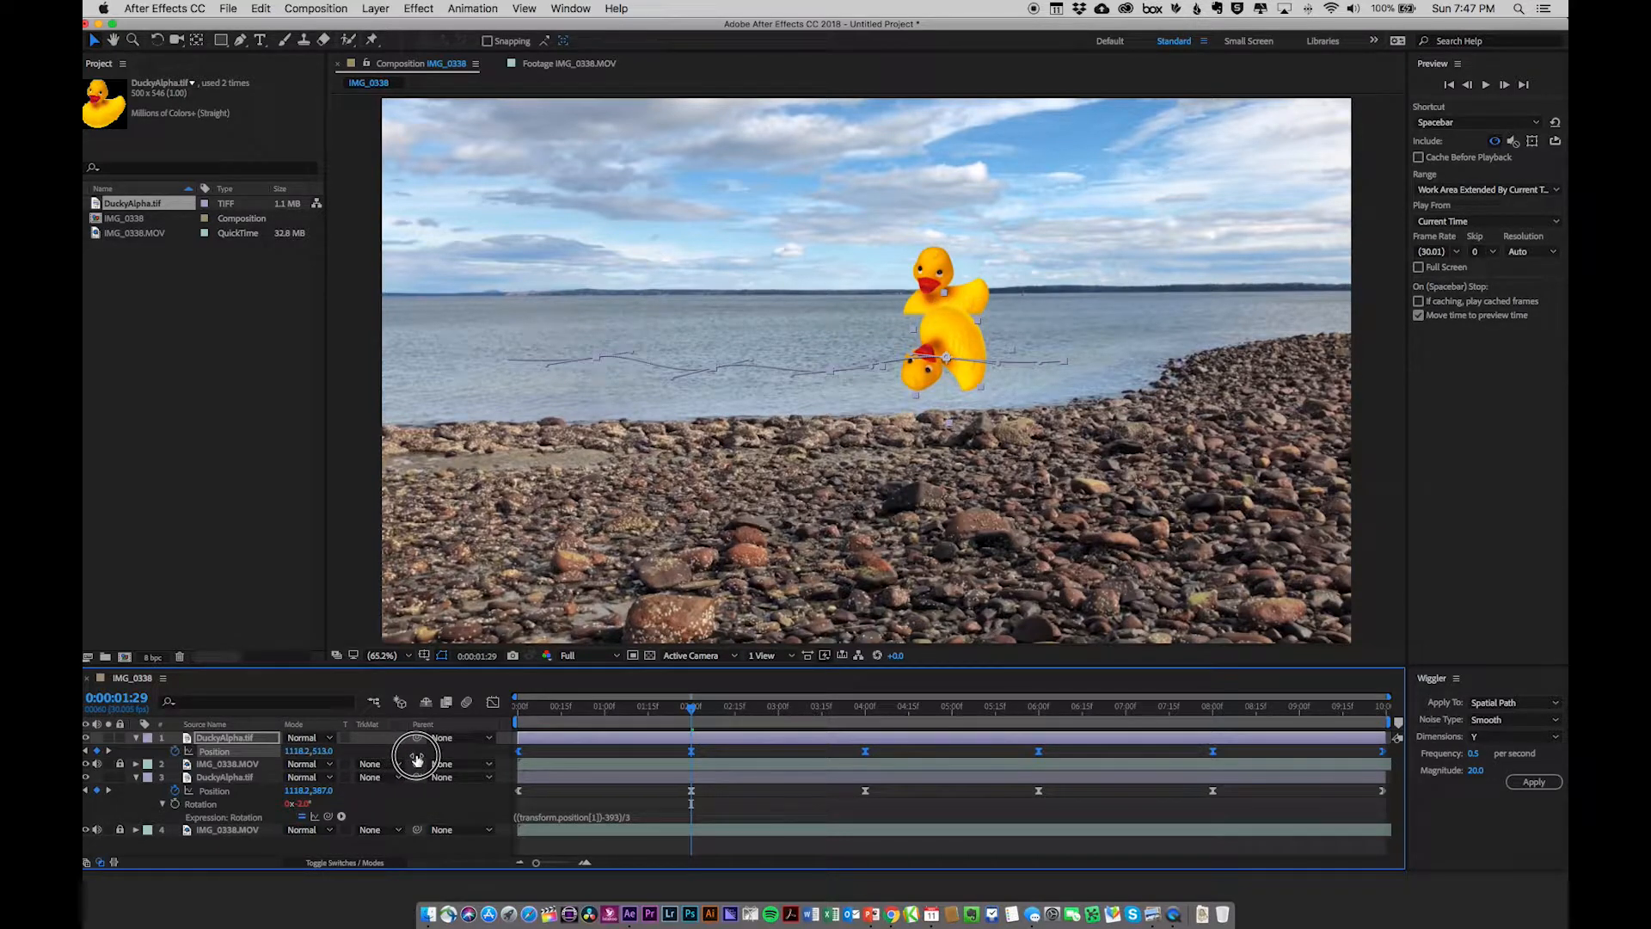
{"action": "left_click_drag", "start_coordinate": [416, 759], "coordinate": [413, 759]}
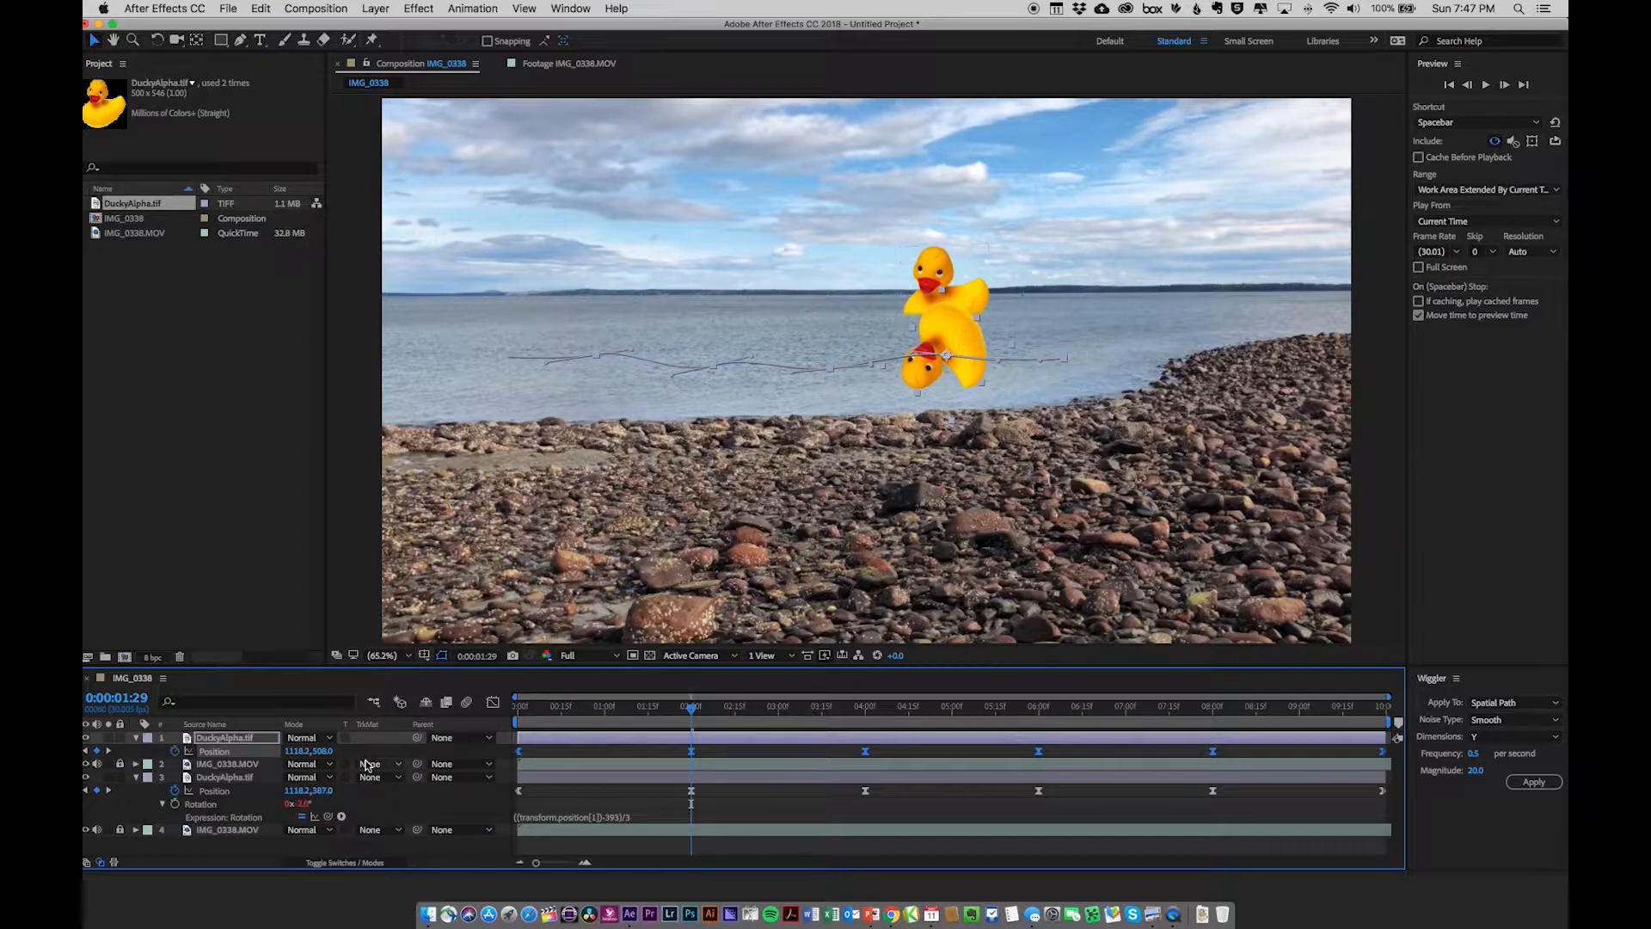
Reveal the Rotation expression of the flipped duck layer
{"action": "left_click", "coordinate": [235, 741]}
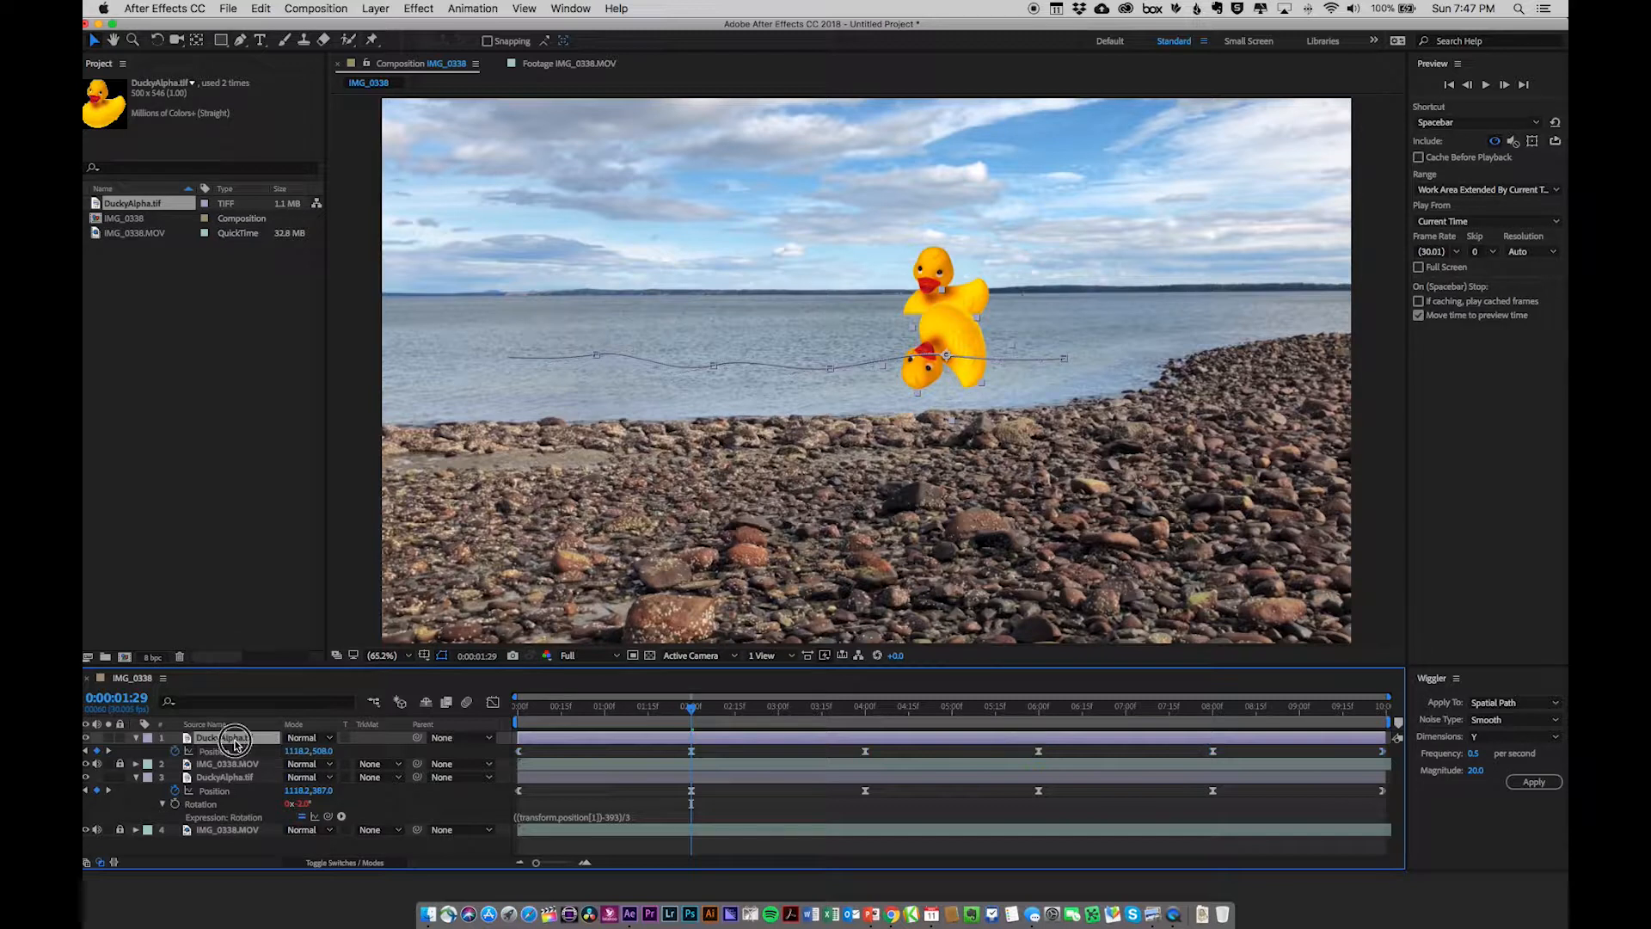
{"action": "key", "text": "r"}
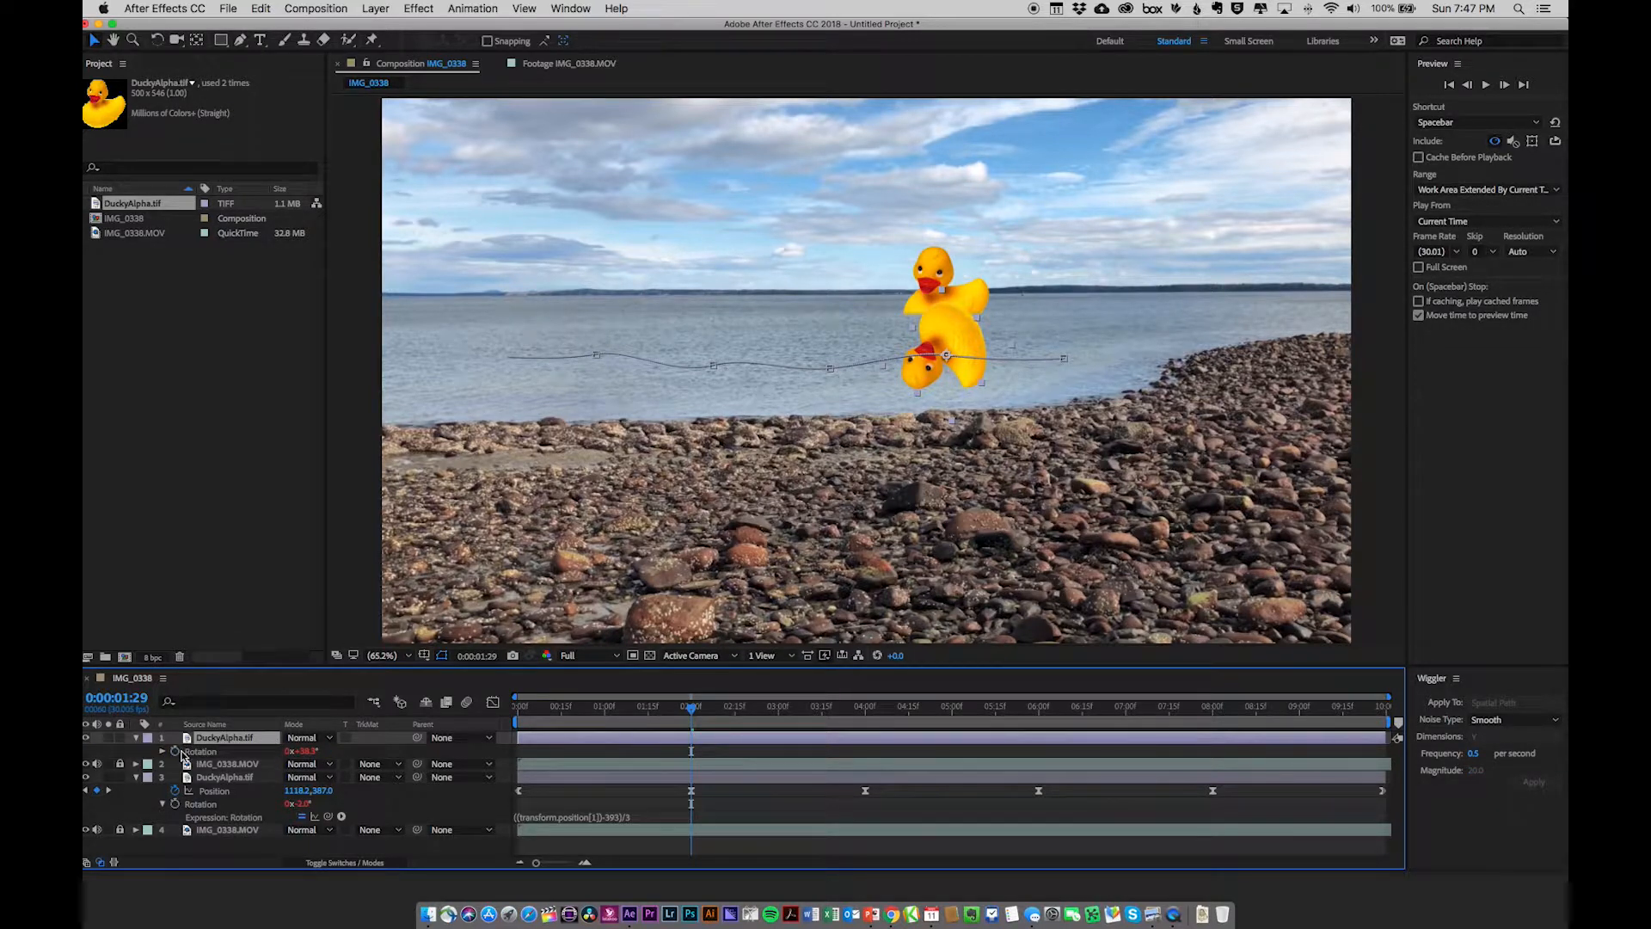
{"action": "left_click", "coordinate": [202, 754]}
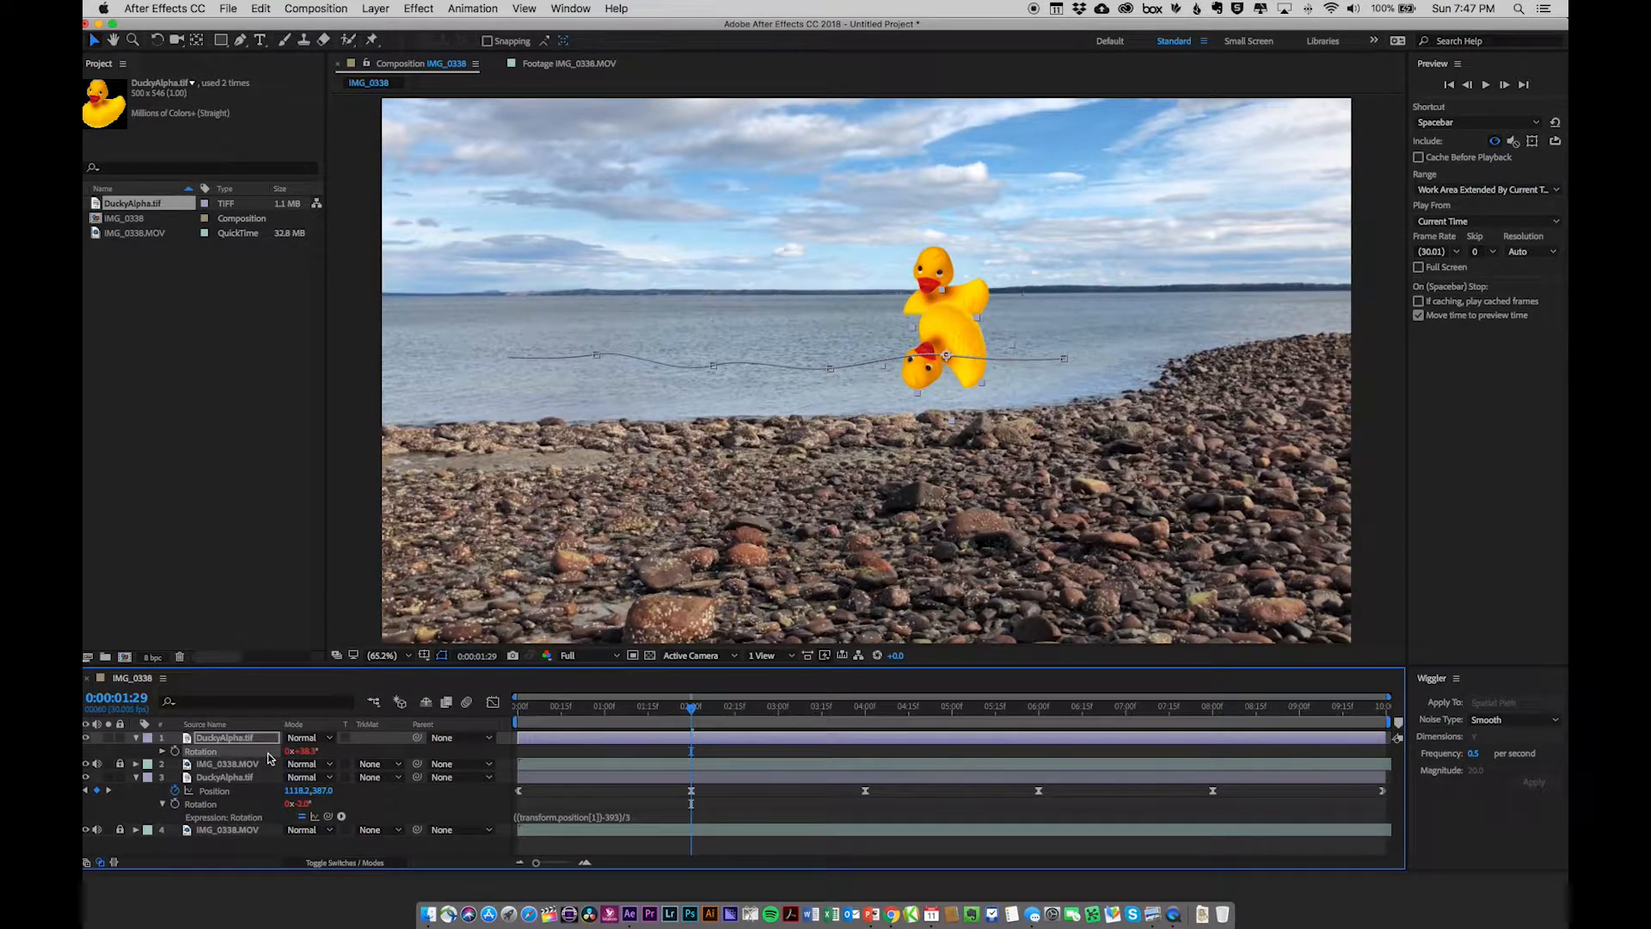
{"action": "type", "text": "((transform.position[1])-393)/3"}
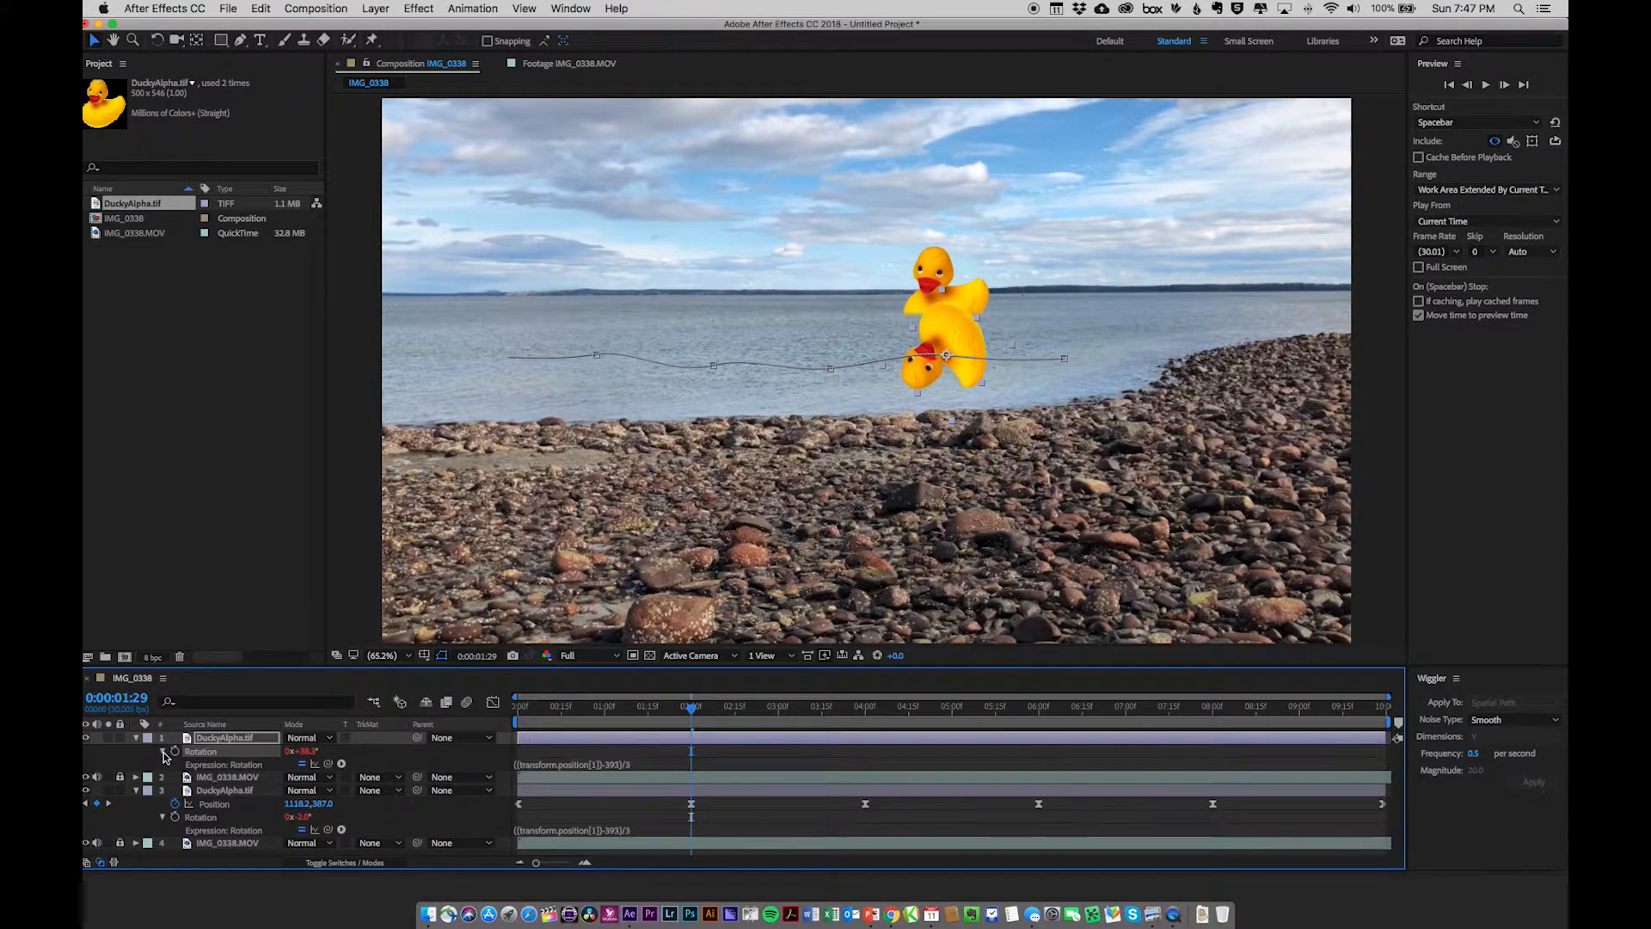
{"action": "left_click_drag", "start_coordinate": [327, 764], "coordinate": [223, 819]}
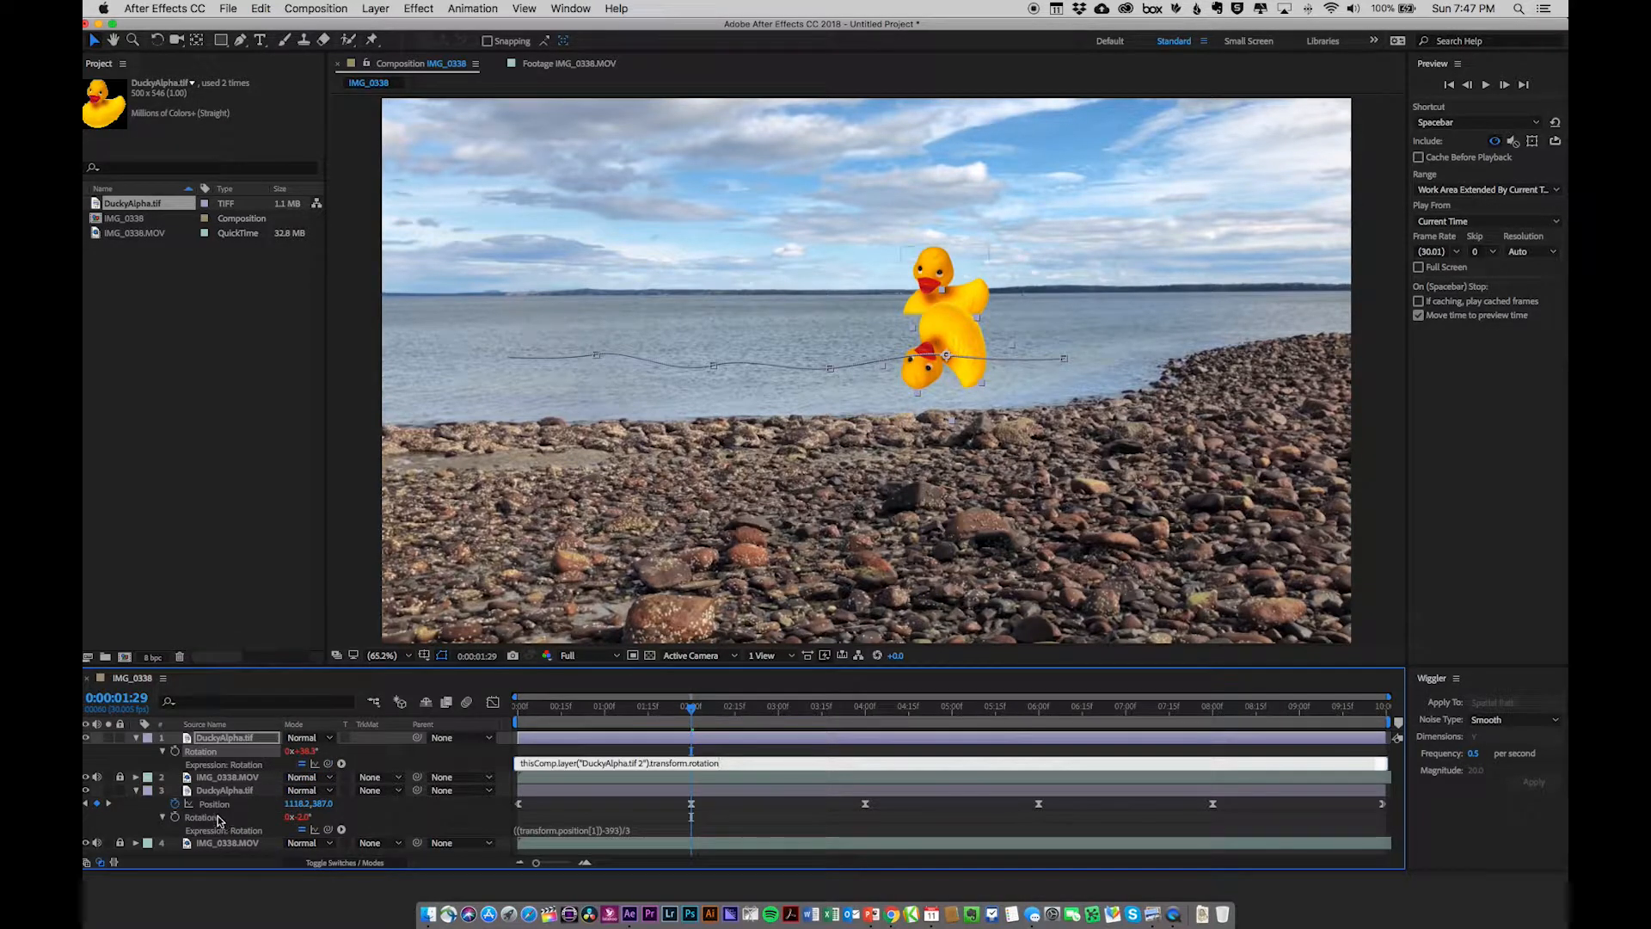
{"action": "left_click_drag", "start_coordinate": [328, 764], "coordinate": [206, 823]}
{"action": "left_click_drag", "start_coordinate": [945, 764], "coordinate": [431, 767]}
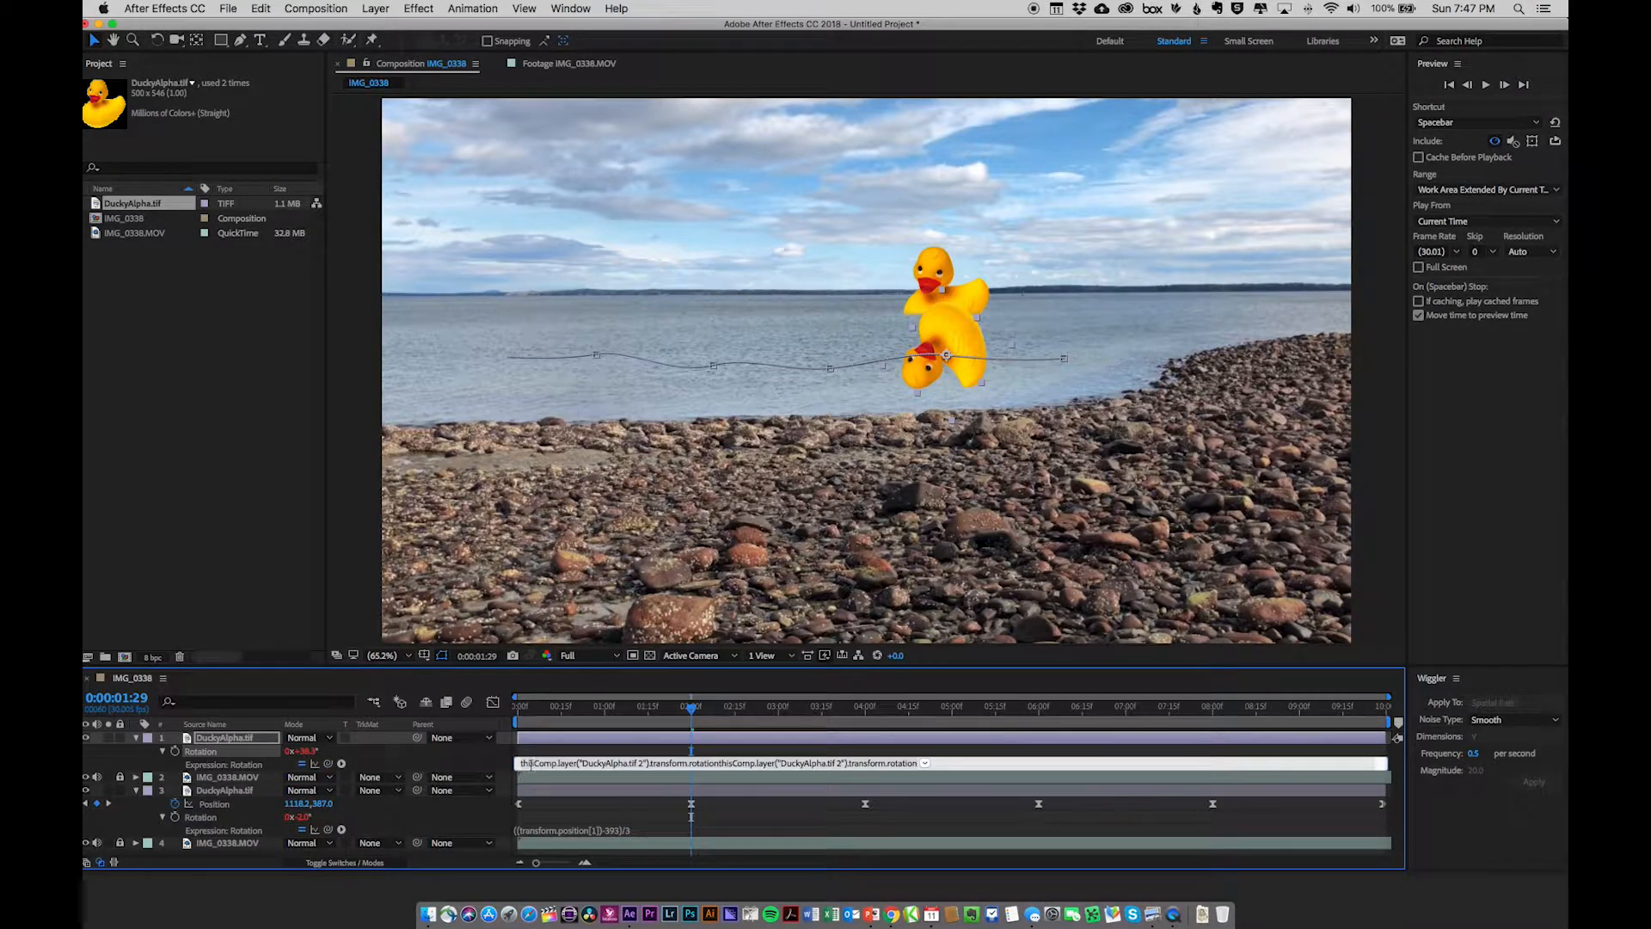
{"action": "left_click_drag", "start_coordinate": [530, 765], "coordinate": [922, 765]}
{"action": "left_click", "coordinate": [930, 763]}
{"action": "key", "text": "BackSpace"}
{"action": "key", "text": "BackSpace"}
{"action": "key", "text": "BackSpace"}
{"action": "key", "text": "BackSpace"}
{"action": "key", "text": "BackSpace"}
{"action": "key", "text": "BackSpace"}
{"action": "key", "text": "BackSpace"}
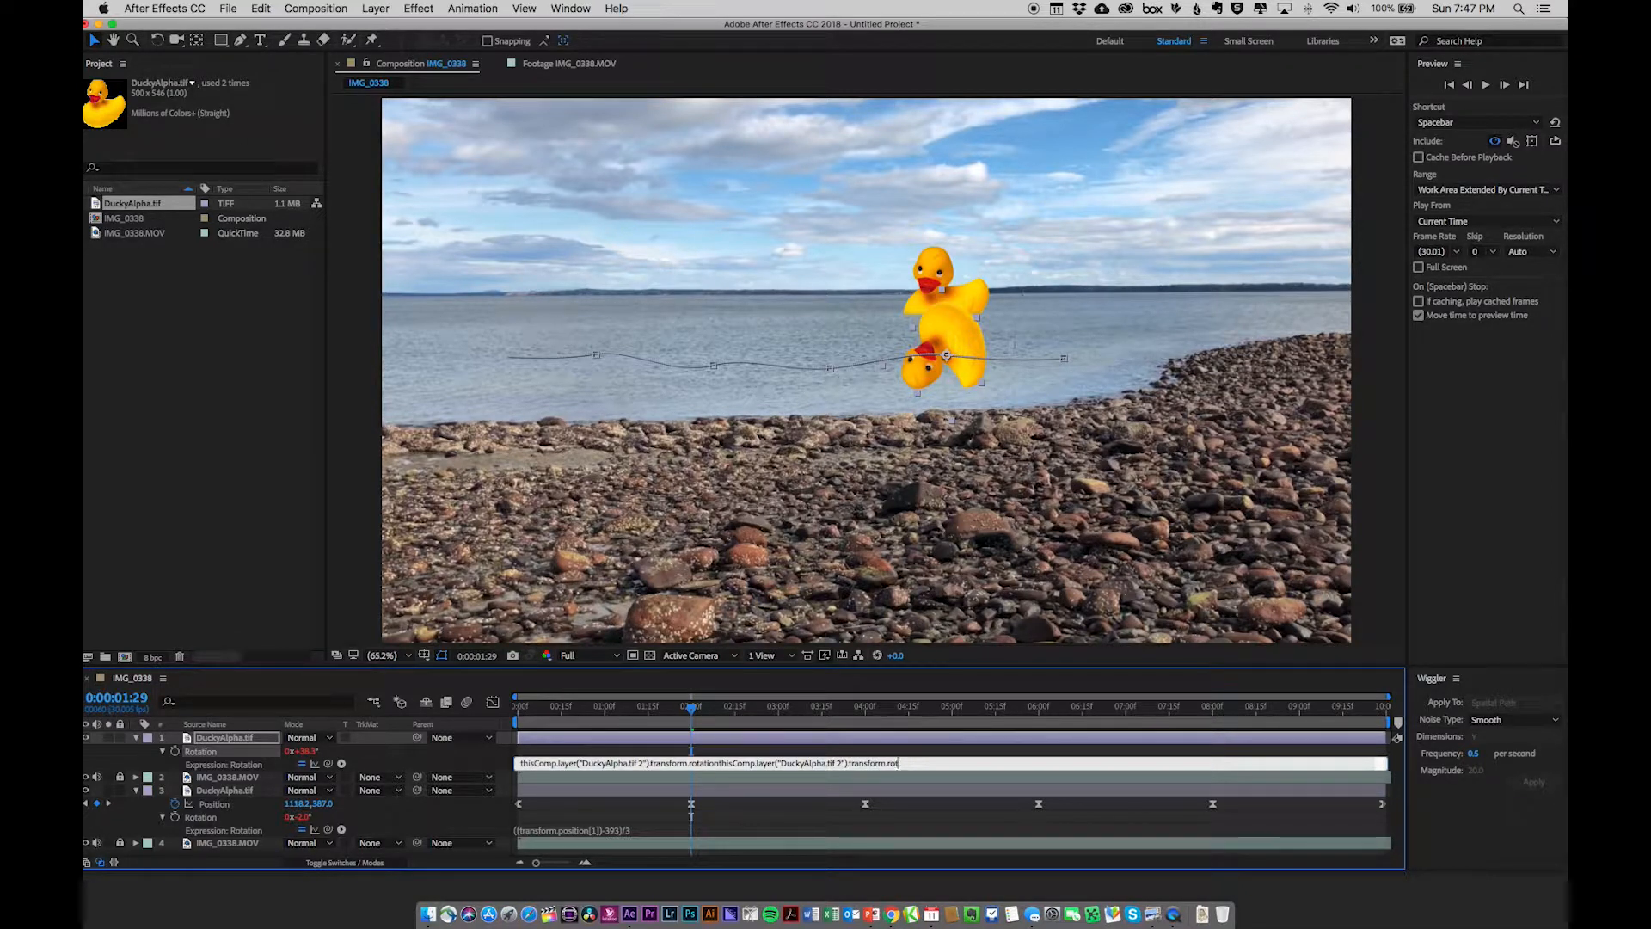
Clear the flipped duck's Rotation expression, link it to the original duck's Rotation with the pick whip, and return to the first frame
{"action": "key", "text": "super+a"}
{"action": "key", "text": "BackSpace"}
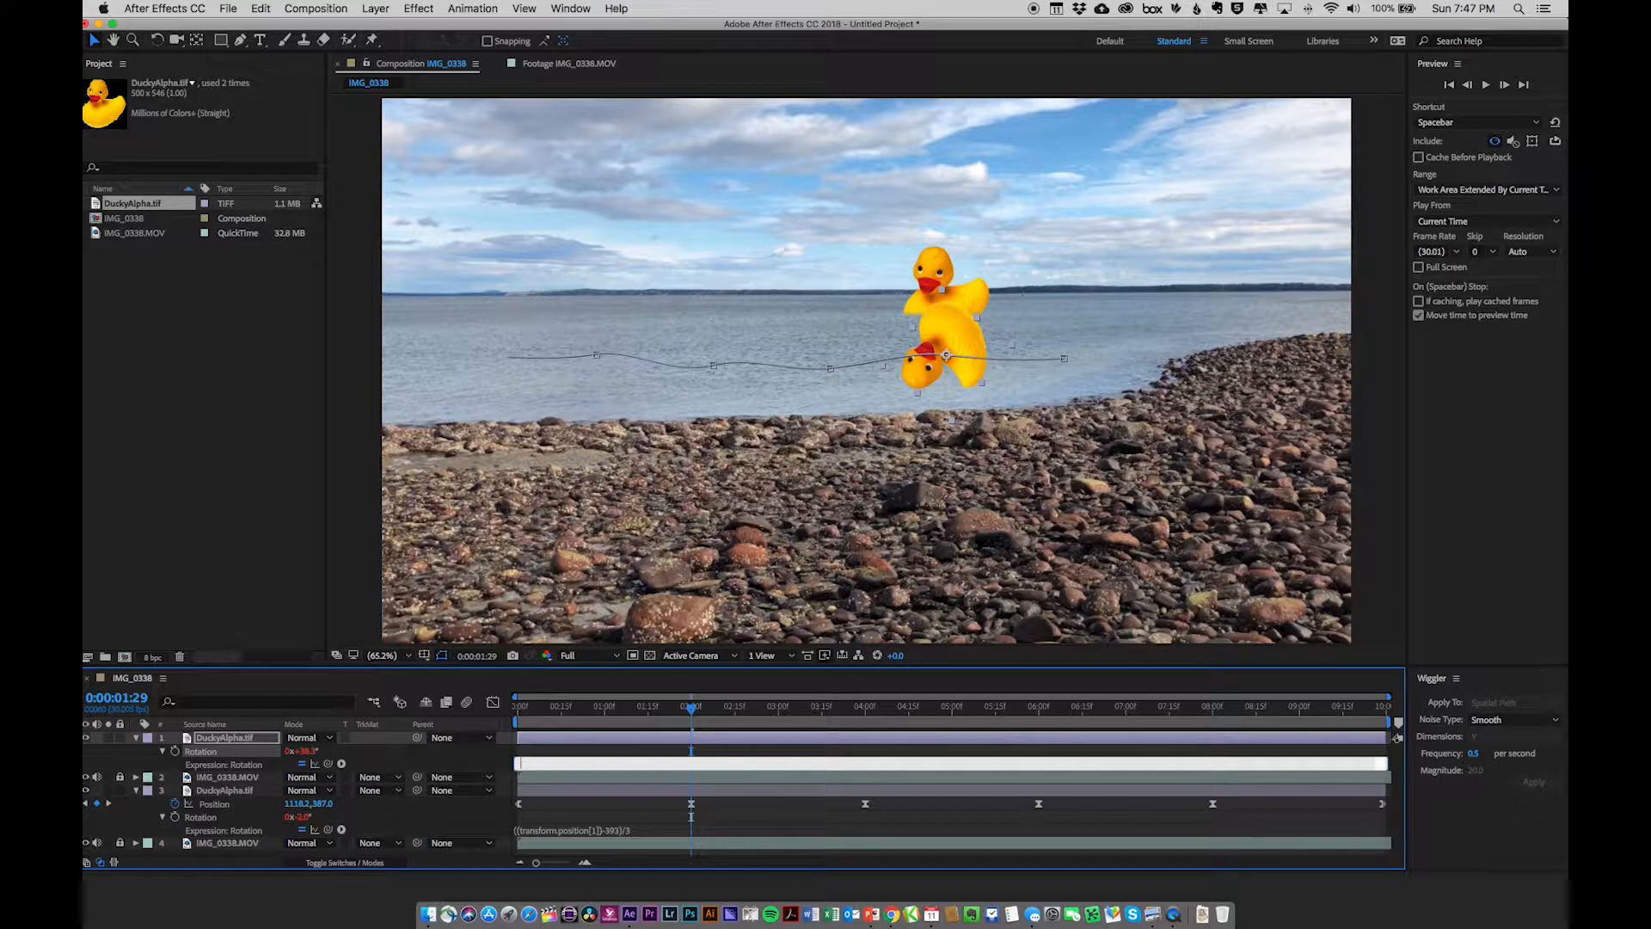
{"action": "left_click_drag", "start_coordinate": [327, 764], "coordinate": [248, 818]}
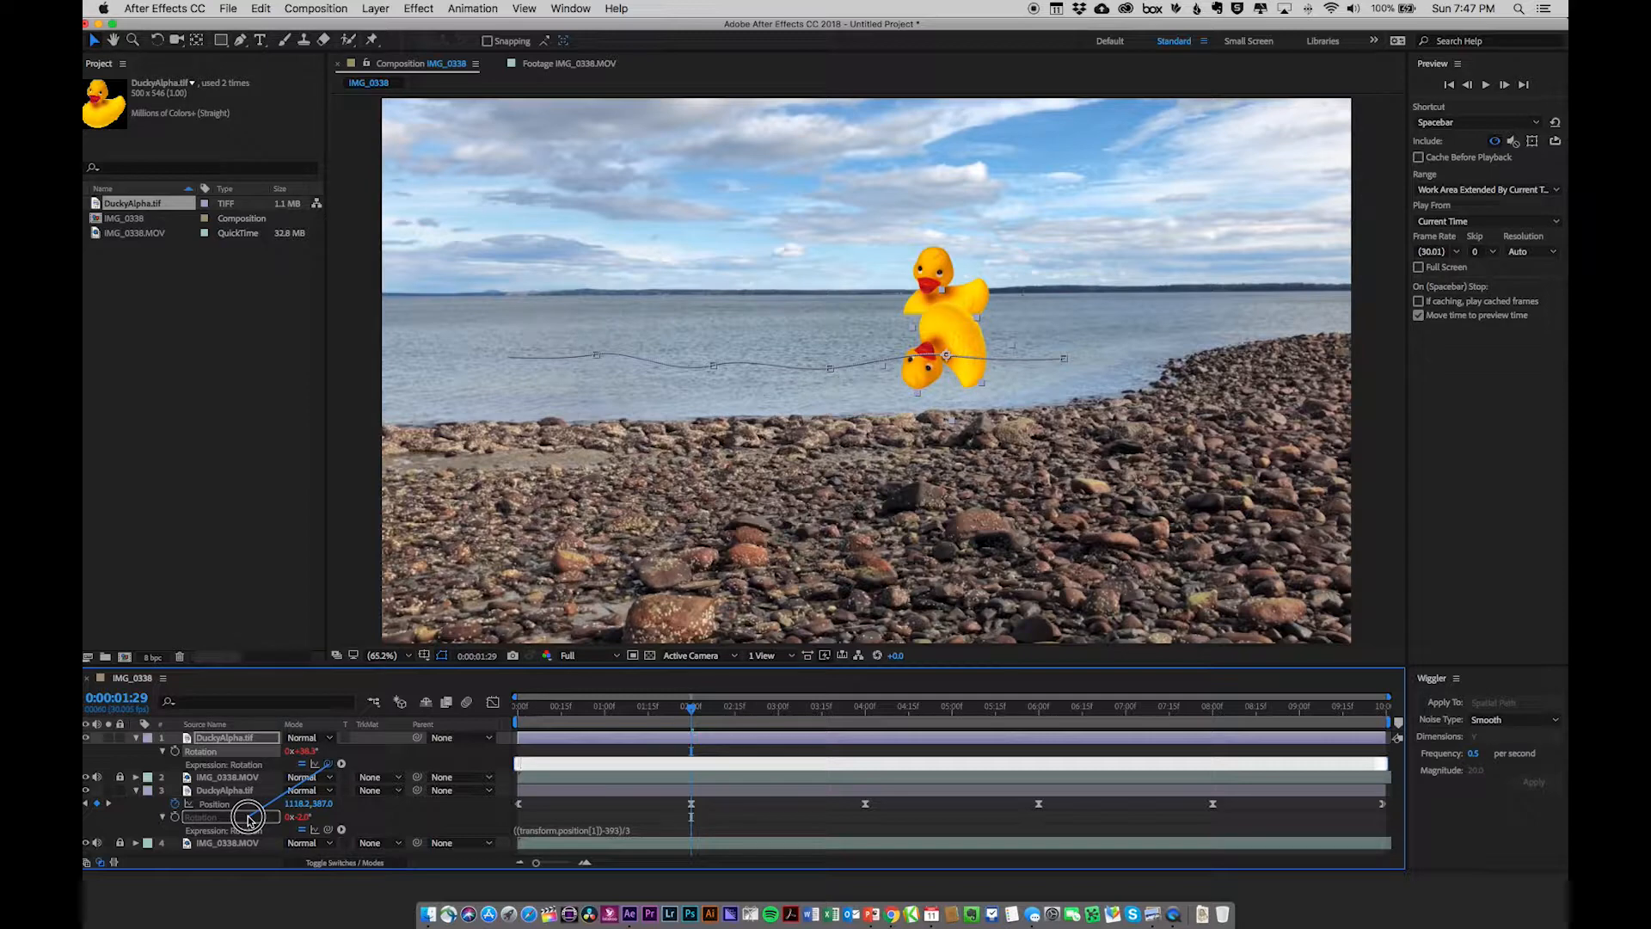
{"action": "left_click_drag", "start_coordinate": [248, 819], "coordinate": [247, 821]}
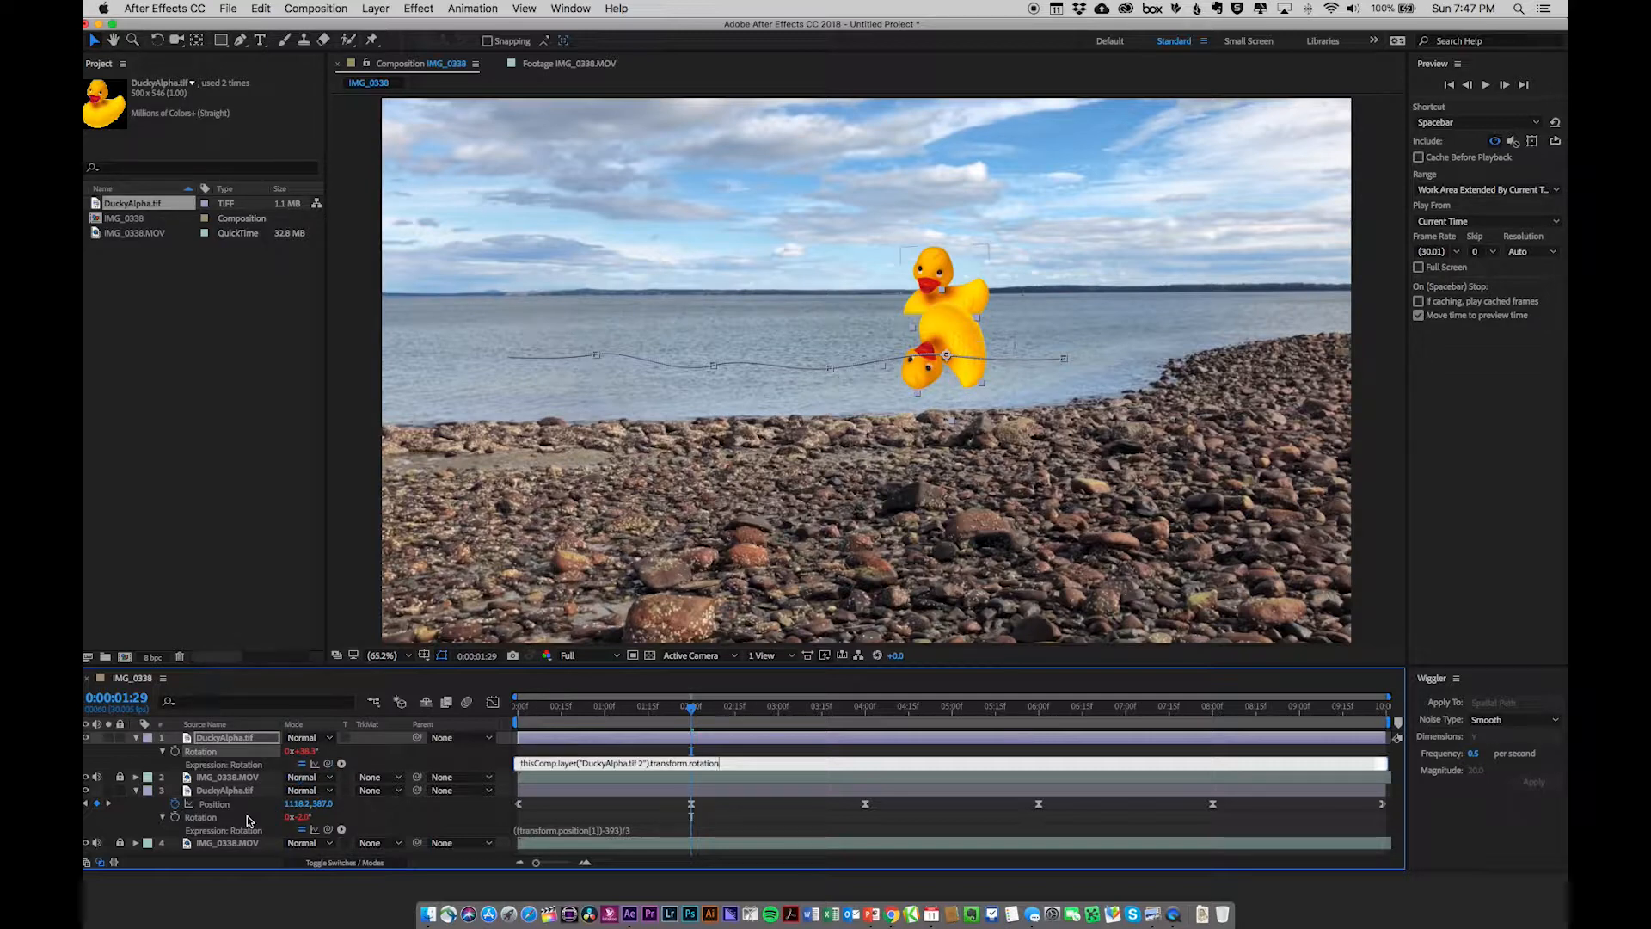
{"action": "left_click", "coordinate": [590, 719]}
{"action": "left_click_drag", "start_coordinate": [589, 719], "coordinate": [509, 636]}
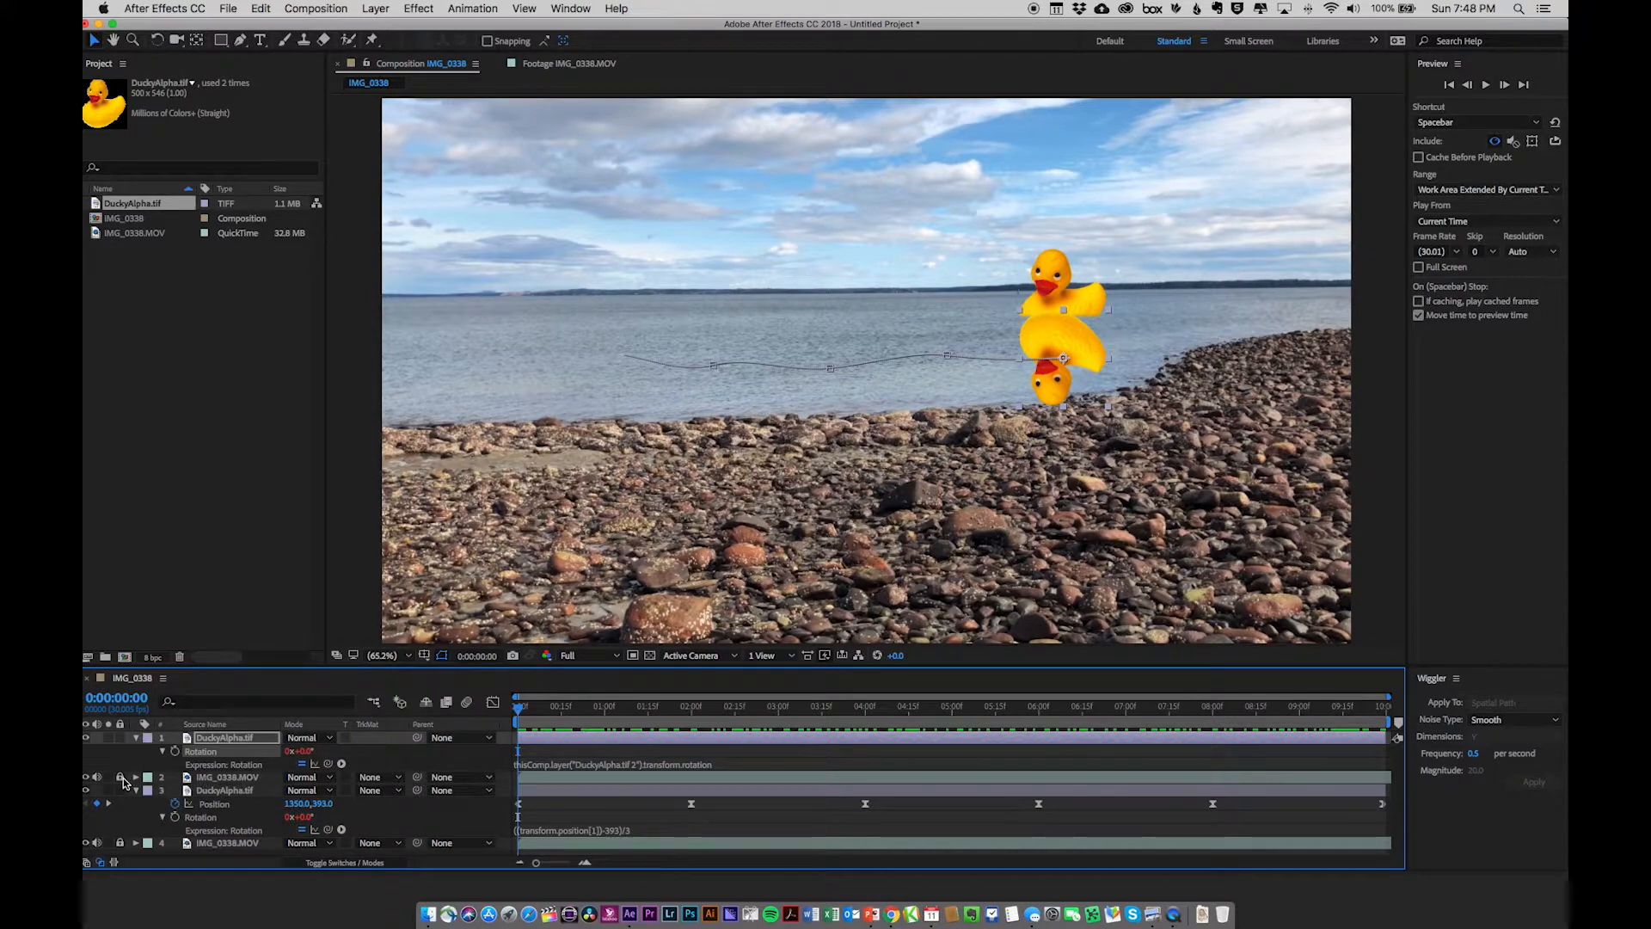
Unlock the masked IMG_0338.MOV water layer, duplicate it, and move the copy above the flipped duck layer
{"action": "left_click", "coordinate": [209, 782]}
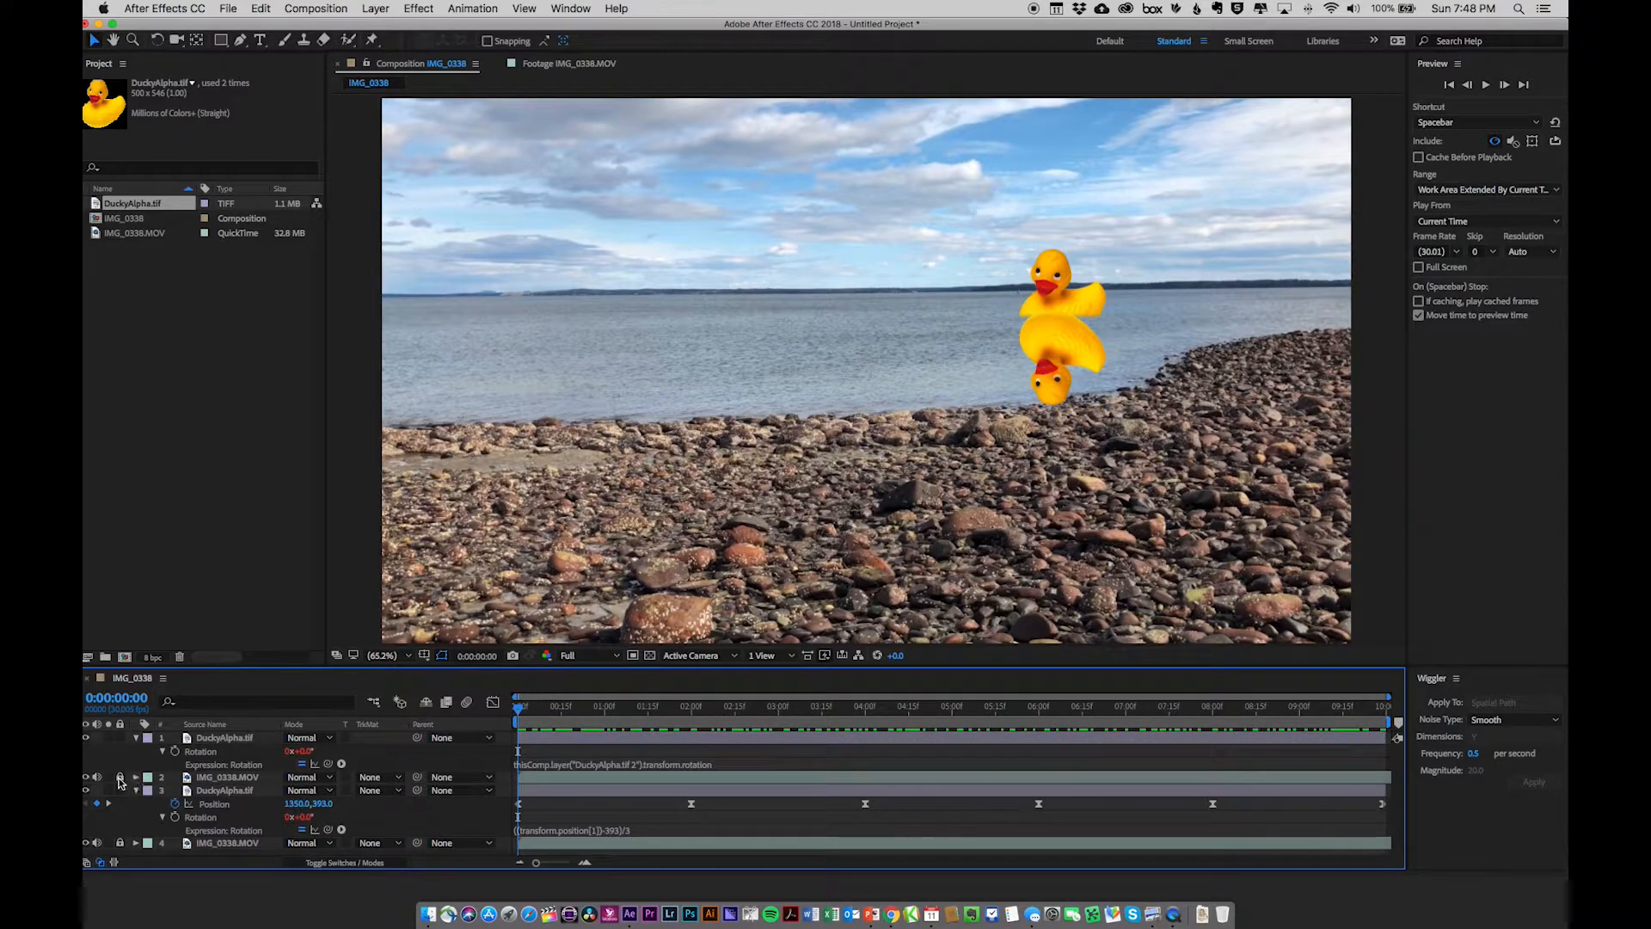
{"action": "left_click", "coordinate": [194, 780]}
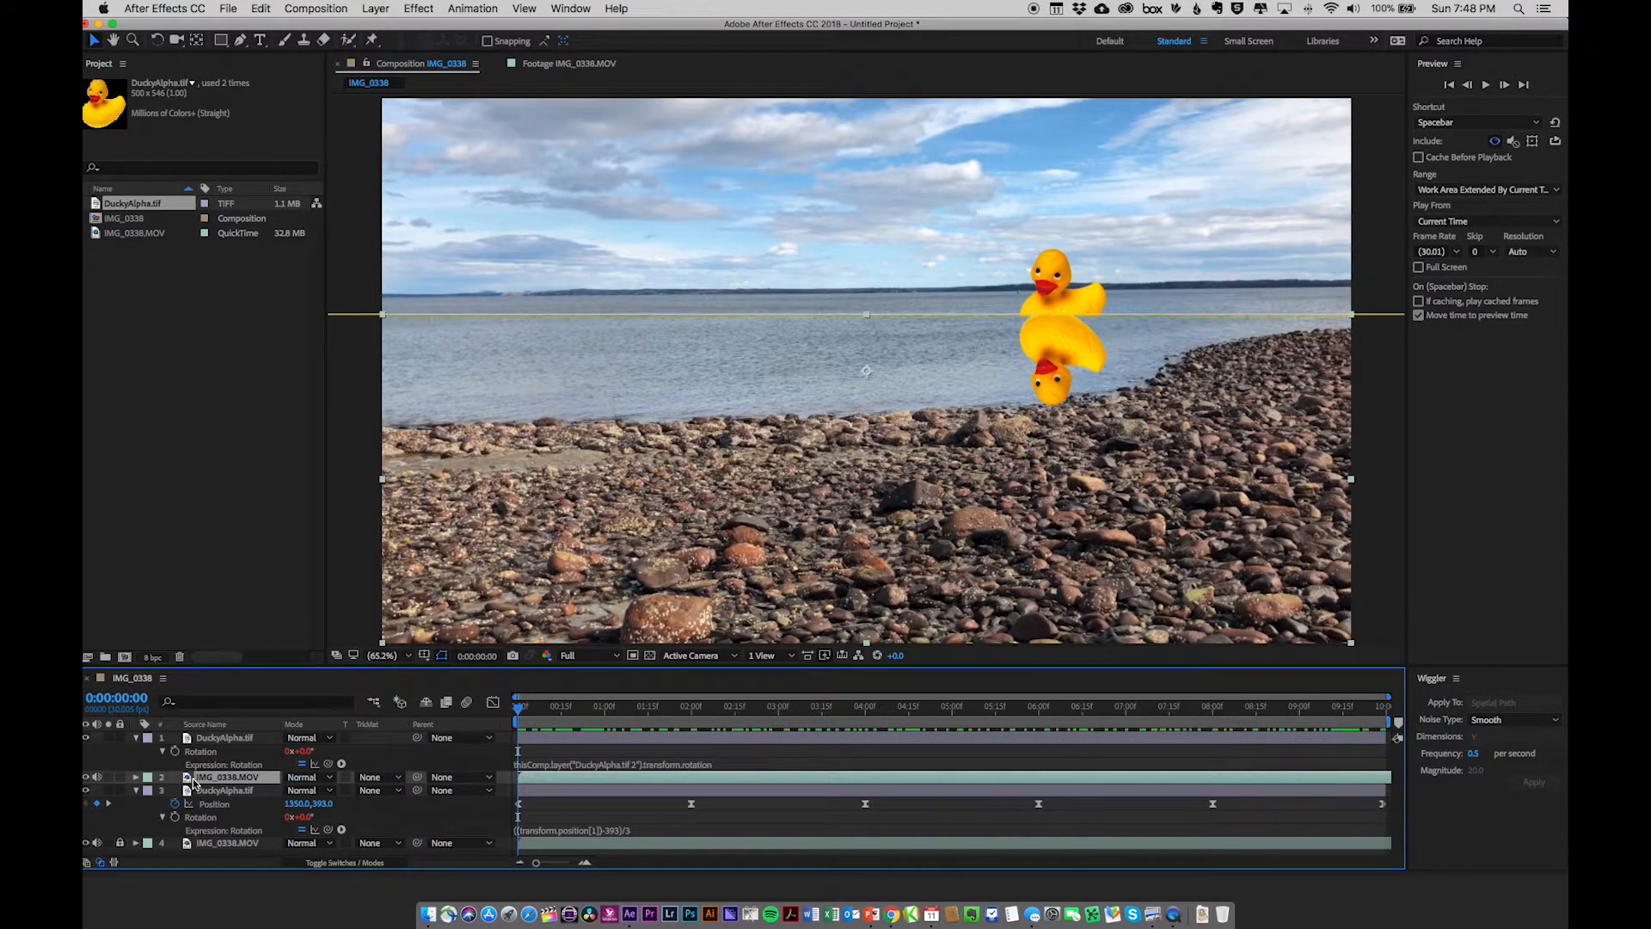
{"action": "key", "text": "super+d"}
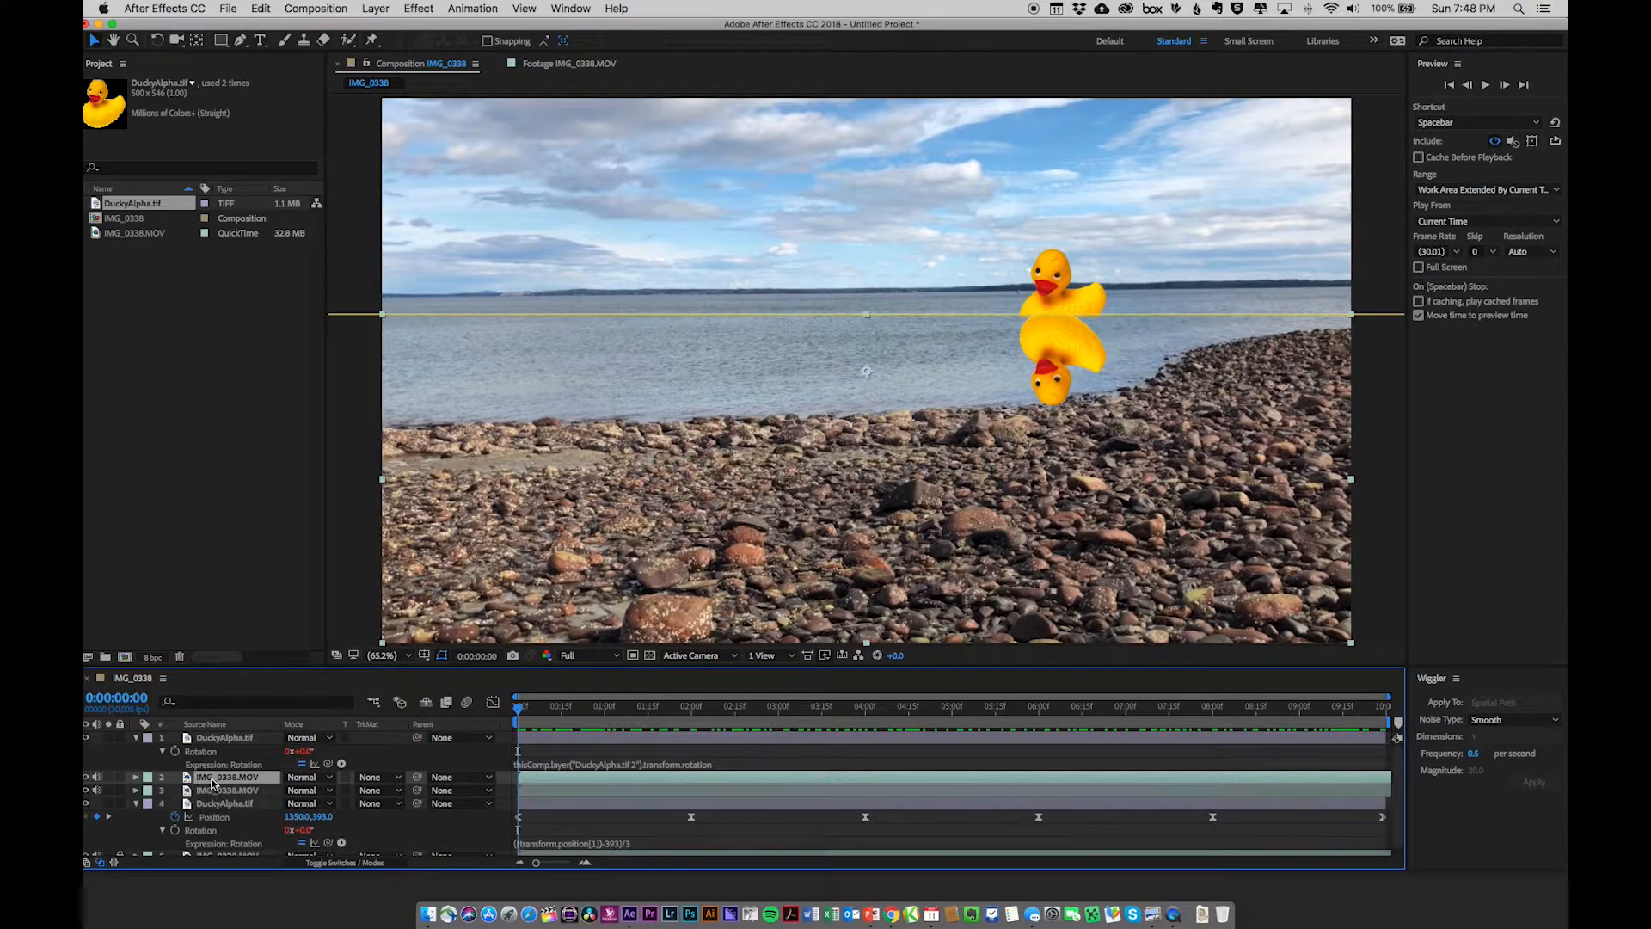
{"action": "left_click_drag", "start_coordinate": [213, 782], "coordinate": [219, 739]}
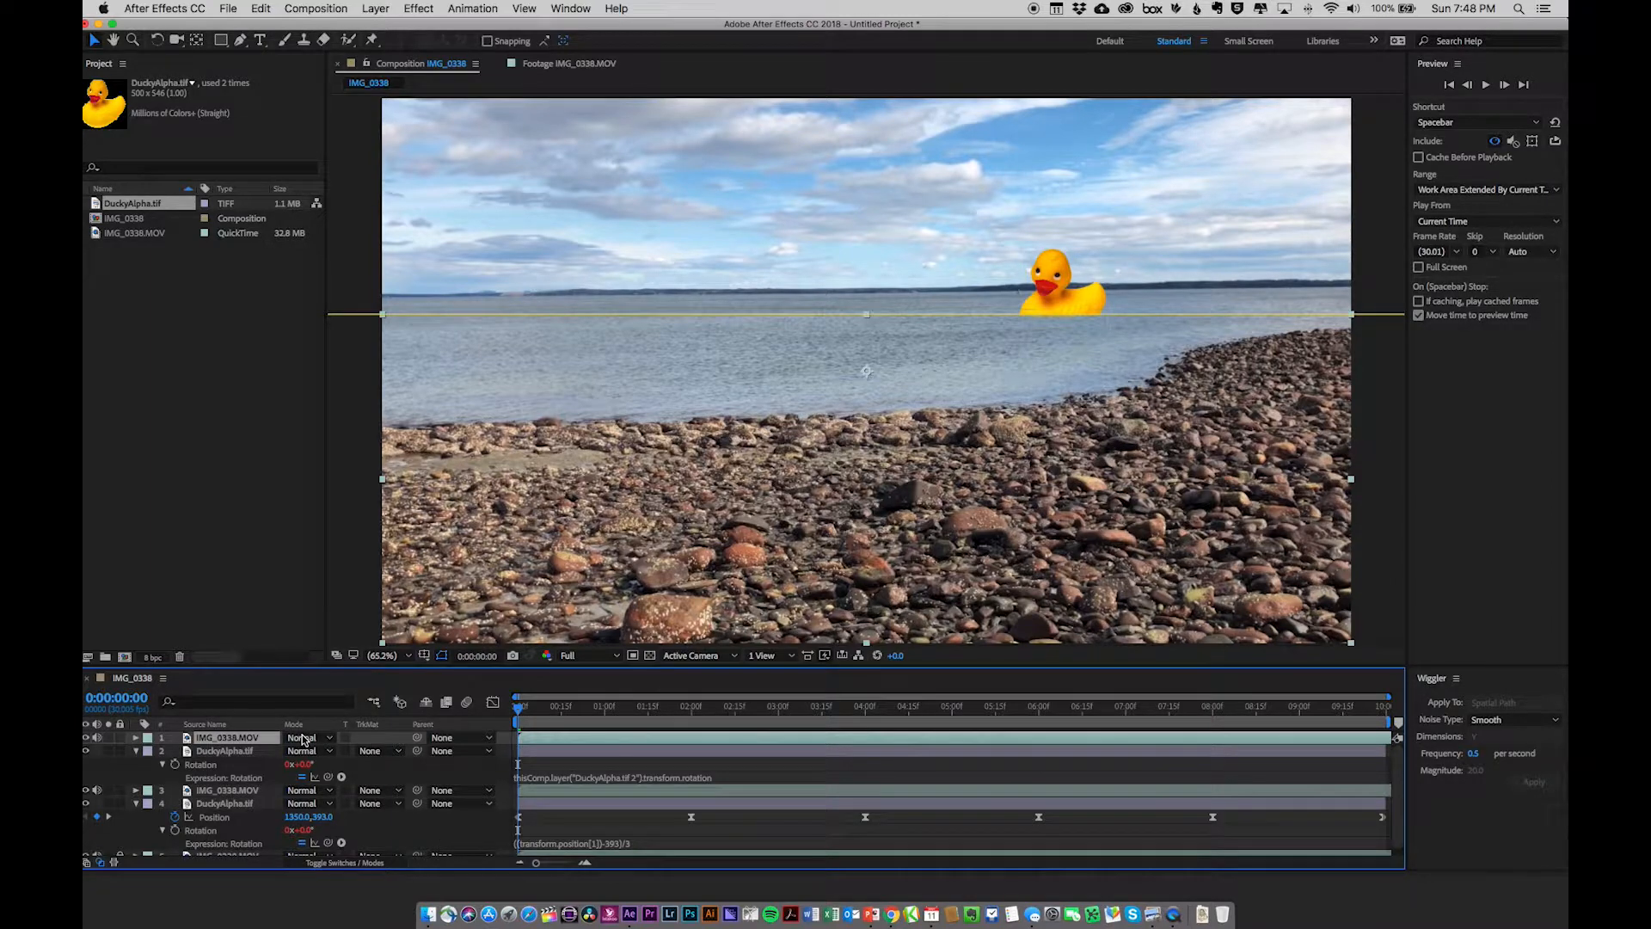
Set the flipped duck layer's track matte to Alpha Matte "IMG_0338.MOV"
{"action": "left_click", "coordinate": [215, 754]}
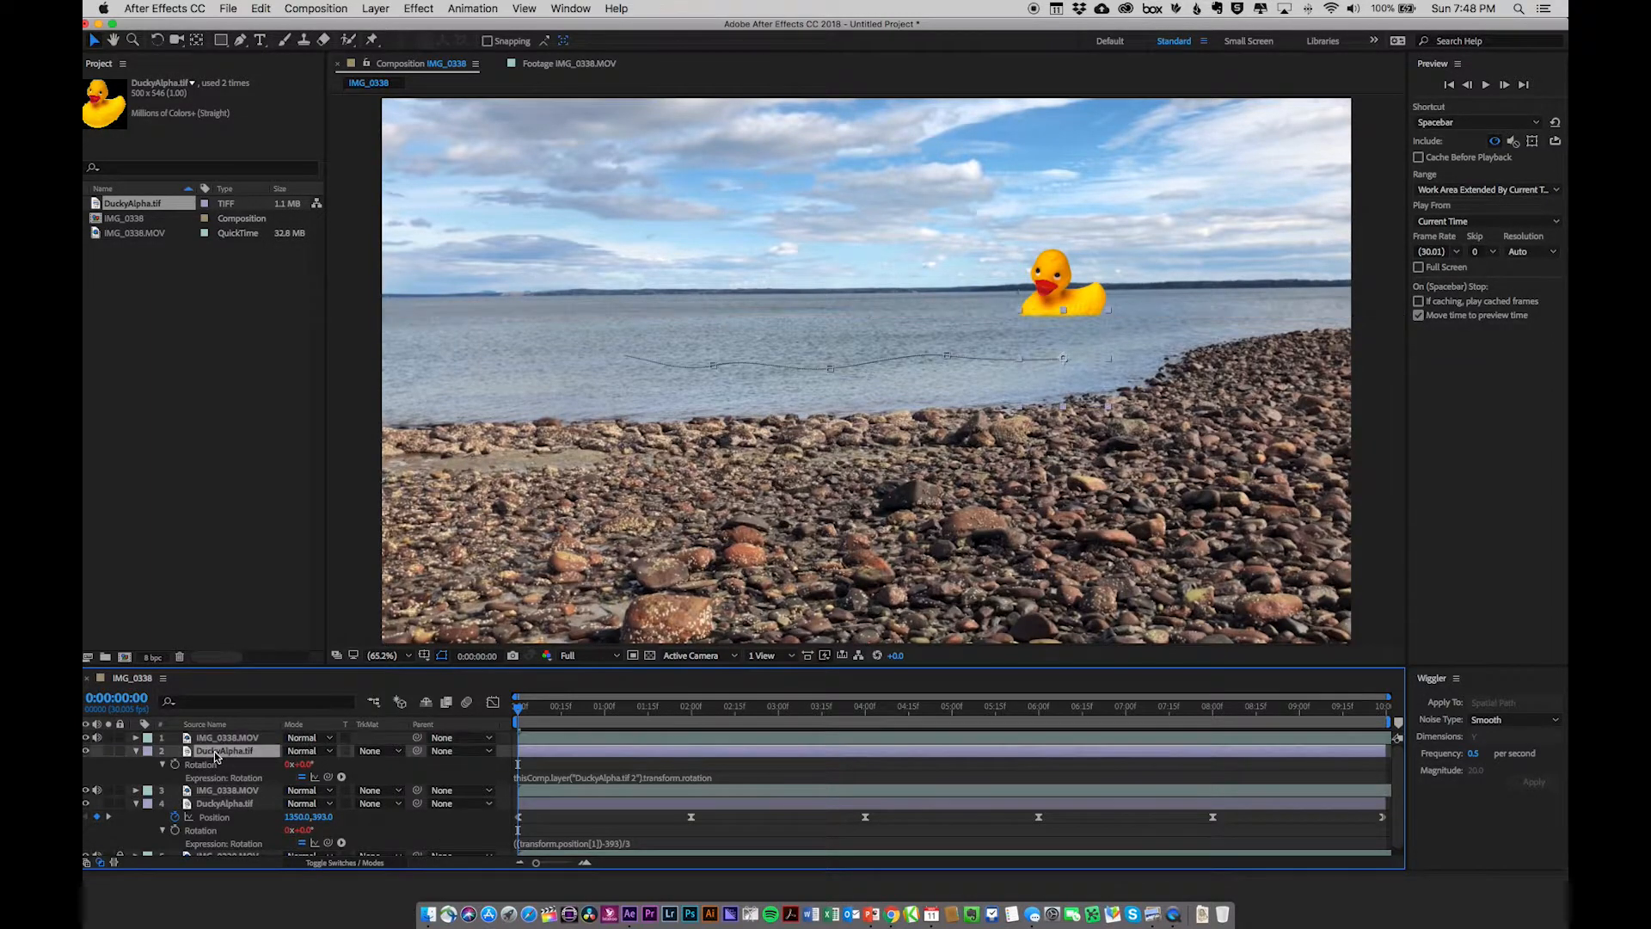
{"action": "left_click", "coordinate": [400, 754]}
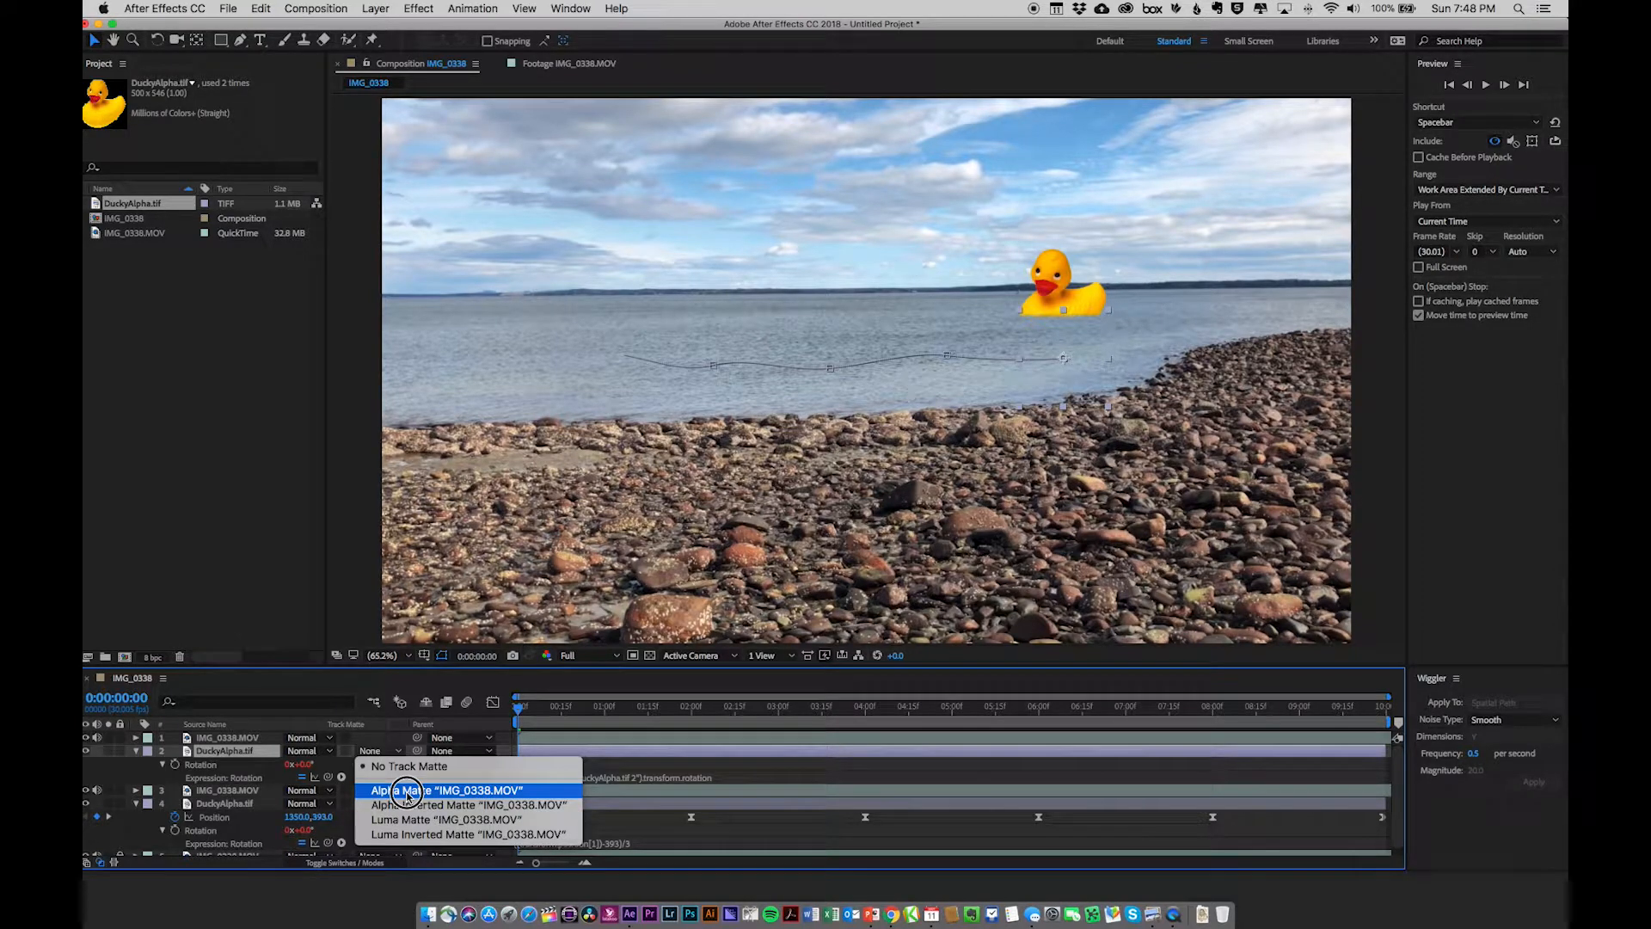
{"action": "left_click", "coordinate": [408, 791]}
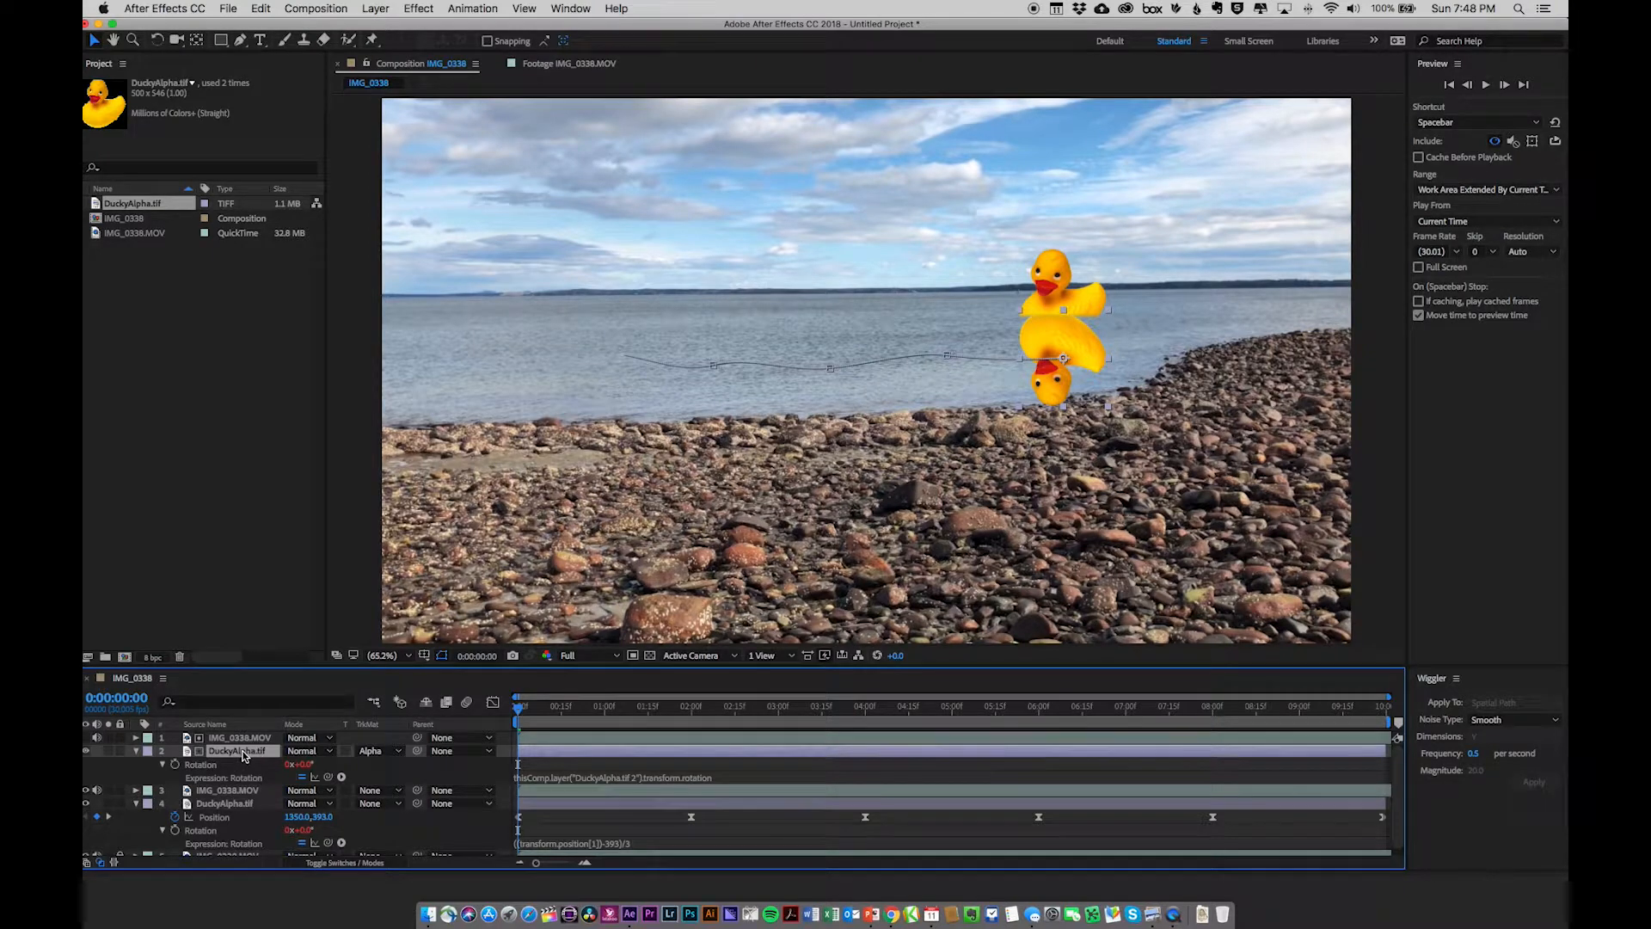
Shift all Position keyframes of the flipped duck upward together, setting Y to 460 at the first frame
{"action": "key", "text": "p"}
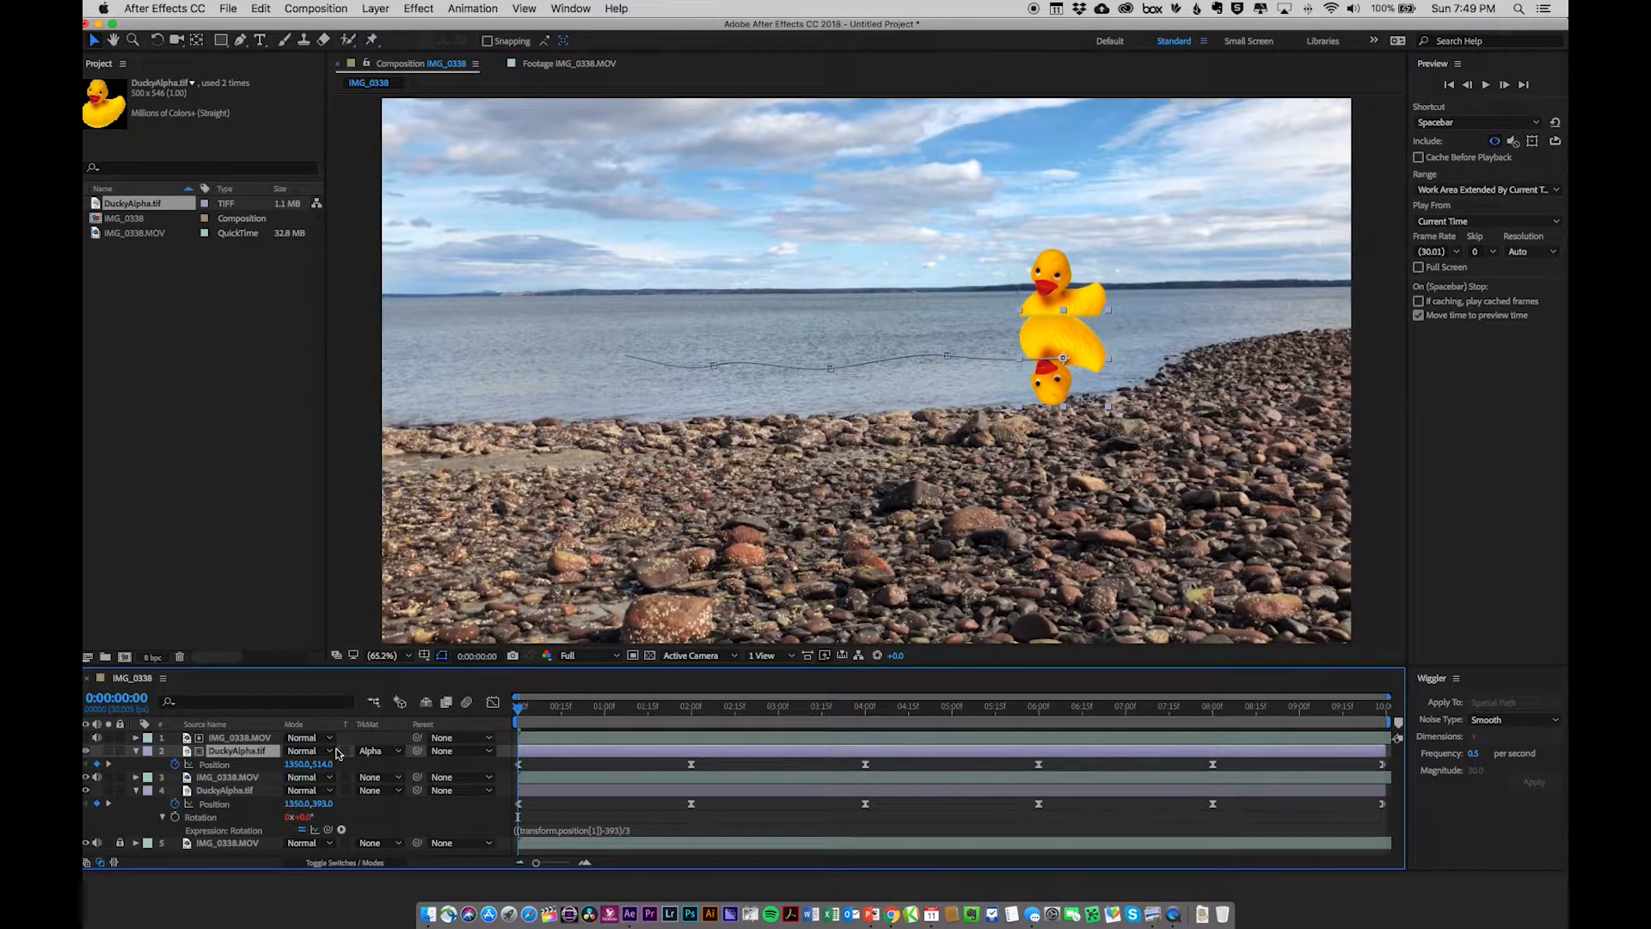
{"action": "left_click", "coordinate": [214, 765]}
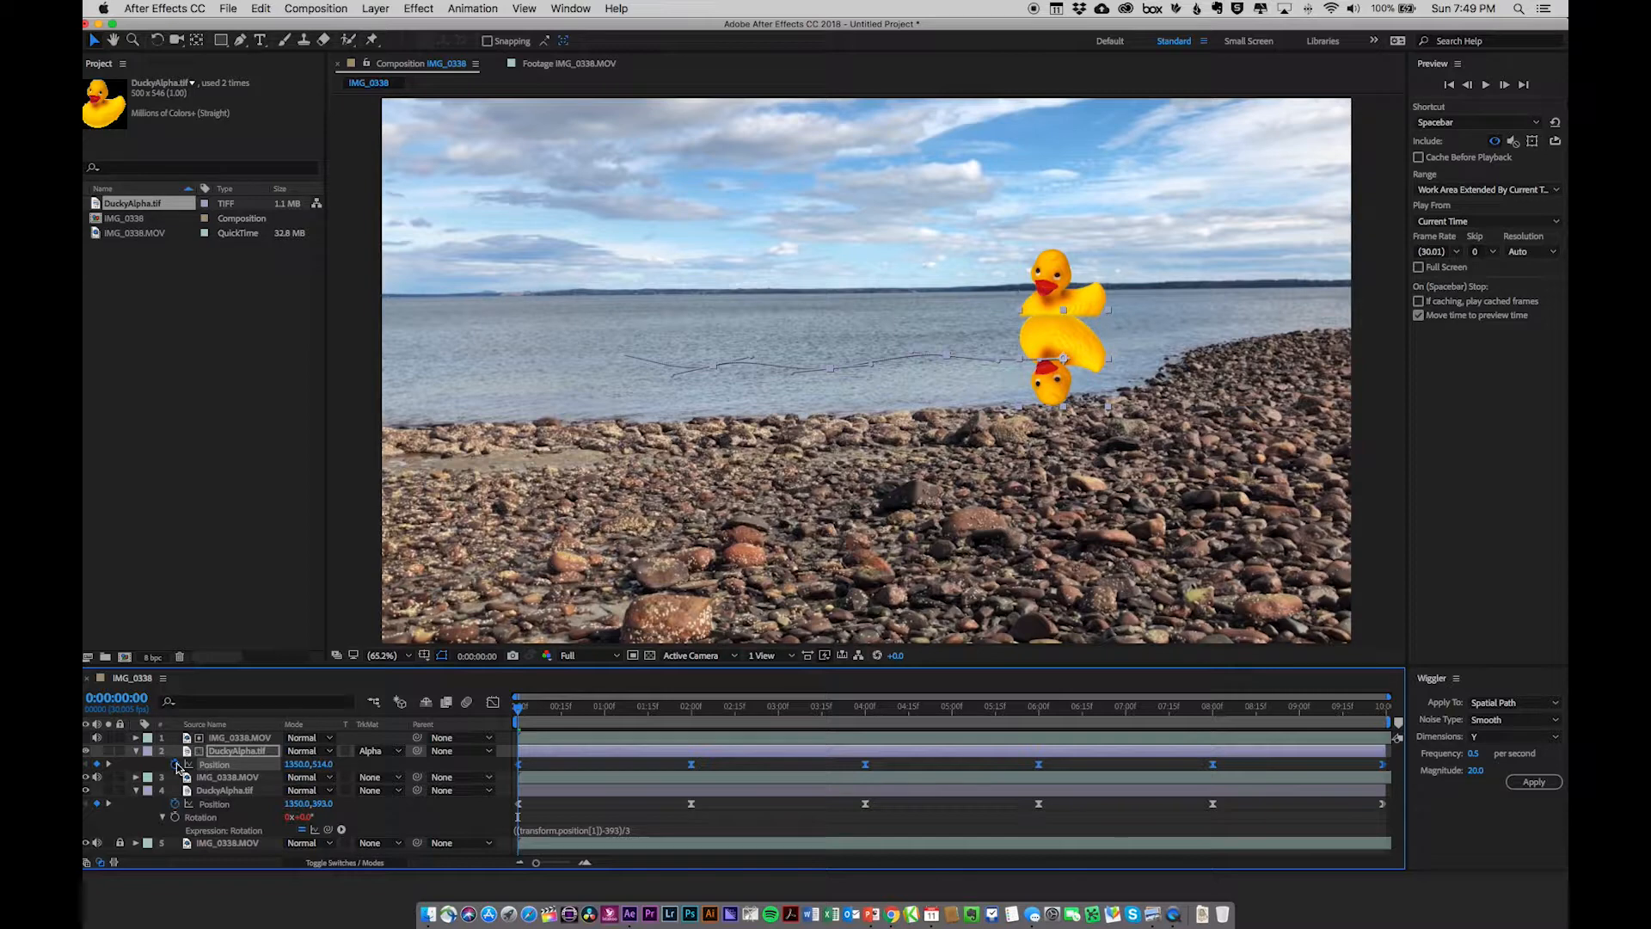
{"action": "left_click_drag", "start_coordinate": [318, 764], "coordinate": [283, 764]}
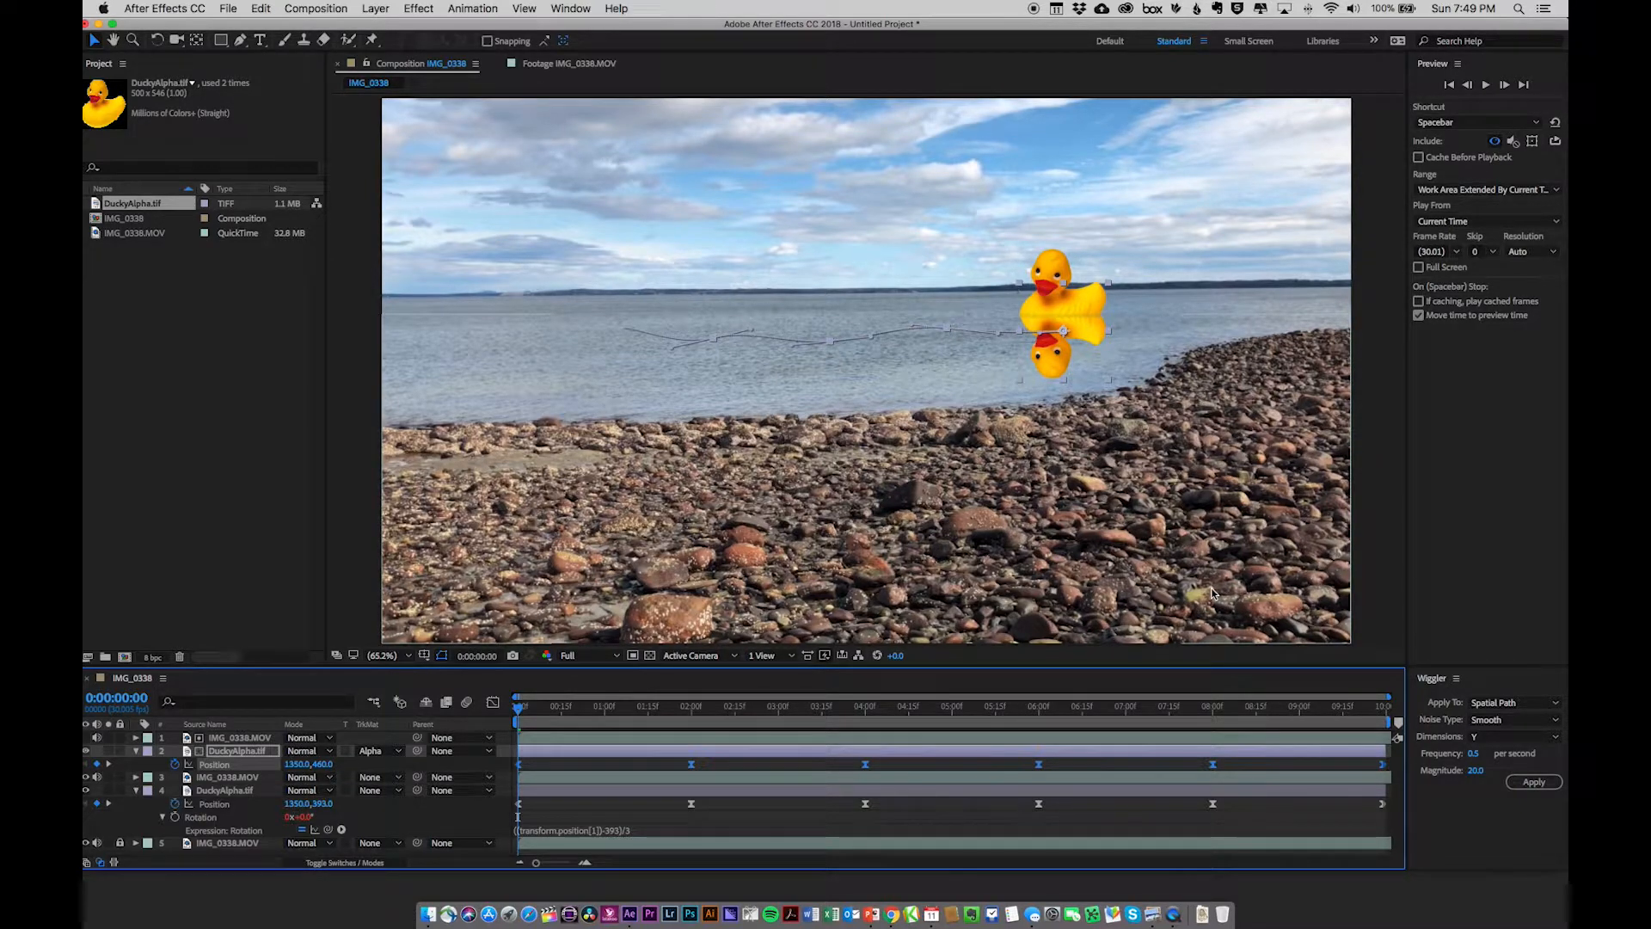
Preview the duck drifting with its matted reflection, and return to the first frame
{"action": "left_click_drag", "start_coordinate": [519, 706], "coordinate": [537, 722]}
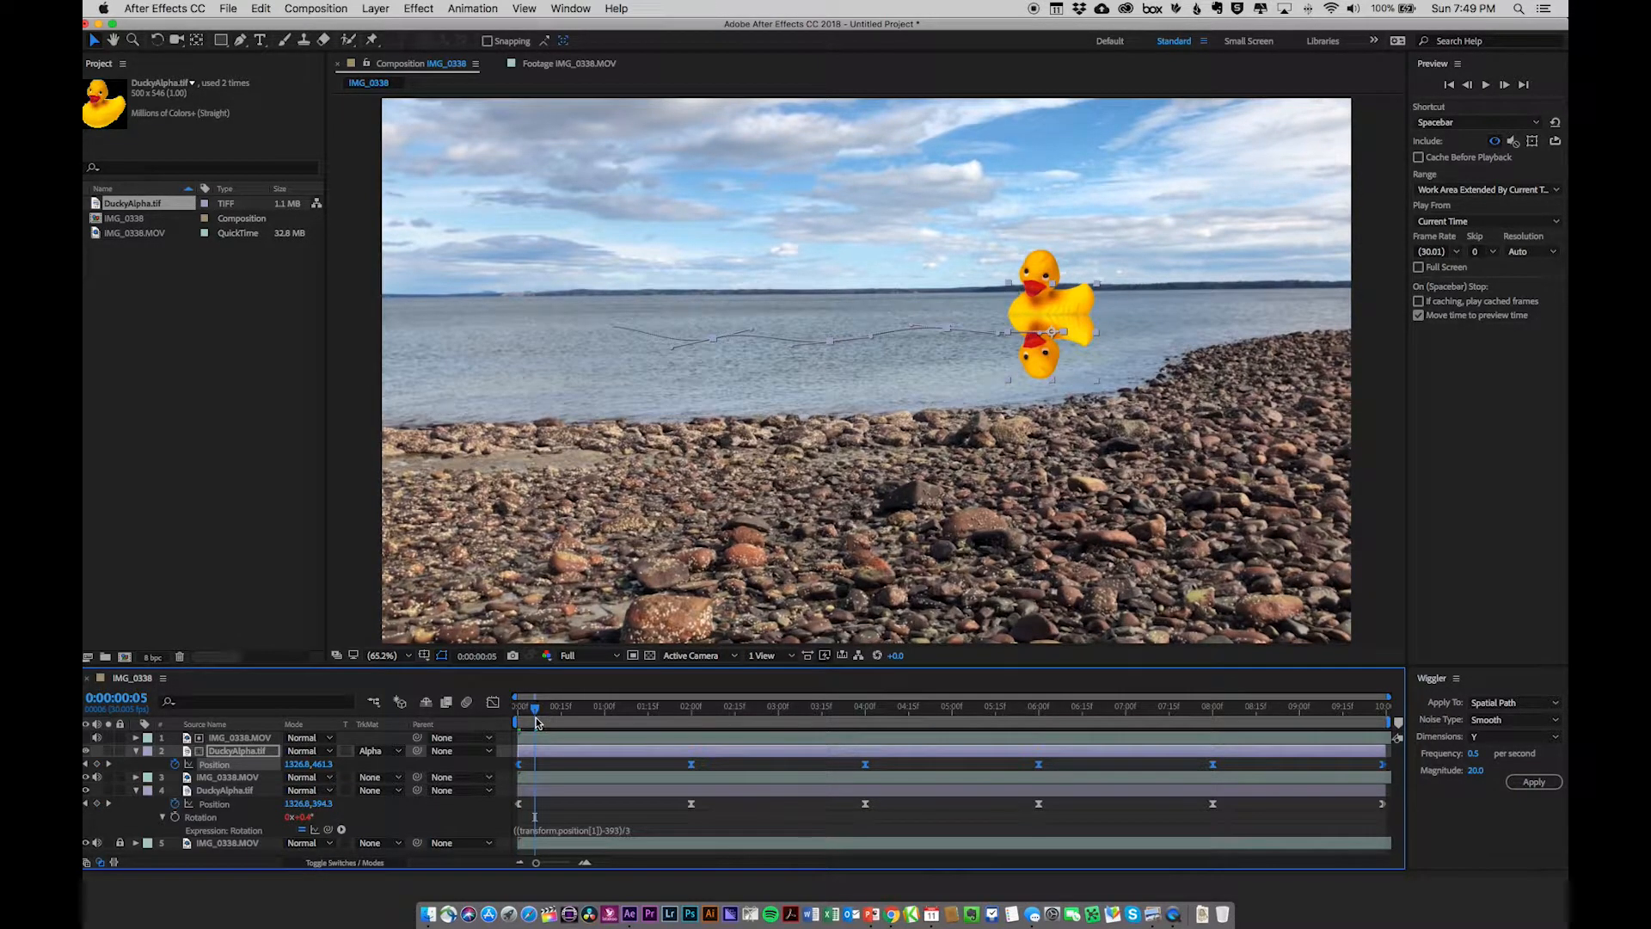
{"action": "key", "text": "space"}
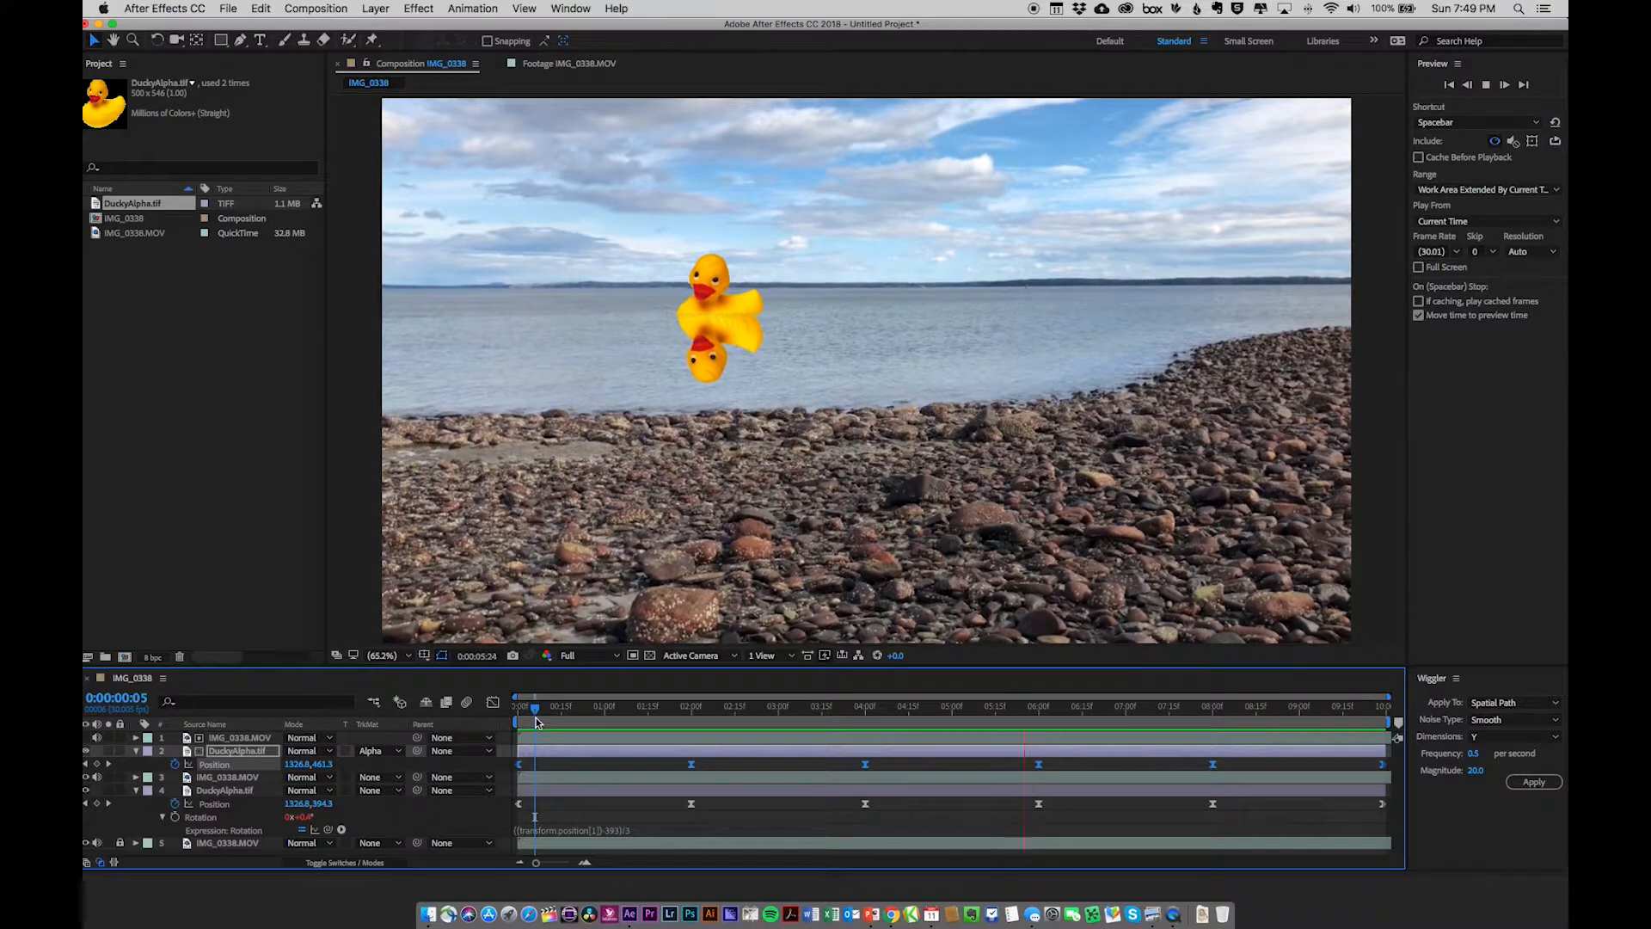
{"action": "key", "text": "space"}
{"action": "left_click_drag", "start_coordinate": [553, 711], "coordinate": [508, 712]}
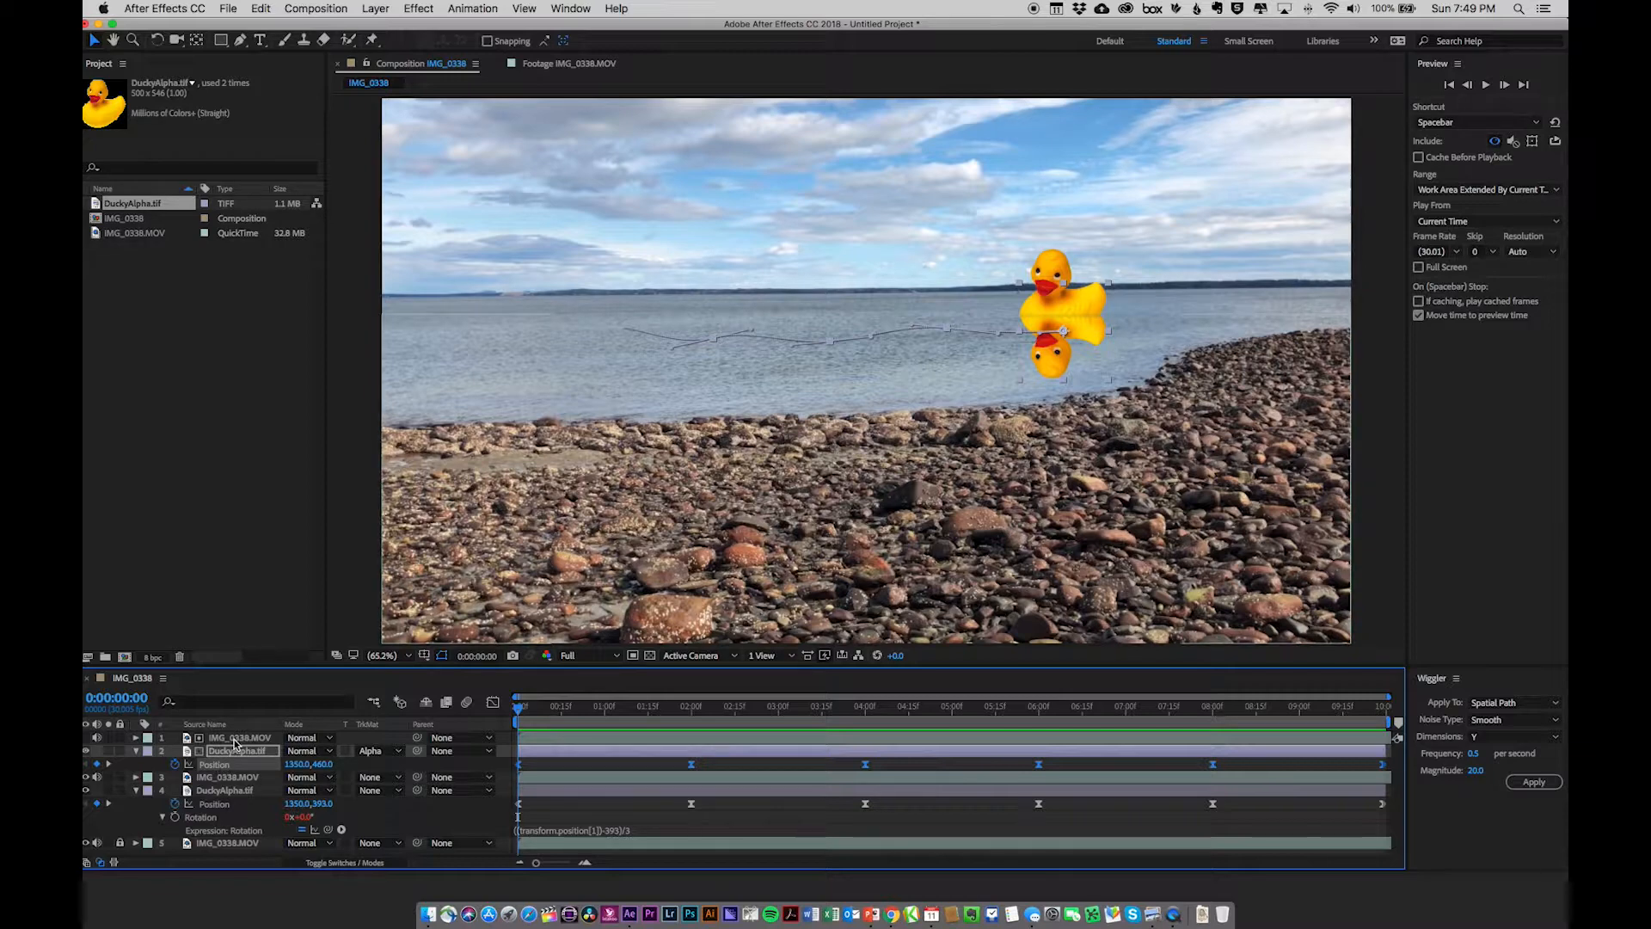
Set the blending mode of the flipped duck reflection layer to Overlay
{"action": "left_click", "coordinate": [240, 752]}
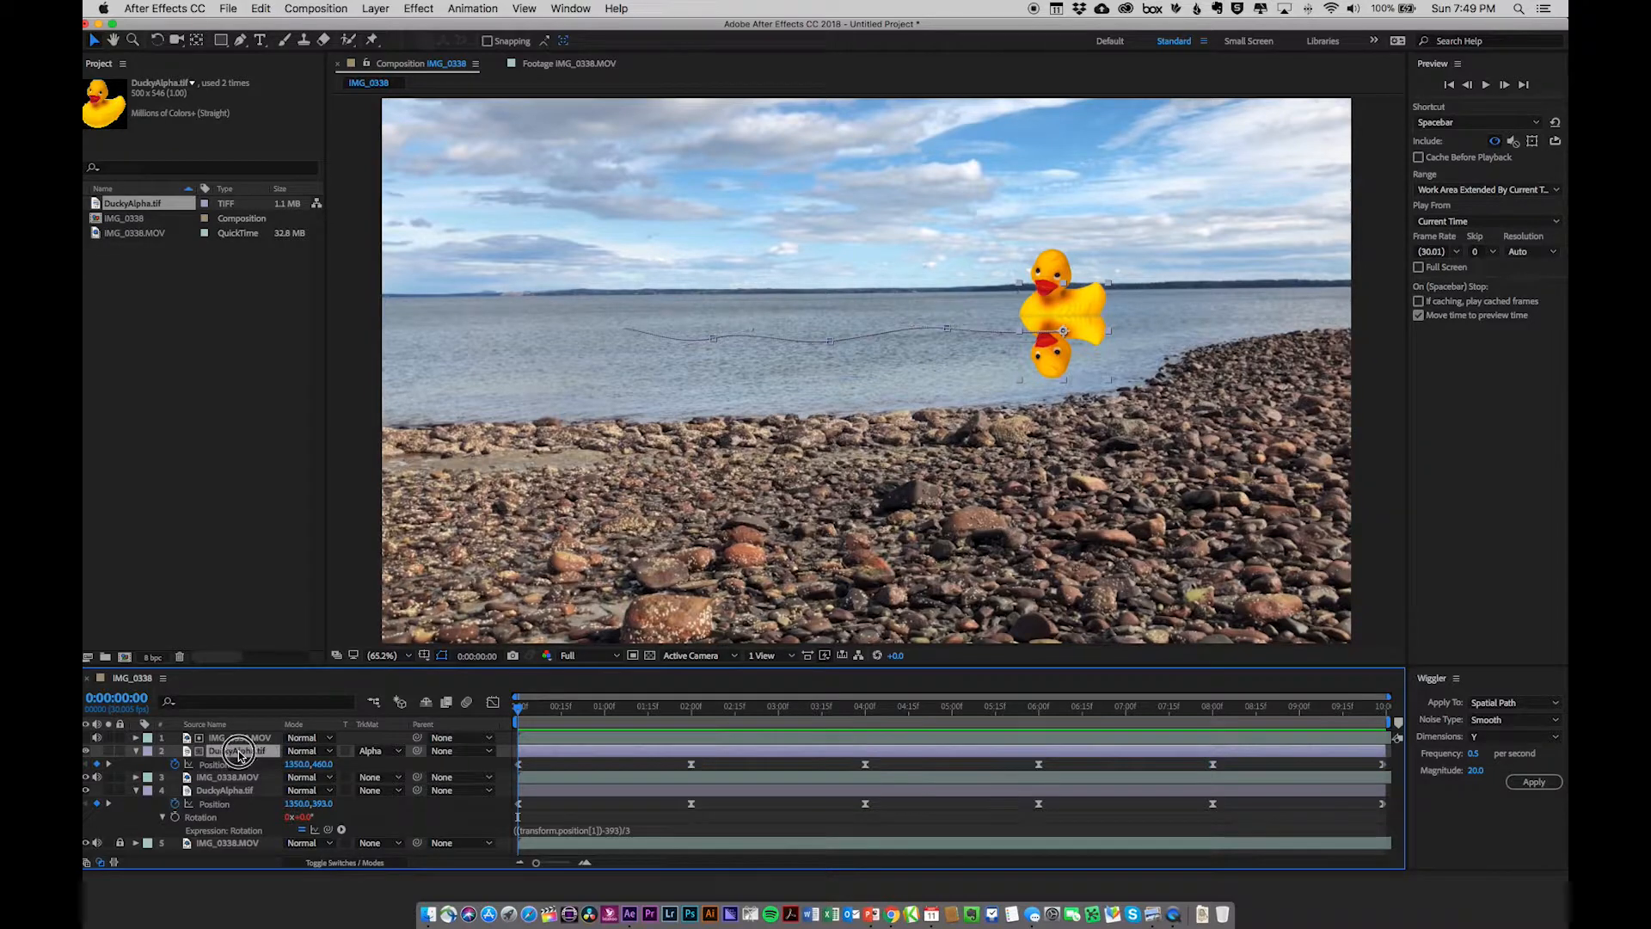
{"action": "left_click", "coordinate": [330, 754]}
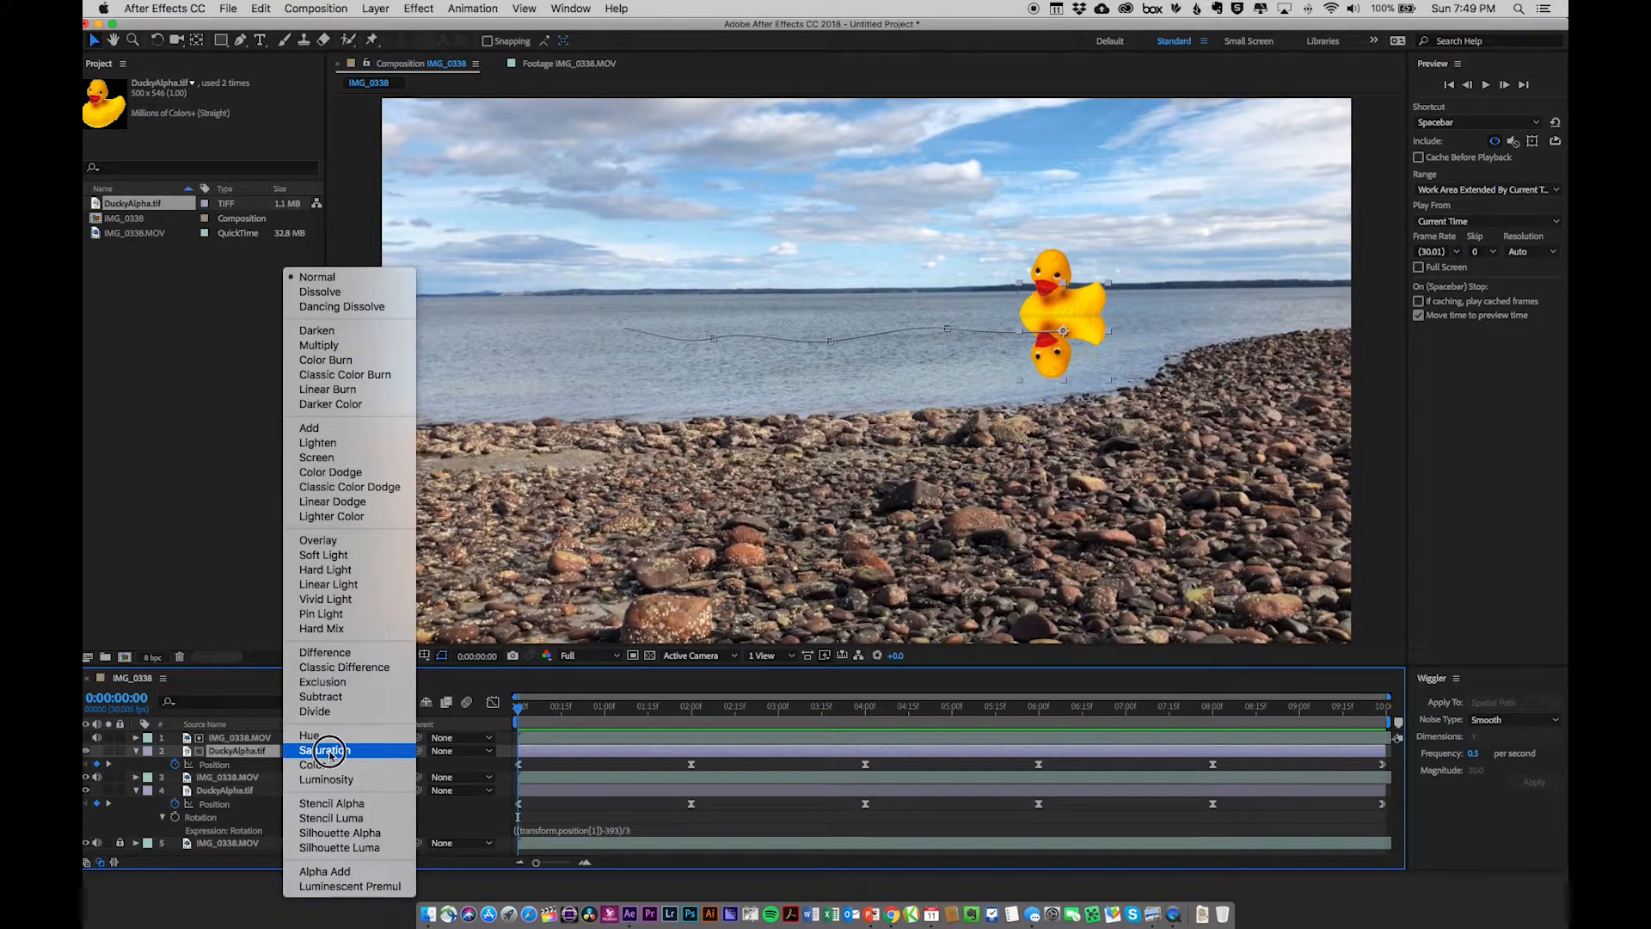
{"action": "left_click", "coordinate": [366, 549]}
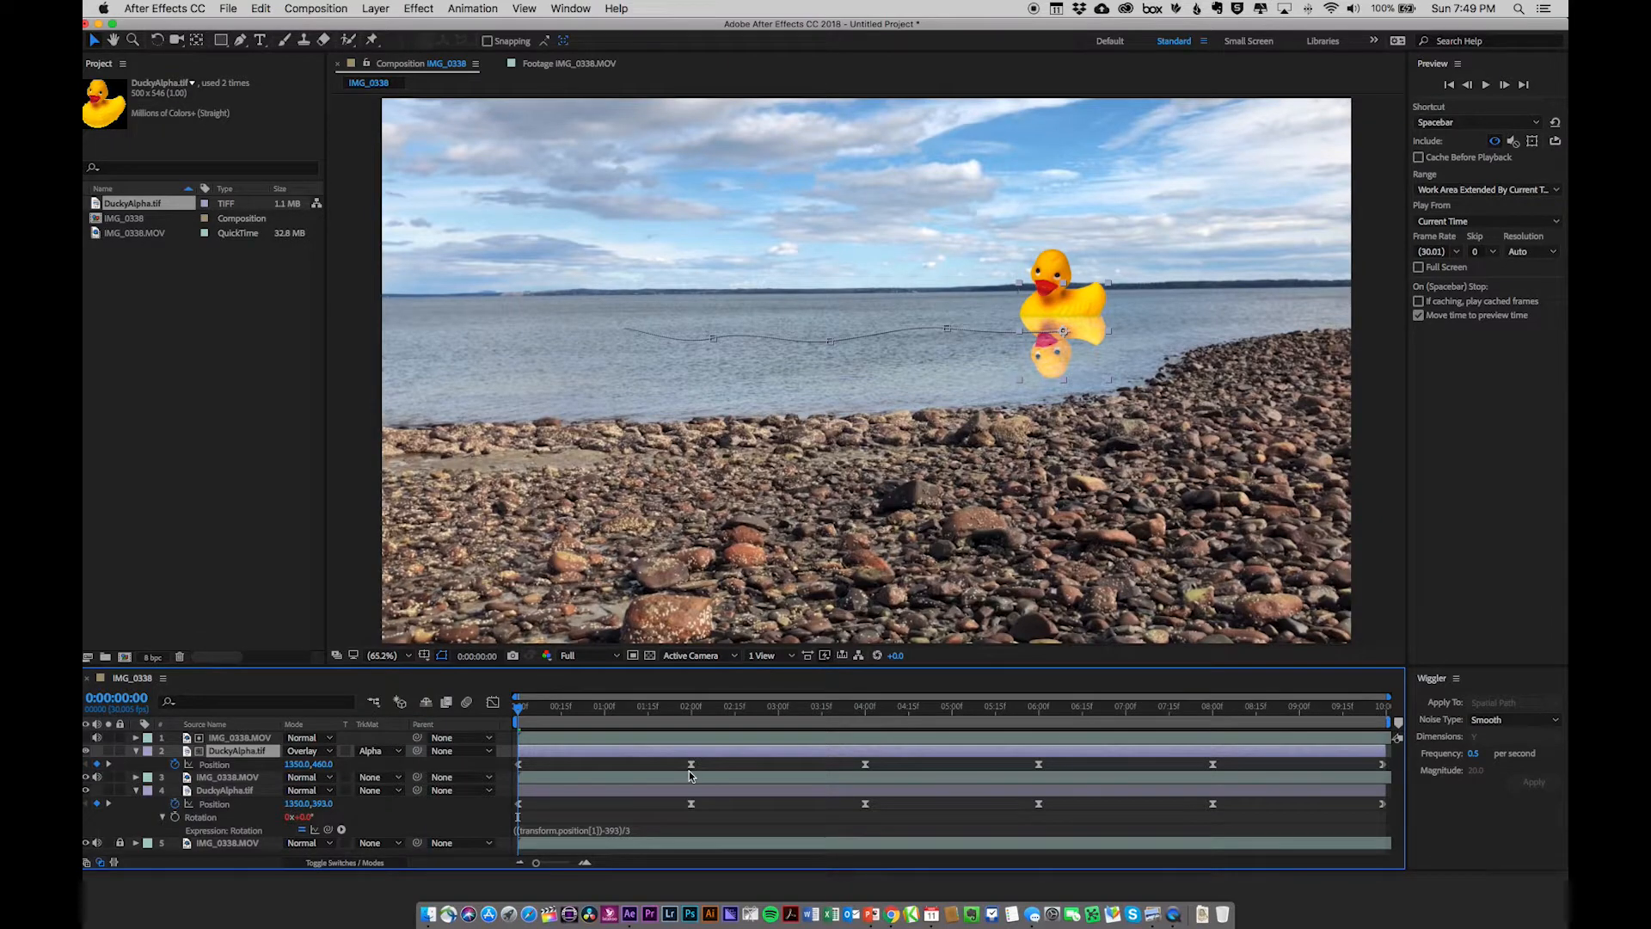
Lower the flipped duck layer's Opacity, trying 50% first and settling on 30%
{"action": "key", "text": "t"}
{"action": "left_click", "coordinate": [294, 764]}
{"action": "key", "text": "Return"}
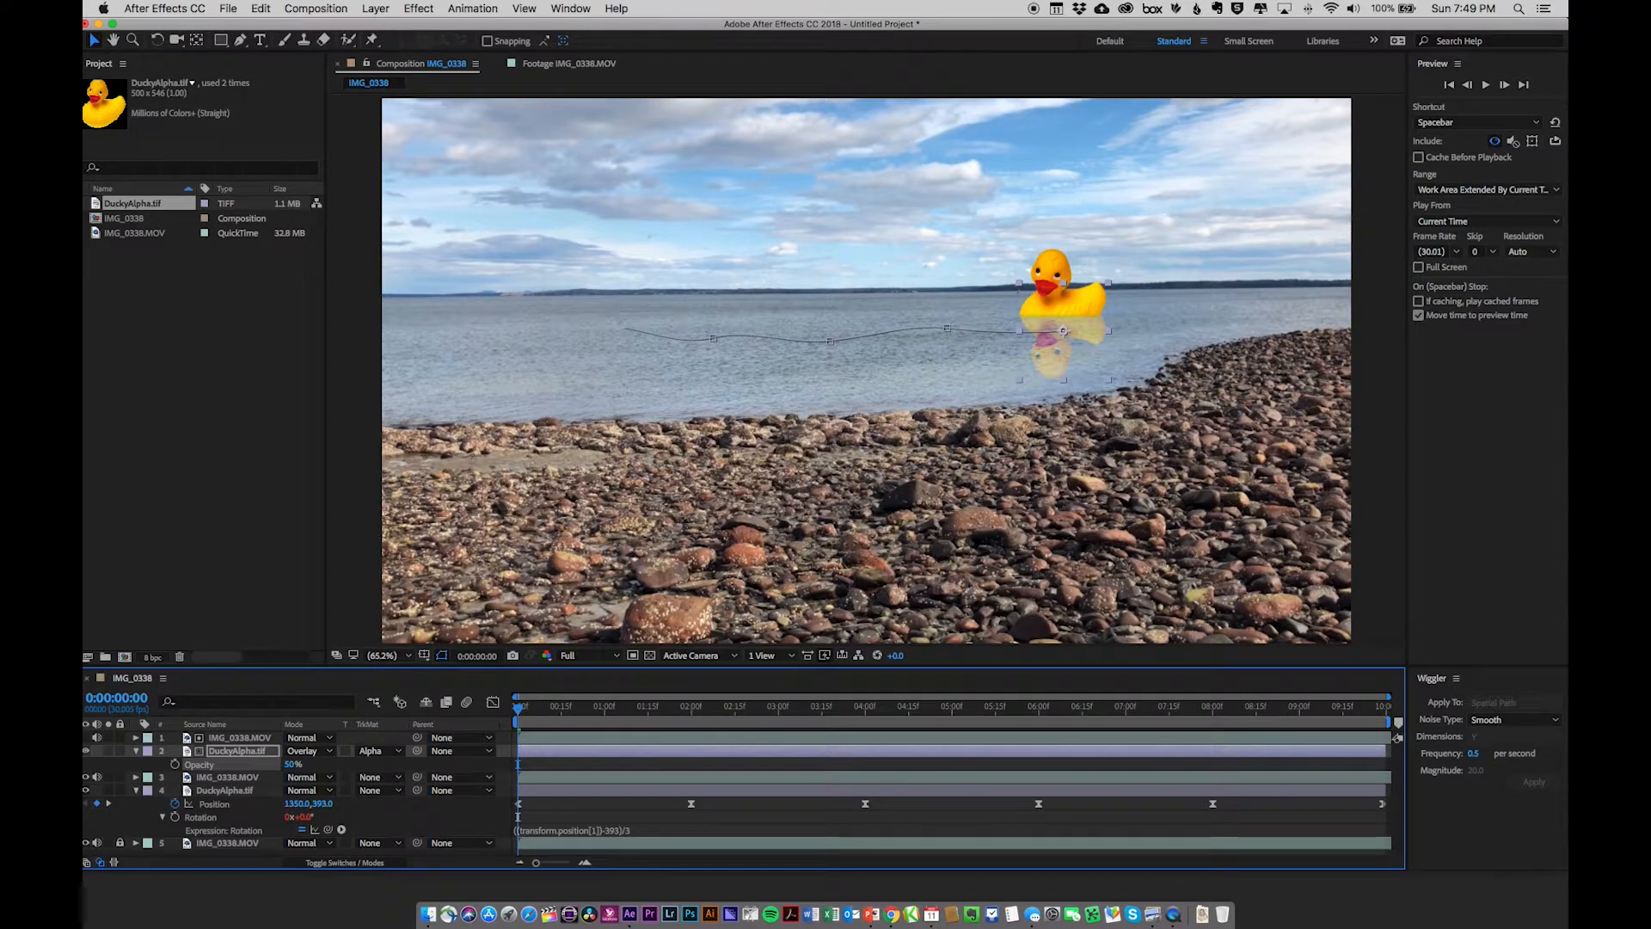
{"action": "left_click", "coordinate": [294, 763]}
{"action": "type", "text": "30"}
{"action": "key", "text": "Return"}
Apply a Gaussian Blur effect to the flipped duck layer with a Blurriness of 20
{"action": "left_click", "coordinate": [420, 8]}
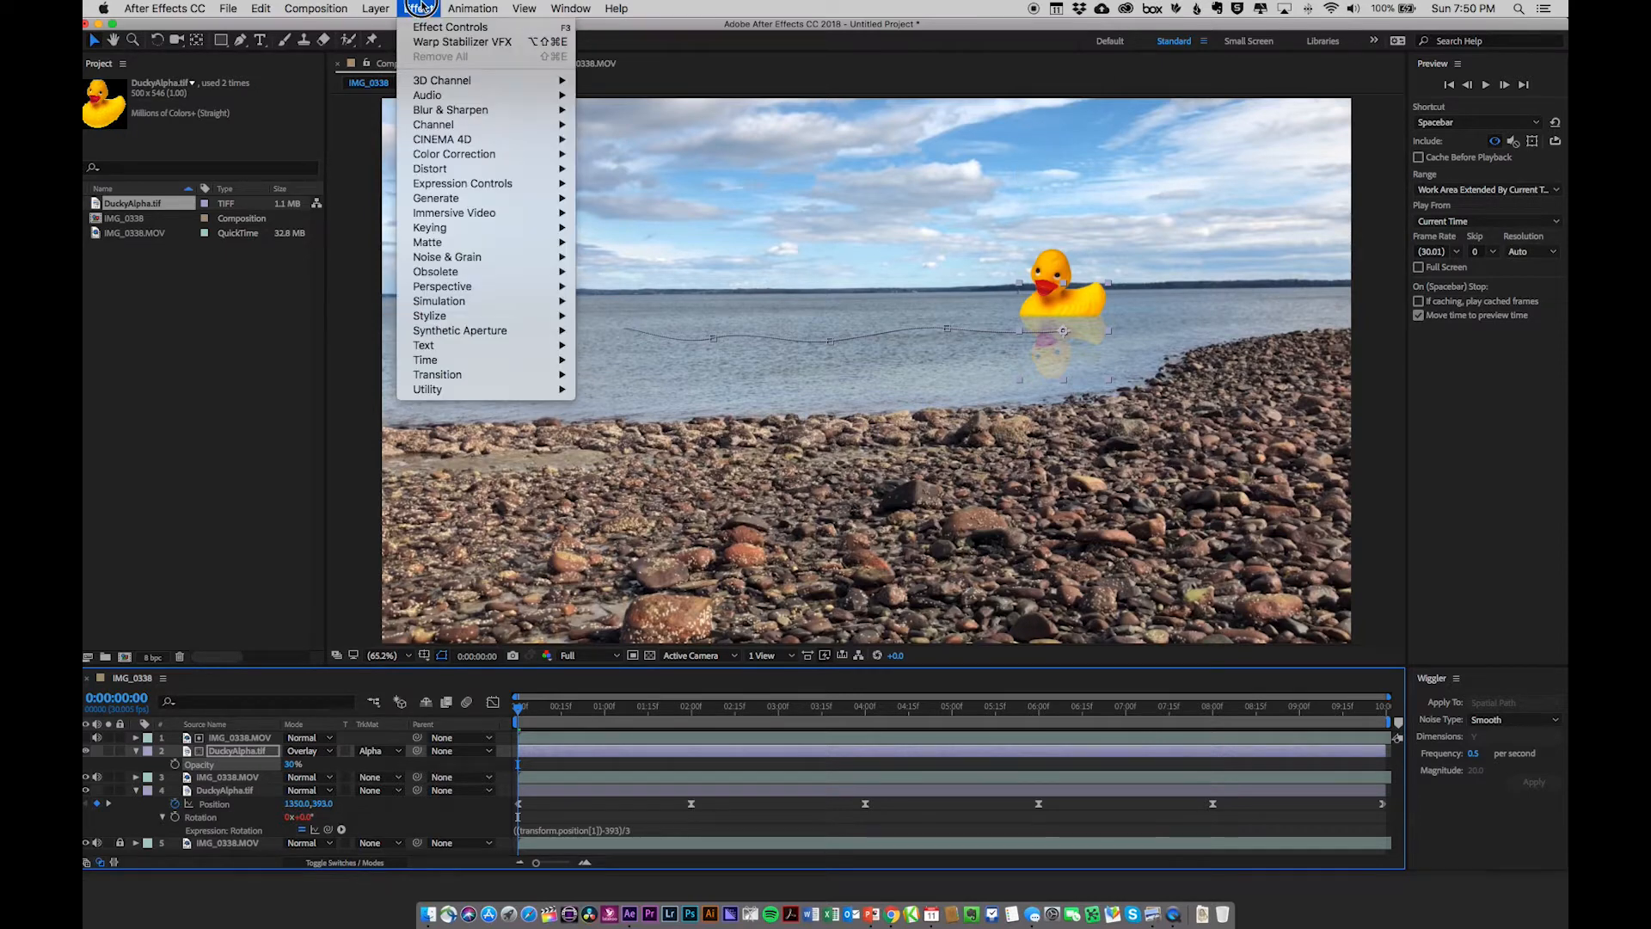
{"action": "mouse_move", "coordinate": [434, 172]}
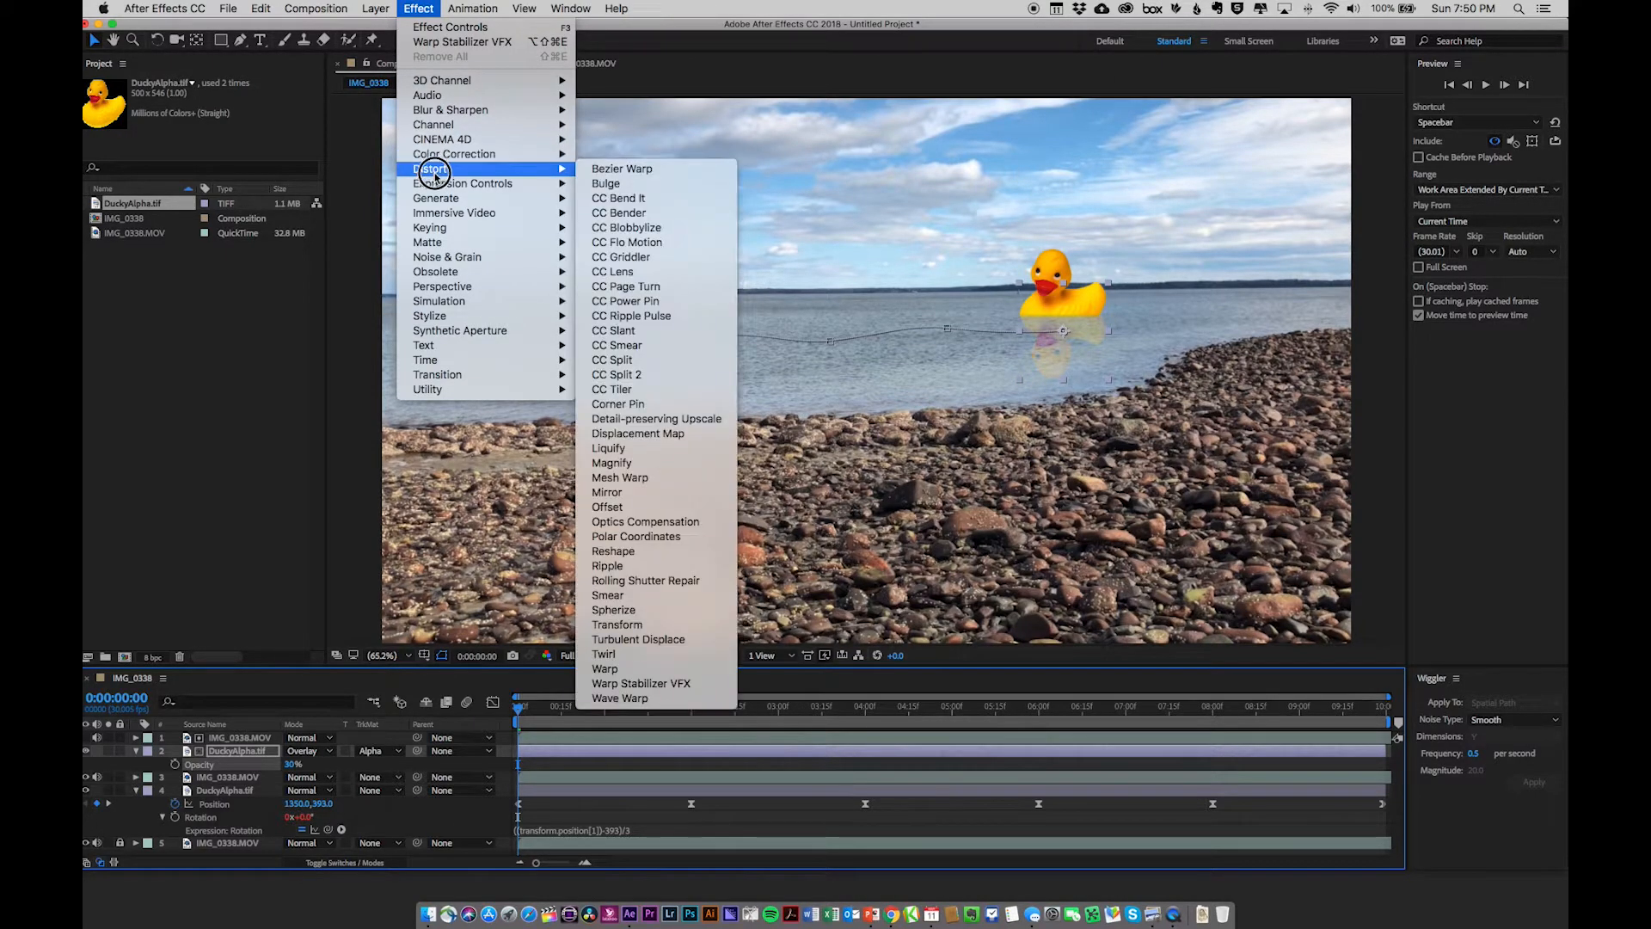
{"action": "mouse_move", "coordinate": [562, 113]}
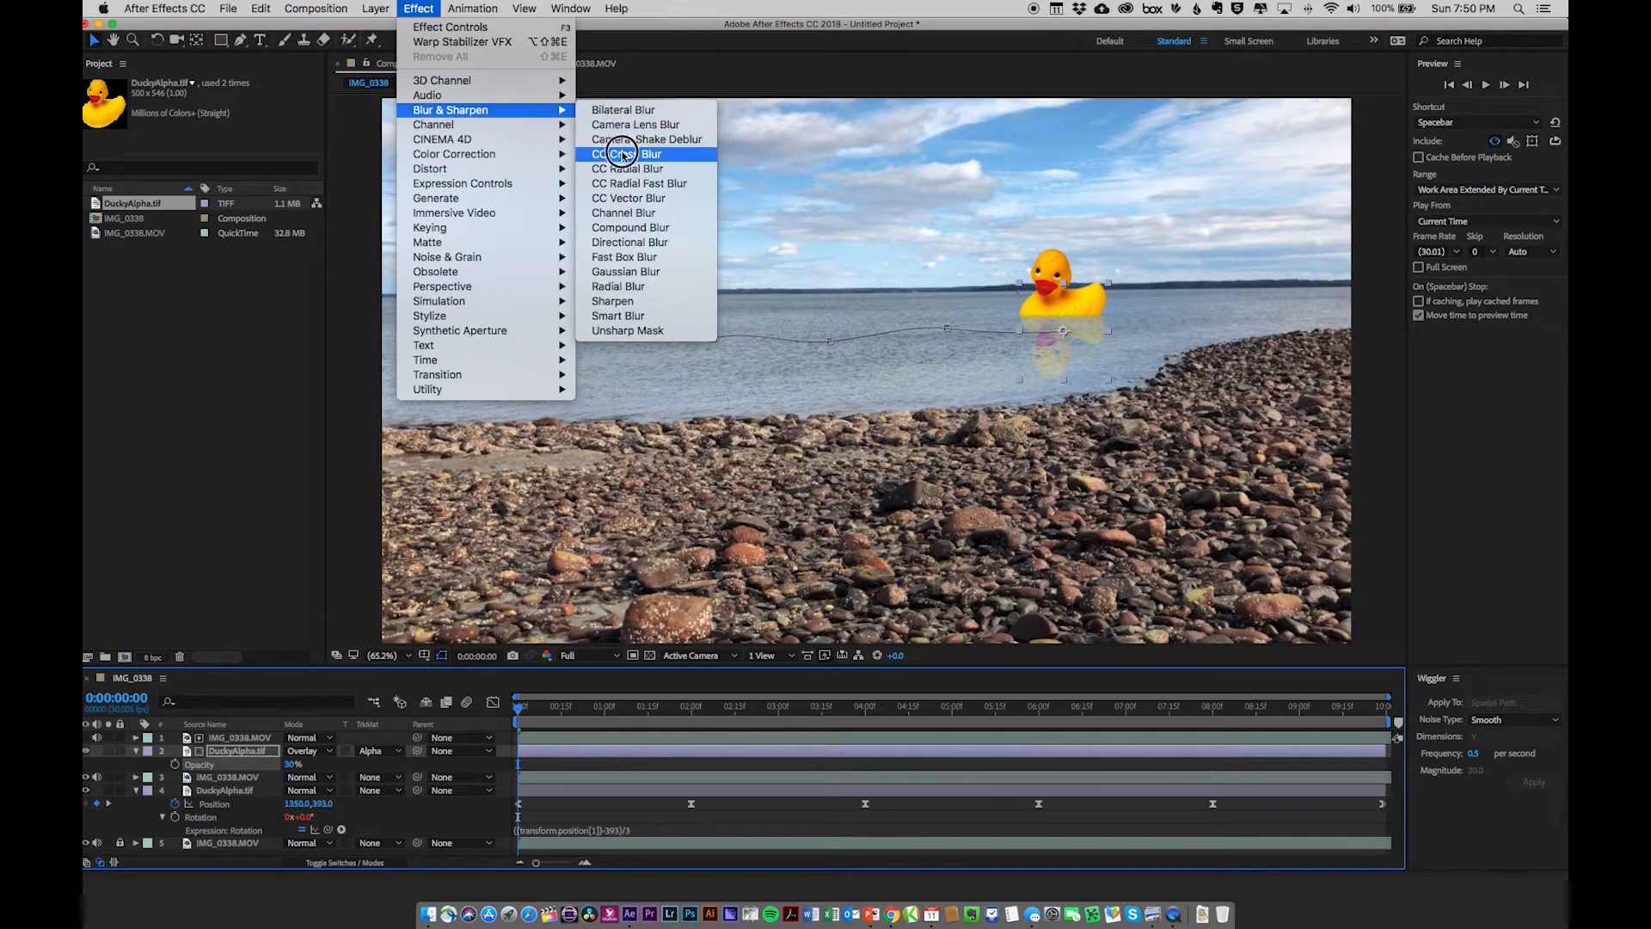
{"action": "left_click", "coordinate": [624, 271]}
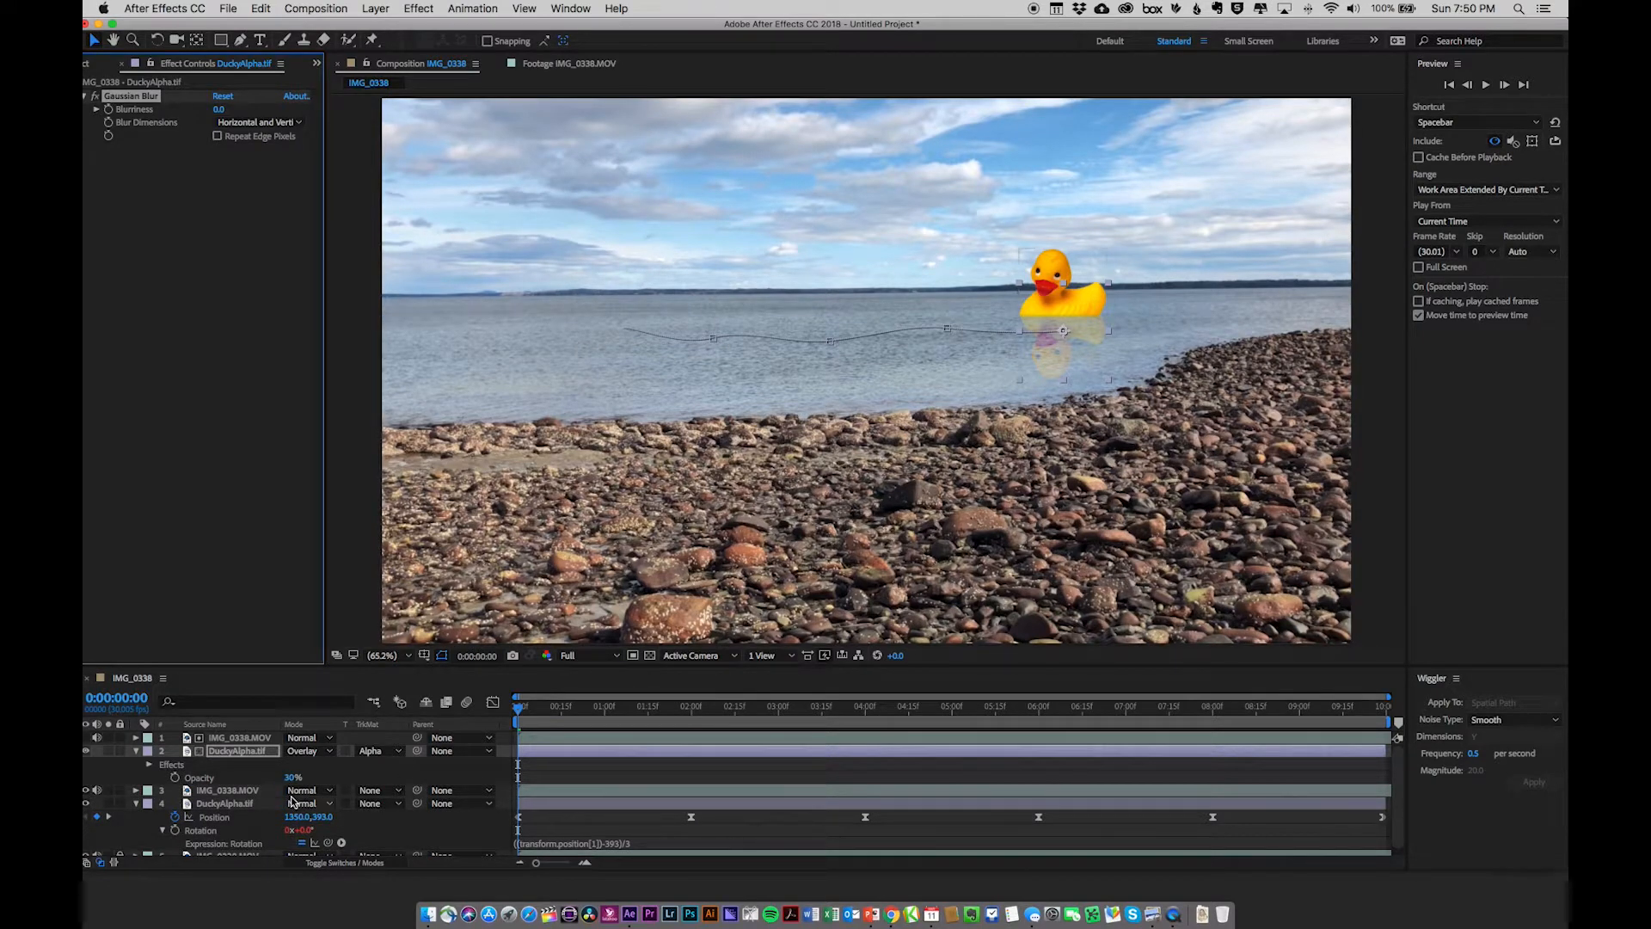
{"action": "left_click", "coordinate": [219, 109]}
{"action": "type", "text": "20"}
{"action": "key", "text": "Return"}
Raise the reflection's Gaussian Blur Blurriness to 40 and preview the drifting duck up to 0:00:05:00
{"action": "left_click", "coordinate": [222, 110]}
{"action": "type", "text": "40"}
{"action": "key", "text": "Return"}
{"action": "key", "text": "space"}
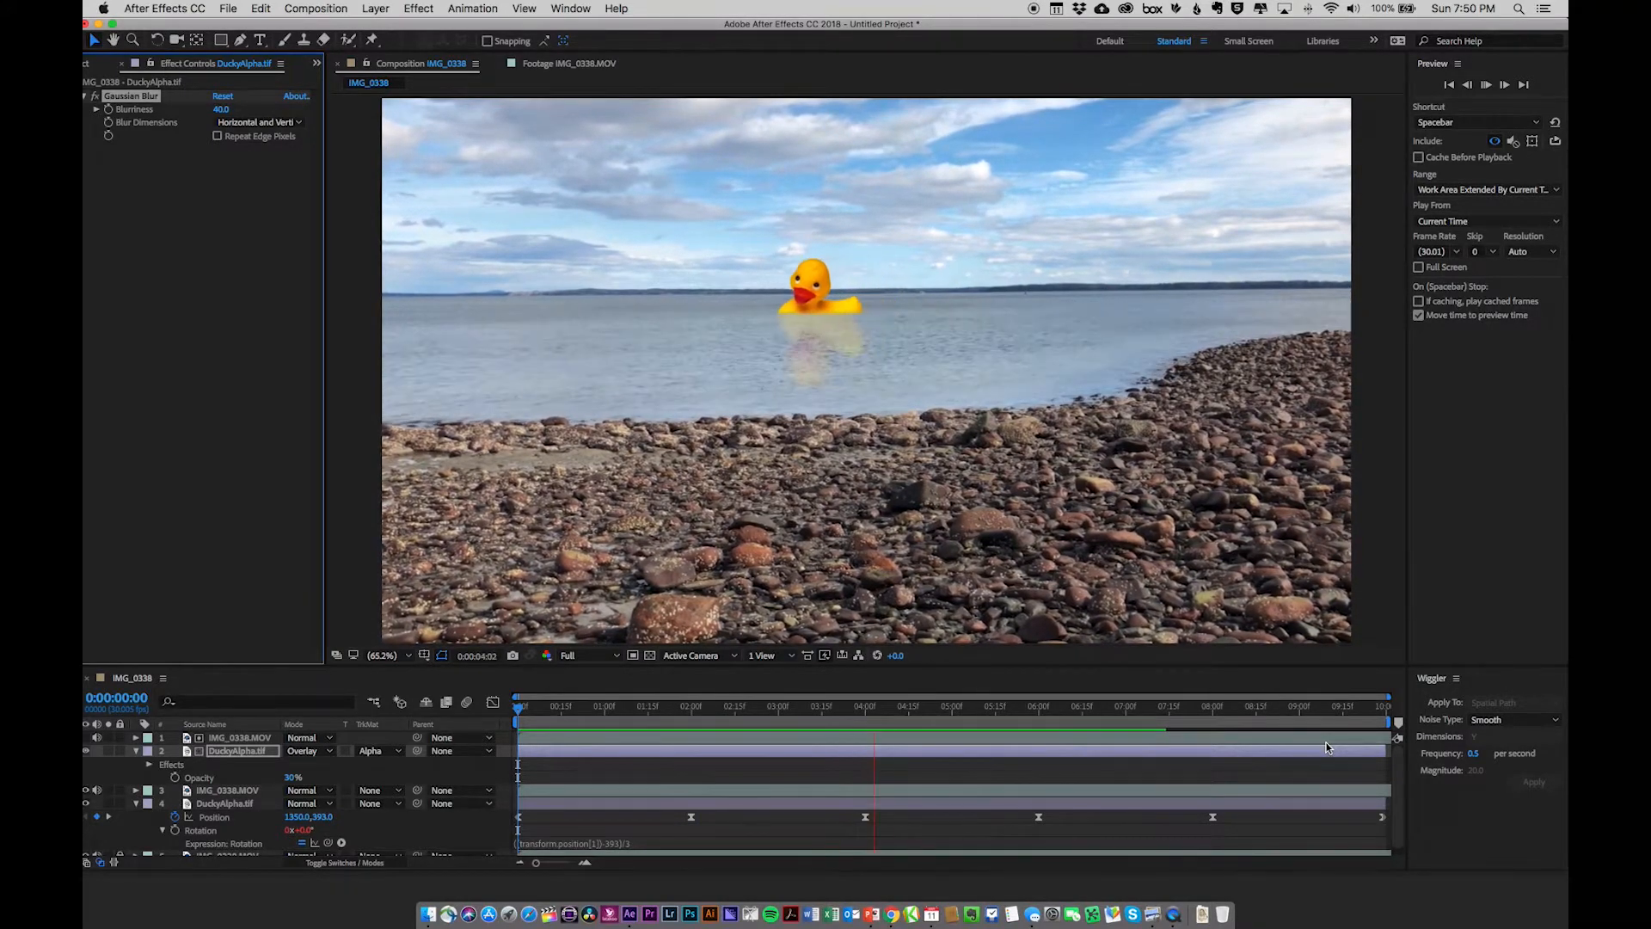
{"action": "key", "text": "space"}
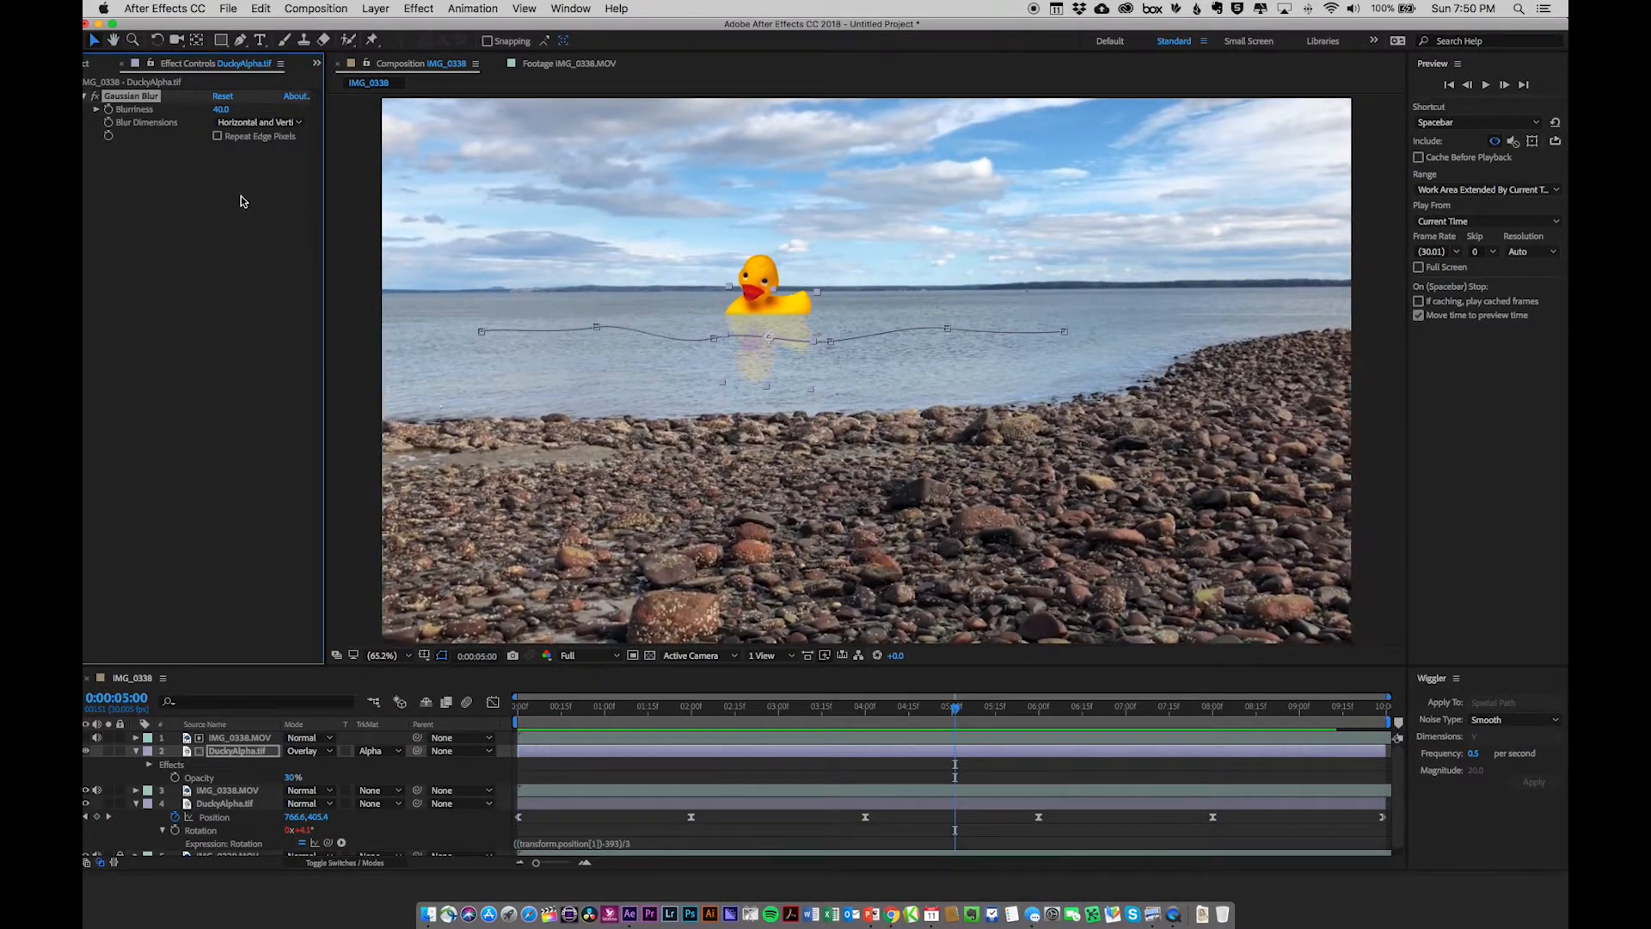
Set the reflection's Gaussian Blur Blurriness to 90 and preview the composition again
{"action": "left_click", "coordinate": [221, 109]}
{"action": "key", "text": "Return"}
{"action": "key", "text": "space"}
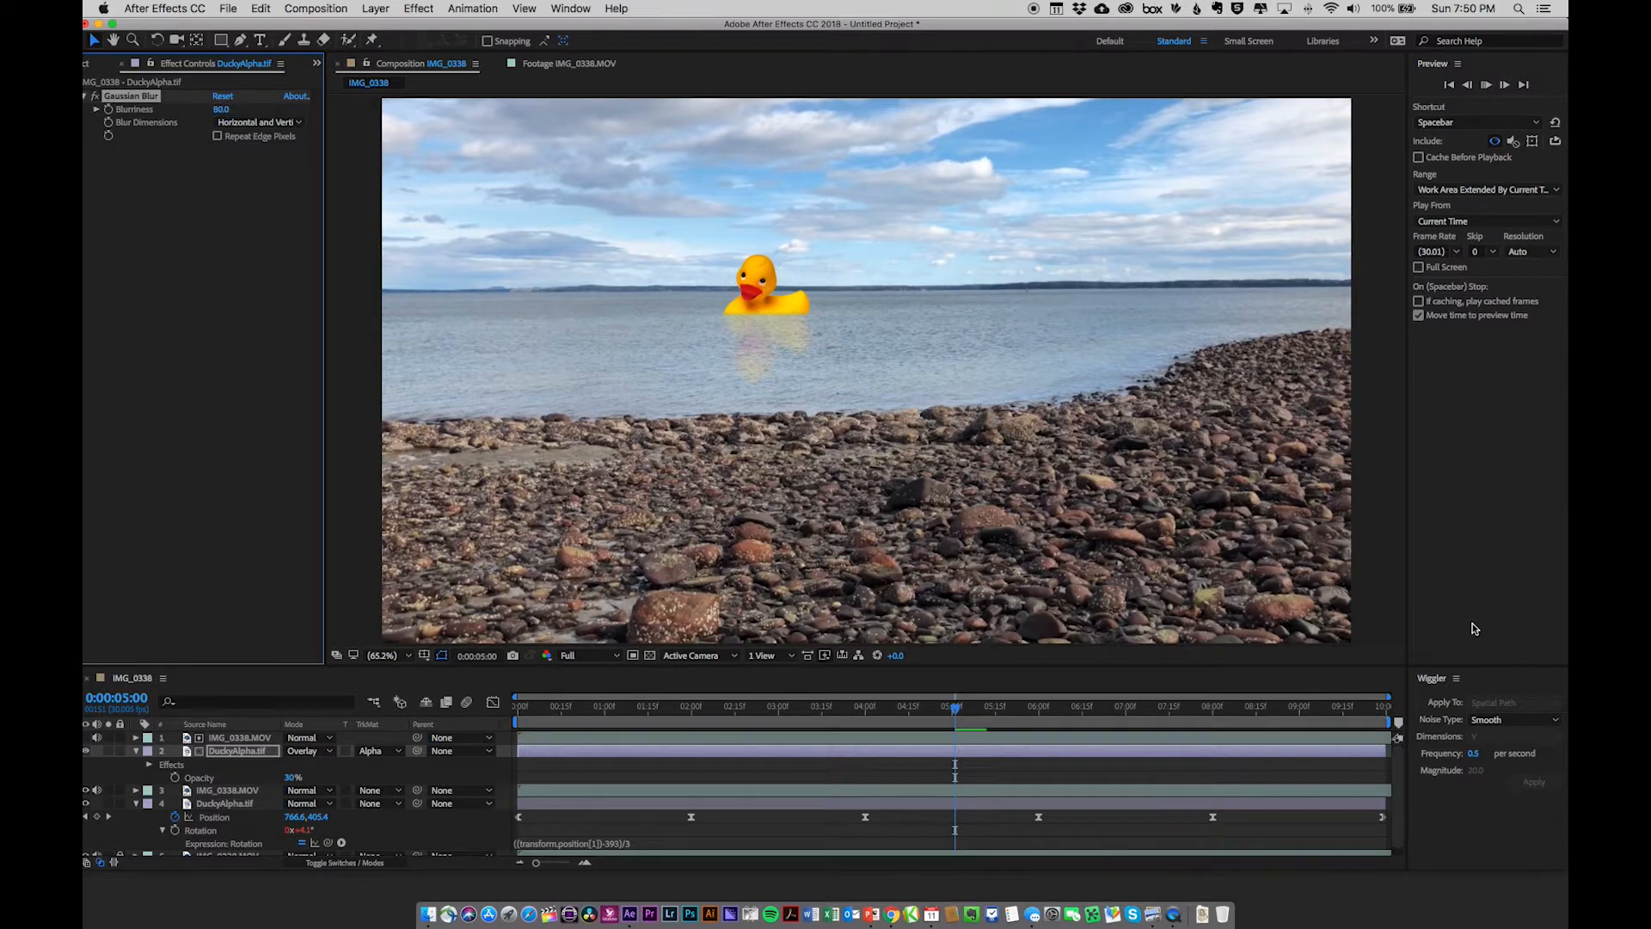